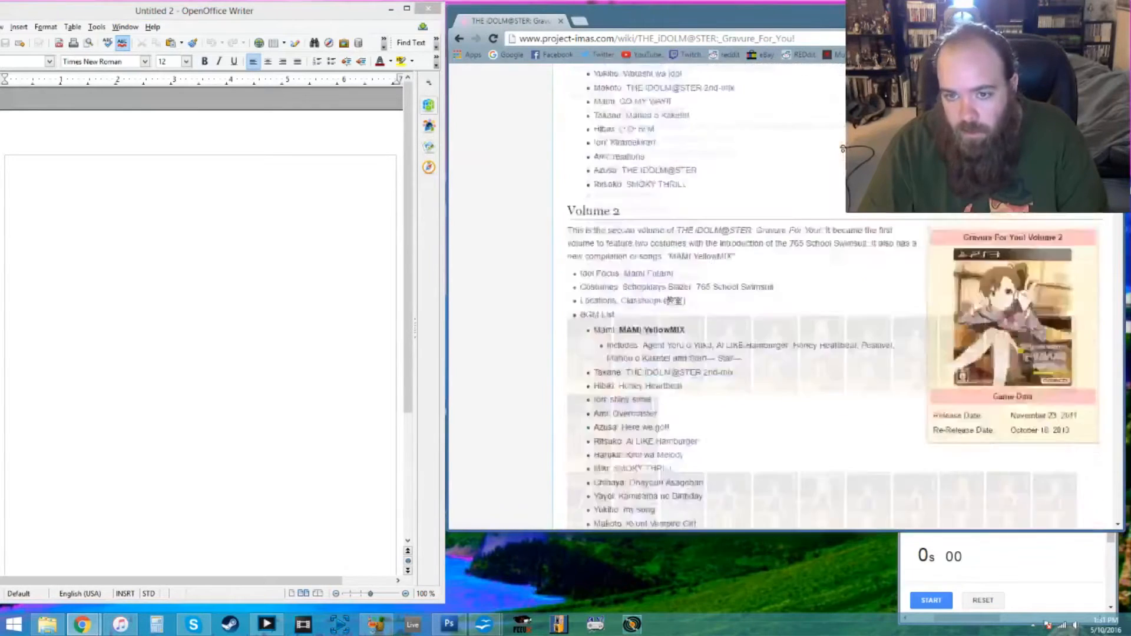
- Start the stopwatch and place the text cursor in the blank document
{"action": "left_click", "coordinate": [196, 253]}
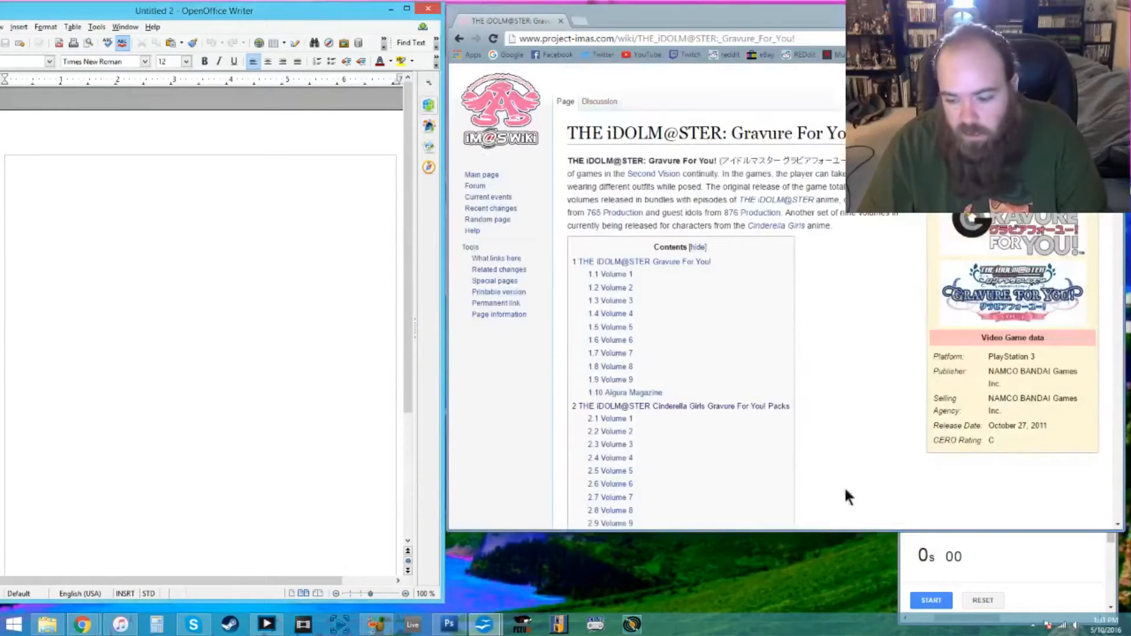
{"action": "left_click", "coordinate": [900, 549]}
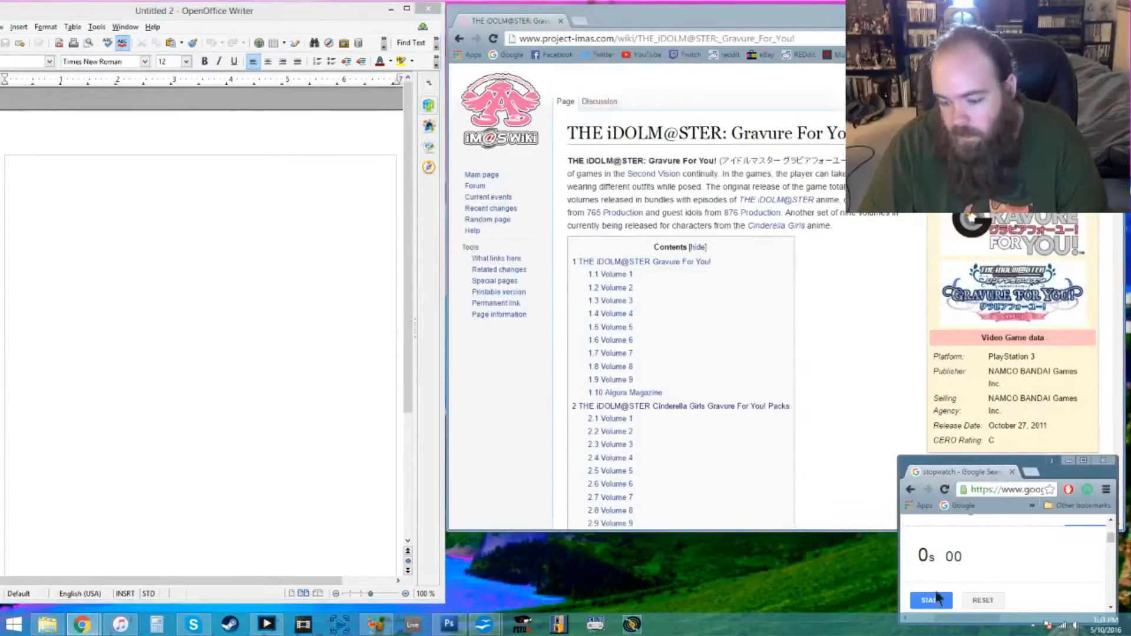
{"action": "left_click", "coordinate": [868, 482]}
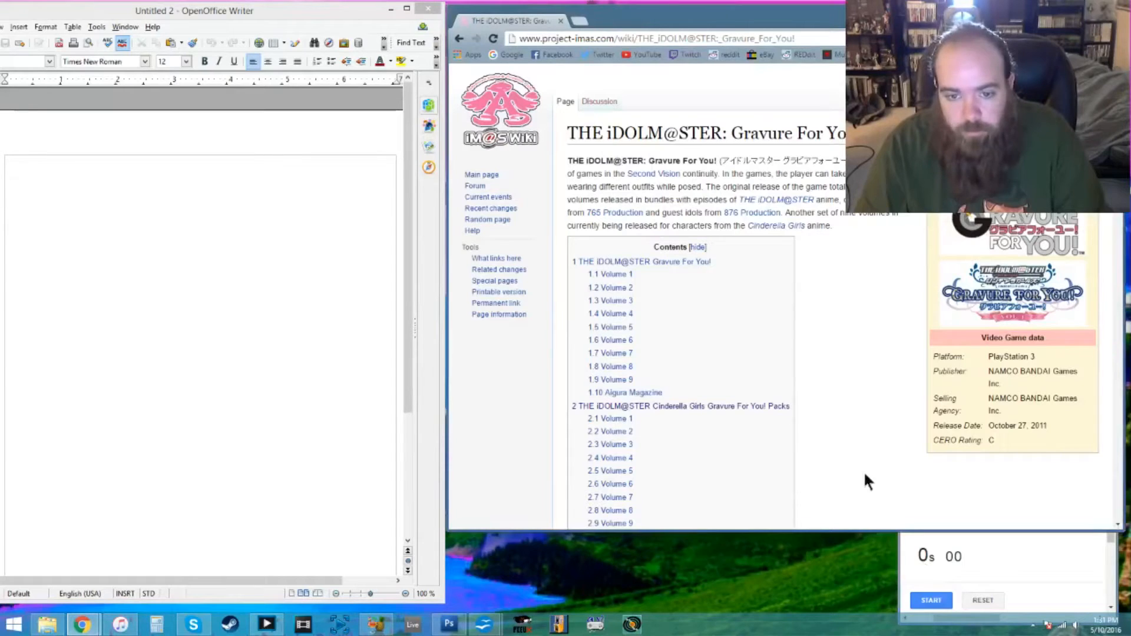
{"action": "left_click", "coordinate": [932, 599]}
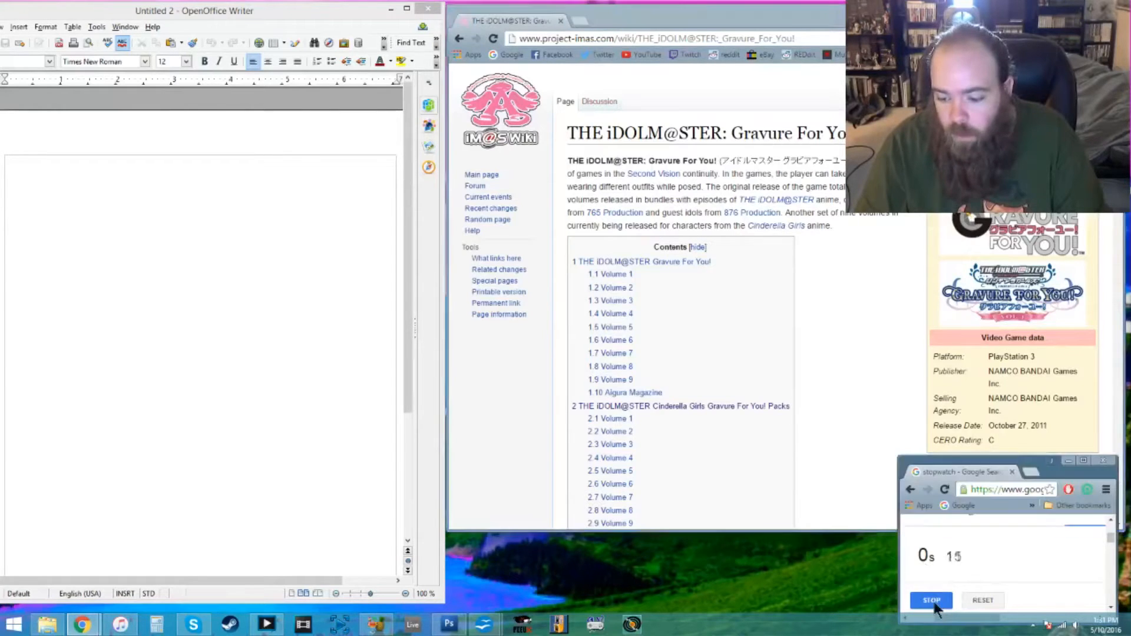
{"action": "left_click", "coordinate": [840, 488]}
{"action": "left_click", "coordinate": [243, 333]}
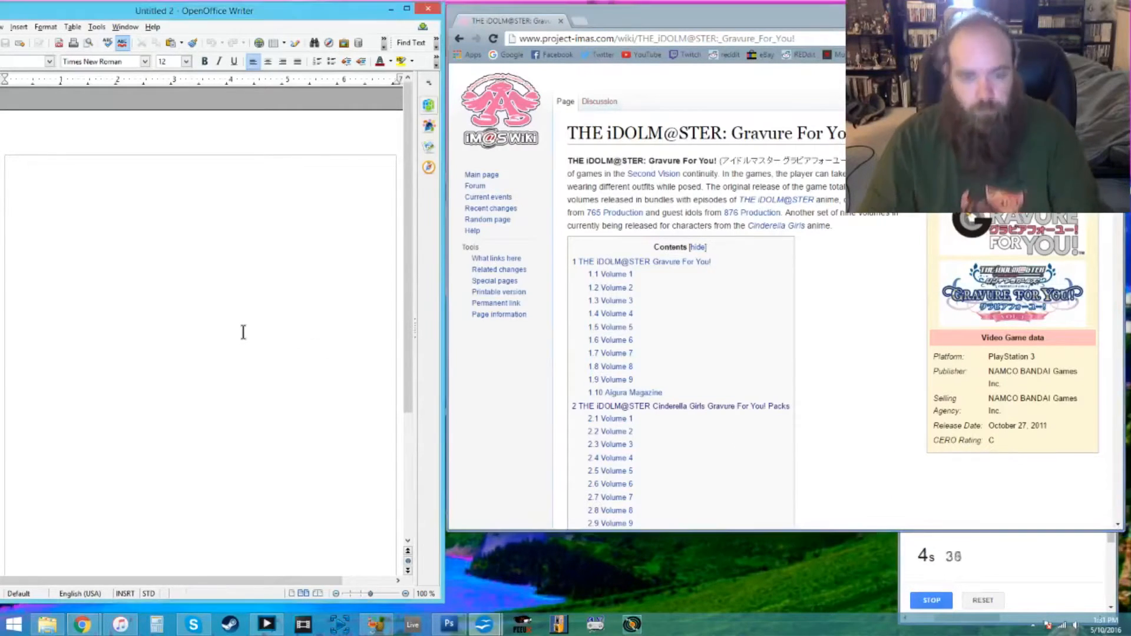
- Write the opening sentence "The idolmaster gravure for you series was released on october 27, 2011."
{"action": "type", "text": "The idolmaster gravure for you series"}
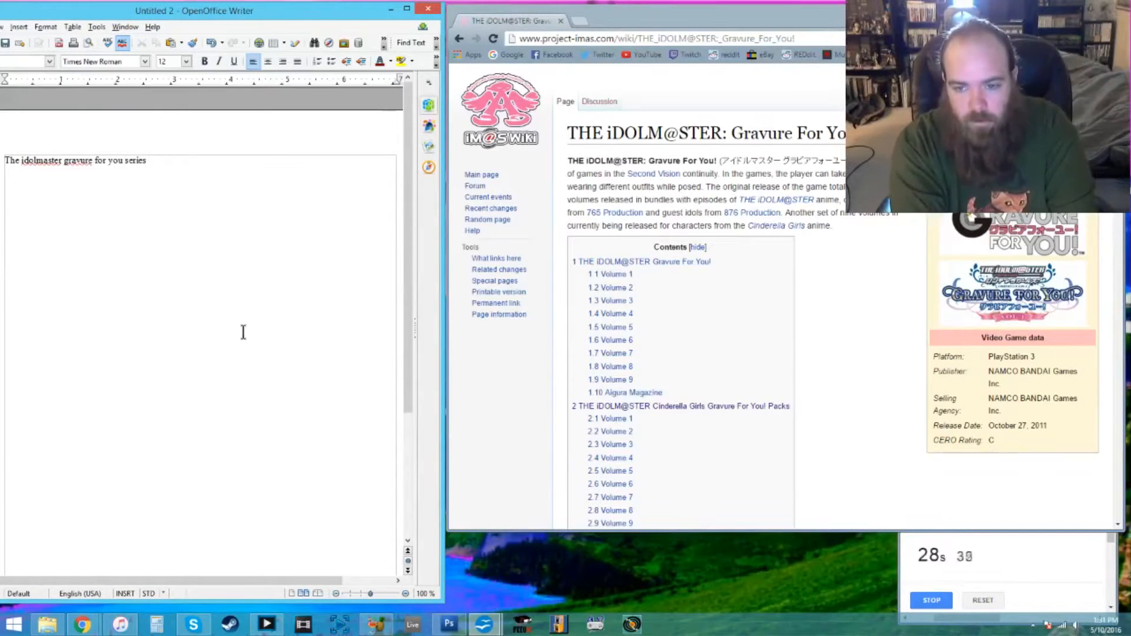
{"action": "key", "text": "BackSpace"}
{"action": "key", "text": "BackSpace"}
{"action": "key", "text": "BackSpace"}
{"action": "key", "text": "BackSpace"}
{"action": "key", "text": "BackSpace"}
{"action": "key", "text": "BackSpace"}
{"action": "key", "text": "BackSpace"}
{"action": "type", "text": "idolmaster gravure for you "}
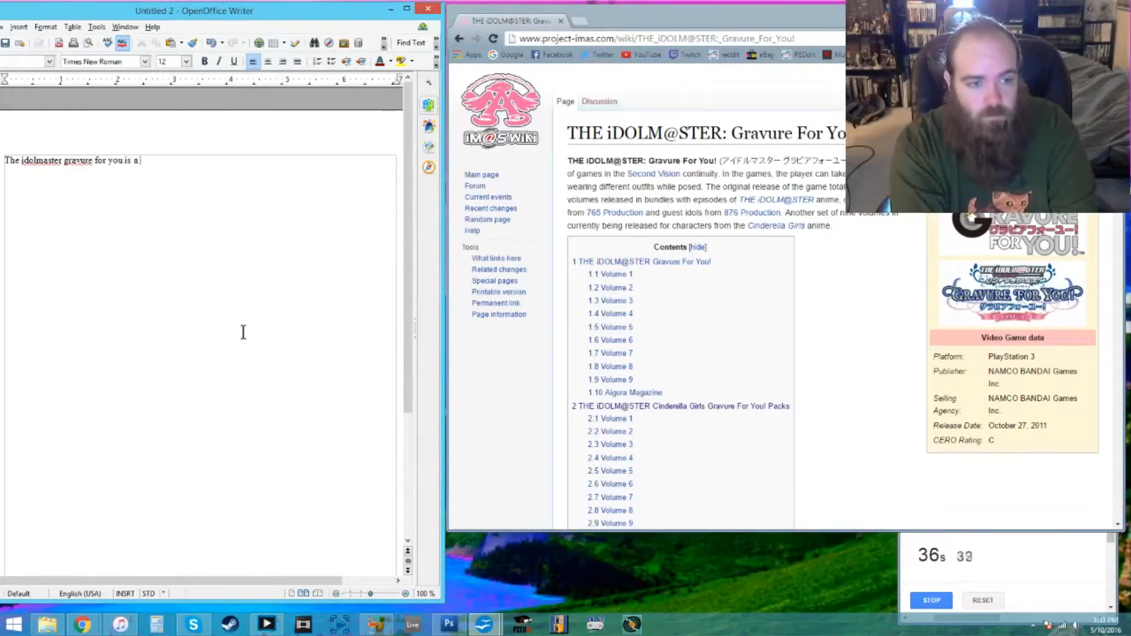
{"action": "type", "text": "series was "}
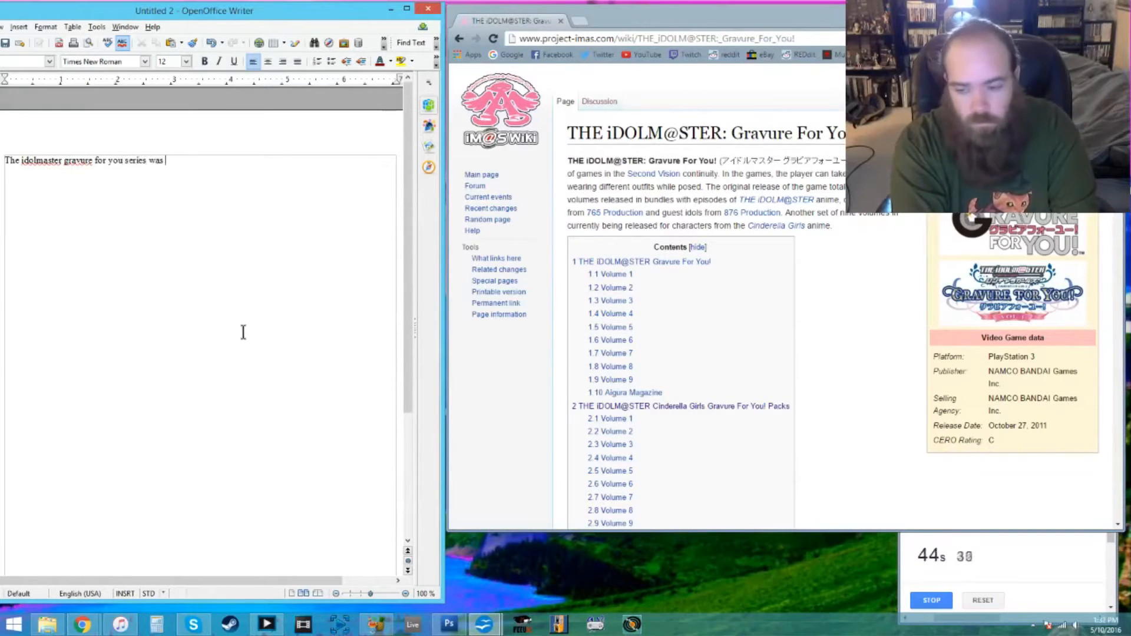
{"action": "type", "text": "released on October 27, 2011."}
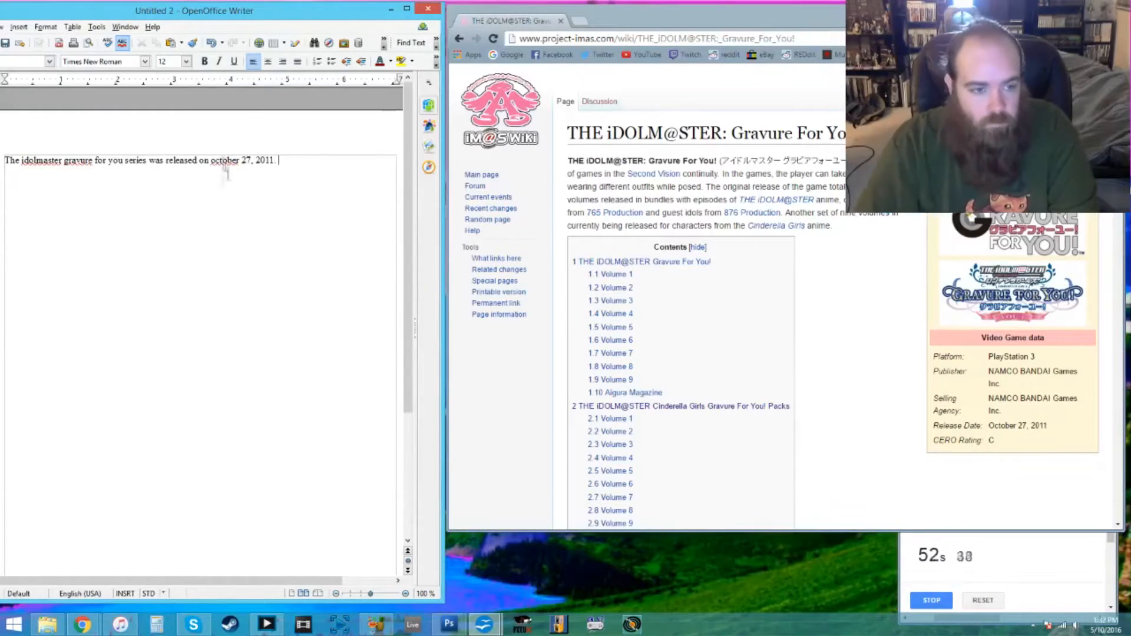
{"action": "type", "text": "The"}
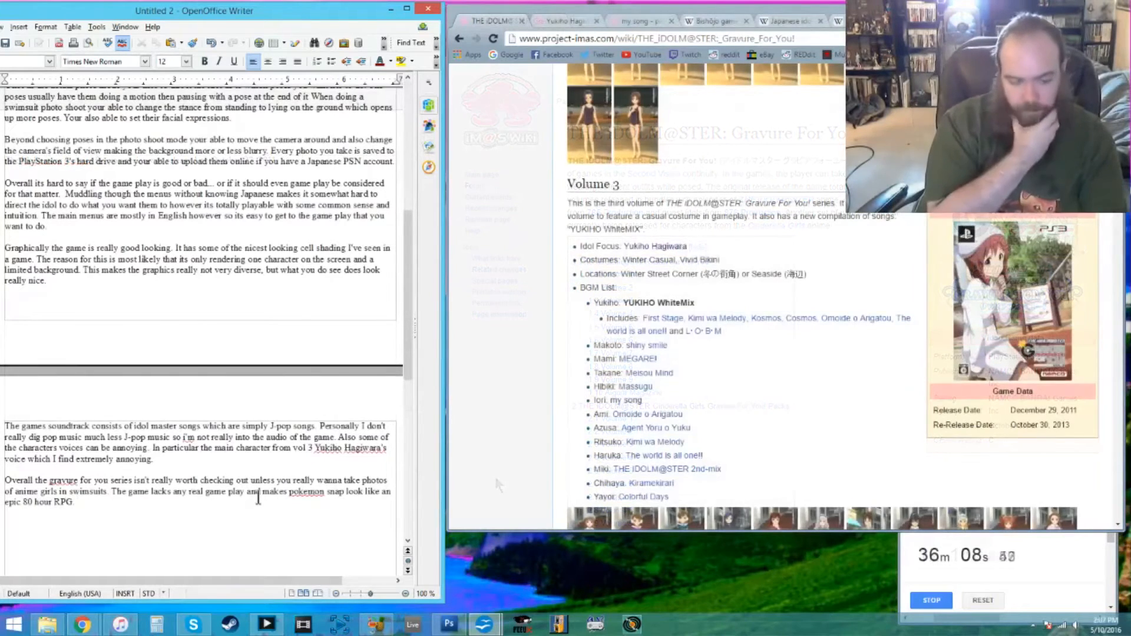
- Finish the conclusion by saying the game looks good but very limited, and recommending it only to anime game collectors or virtual photography fans
{"action": "type", "text": "Graphically the game does l"}
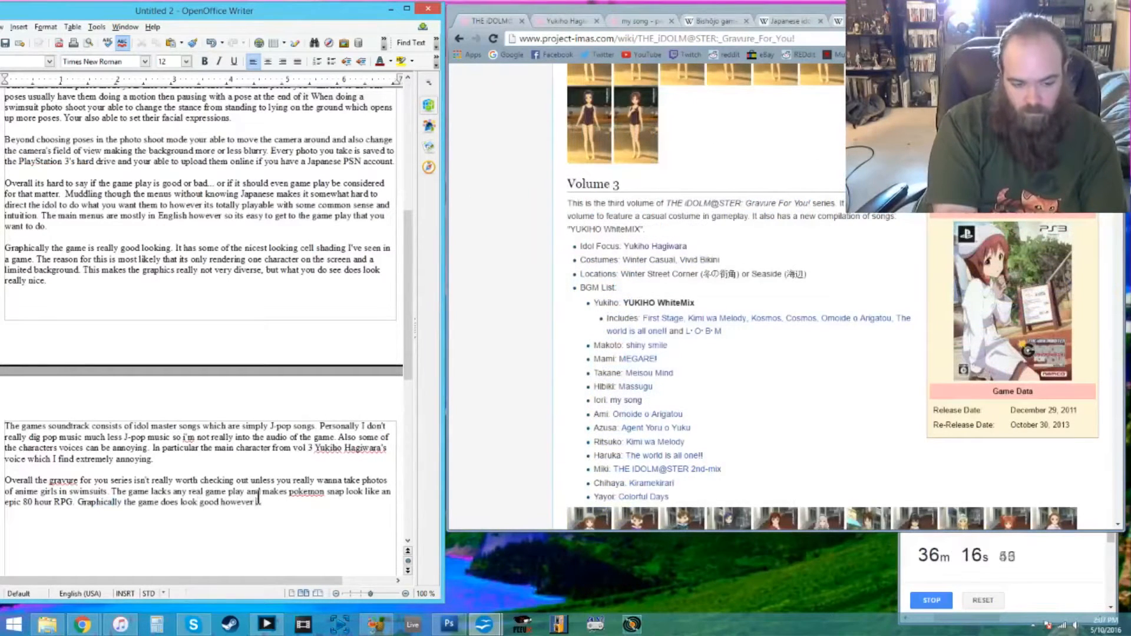
{"action": "type", "text": "ook good however its very limited."}
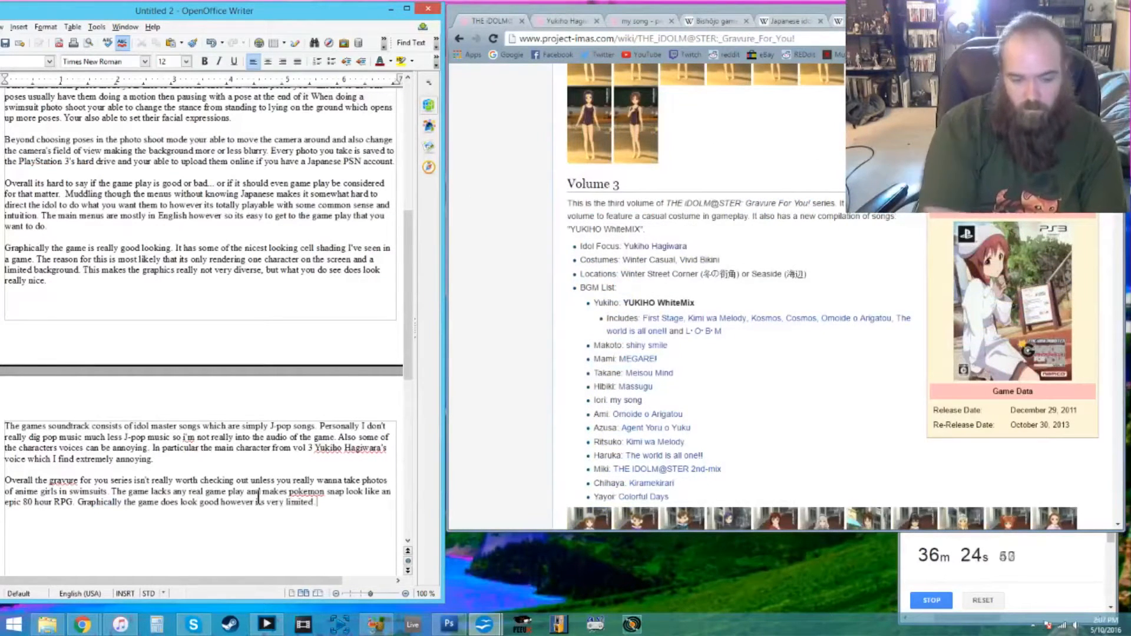
{"action": "type", "text": " I wouldn't really recommend this game b"}
{"action": "type", "text": "nless your collecting animne games or you"}
{"action": "type", "text": "r really into virtual photography."}
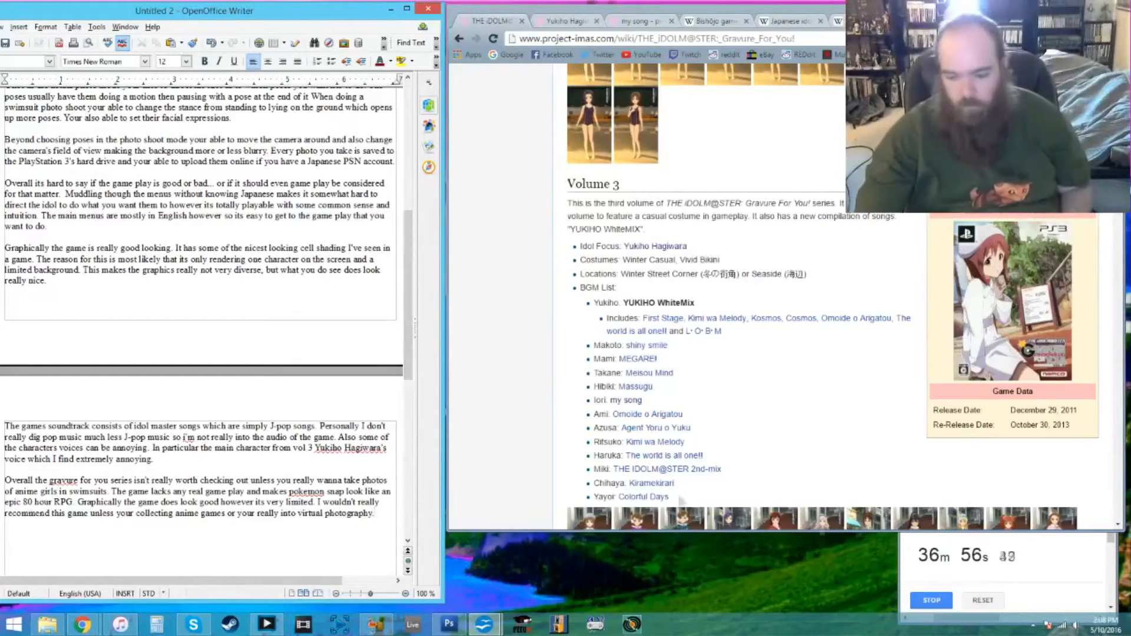
- Stop the stopwatch and review the finished script from its beginning
{"action": "left_click", "coordinate": [934, 602]}
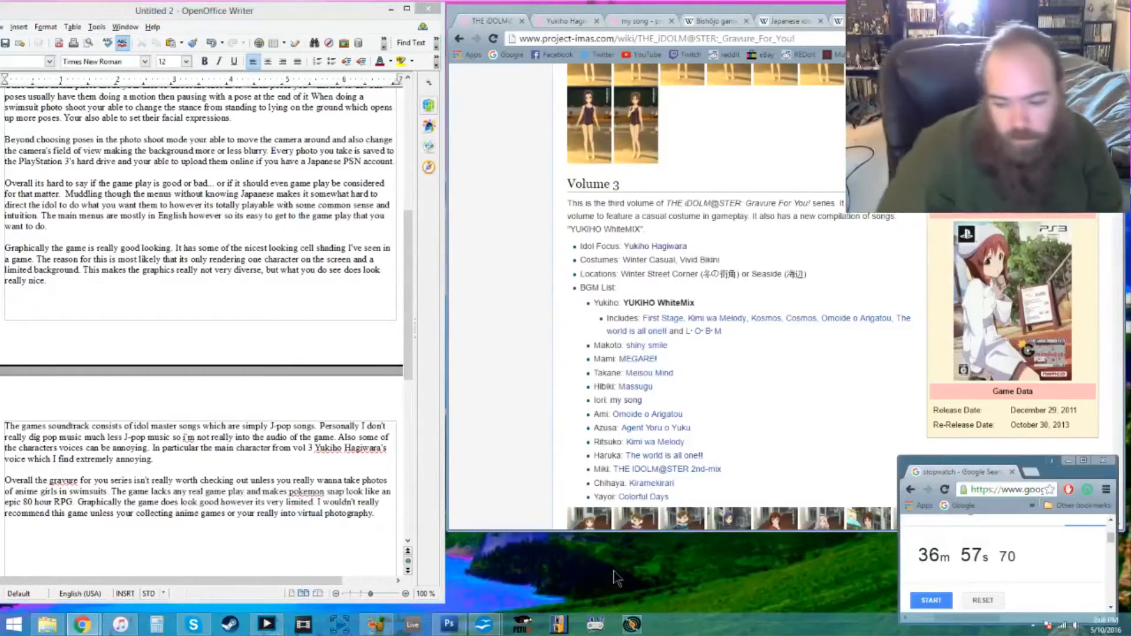
{"action": "left_click_drag", "start_coordinate": [408, 285], "coordinate": [403, 129]}
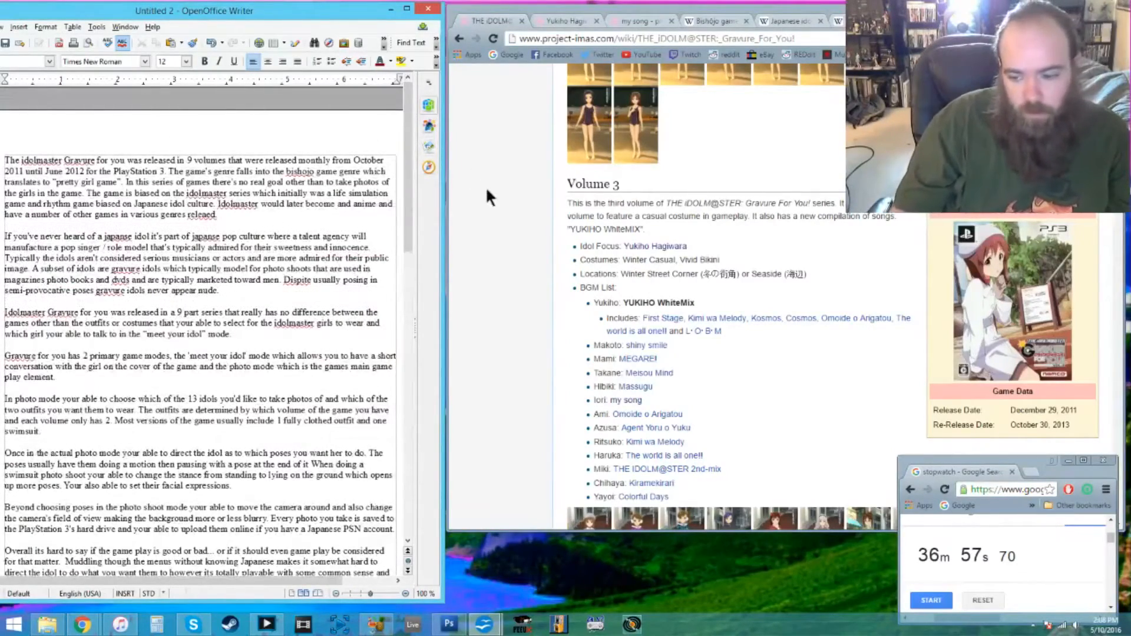
{"action": "mouse_move", "coordinate": [406, 160]}
{"action": "left_mouse_down"}
{"action": "mouse_move", "coordinate": [403, 359]}
{"action": "mouse_move", "coordinate": [407, 150]}
{"action": "left_mouse_up"}
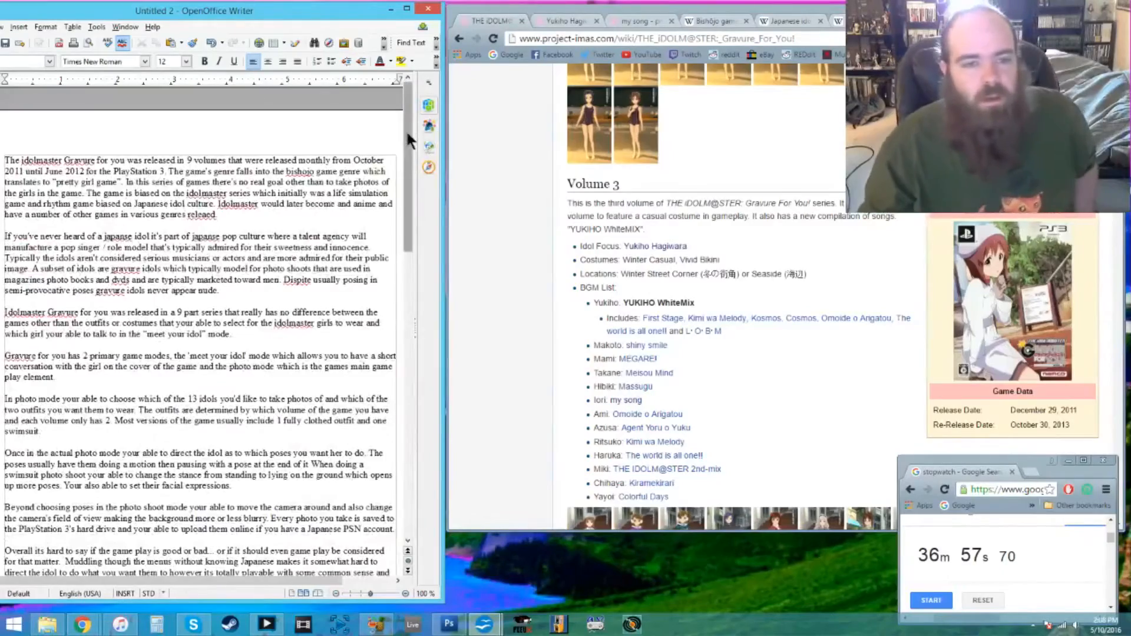
{"action": "mouse_move", "coordinate": [407, 131]}
{"action": "left_mouse_down"}
{"action": "mouse_move", "coordinate": [407, 142]}
{"action": "mouse_move", "coordinate": [393, 125]}
{"action": "left_mouse_up"}
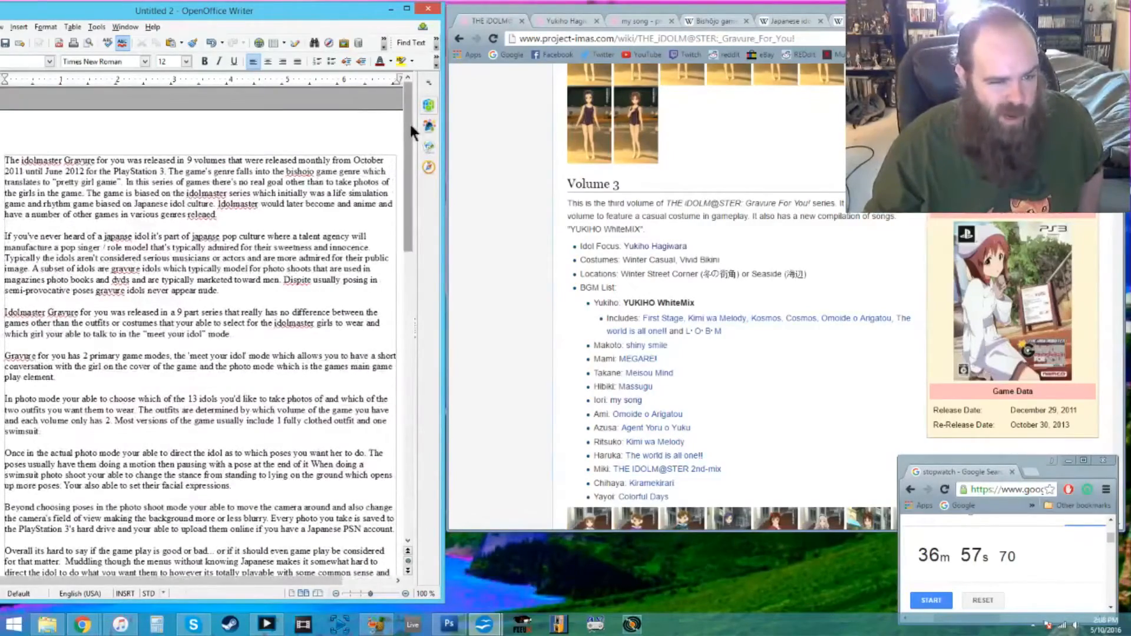
{"action": "mouse_move", "coordinate": [407, 106]}
{"action": "left_mouse_down"}
{"action": "mouse_move", "coordinate": [409, 323]}
{"action": "mouse_move", "coordinate": [410, 94]}
{"action": "mouse_move", "coordinate": [408, 115]}
{"action": "left_mouse_up"}
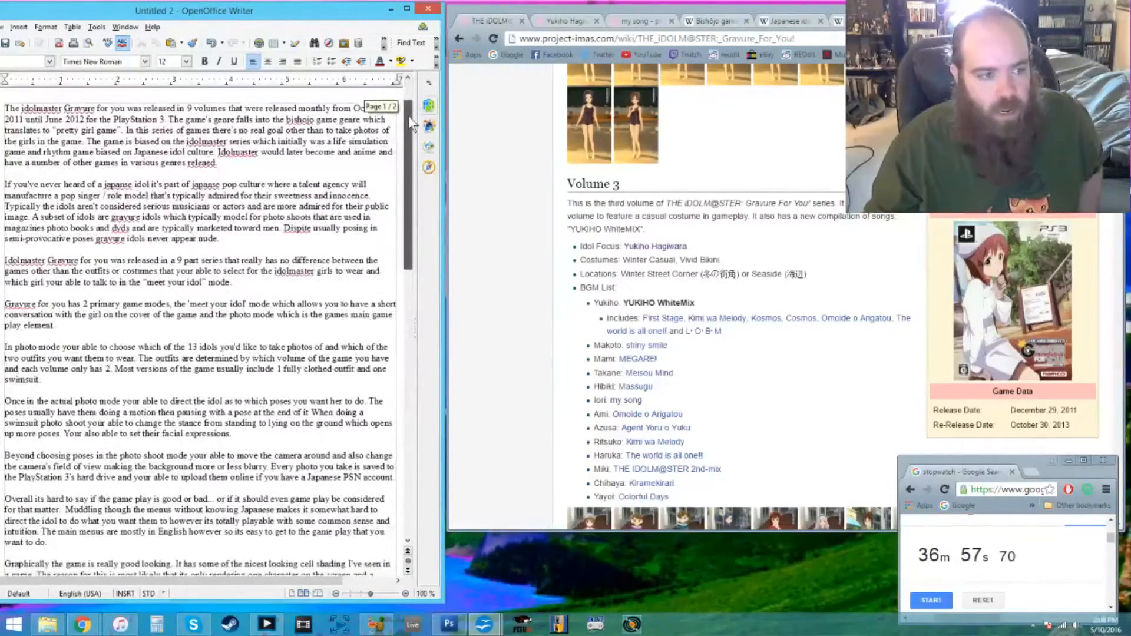
- Switch to Ableton Live and delete both MIDI tracks and the second audio track
{"action": "left_click", "coordinate": [266, 624]}
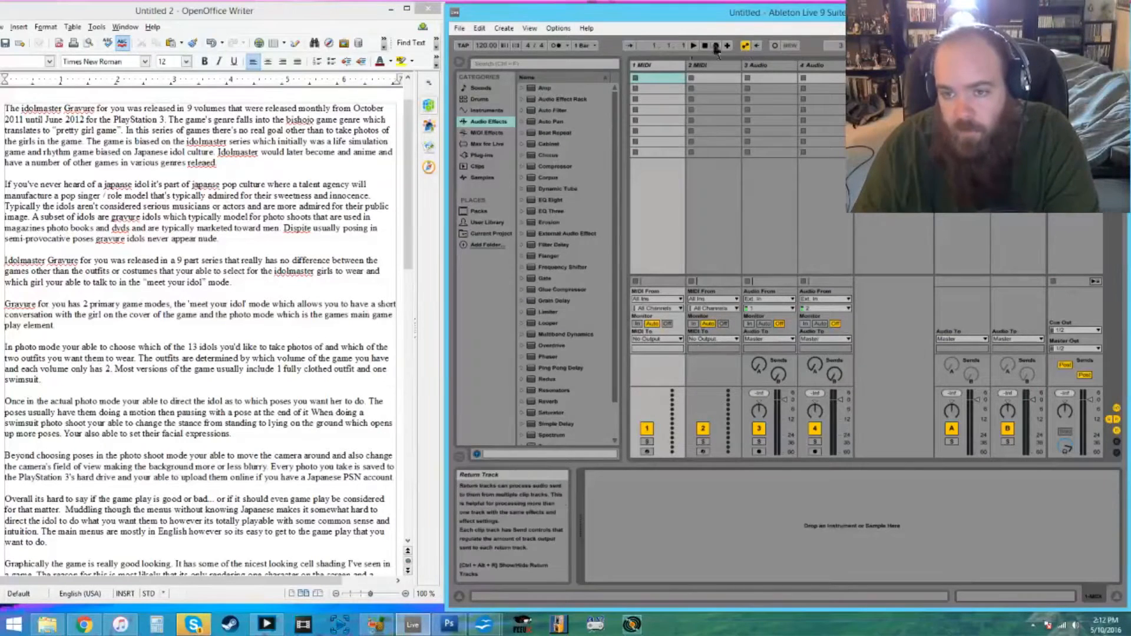
{"action": "left_click", "coordinate": [646, 65]}
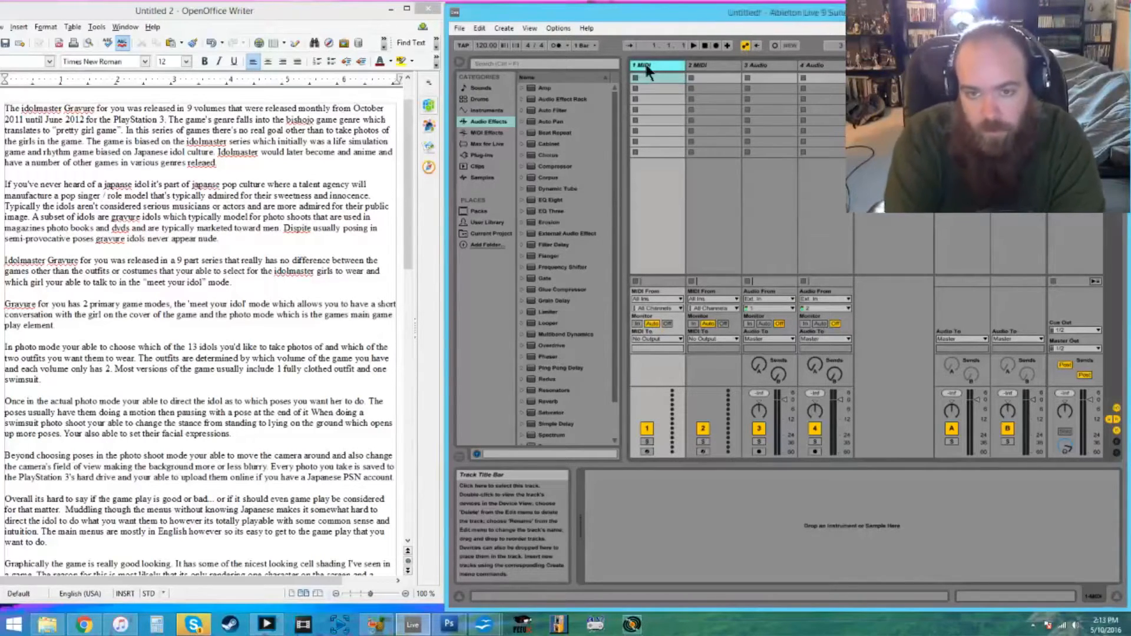
{"action": "key", "text": "Delete"}
{"action": "key", "text": "Delete"}
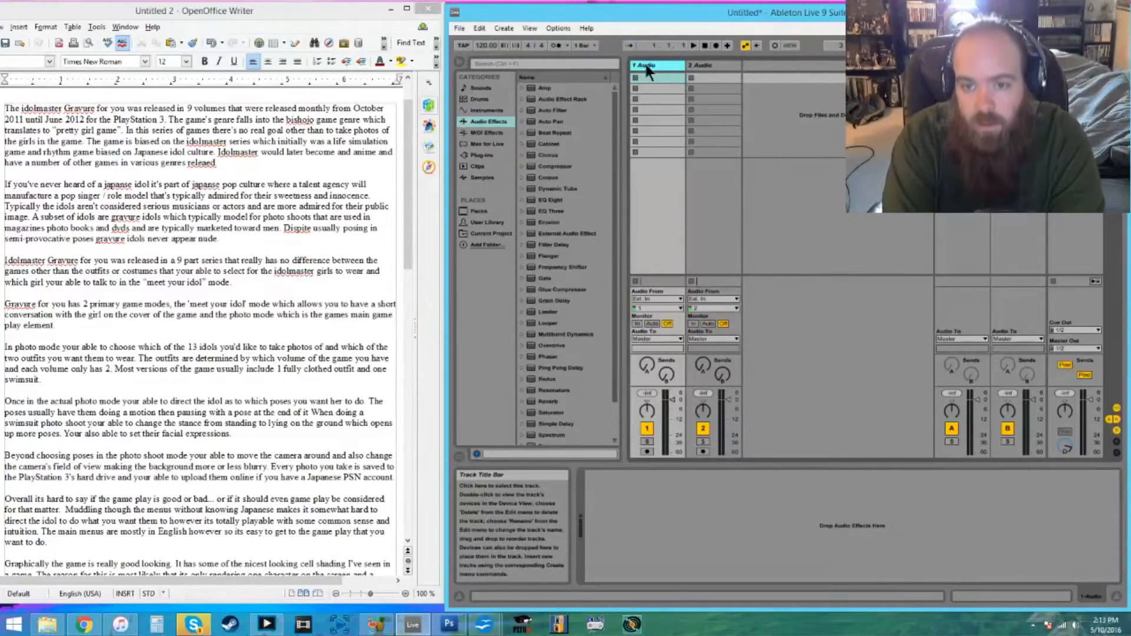
{"action": "left_click", "coordinate": [718, 66]}
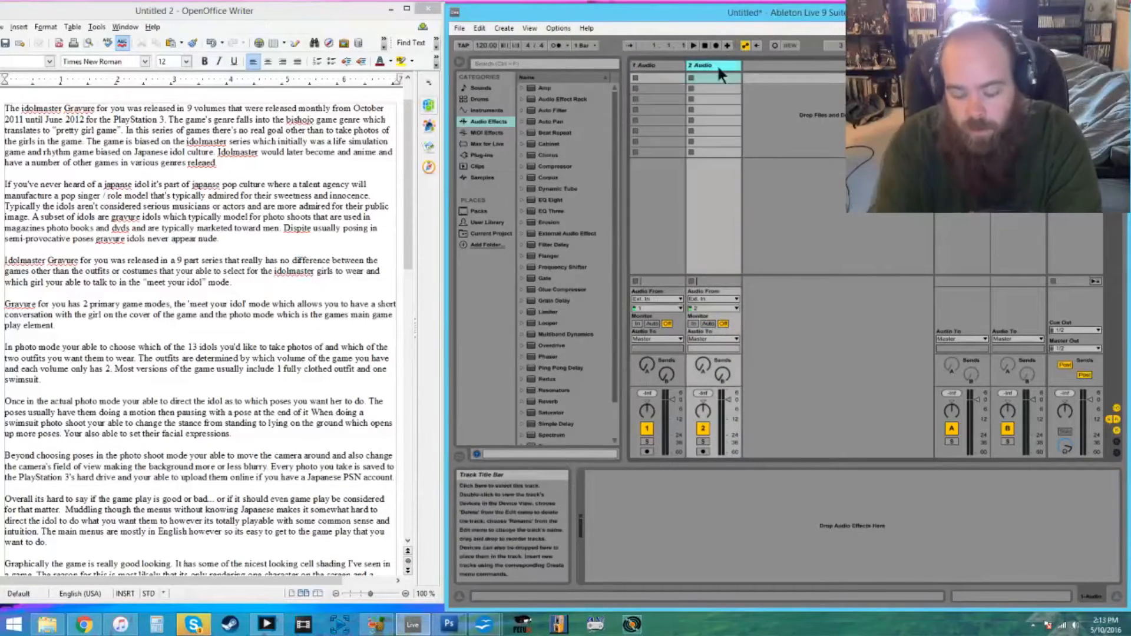
{"action": "key", "text": "Delete"}
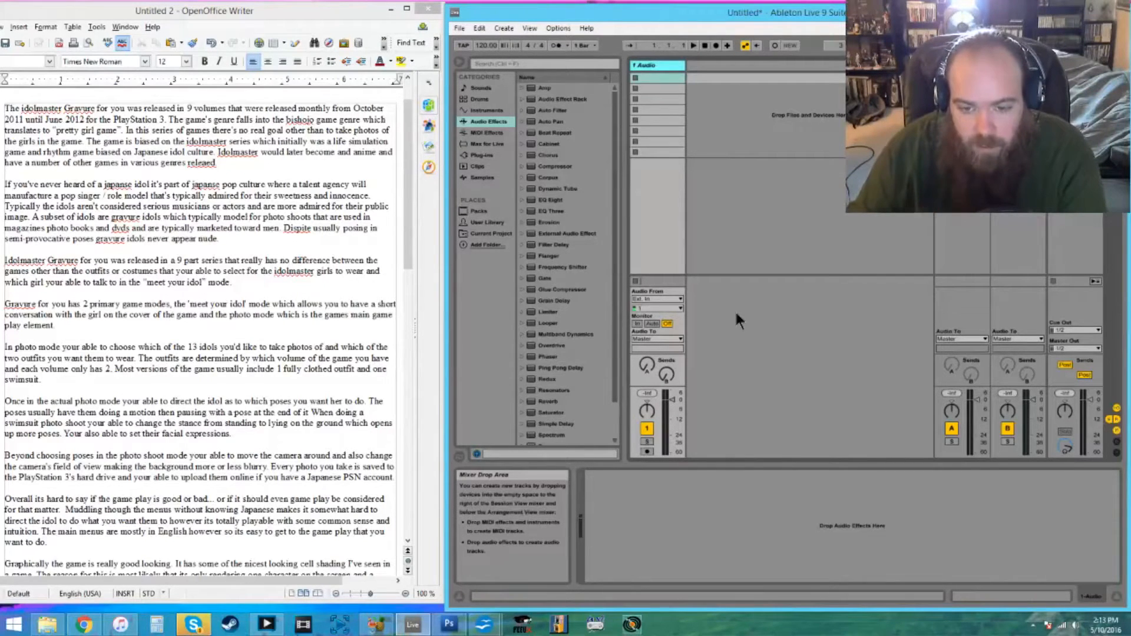
- Set the audio track's external input channel to 1/2 and arm the track for recording
{"action": "left_click", "coordinate": [670, 309]}
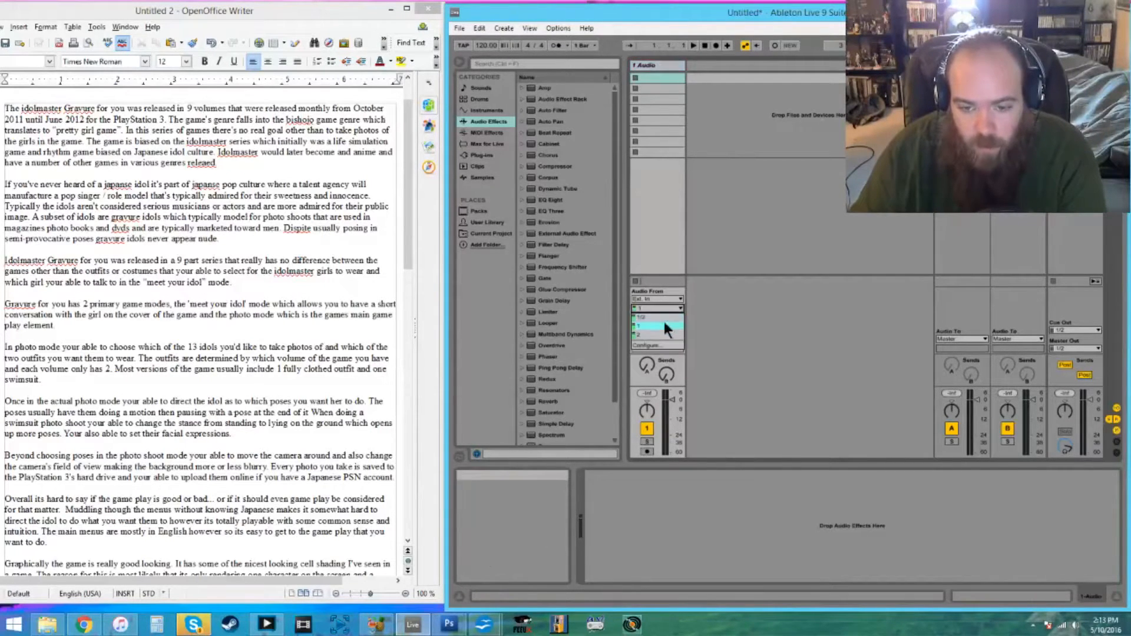
{"action": "left_click", "coordinate": [666, 320]}
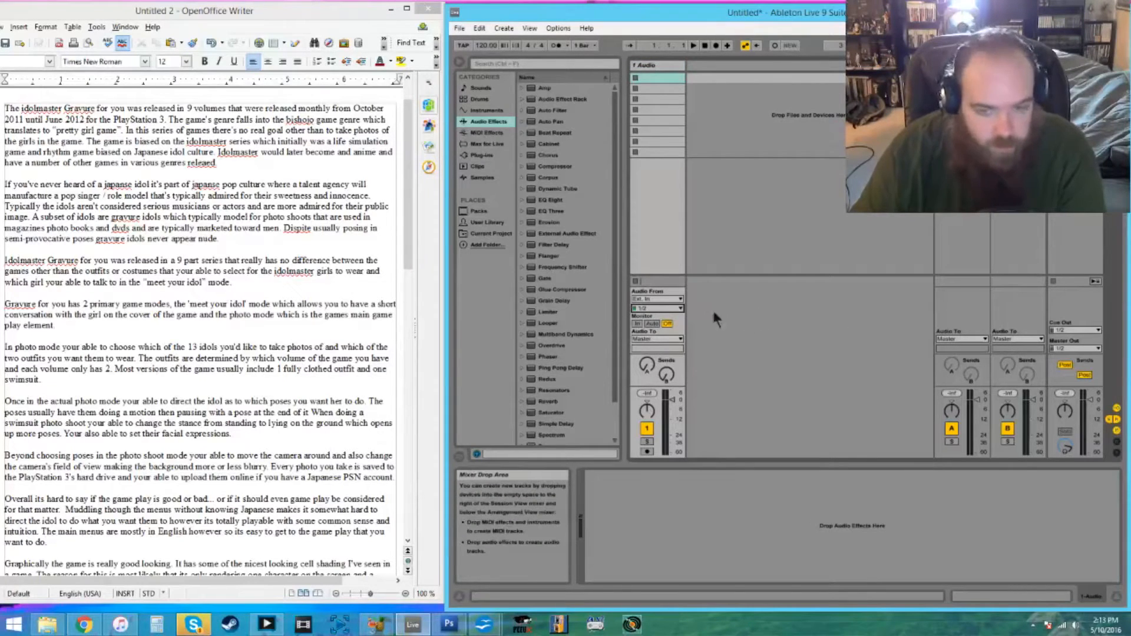
{"action": "left_click", "coordinate": [646, 451]}
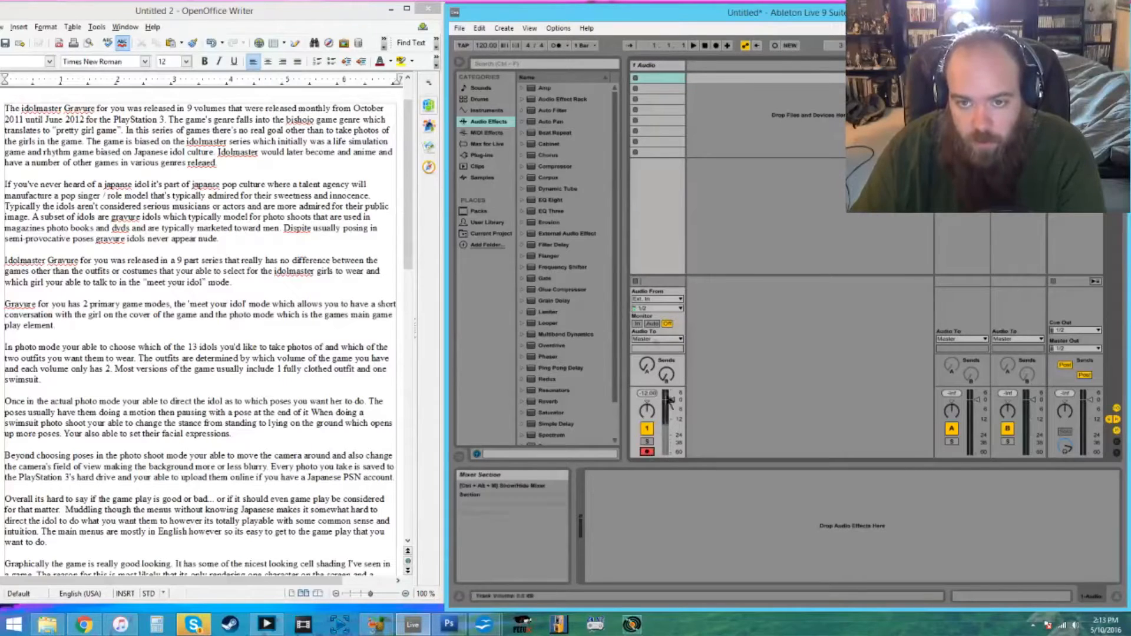
{"action": "left_click", "coordinate": [647, 451]}
{"action": "left_click", "coordinate": [648, 452]}
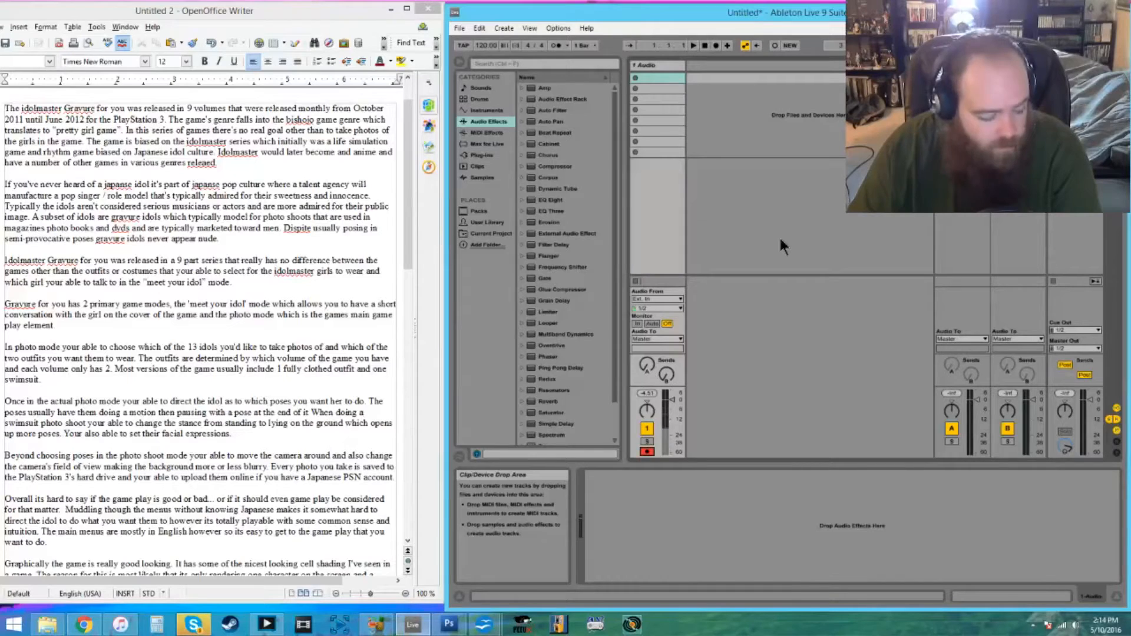
- Record the first narration take into the track's first clip slot and open the recorded clip's waveform
{"action": "key", "text": "Return"}
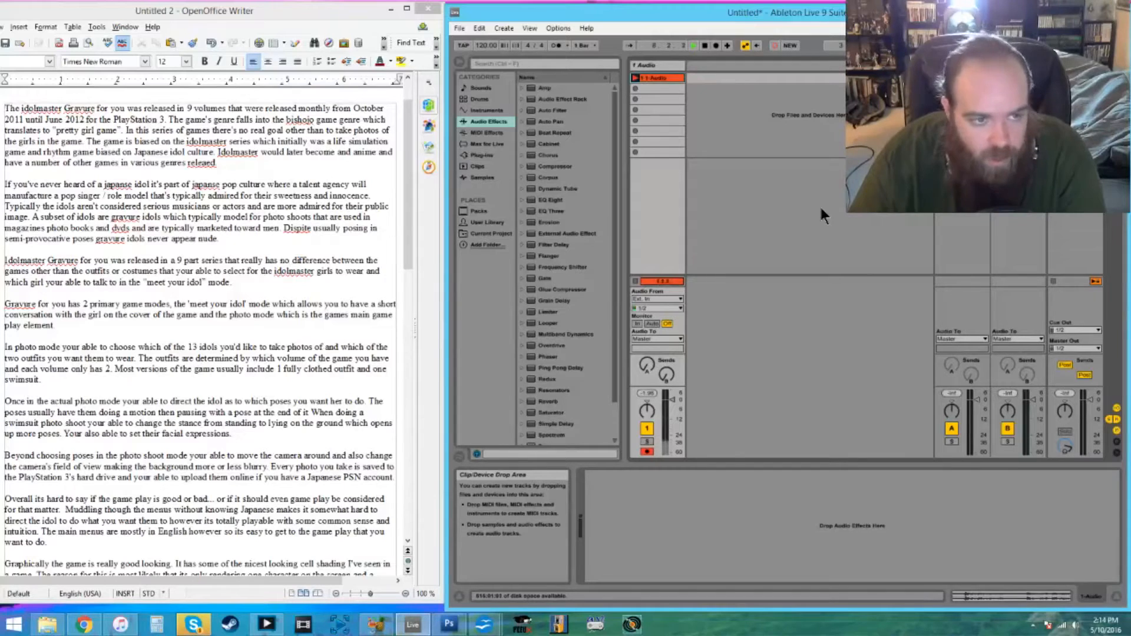
{"action": "key", "text": "space"}
{"action": "left_click", "coordinate": [654, 78]}
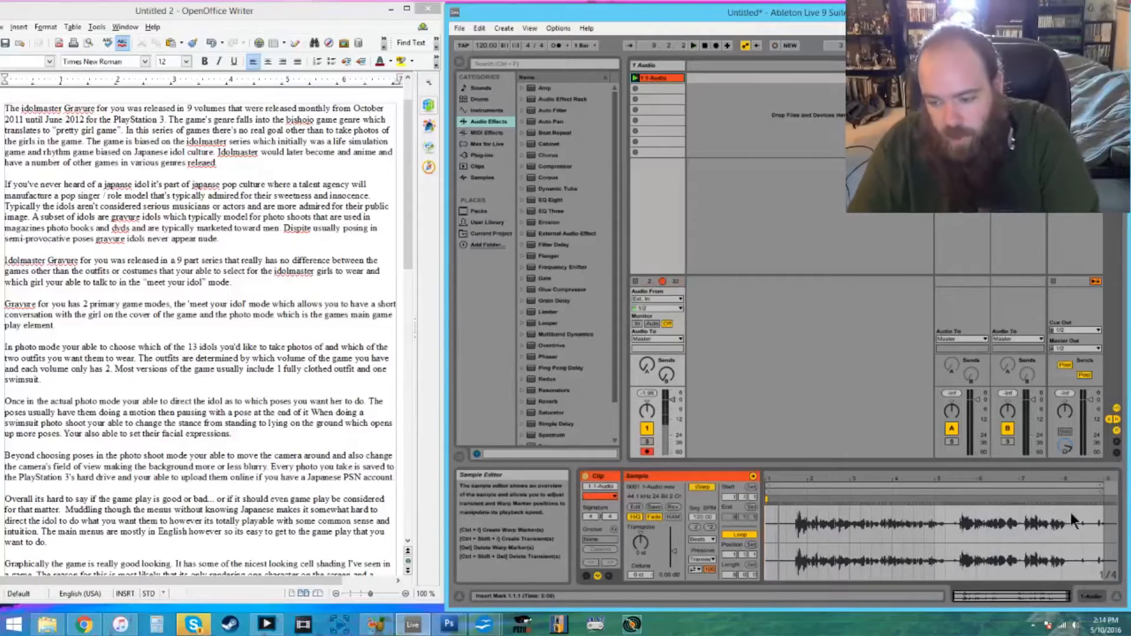
- Loop the spoken part of the first clip, play it back, and shorten the loop to end just after bar 5
{"action": "left_click_drag", "start_coordinate": [1073, 513], "coordinate": [789, 535]}
{"action": "key", "text": "ctrl+l"}
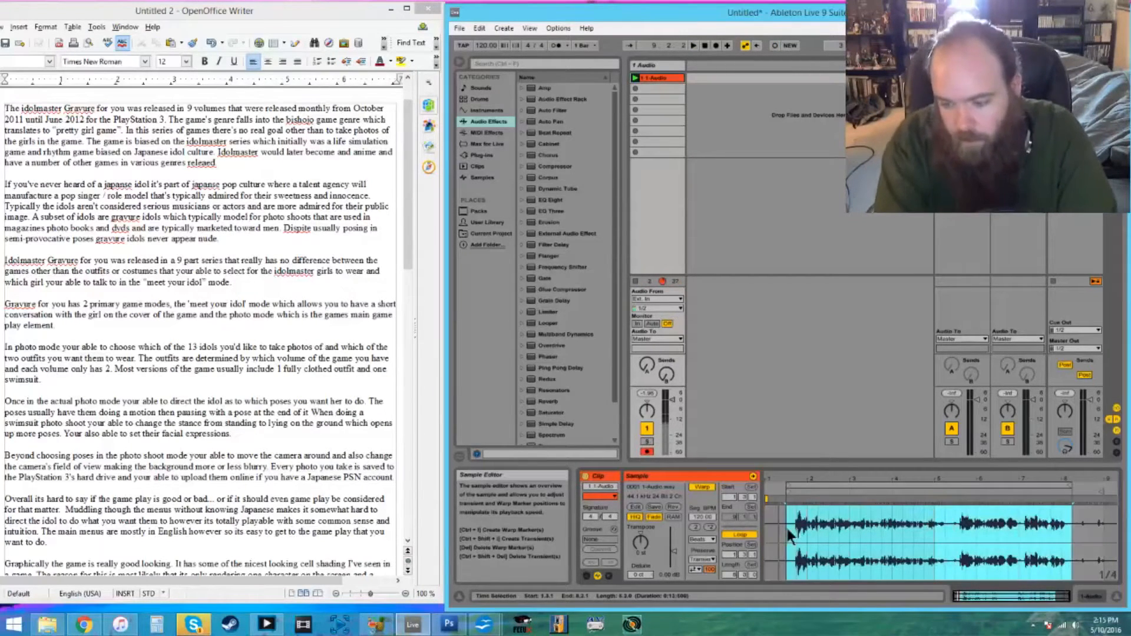
{"action": "key", "text": "space"}
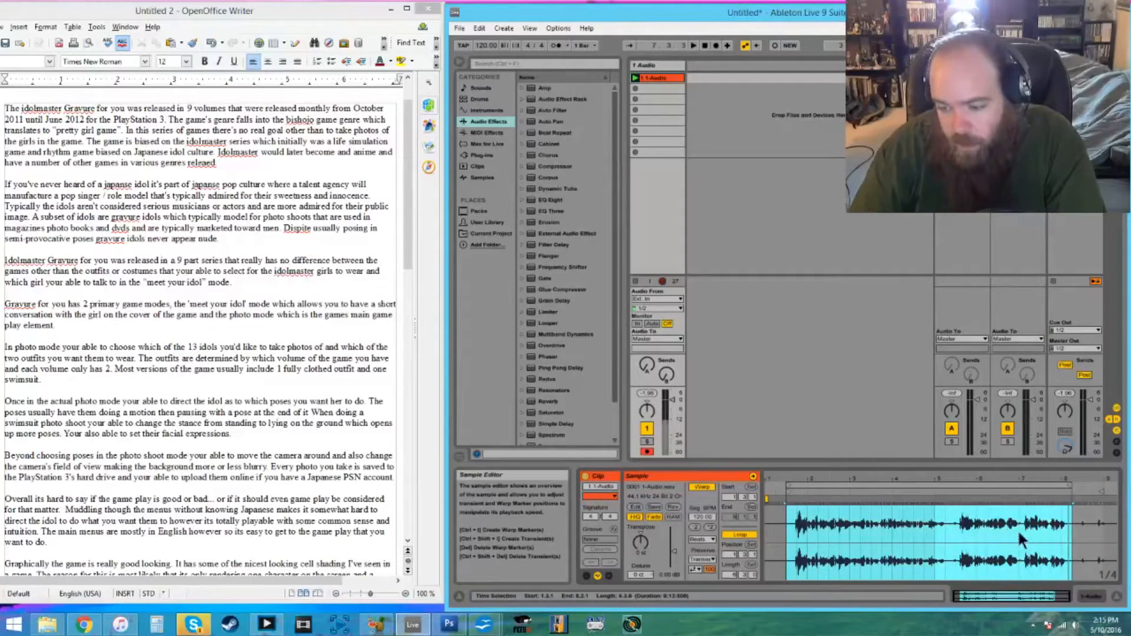
{"action": "mouse_move", "coordinate": [1069, 486]}
{"action": "left_mouse_down"}
{"action": "mouse_move", "coordinate": [943, 487]}
{"action": "mouse_move", "coordinate": [953, 487]}
{"action": "mouse_move", "coordinate": [943, 497]}
{"action": "mouse_move", "coordinate": [949, 486]}
{"action": "left_mouse_up"}
{"action": "right_click", "coordinate": [952, 508]}
{"action": "double_click", "coordinate": [950, 507]}
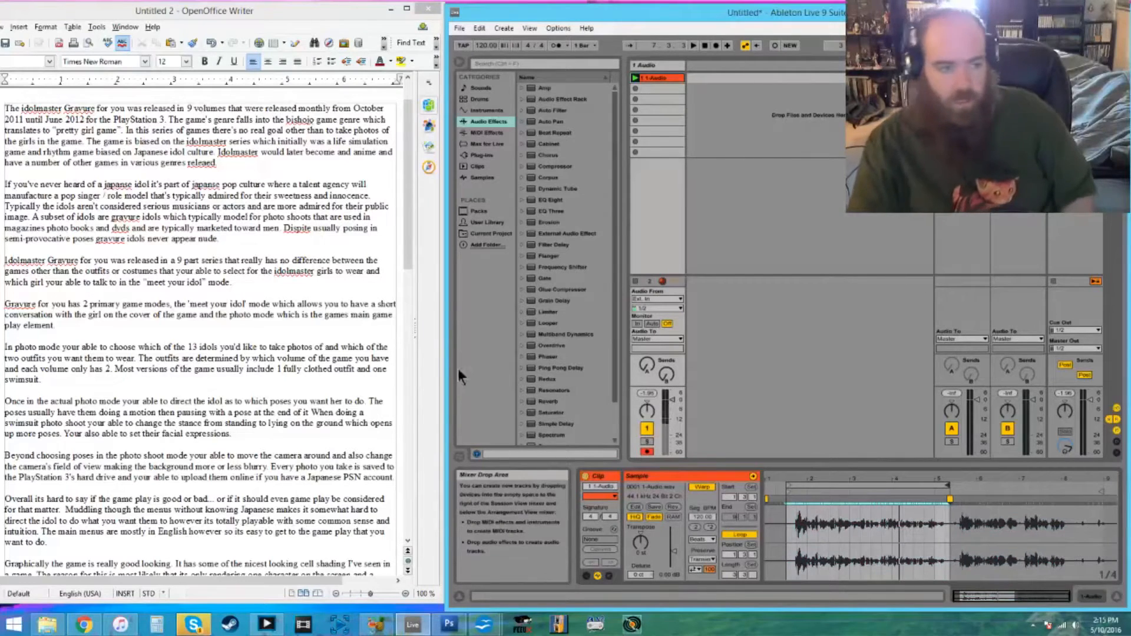
- In the script, start a new paragraph after "for the PlayStation 3." with a blank line between the two
{"action": "left_click", "coordinate": [170, 120]}
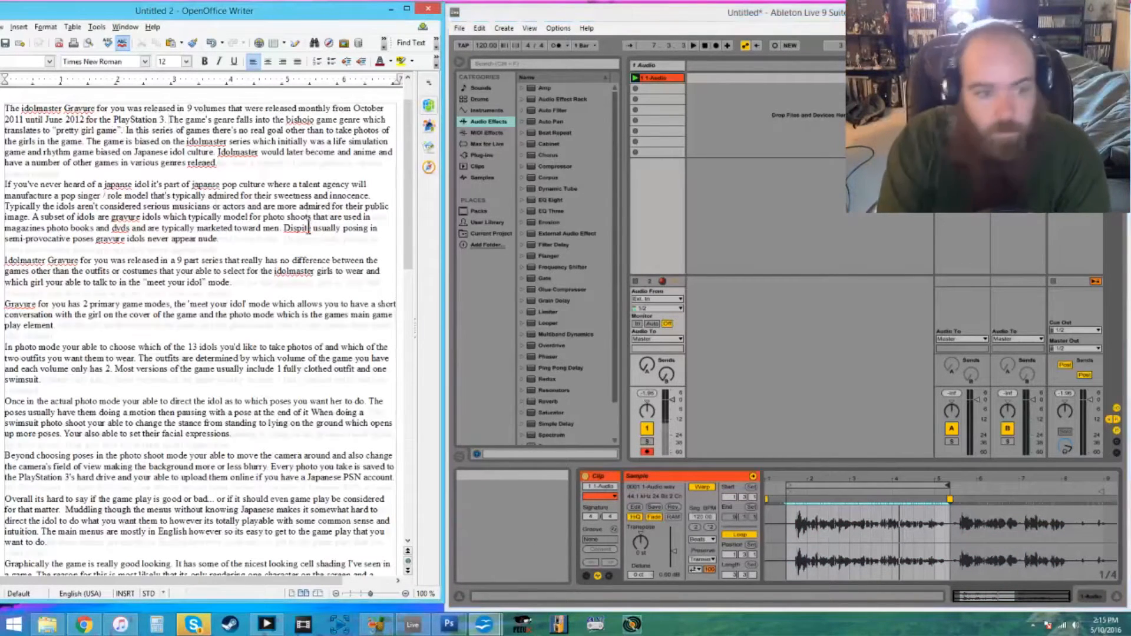
{"action": "key", "text": "Return"}
{"action": "key", "text": "Return"}
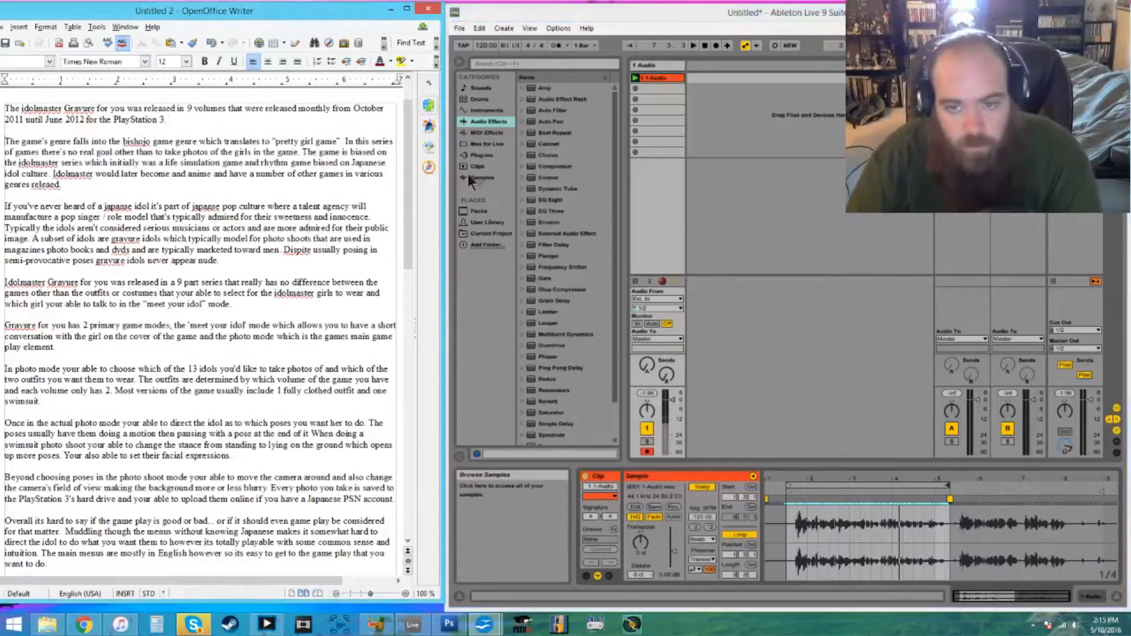
- Record the second narration take into the second clip slot, play it back, and loop its spoken part ending at about bar 6
{"action": "left_click", "coordinate": [636, 90]}
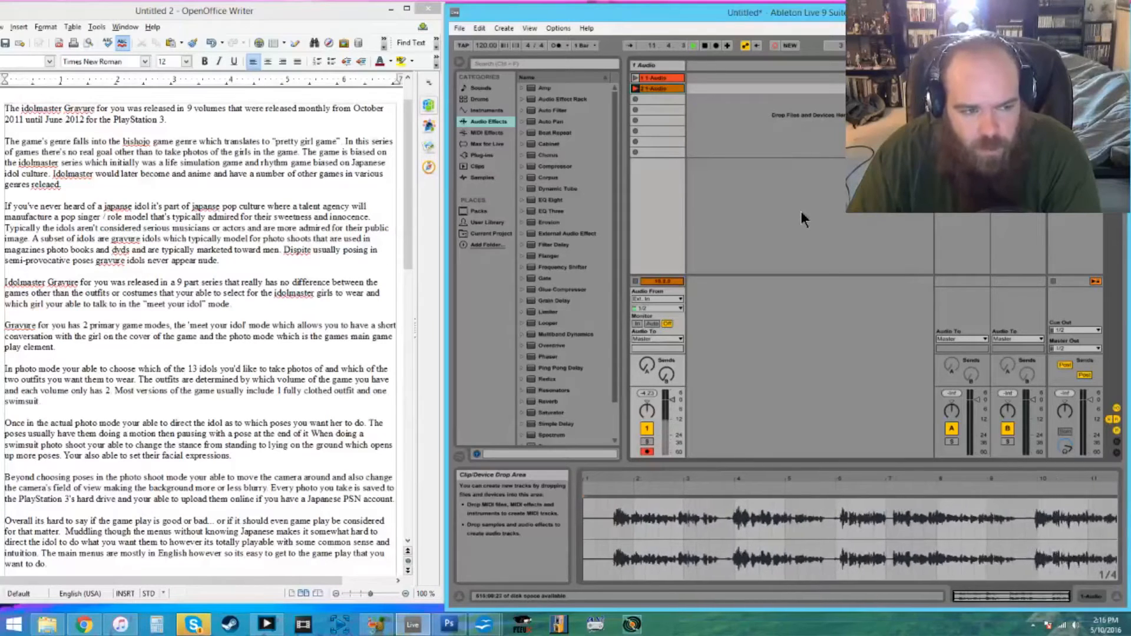
{"action": "key", "text": "space"}
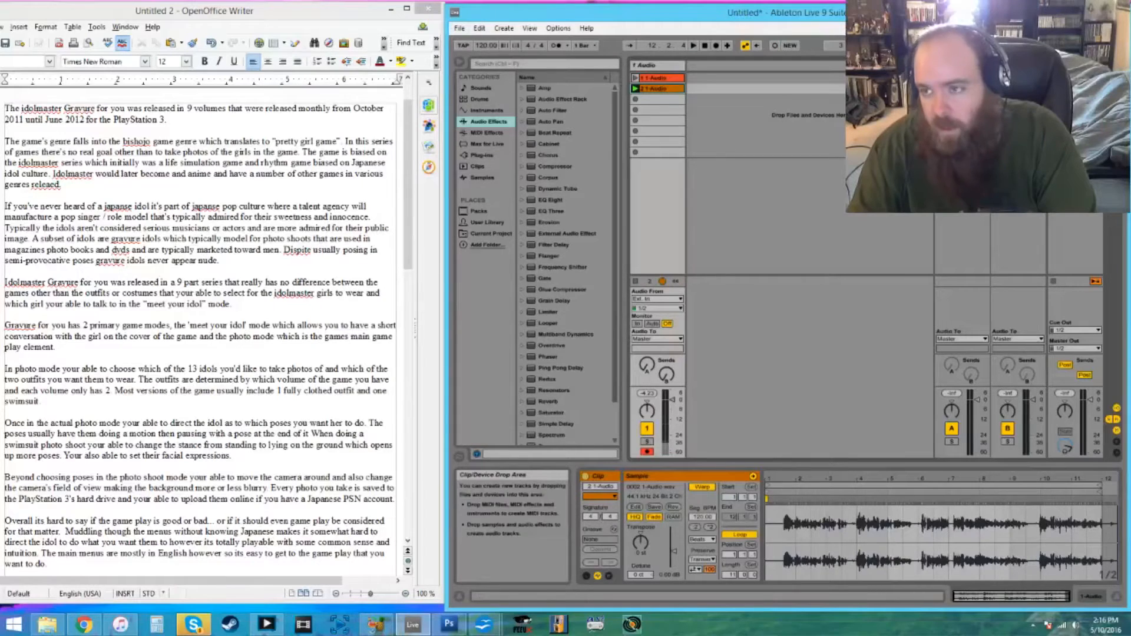
{"action": "left_click", "coordinate": [635, 88]}
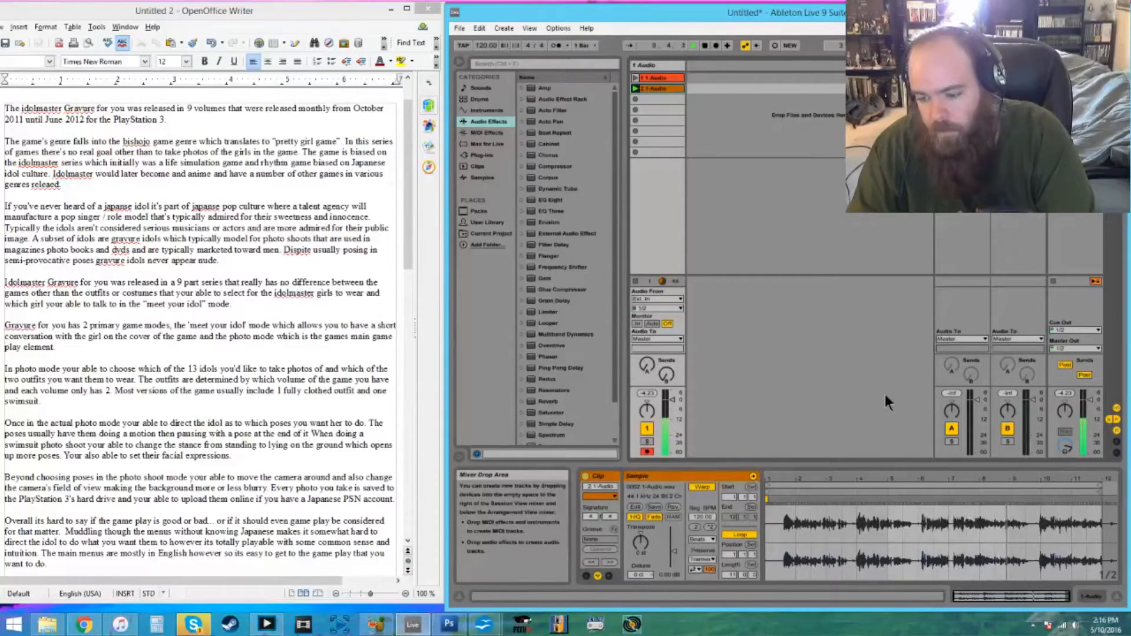
{"action": "left_click_drag", "start_coordinate": [920, 520], "coordinate": [782, 521]}
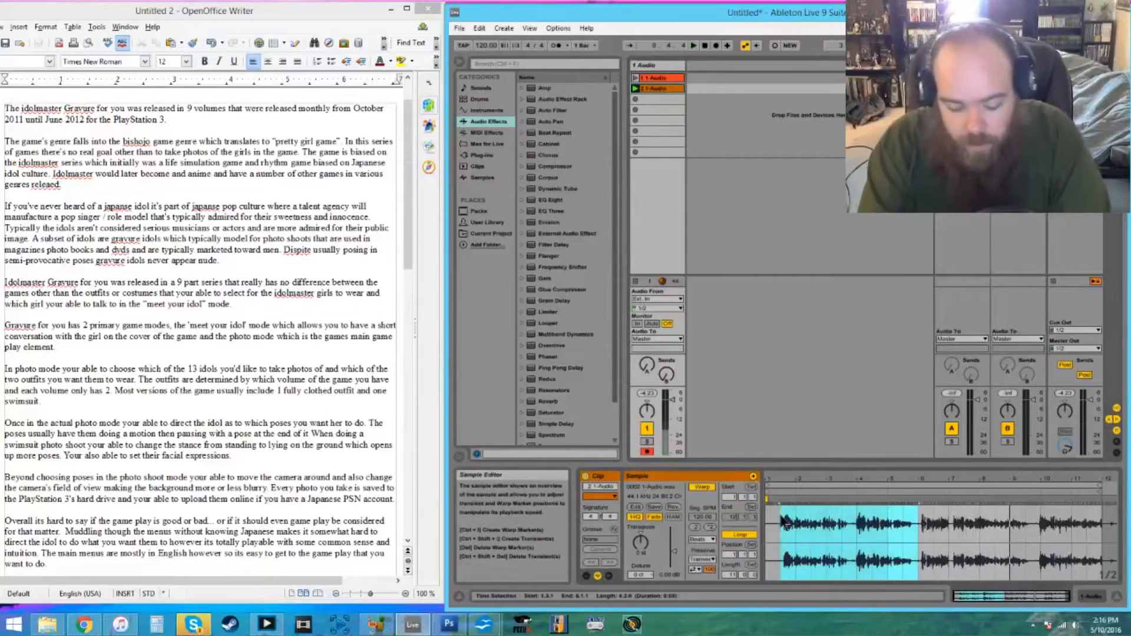
{"action": "key", "text": "ctrl+l"}
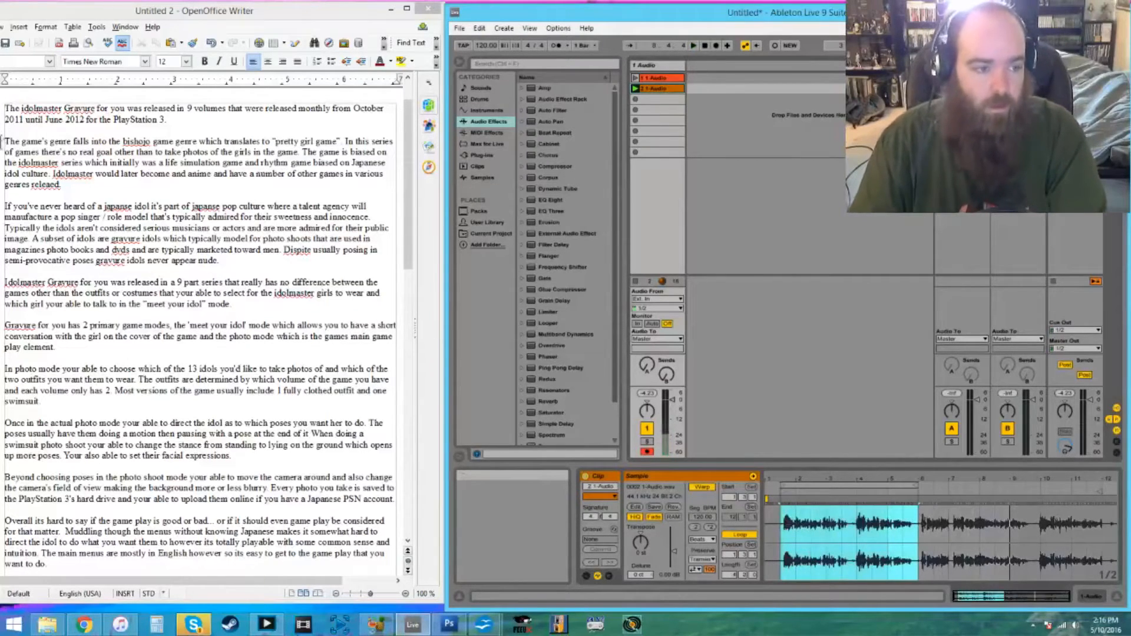
- Join the script's second paragraph to the first, and start a new paragraph at "The game is biased on" after a blank line
{"action": "left_click", "coordinate": [75, 128]}
{"action": "key", "text": "BackSpace"}
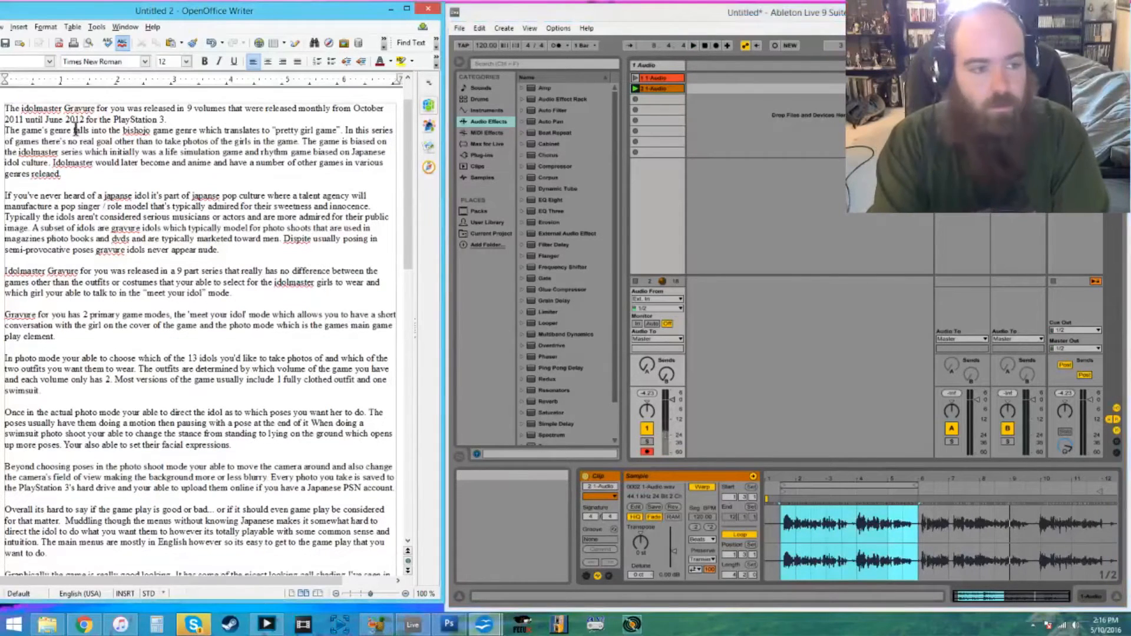
{"action": "key", "text": "Delete"}
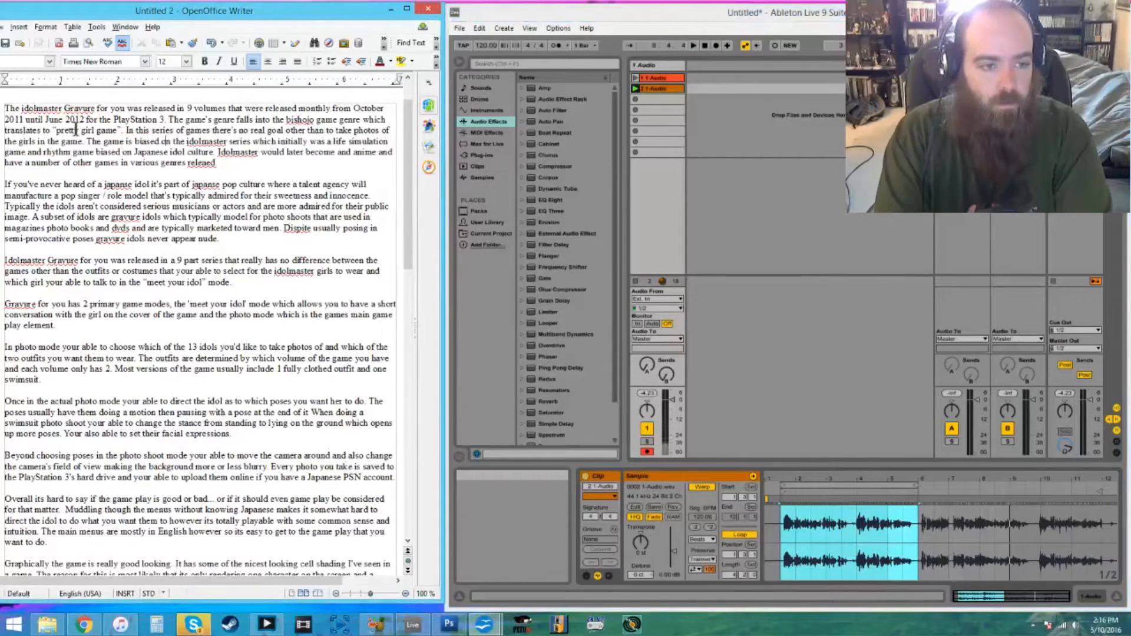
{"action": "key", "text": "Return"}
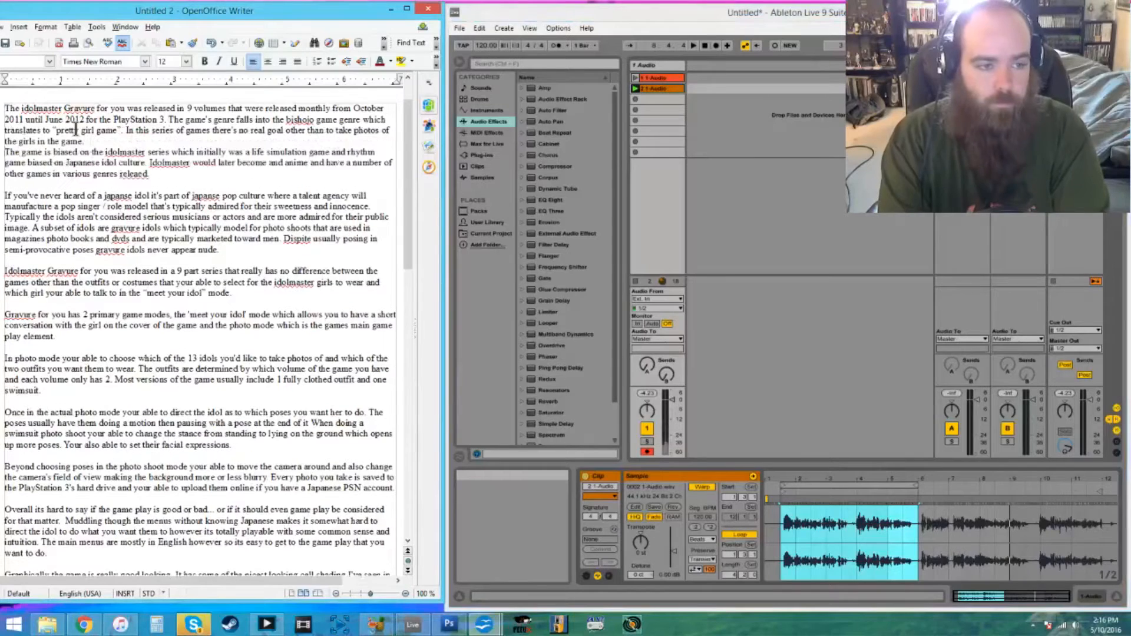
{"action": "key", "text": "Return"}
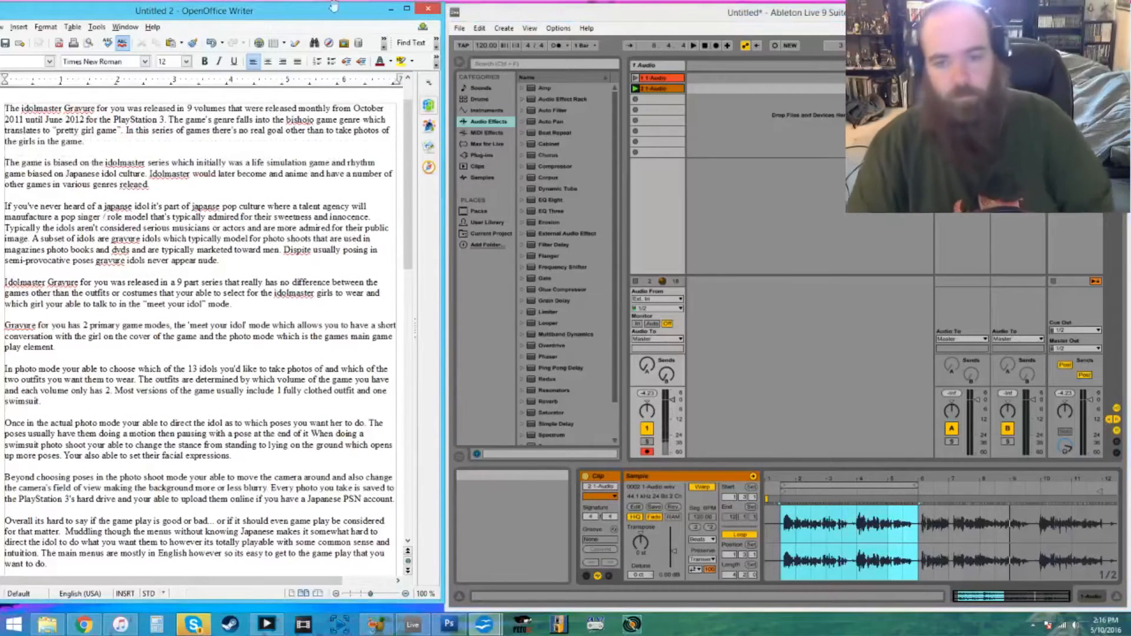
- Record the next narration take into the third clip slot
{"action": "left_click", "coordinate": [636, 98]}
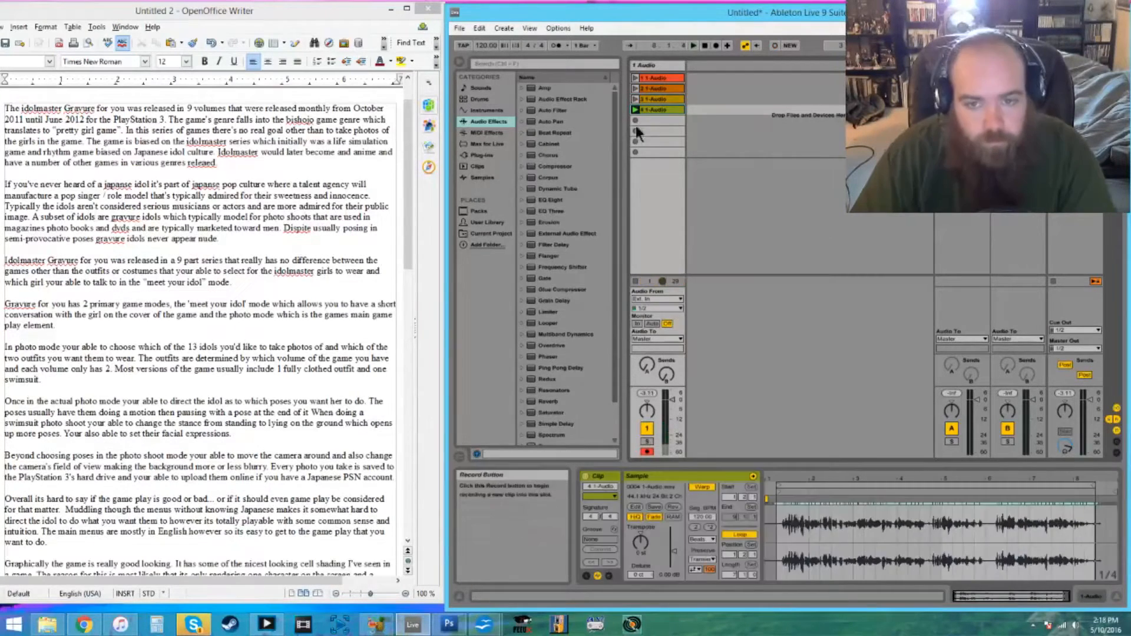
{"action": "left_click", "coordinate": [635, 120]}
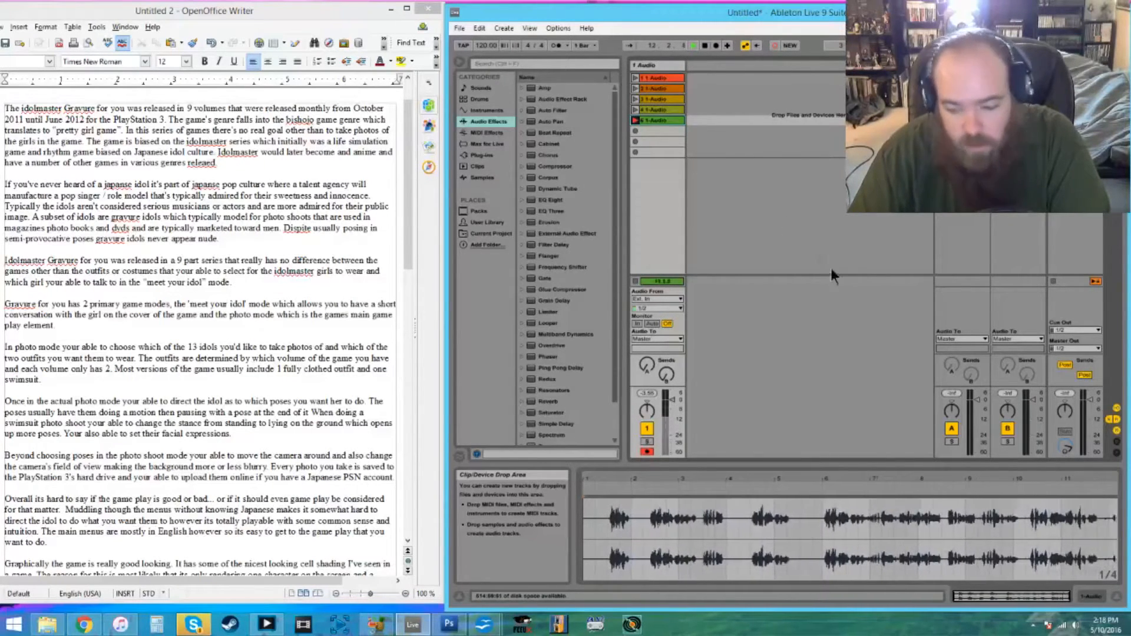
{"action": "key", "text": "space"}
{"action": "key", "text": "Delete"}
- Record the narration take into the fifth clip slot and select the spoken part of its waveform
{"action": "left_click", "coordinate": [635, 120]}
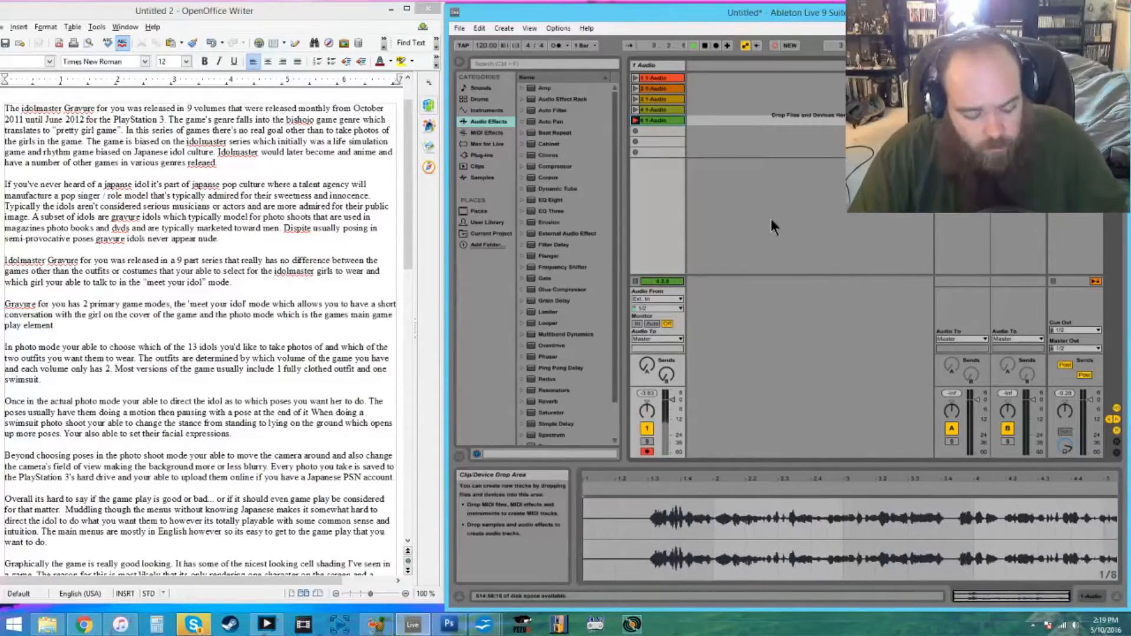
{"action": "key", "text": "space"}
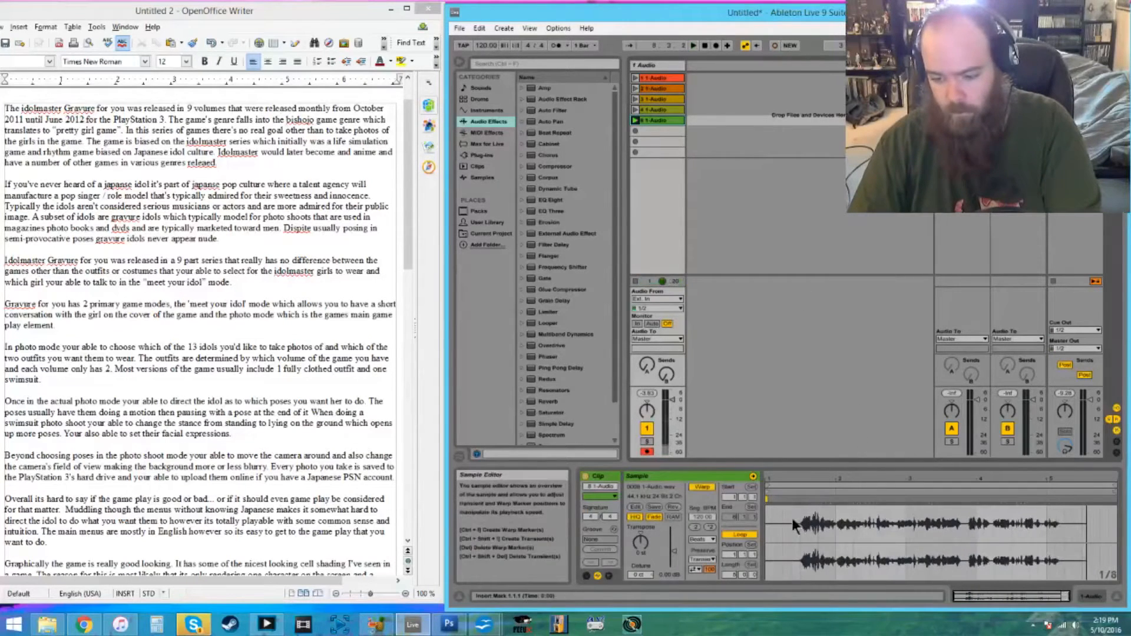
{"action": "left_click_drag", "start_coordinate": [792, 518], "coordinate": [1047, 525]}
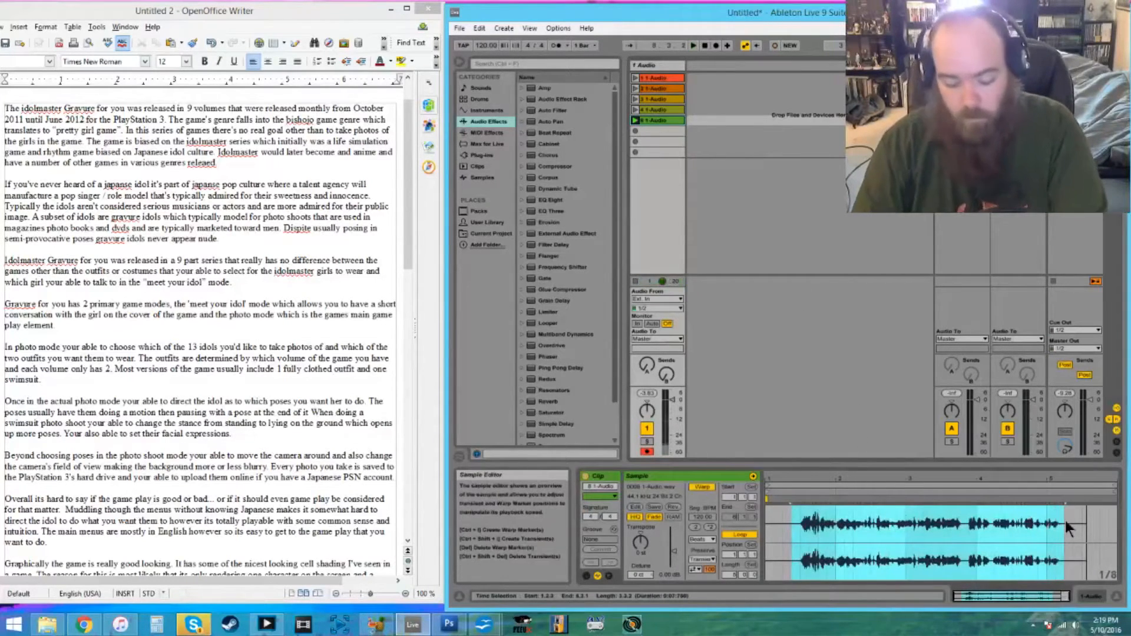
{"action": "left_click", "coordinate": [636, 131]}
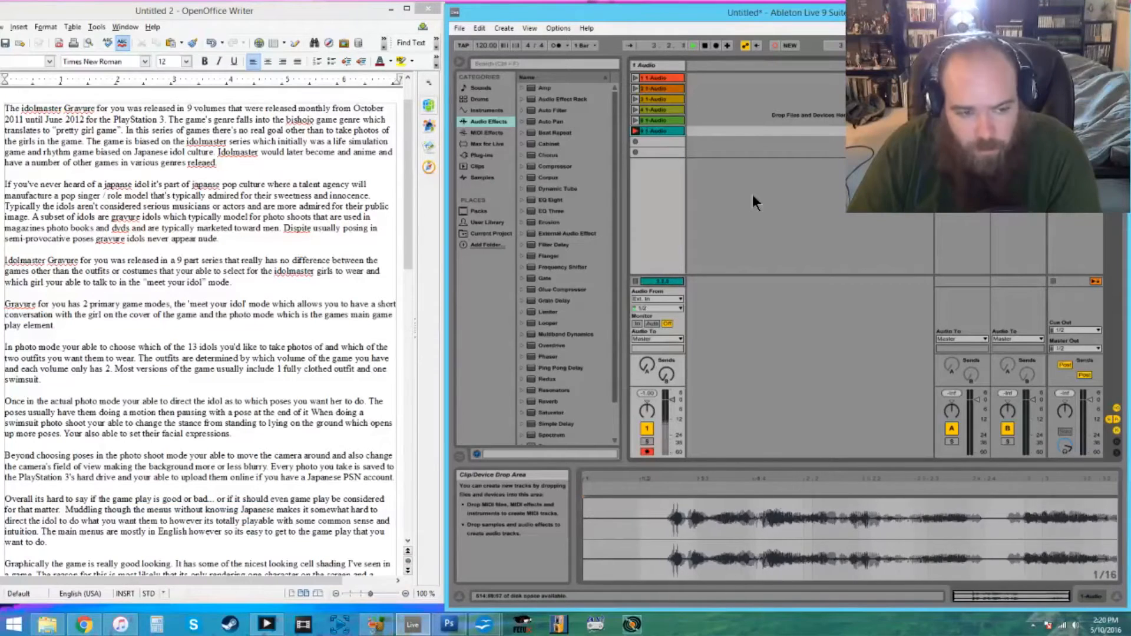
{"action": "left_click", "coordinate": [656, 133]}
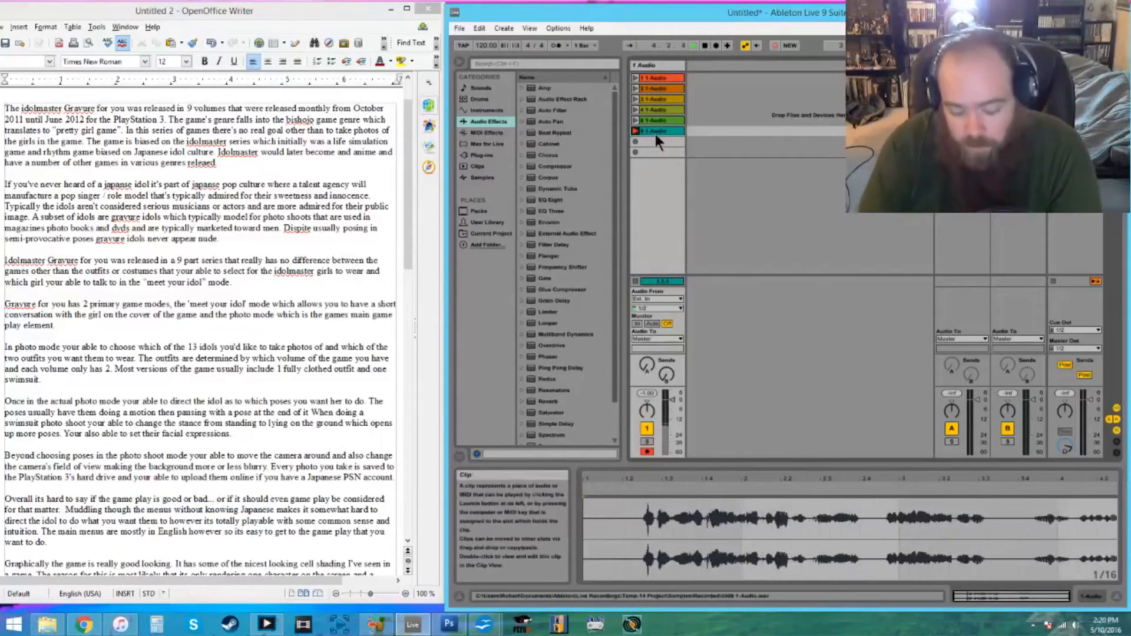
{"action": "key", "text": "Delete"}
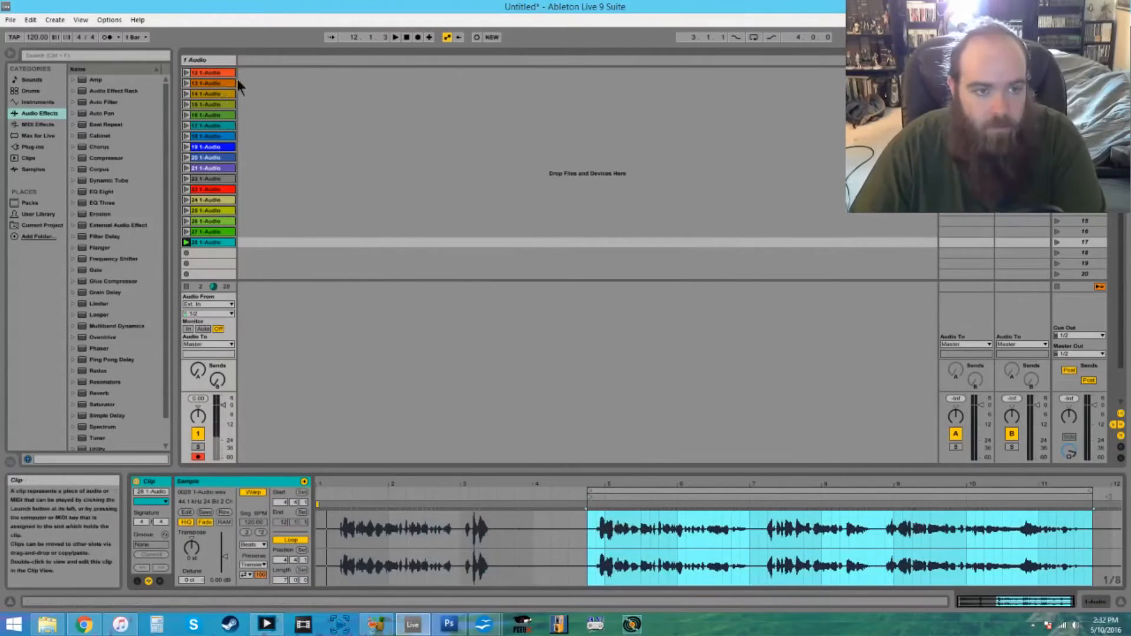
- Copy all the recorded narration clips, 12 1-Audio through the last one, and paste them at the start of the track in the arrangement
{"action": "left_click", "coordinate": [210, 74]}
{"action": "left_click", "coordinate": [211, 84]}
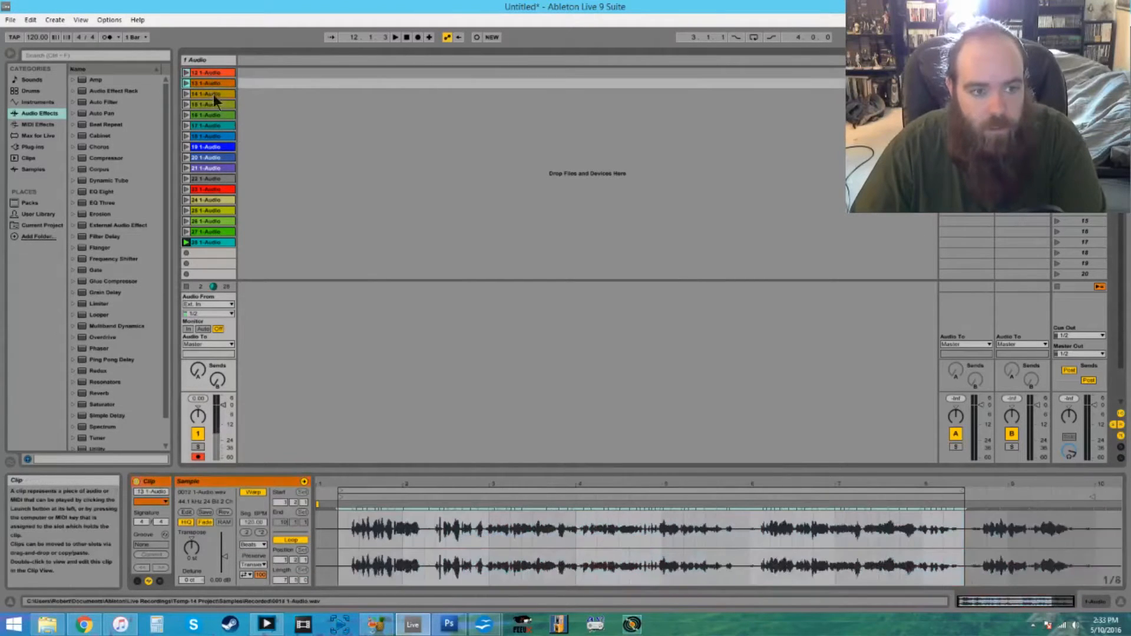
{"action": "left_click", "coordinate": [213, 94]}
{"action": "left_click", "coordinate": [215, 113]}
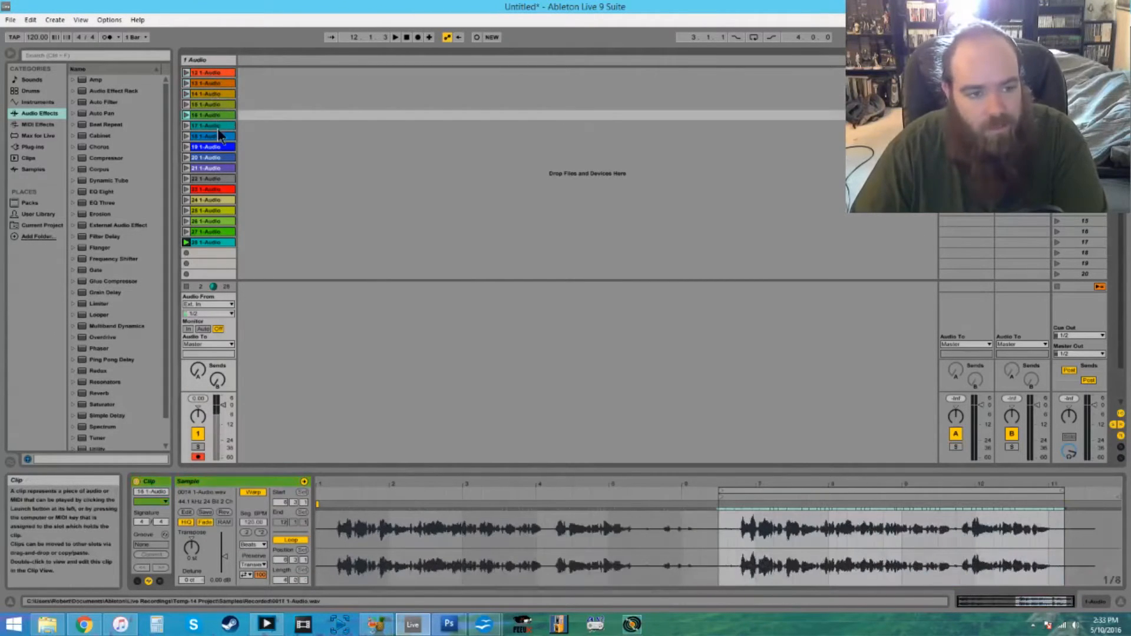
{"action": "left_click", "coordinate": [218, 126]}
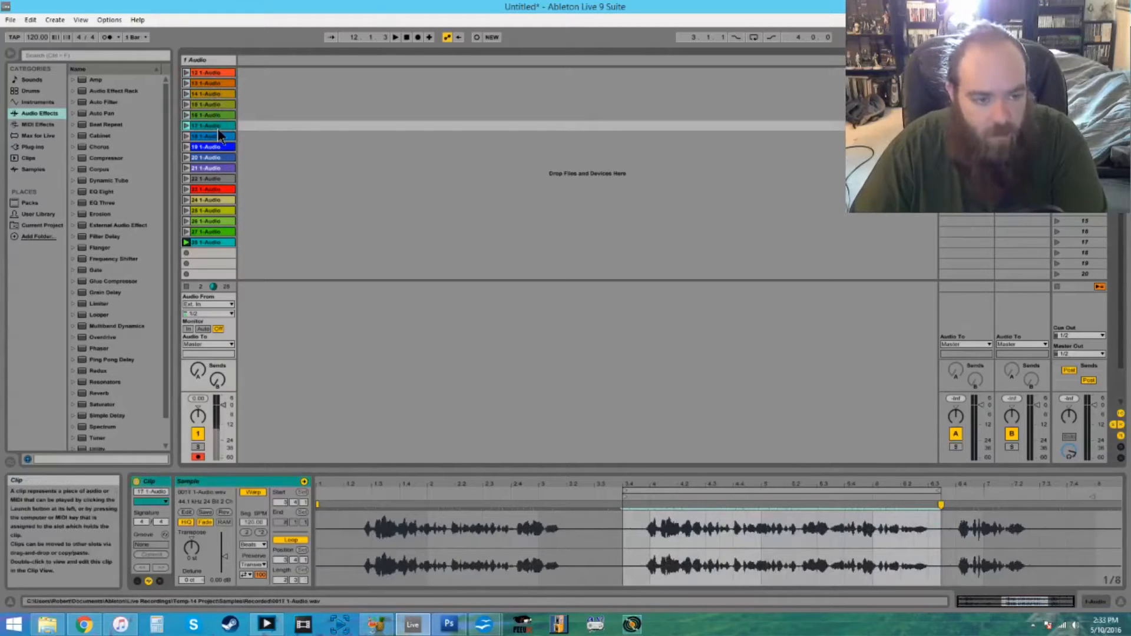
{"action": "left_click", "coordinate": [211, 73]}
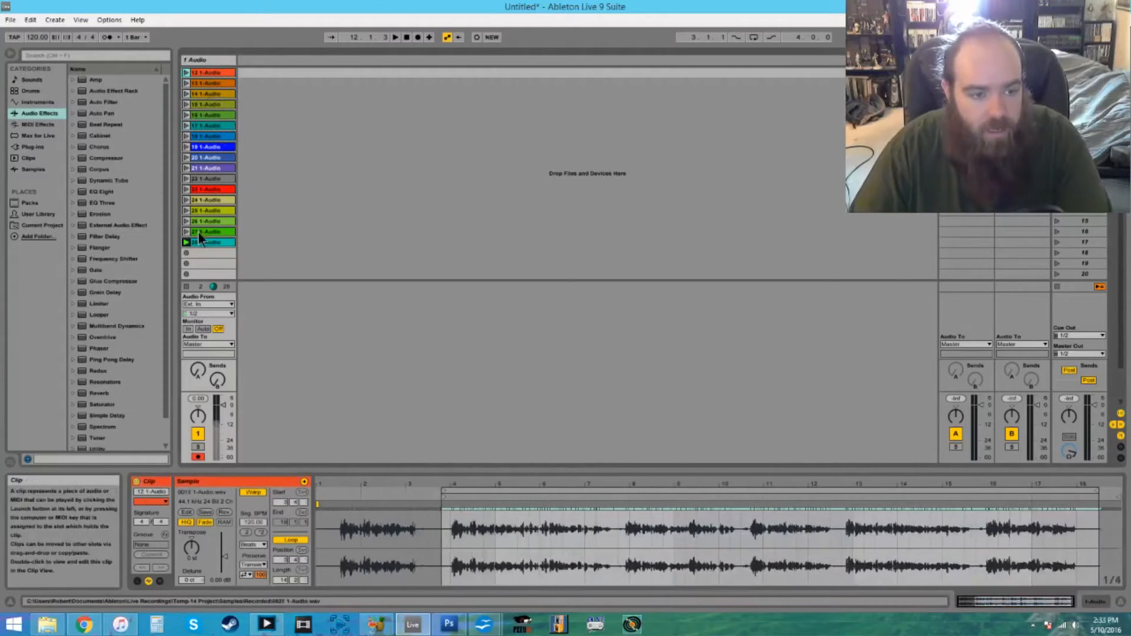
{"action": "left_click", "coordinate": [203, 242], "text": "shift"}
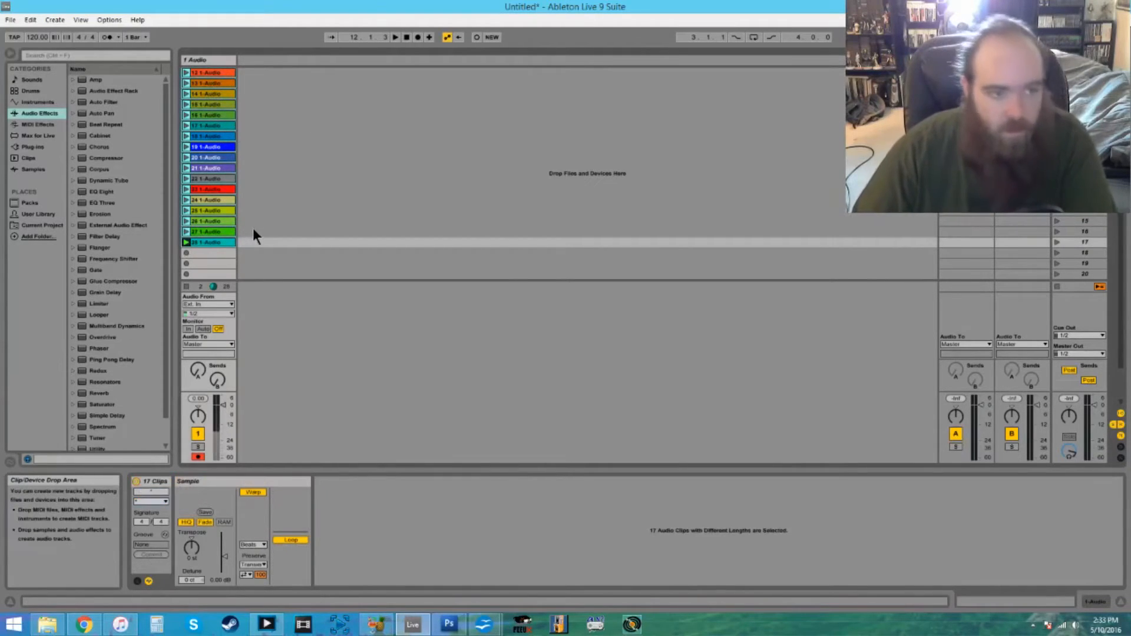
{"action": "key", "text": "Tab"}
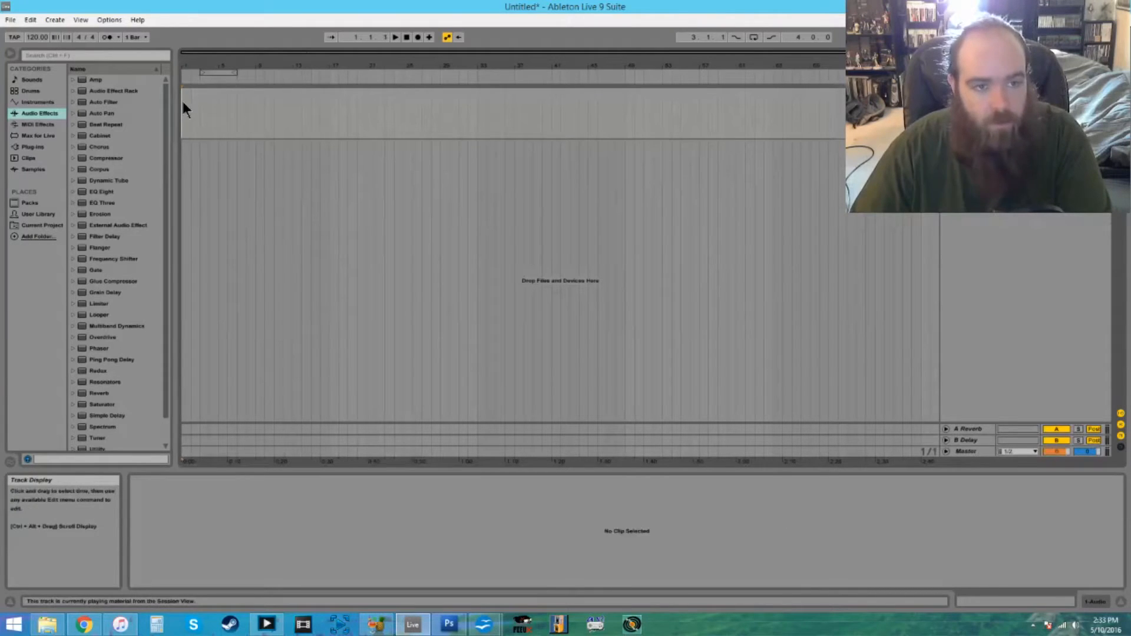
{"action": "key", "text": "ctrl+v"}
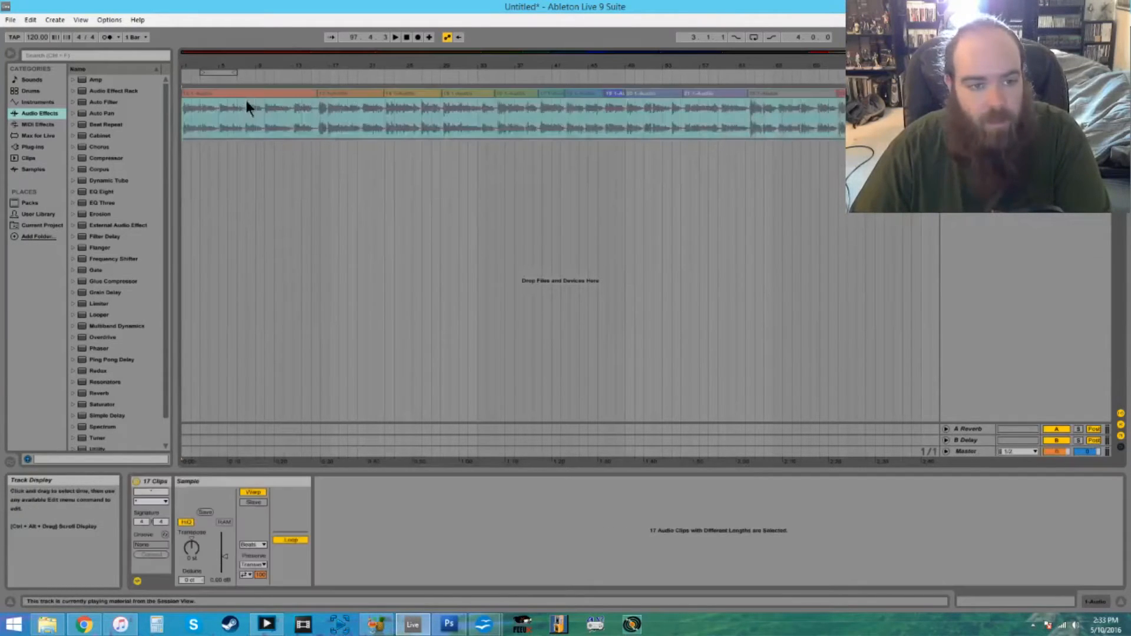
- Set the arrangement loop to span all the pasted narration clips
{"action": "left_click_drag", "start_coordinate": [814, 65], "coordinate": [676, 62]}
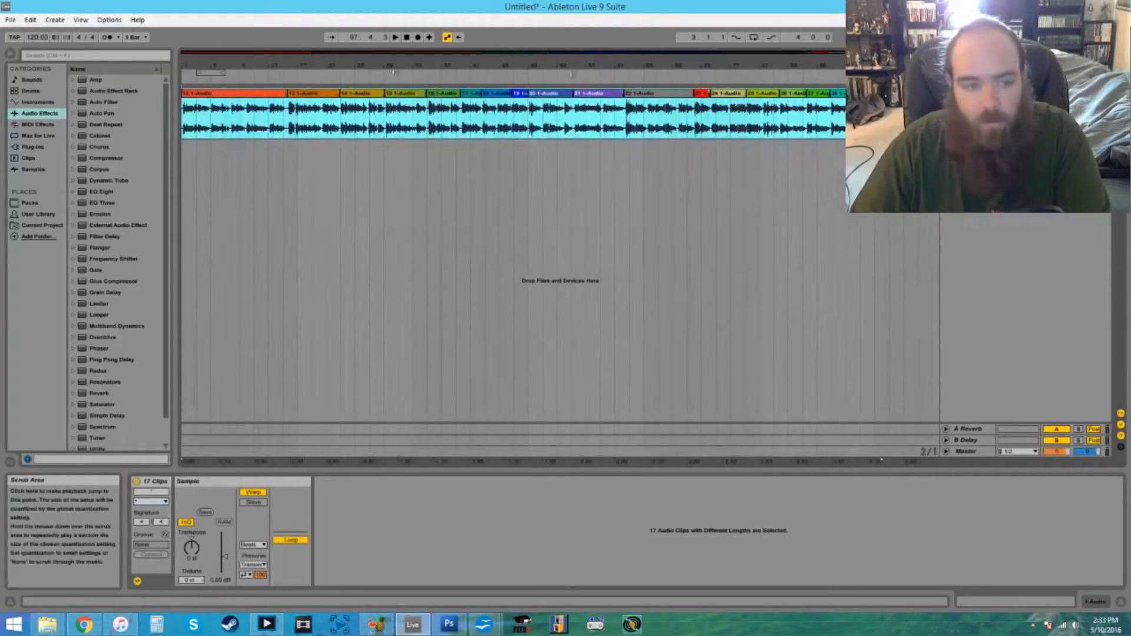
{"action": "key", "text": "ctrl+a"}
{"action": "key", "text": "ctrl+l"}
{"action": "left_click", "coordinate": [285, 109]}
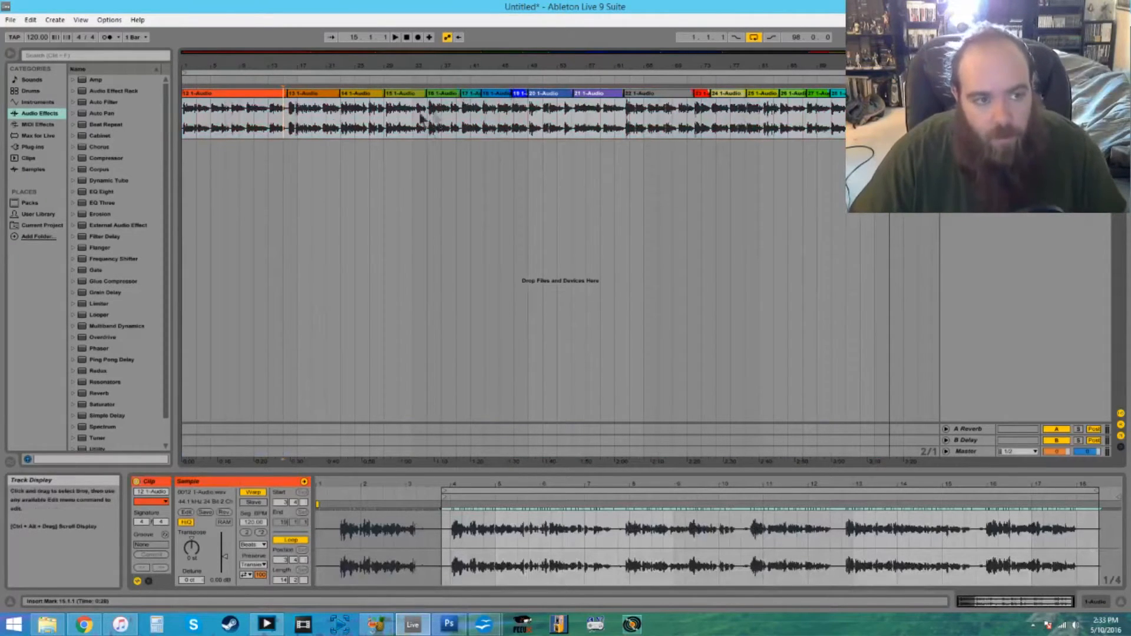
- Add an EQ Eight followed by a Limiter to the Master track
{"action": "left_click_drag", "start_coordinate": [165, 353], "coordinate": [169, 330]}
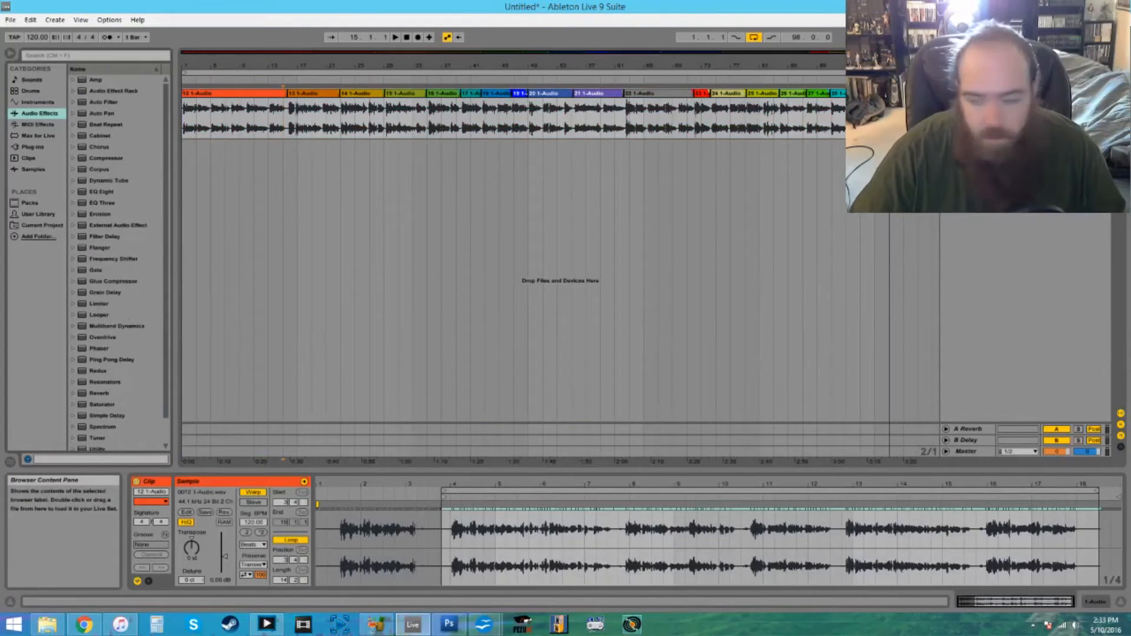
{"action": "left_click", "coordinate": [965, 451]}
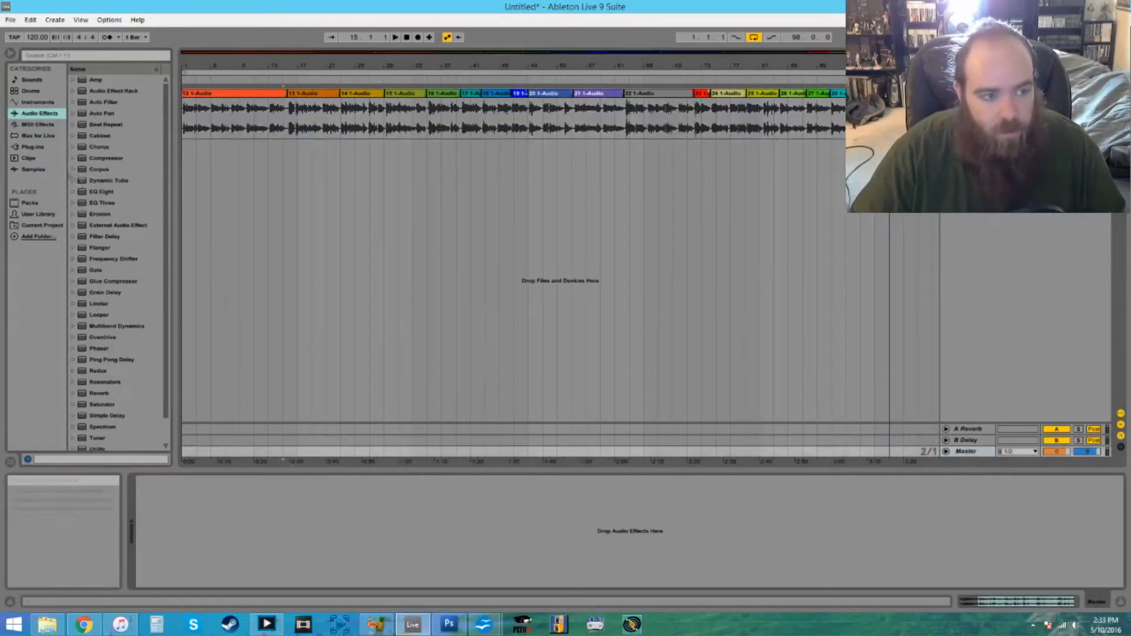
{"action": "left_click_drag", "start_coordinate": [83, 192], "coordinate": [174, 502]}
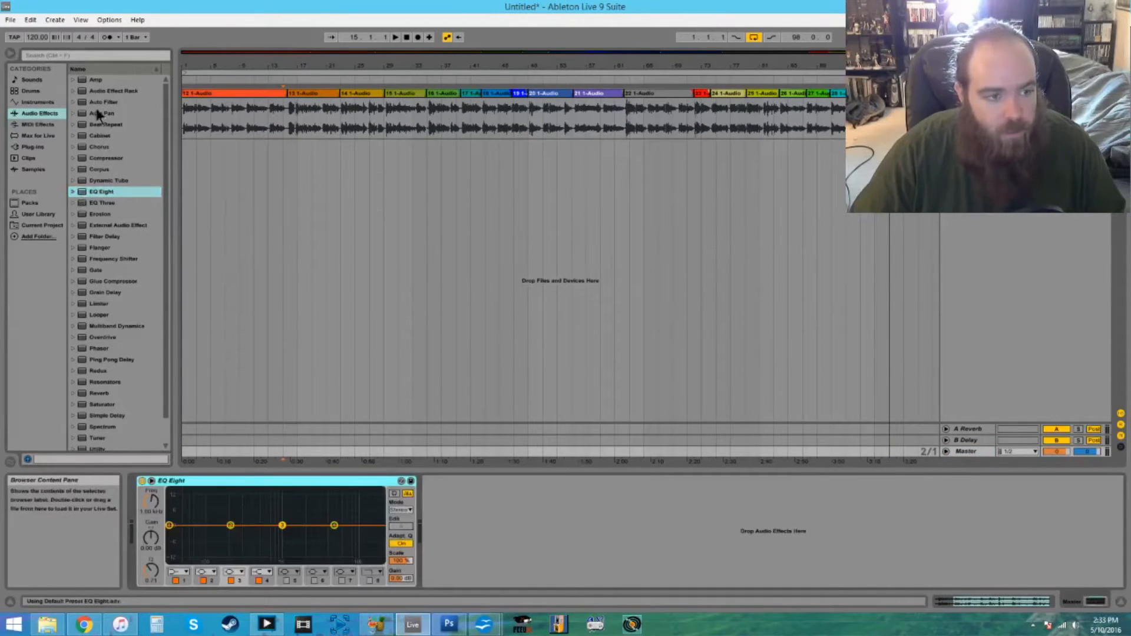
{"action": "left_click_drag", "start_coordinate": [99, 304], "coordinate": [500, 535]}
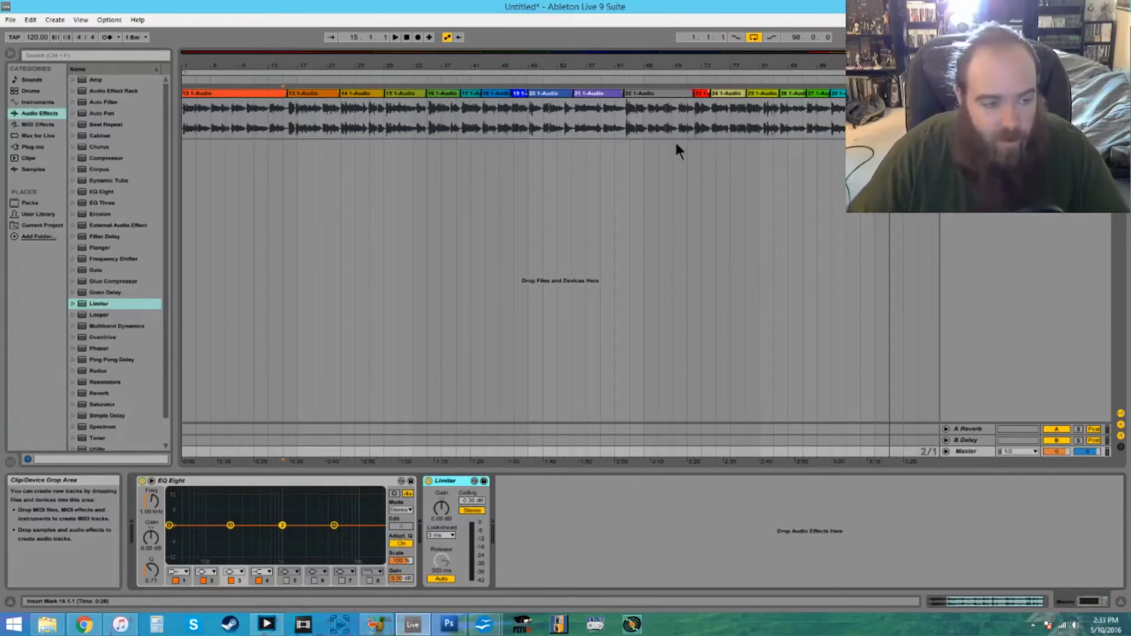
{"action": "left_click", "coordinate": [129, 300]}
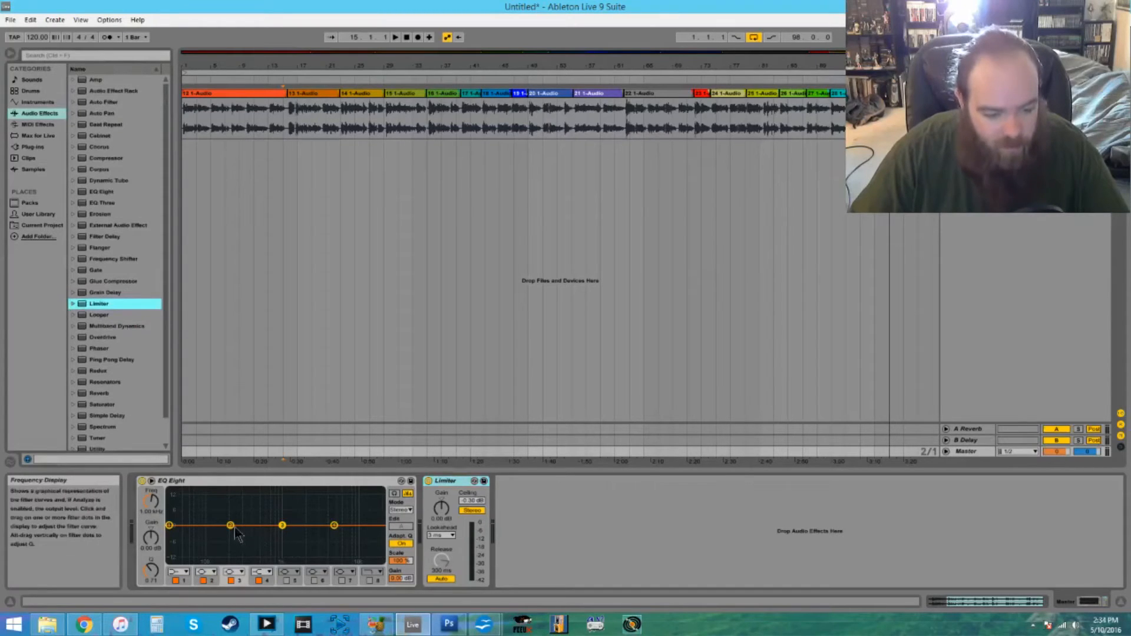
- Boost EQ Eight bands 2 and 3 by about 3 dB, enable band 8 as a high cut at 11.0 kHz, and bypass the equalizer
{"action": "left_click_drag", "start_coordinate": [231, 526], "coordinate": [229, 523]}
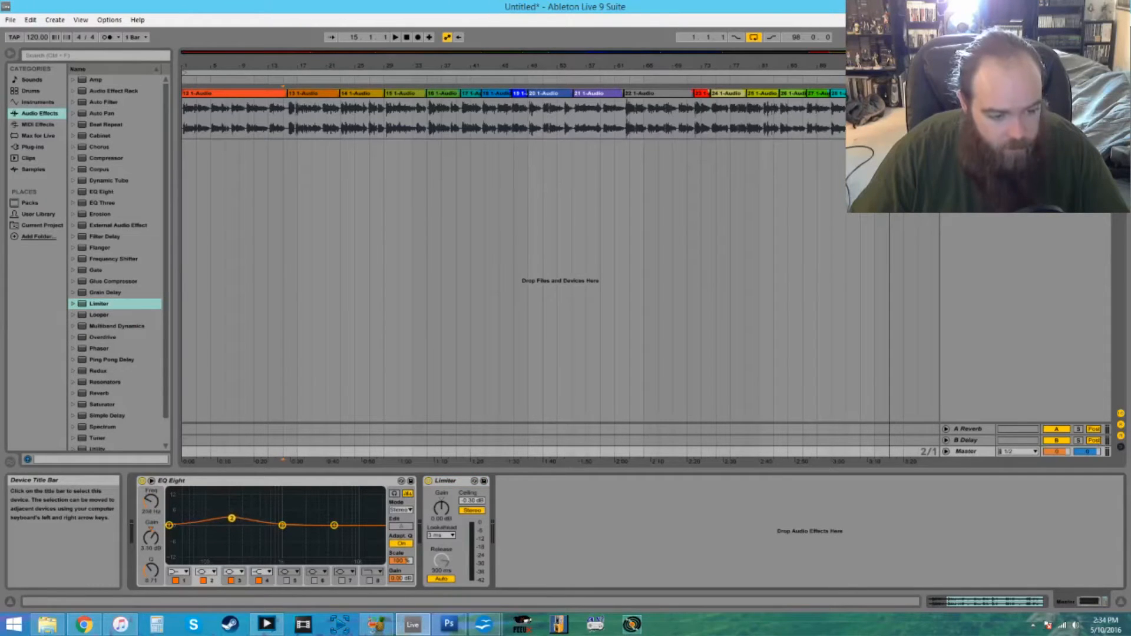
{"action": "left_click_drag", "start_coordinate": [282, 525], "coordinate": [272, 524]}
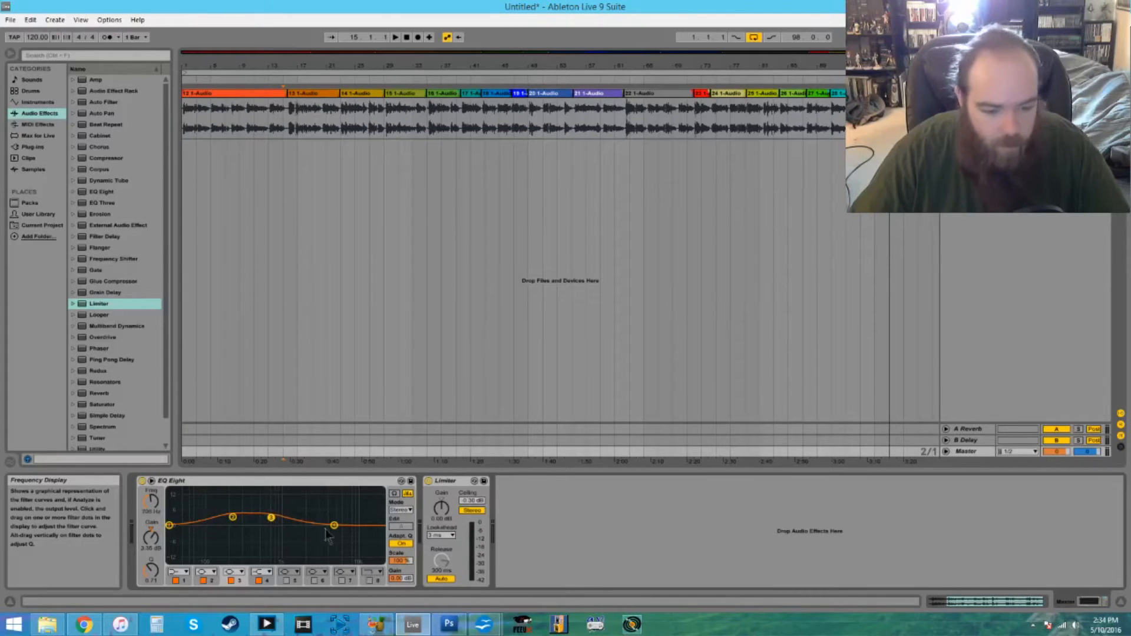
{"action": "left_click", "coordinate": [370, 580]}
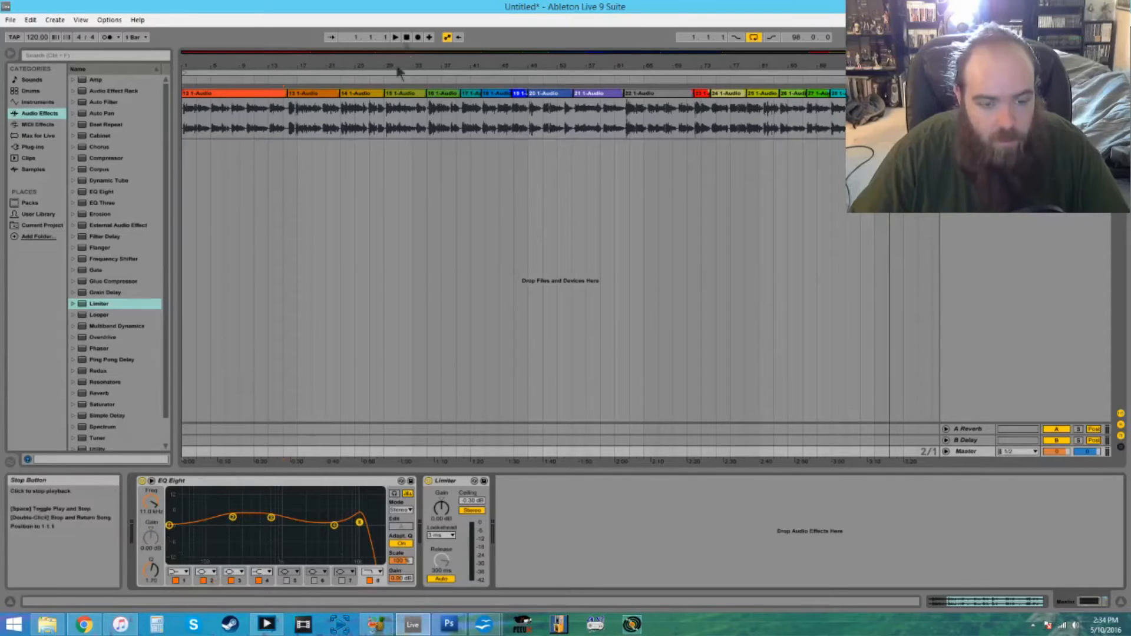
{"action": "left_click", "coordinate": [142, 481]}
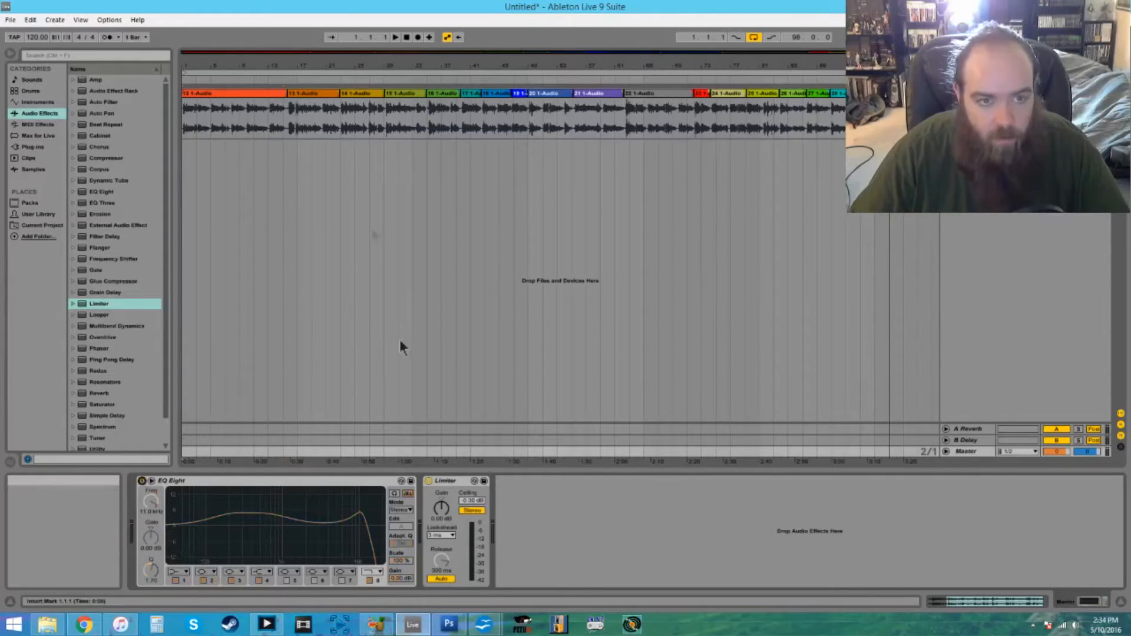
- Play the narration from near its start, turn EQ Eight back on, and insert a Saturator between EQ Eight and the Limiter
{"action": "left_click", "coordinate": [215, 79]}
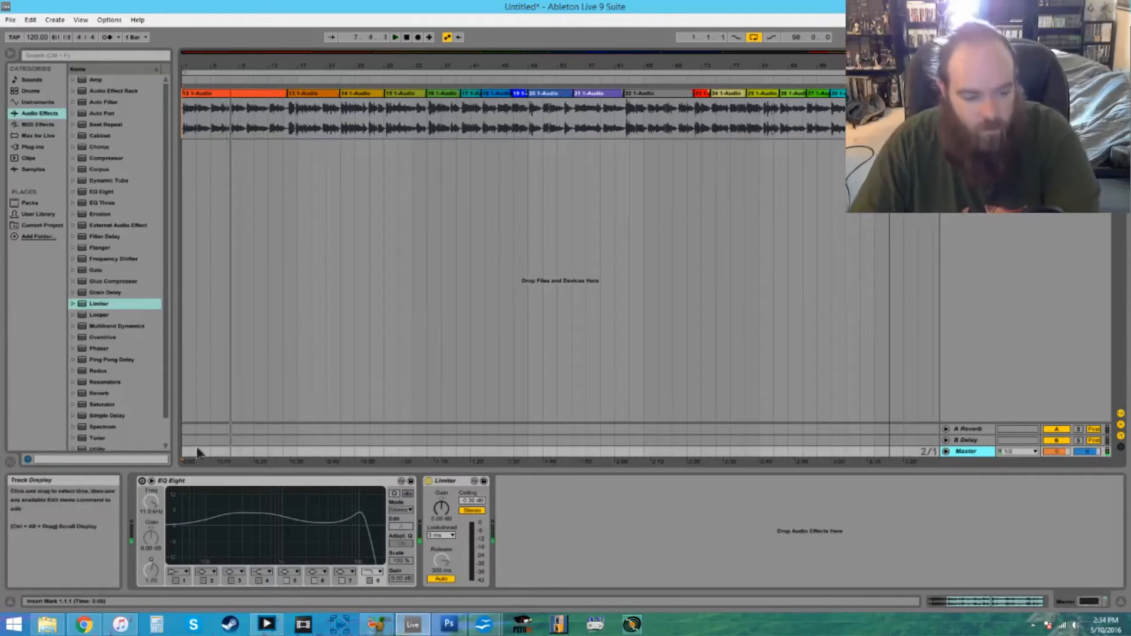
{"action": "left_click", "coordinate": [142, 480]}
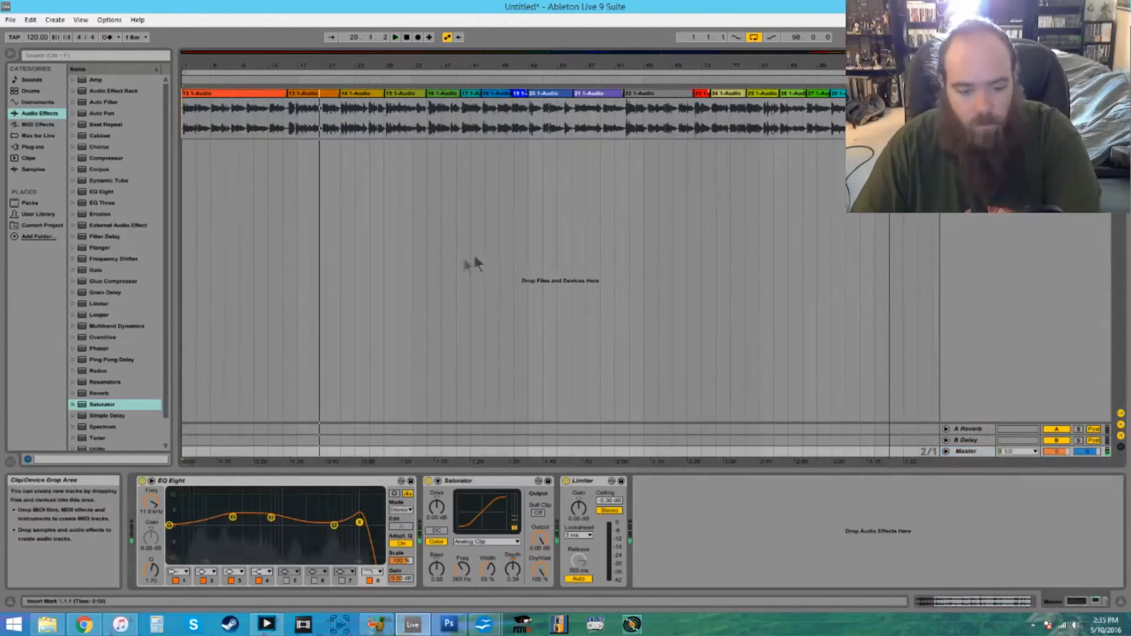
- Select all the narration clips in the arrangement and raise their clip gain to about 3.3 dB
{"action": "left_click", "coordinate": [204, 98]}
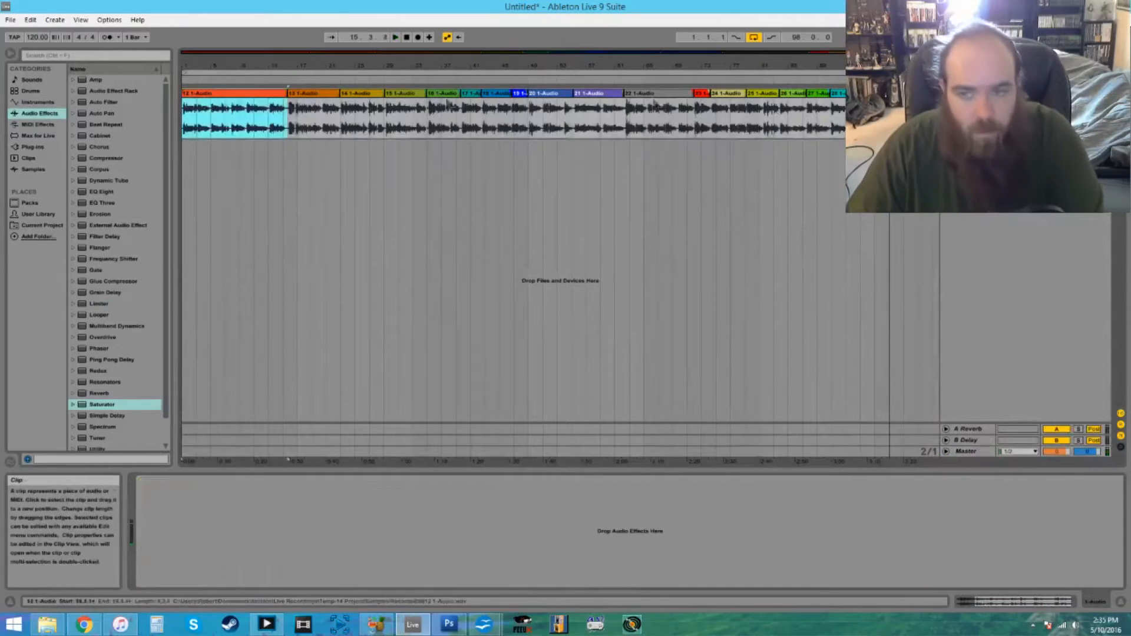
{"action": "key", "text": "ctrl+a"}
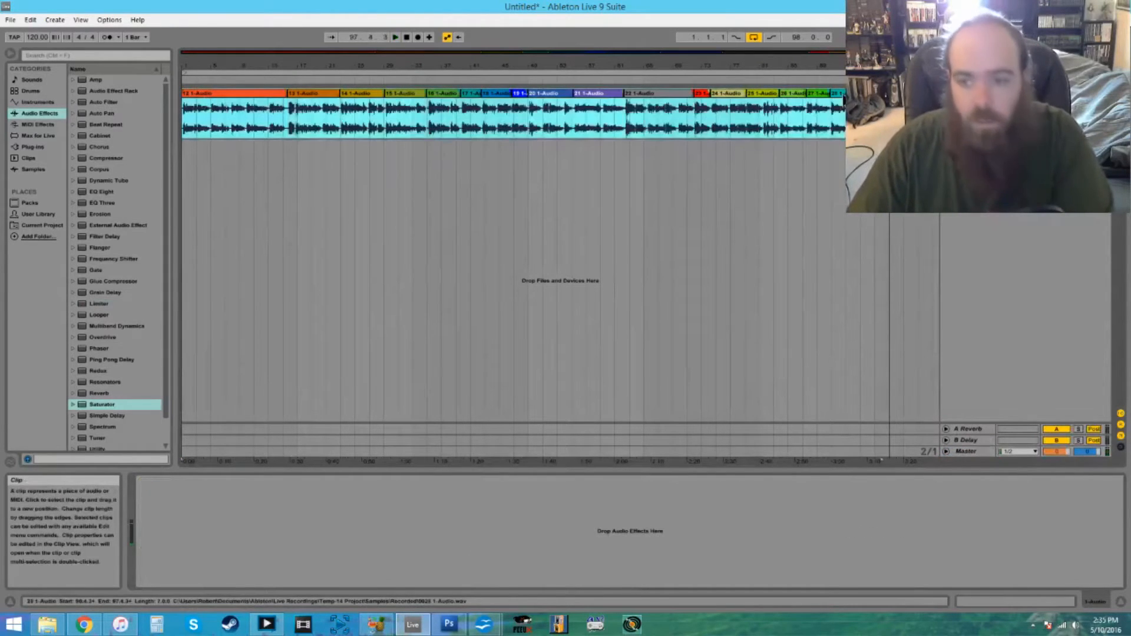
{"action": "double_click", "coordinate": [238, 92]}
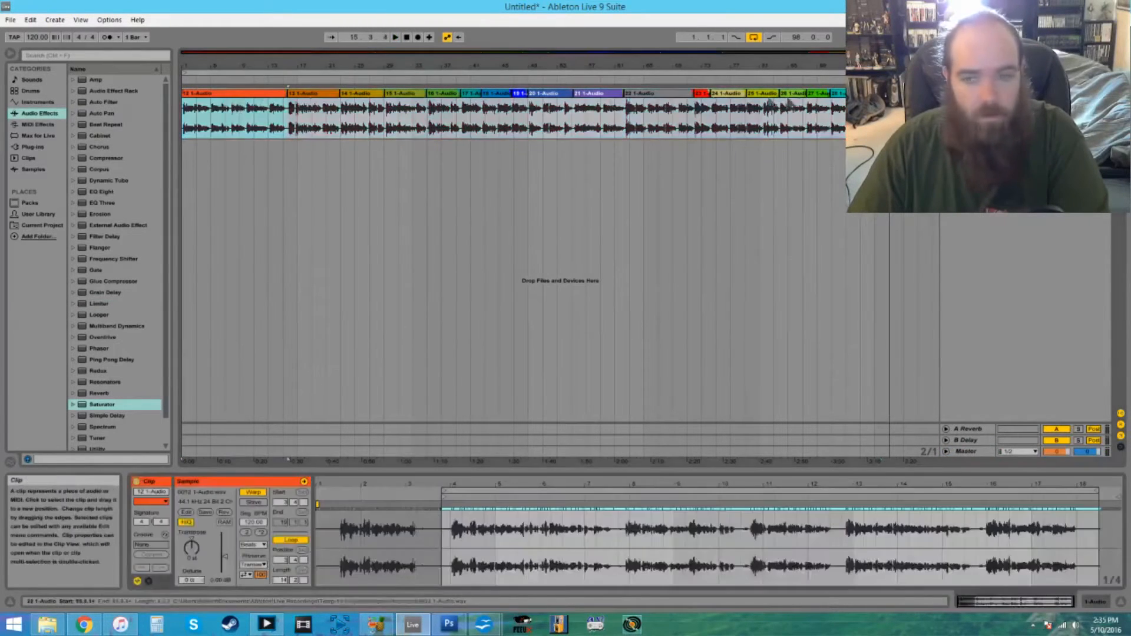
{"action": "key", "text": "ctrl+a"}
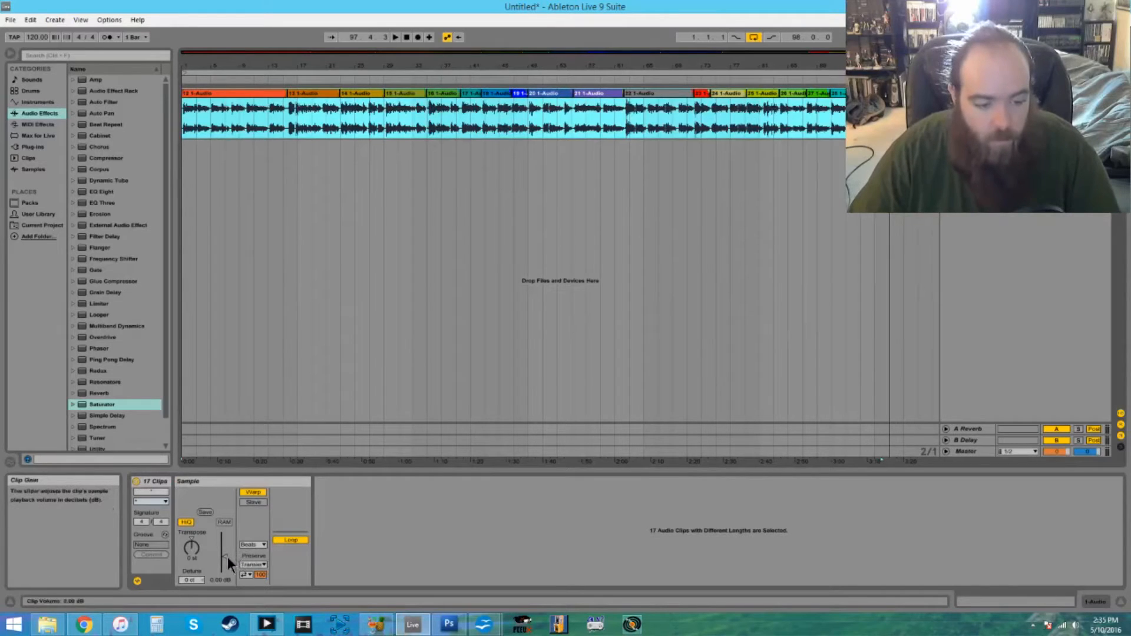
{"action": "left_click_drag", "start_coordinate": [224, 557], "coordinate": [225, 554]}
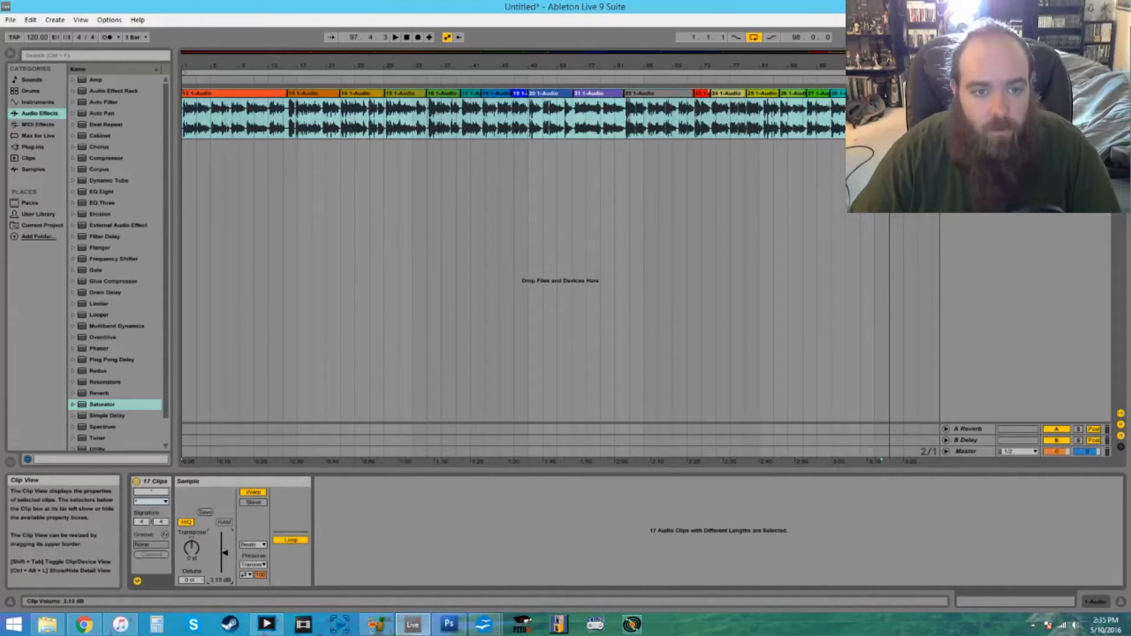
- Review the Master's EQ Eight, Saturator and Limiter, and play the processed narration from the 15 1-Audio clip
{"action": "left_click", "coordinate": [966, 453]}
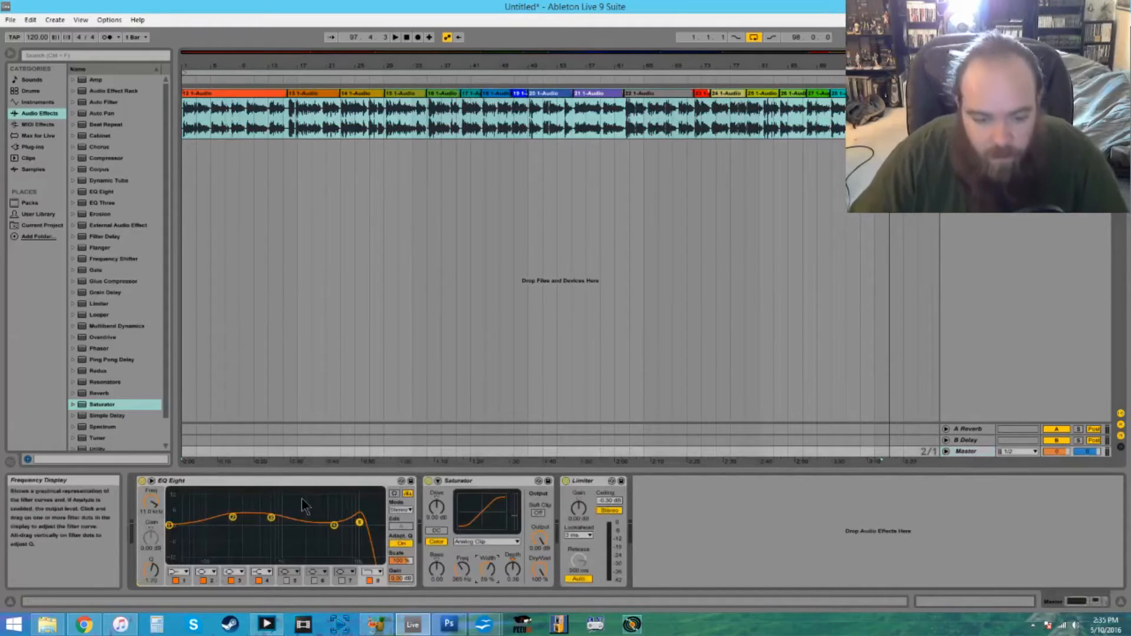
{"action": "left_click", "coordinate": [194, 482]}
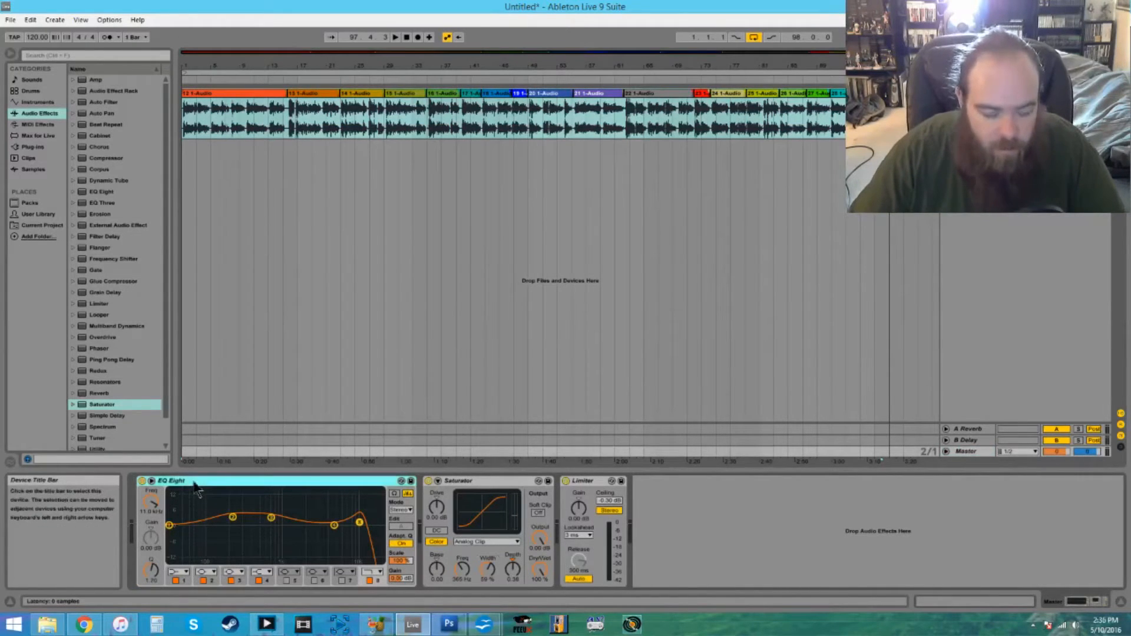
{"action": "left_click", "coordinate": [478, 483]}
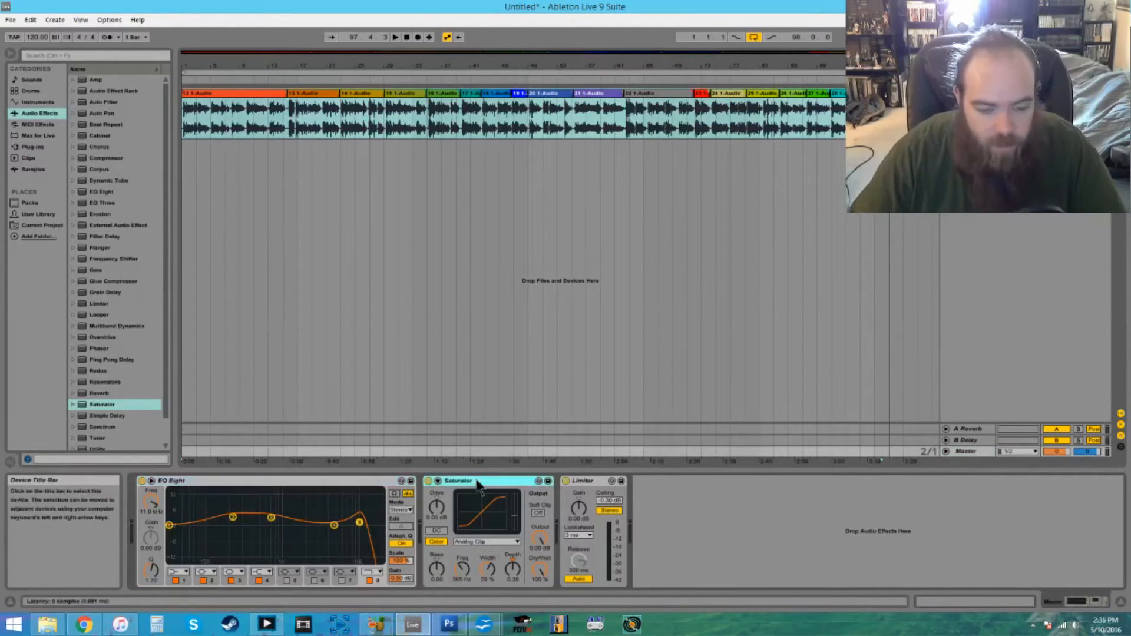
{"action": "left_click", "coordinate": [579, 483]}
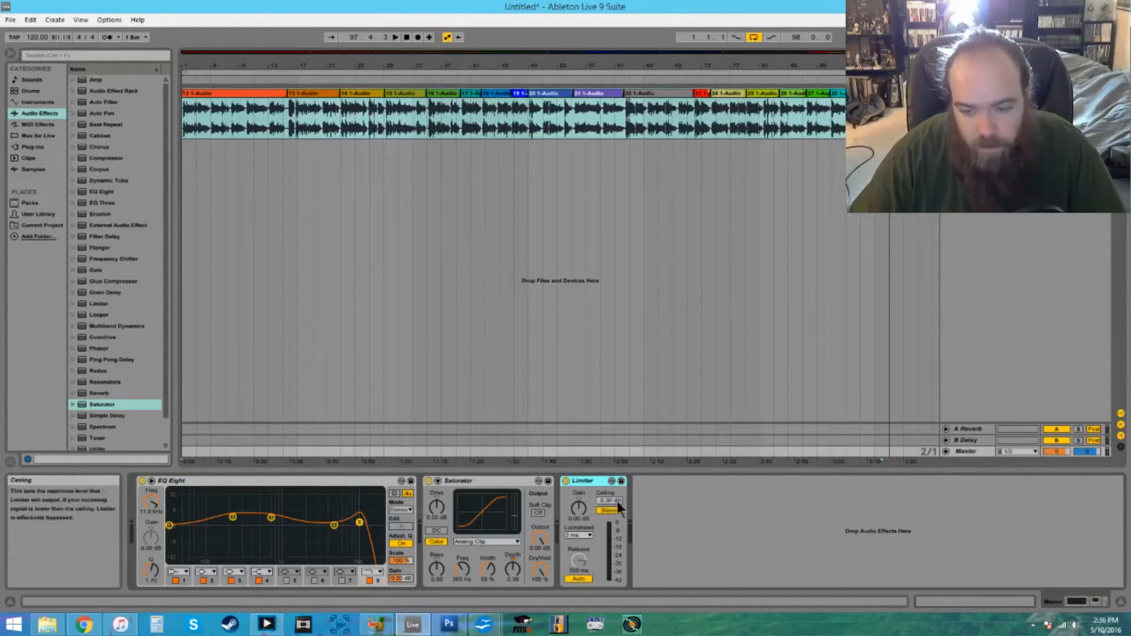
{"action": "left_click", "coordinate": [406, 38]}
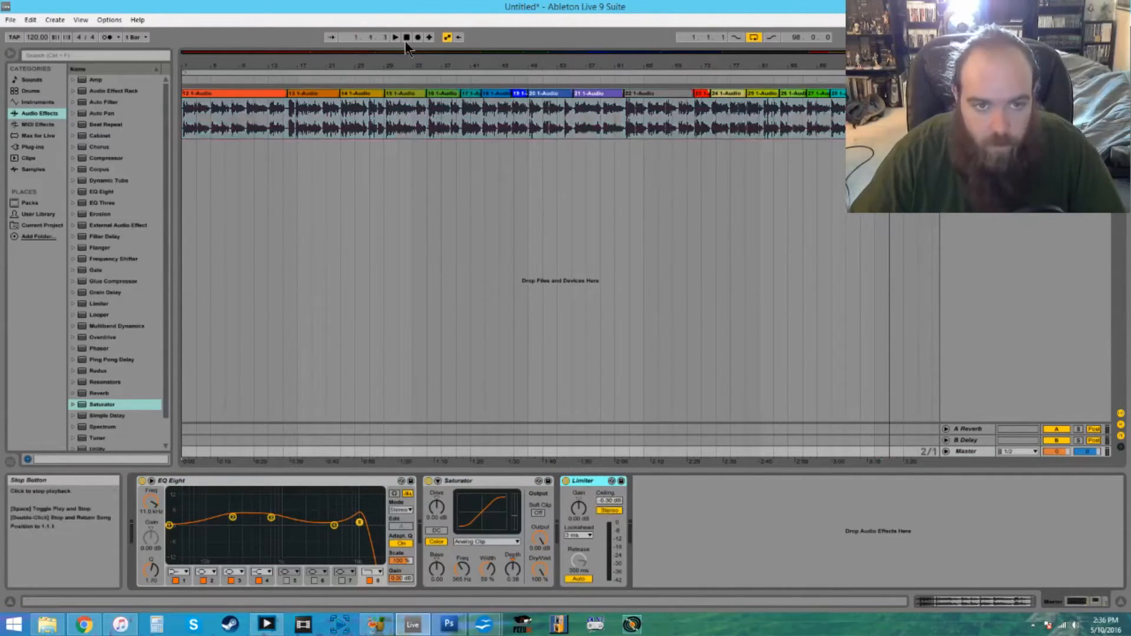
{"action": "left_click", "coordinate": [392, 79]}
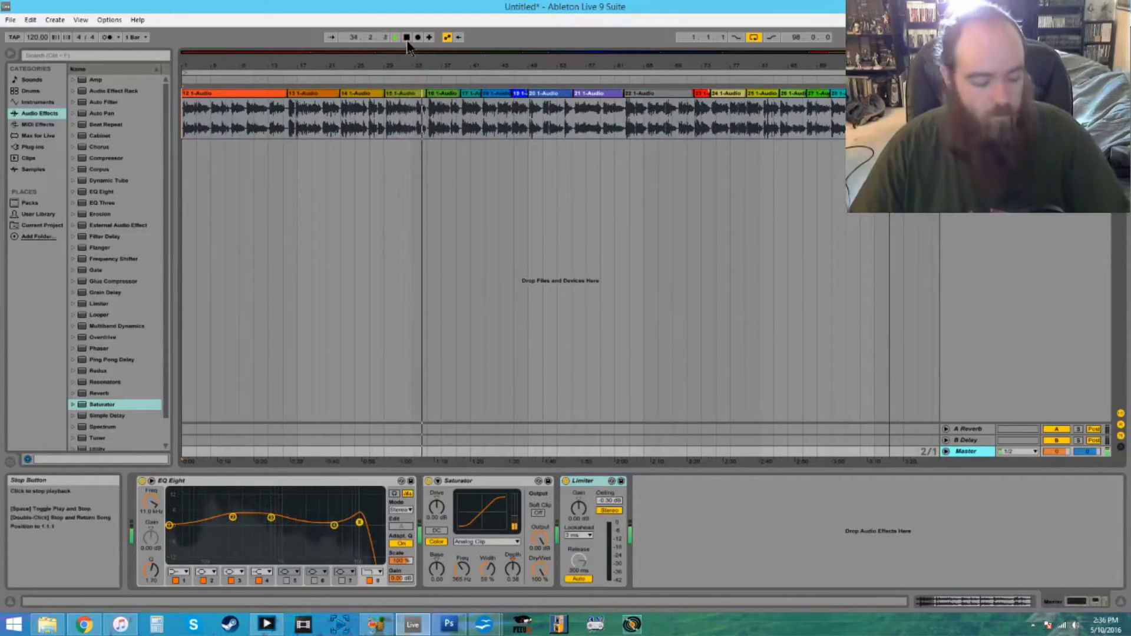
- Lower EQ Eight band 8's cutoff slightly to about 10 kHz and raise its resonance while the narration plays
{"action": "key", "text": "Tab"}
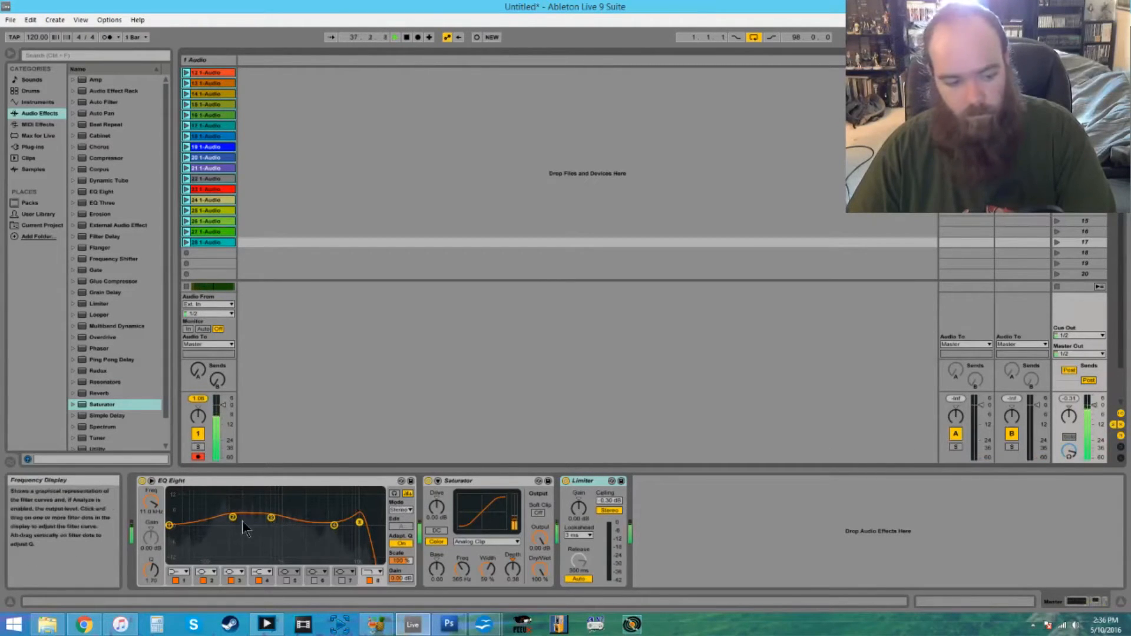
{"action": "key", "text": "Tab"}
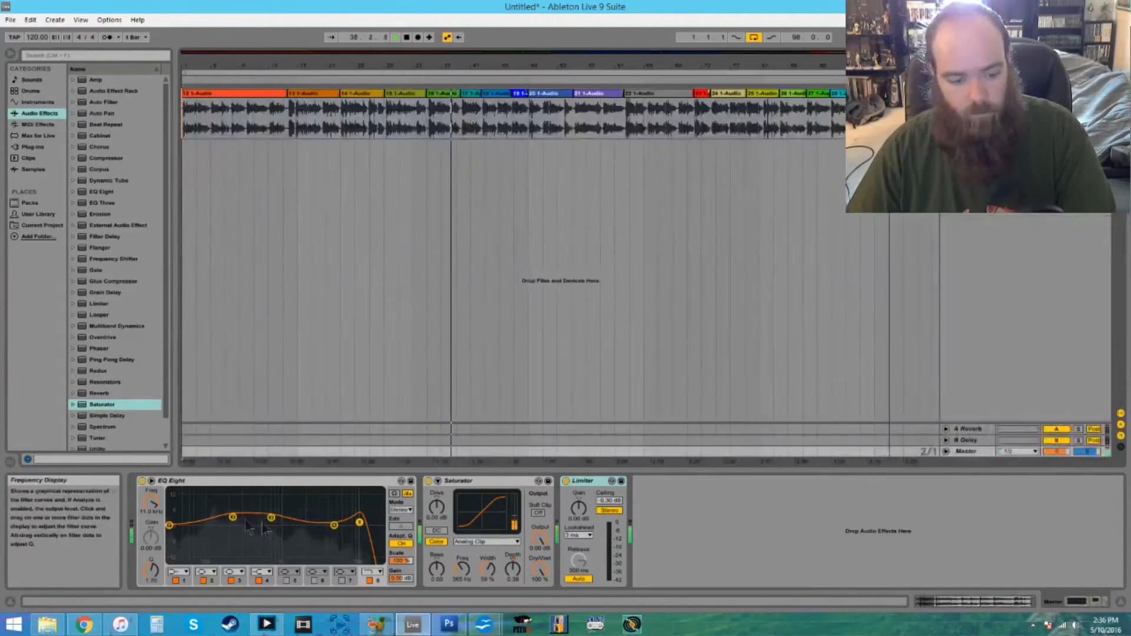
{"action": "mouse_move", "coordinate": [359, 523]}
{"action": "left_mouse_down"}
{"action": "mouse_move", "coordinate": [359, 534]}
{"action": "mouse_move", "coordinate": [346, 518]}
{"action": "mouse_move", "coordinate": [353, 498]}
{"action": "mouse_move", "coordinate": [357, 517]}
{"action": "left_mouse_up"}
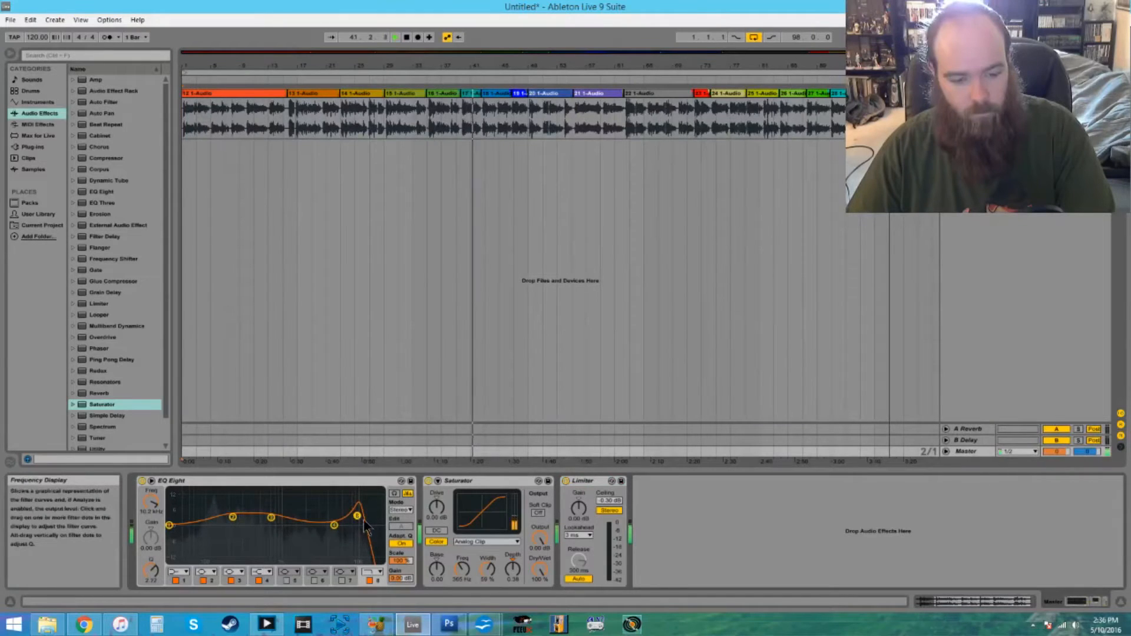
{"action": "key", "text": "Tab"}
{"action": "key", "text": "Tab"}
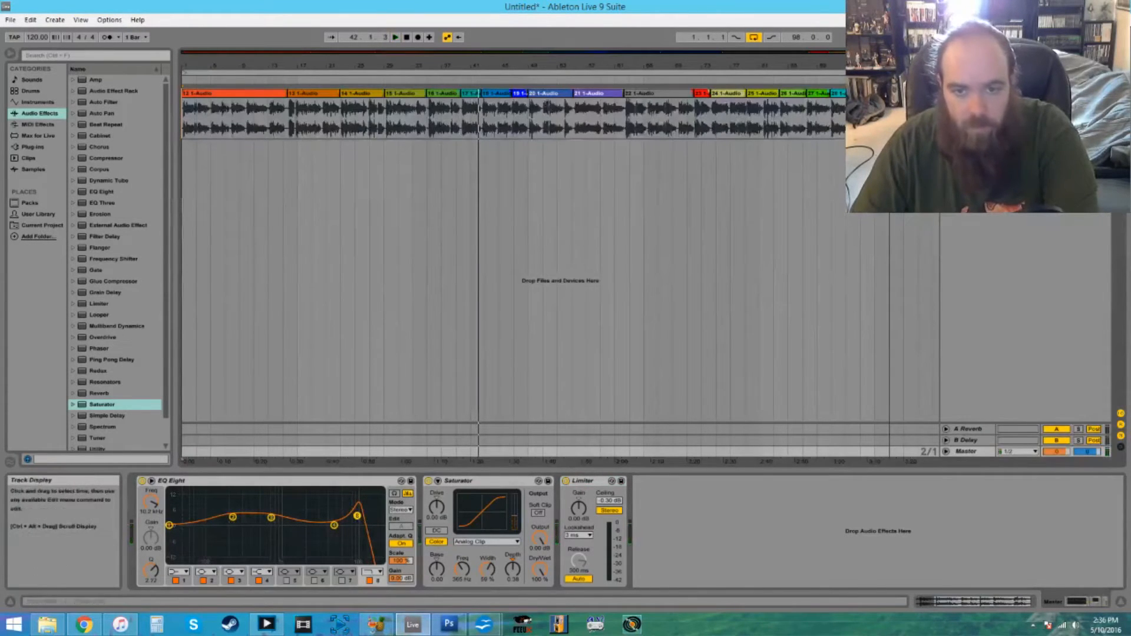
- In the session clip 28 1-Audio, loop the silent gap just after bar 4 and launch the clip to hear the background noise
{"action": "key", "text": "Tab"}
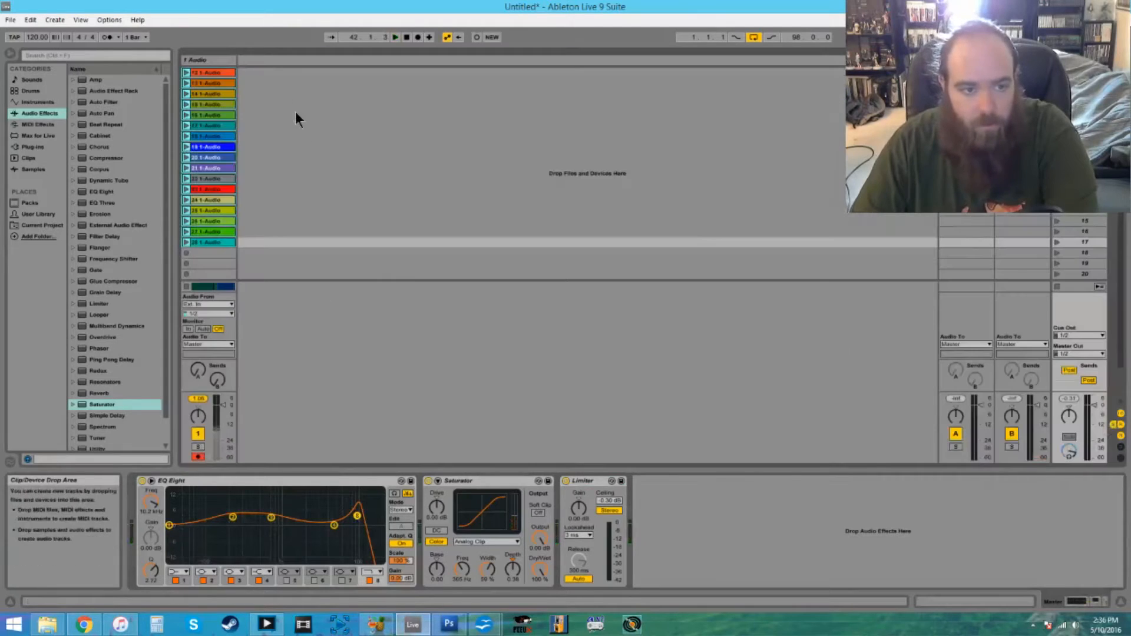
{"action": "left_click", "coordinate": [211, 232]}
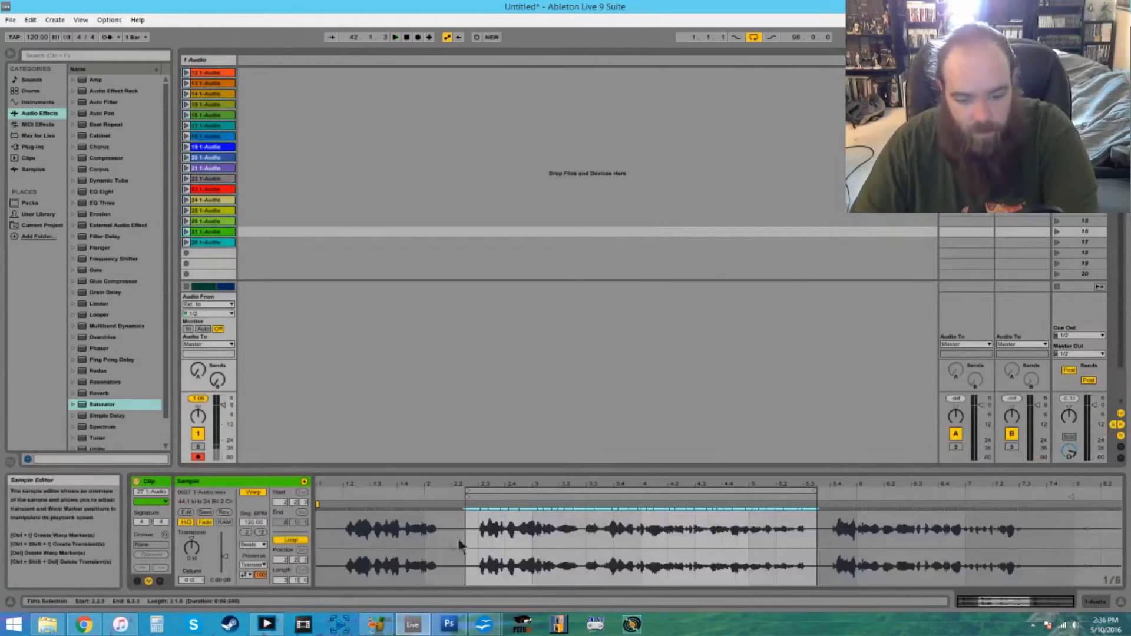
{"action": "left_click", "coordinate": [207, 242]}
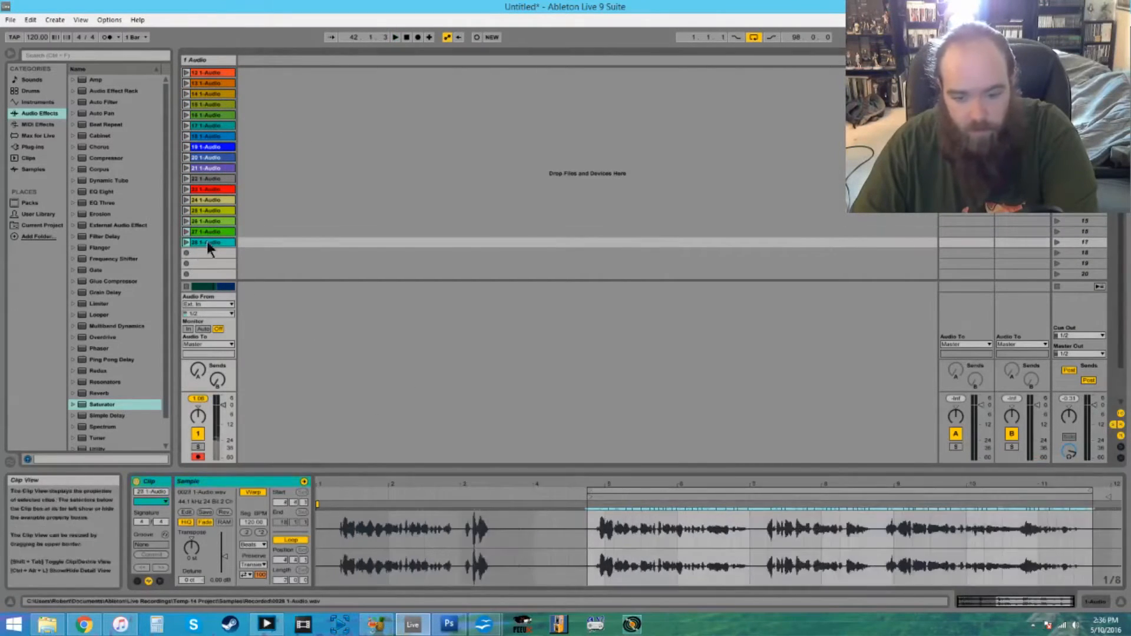
{"action": "left_click_drag", "start_coordinate": [533, 530], "coordinate": [576, 534]}
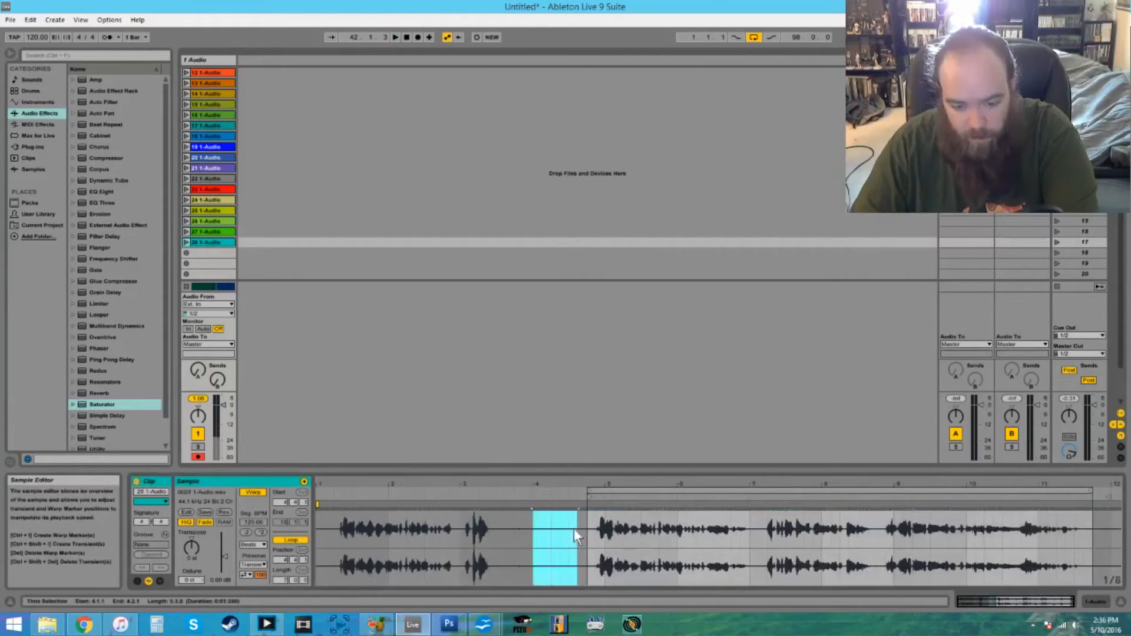
{"action": "key", "text": "ctrl+l"}
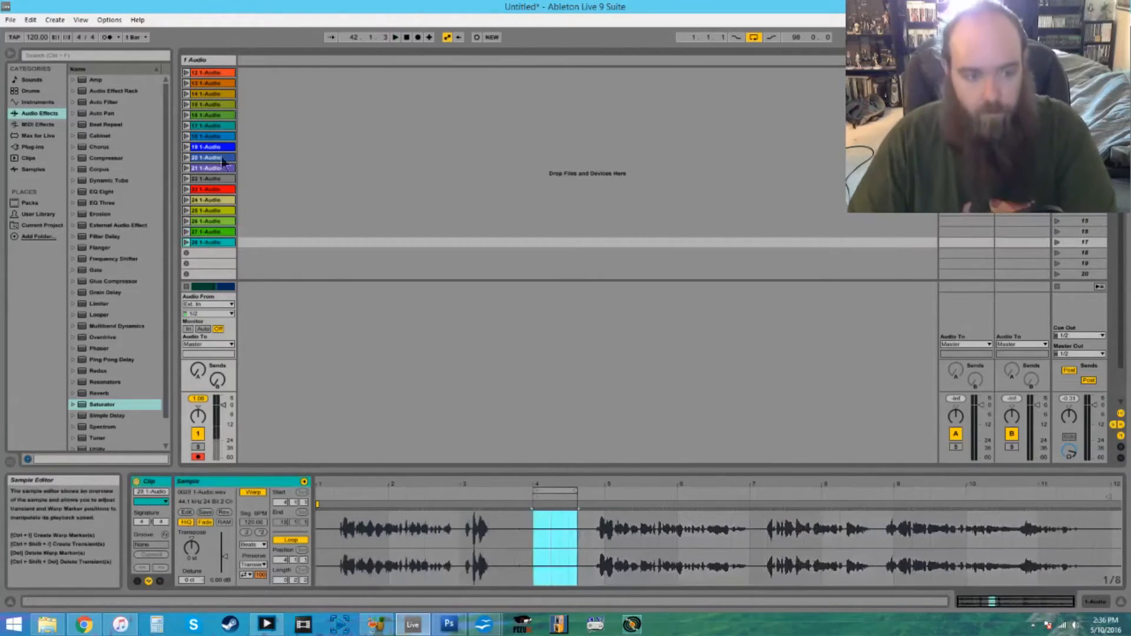
{"action": "left_click", "coordinate": [185, 244]}
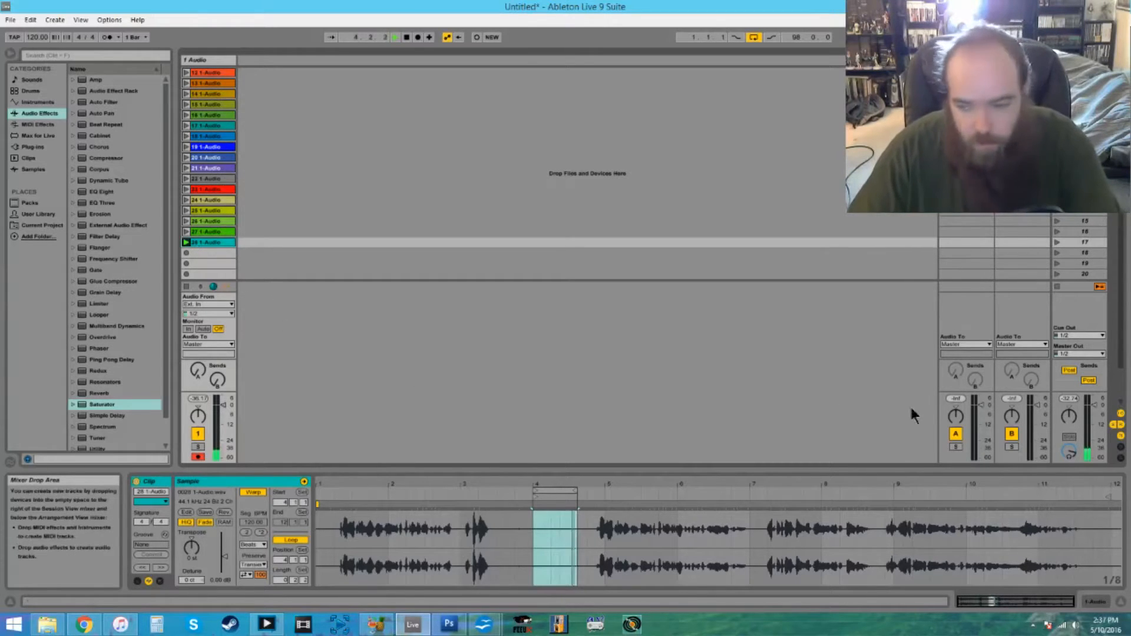
- Enable band 6 of the Master's EQ Eight as a notch filter and sweep it down between bands 2 and 3
{"action": "left_click", "coordinate": [1080, 416]}
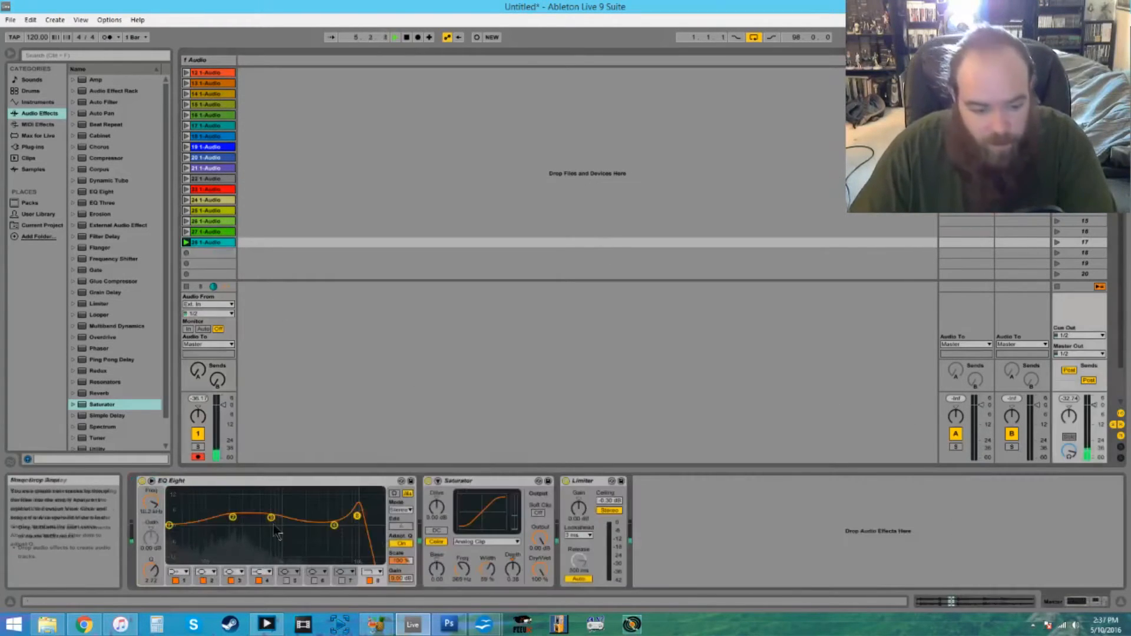
{"action": "left_click", "coordinate": [314, 581]}
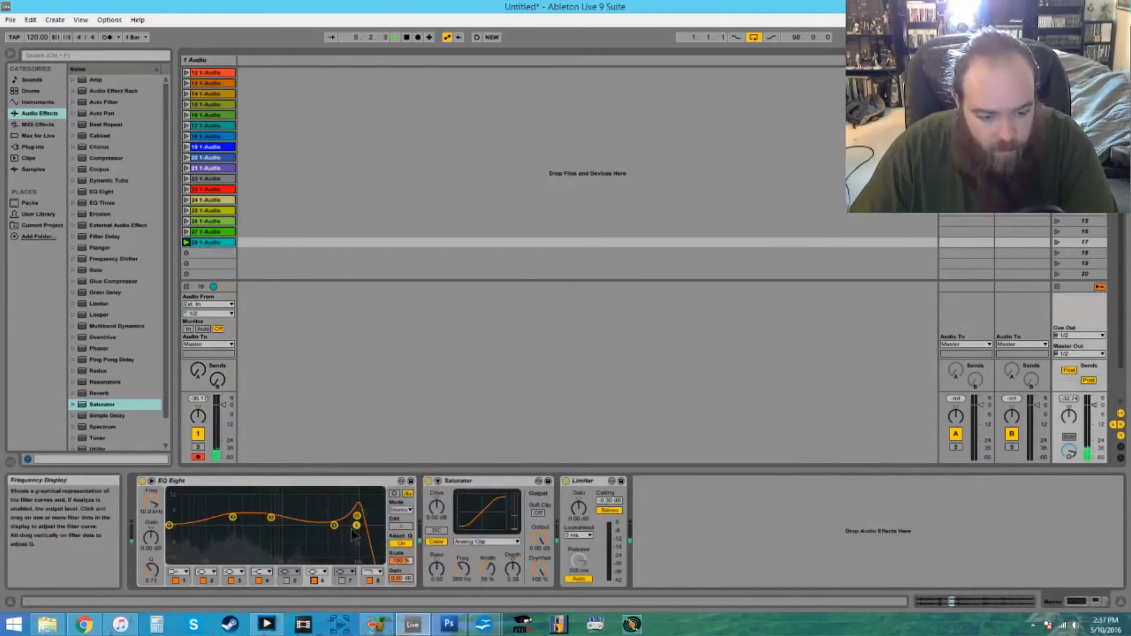
{"action": "left_click", "coordinate": [323, 573]}
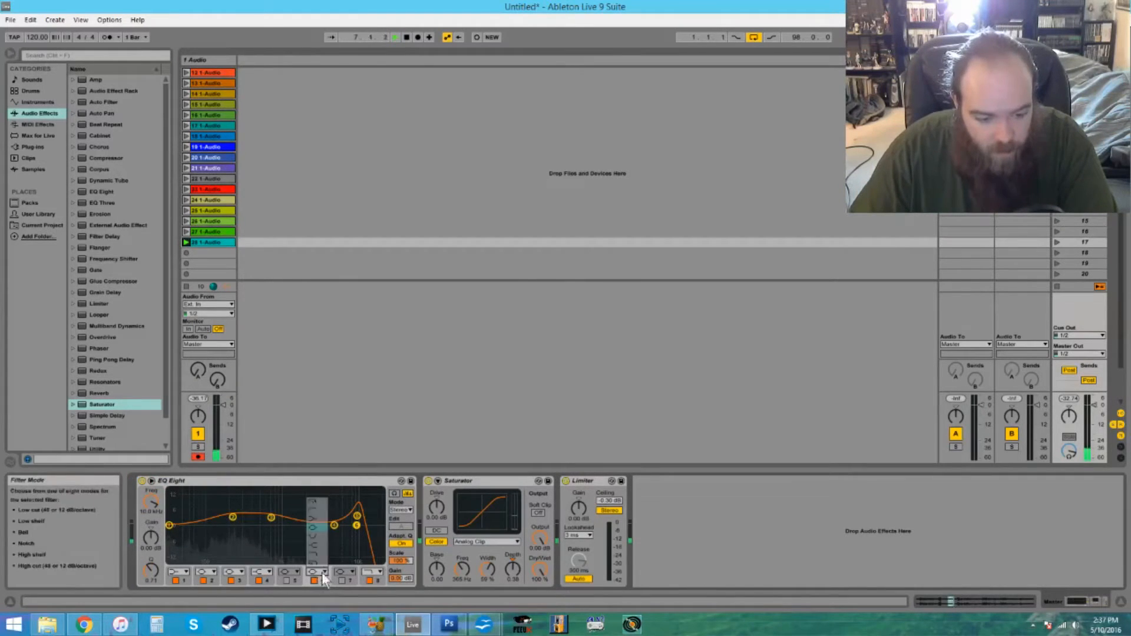
{"action": "left_click", "coordinate": [318, 536]}
{"action": "left_click_drag", "start_coordinate": [358, 537], "coordinate": [232, 528]}
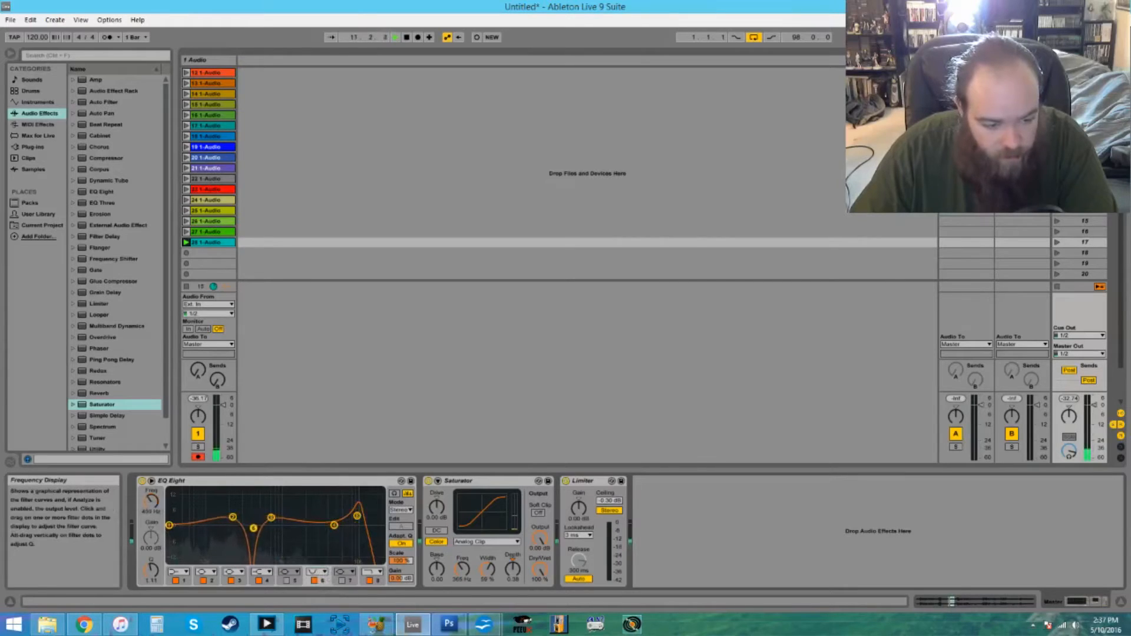
- Narrow the band 6 notch near band 2's frequency and reposition band 3 at about 790 Hz
{"action": "left_click_drag", "start_coordinate": [248, 528], "coordinate": [202, 528]}
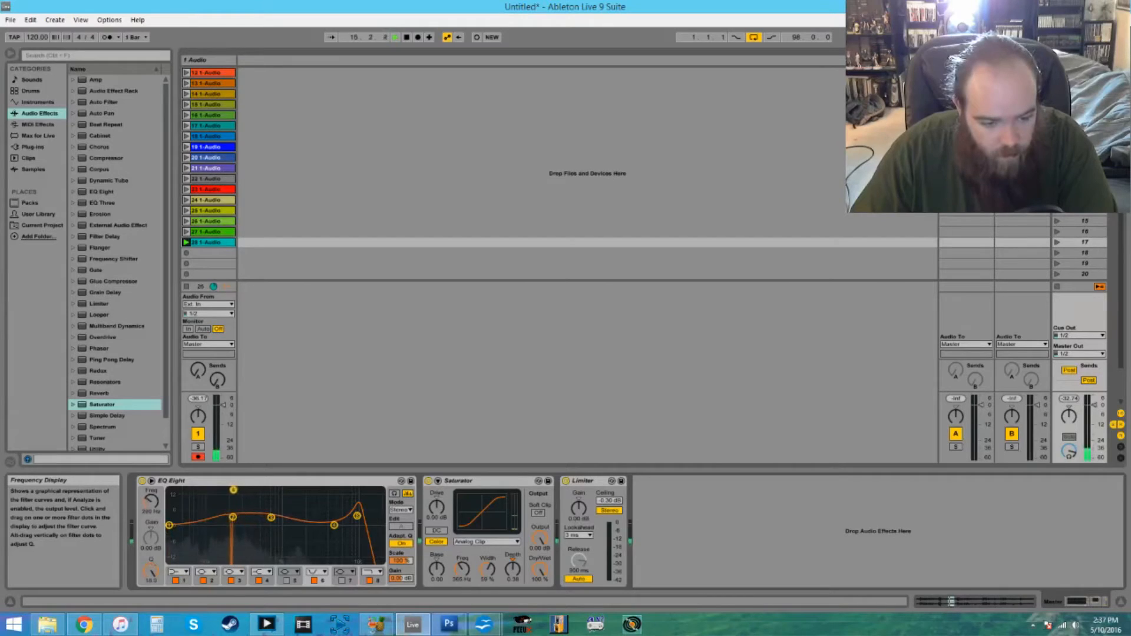
{"action": "left_click_drag", "start_coordinate": [308, 503], "coordinate": [211, 490]}
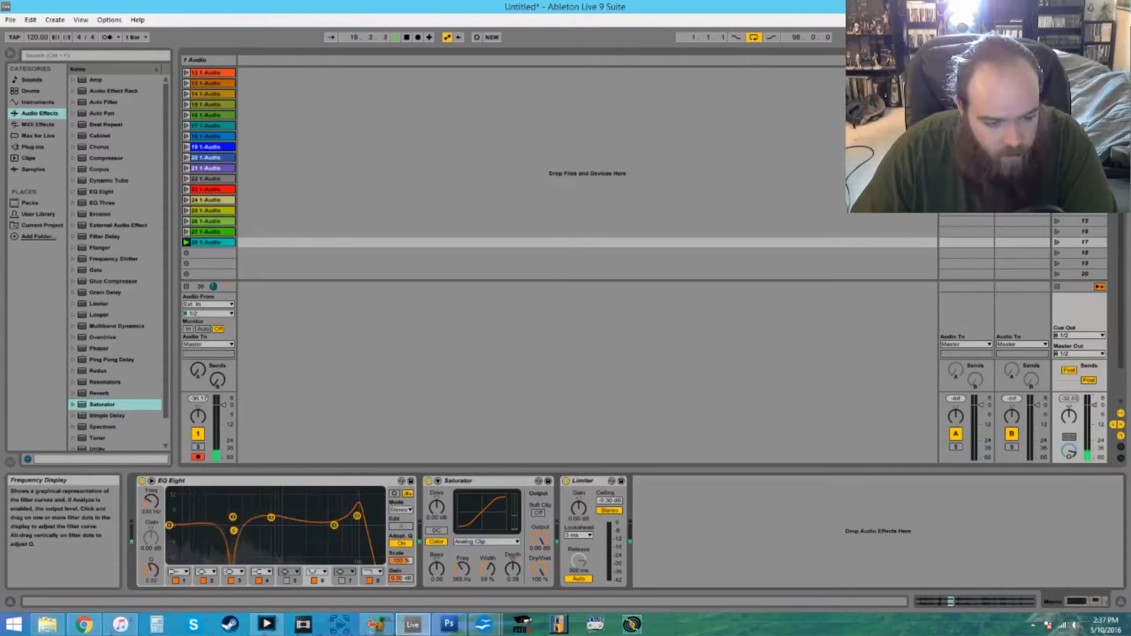
{"action": "left_click_drag", "start_coordinate": [227, 490], "coordinate": [223, 499]}
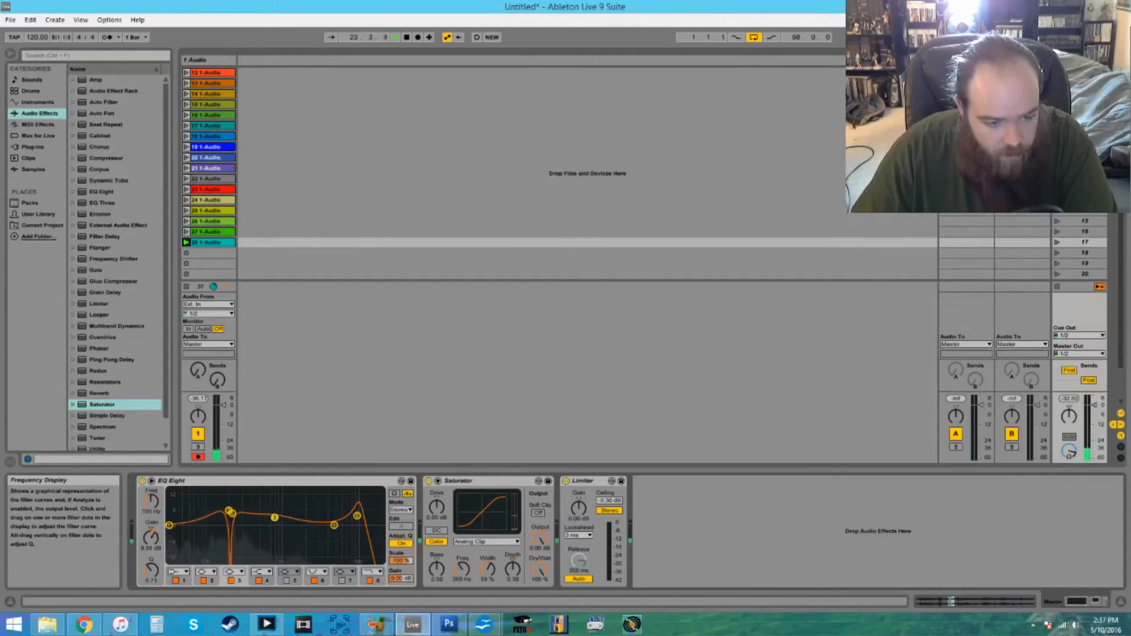
- Switch playback back to the arrangement and audition the equalized narration from within the 12 1-Audio clip
{"action": "key", "text": "Tab"}
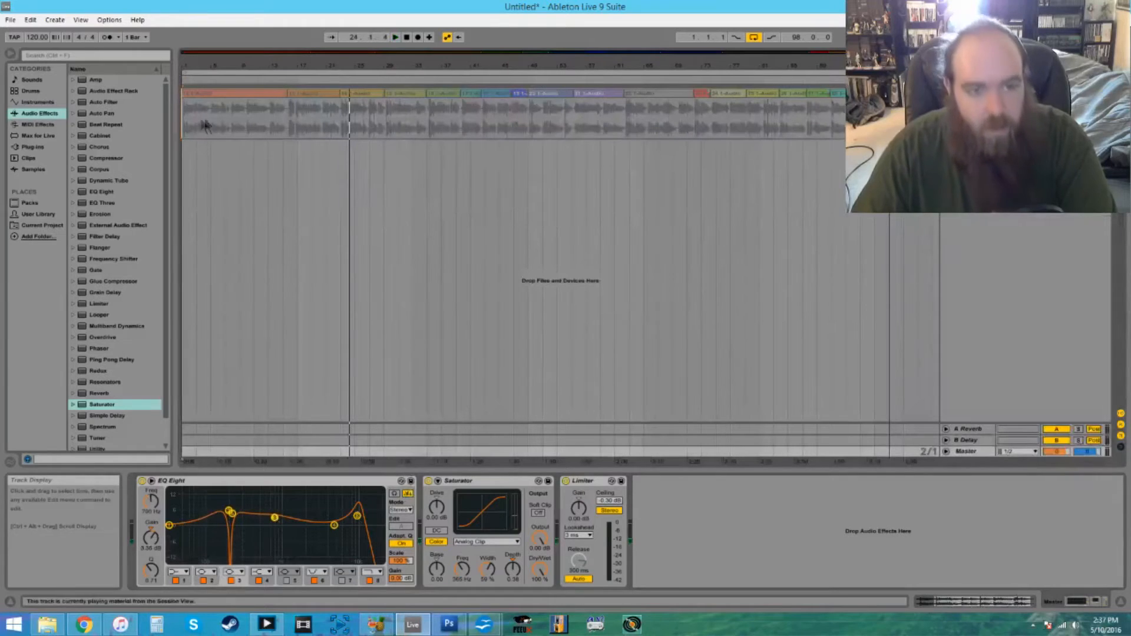
{"action": "left_click", "coordinate": [946, 77]}
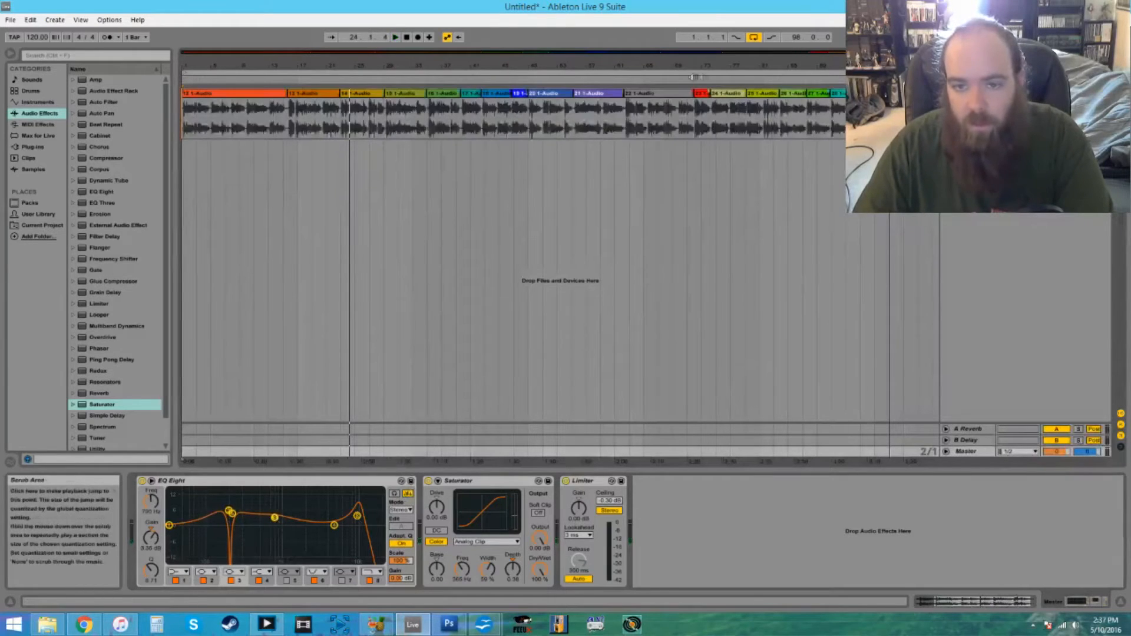
{"action": "left_click", "coordinate": [252, 80]}
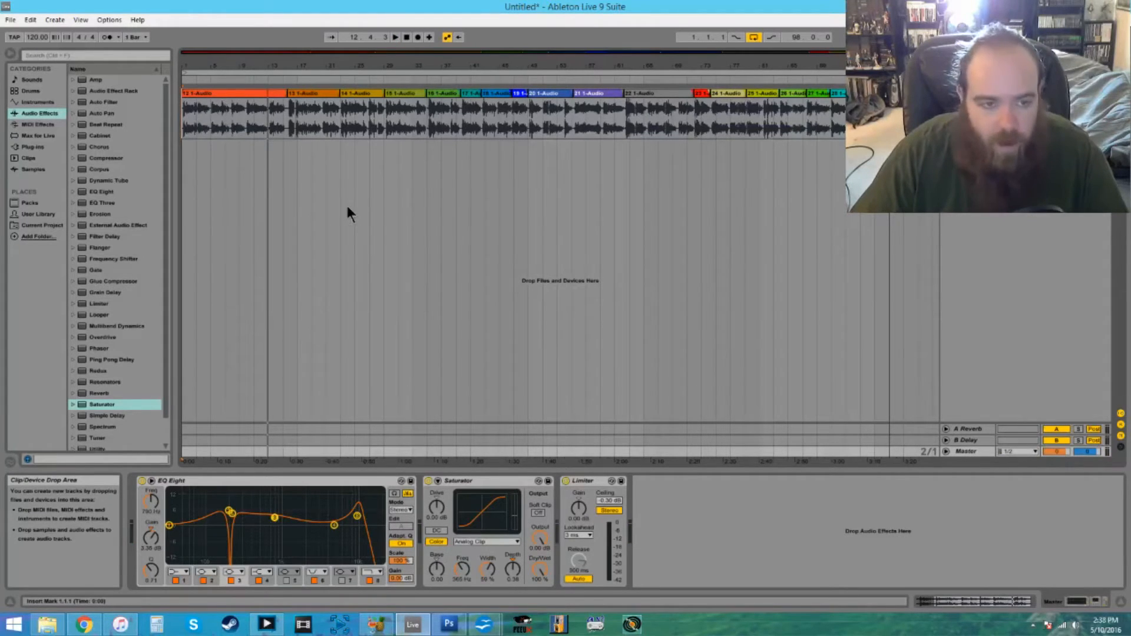
- Export the Master output as Untitled.wav into a new Desktop folder named Idolmaster Gravure for you
{"action": "left_click", "coordinate": [10, 19]}
{"action": "left_click", "coordinate": [36, 183]}
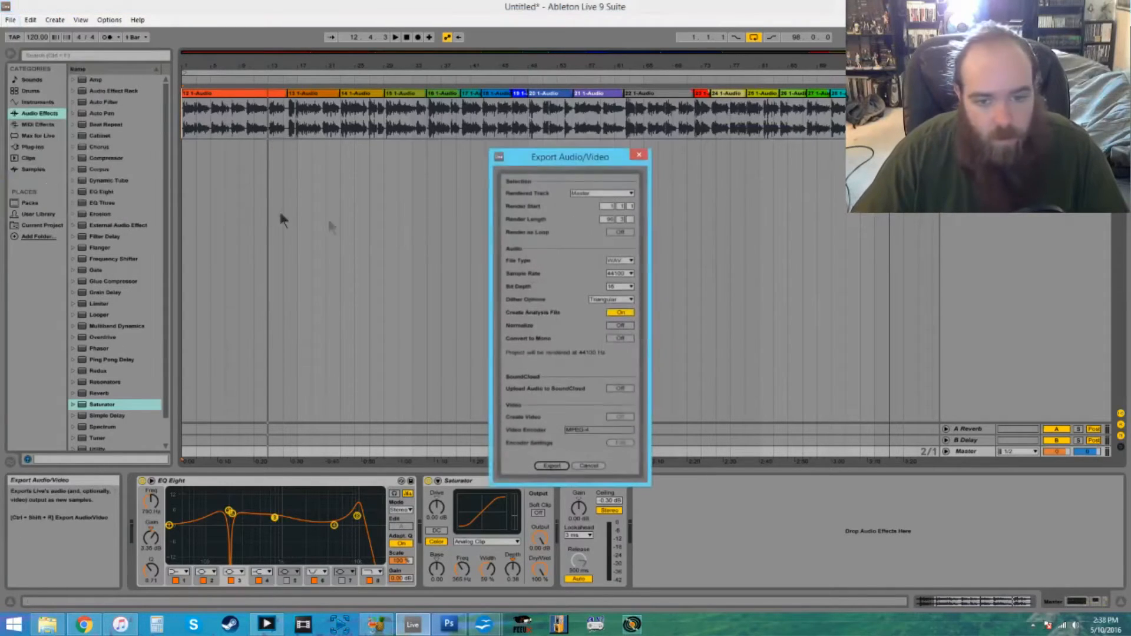
{"action": "left_click", "coordinate": [554, 466]}
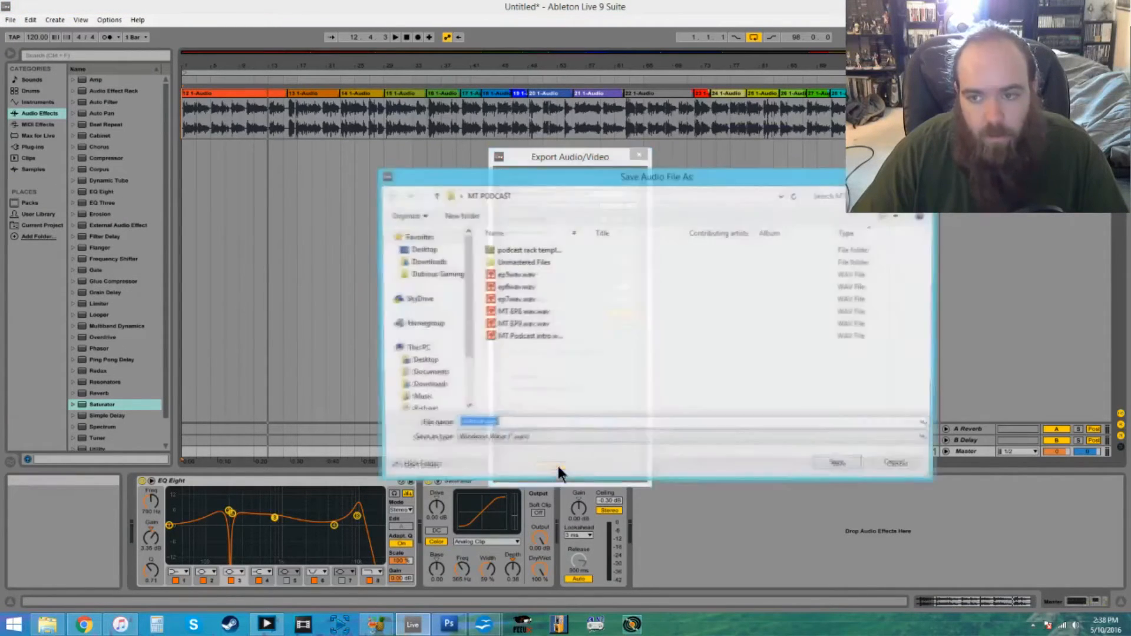
{"action": "left_click", "coordinate": [422, 249]}
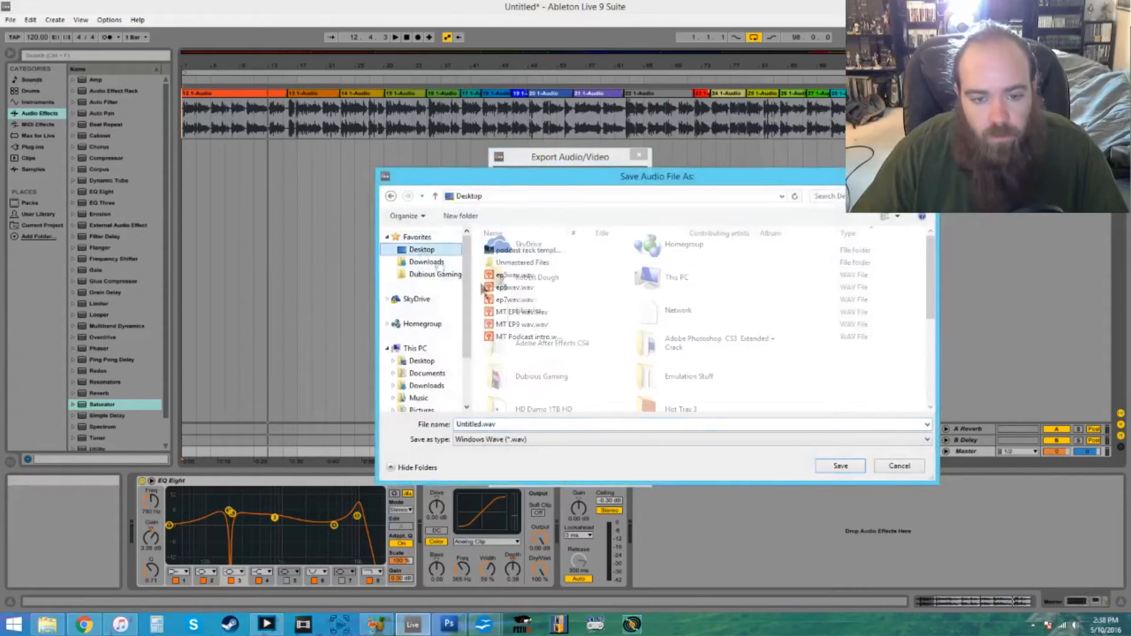
{"action": "right_click", "coordinate": [889, 295]}
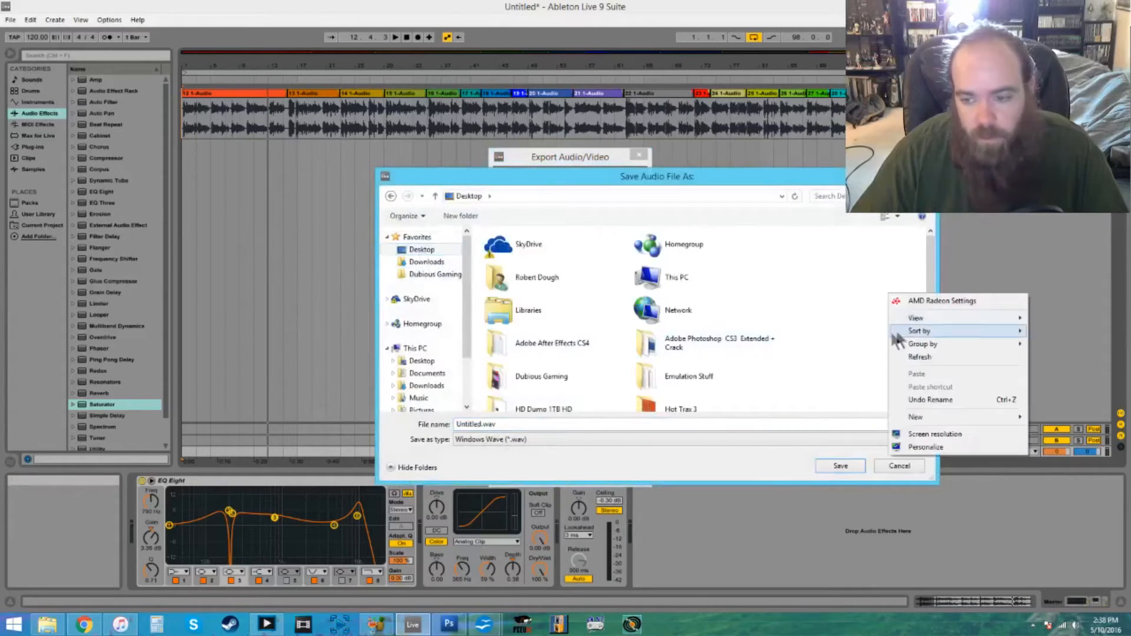
{"action": "mouse_move", "coordinate": [924, 416]}
{"action": "left_click", "coordinate": [853, 416]}
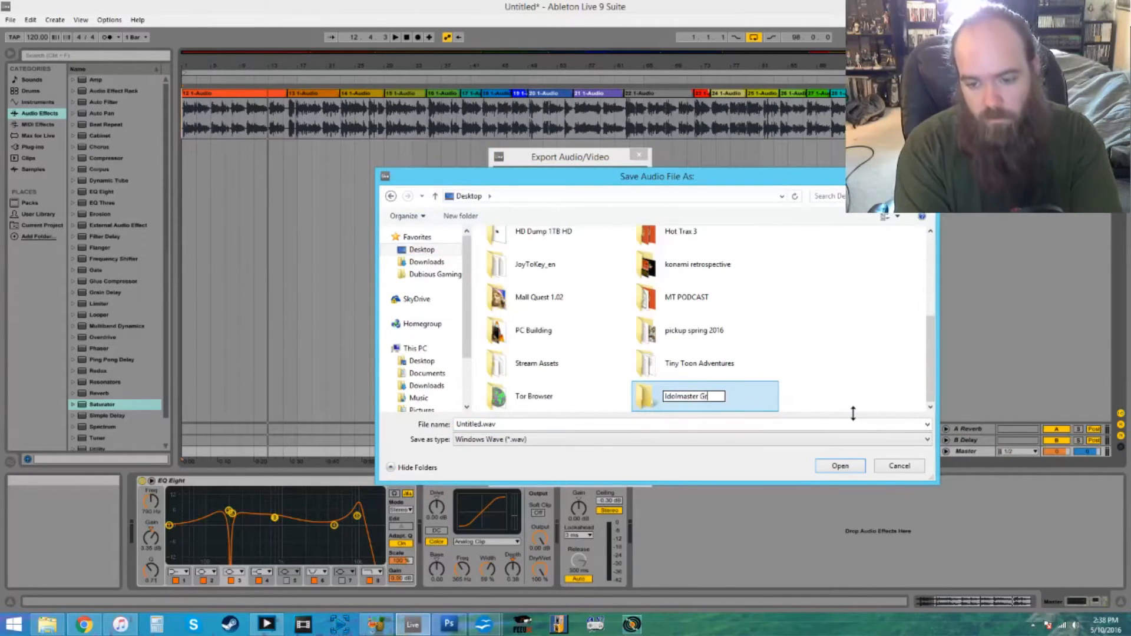
{"action": "type", "text": "Idolmaster Gravure for y"}
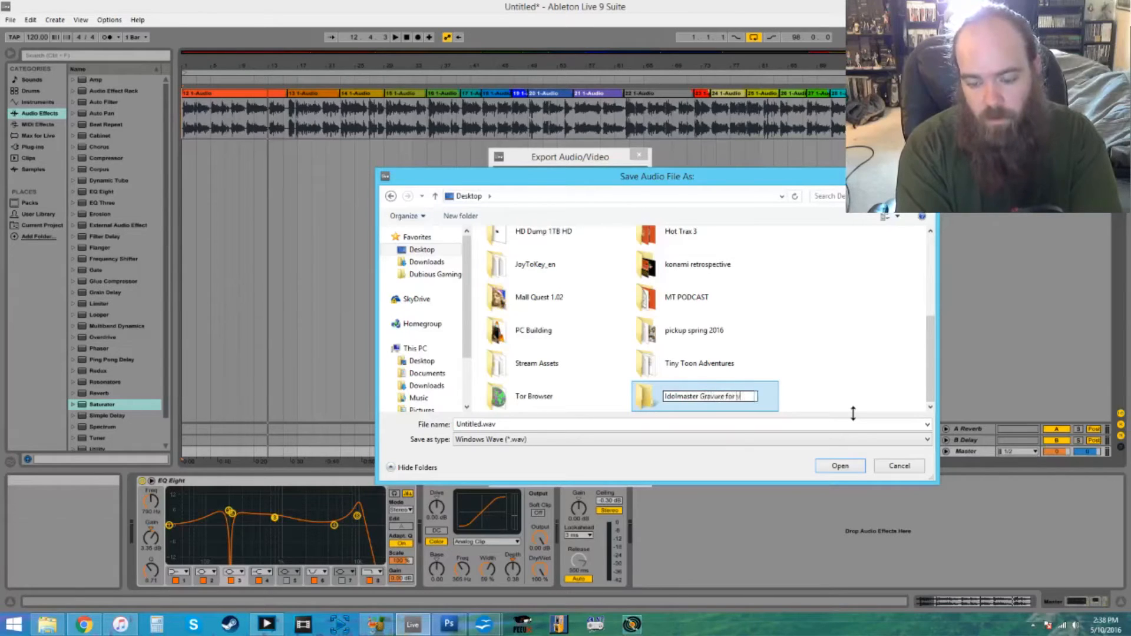
{"action": "type", "text": "ou"}
{"action": "key", "text": "Return"}
{"action": "double_click", "coordinate": [740, 390]}
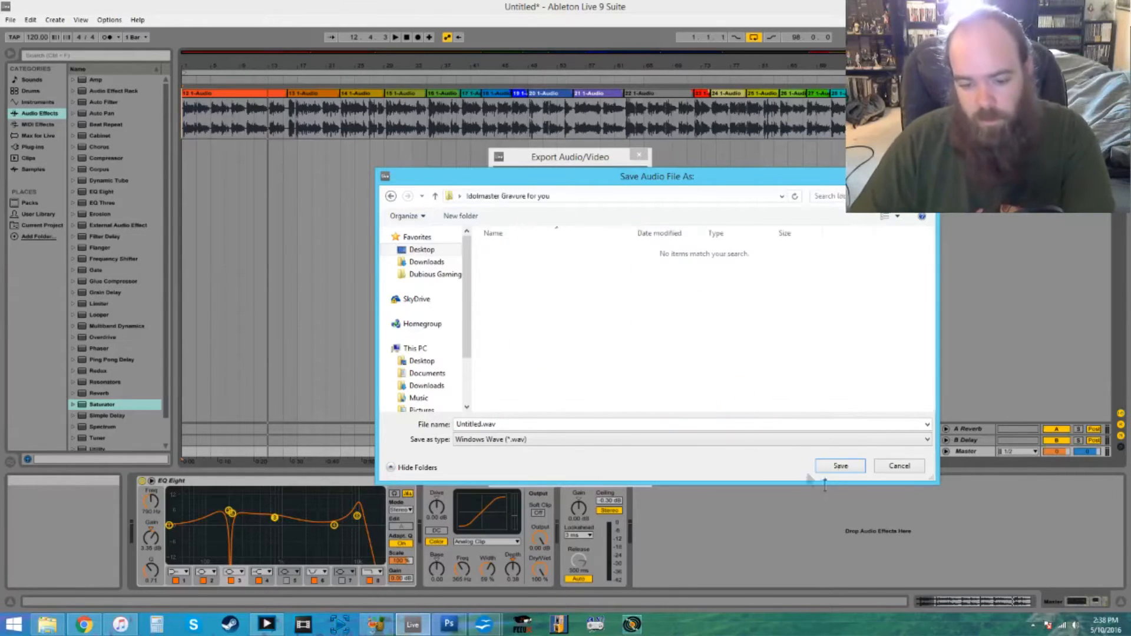
{"action": "left_click", "coordinate": [840, 466]}
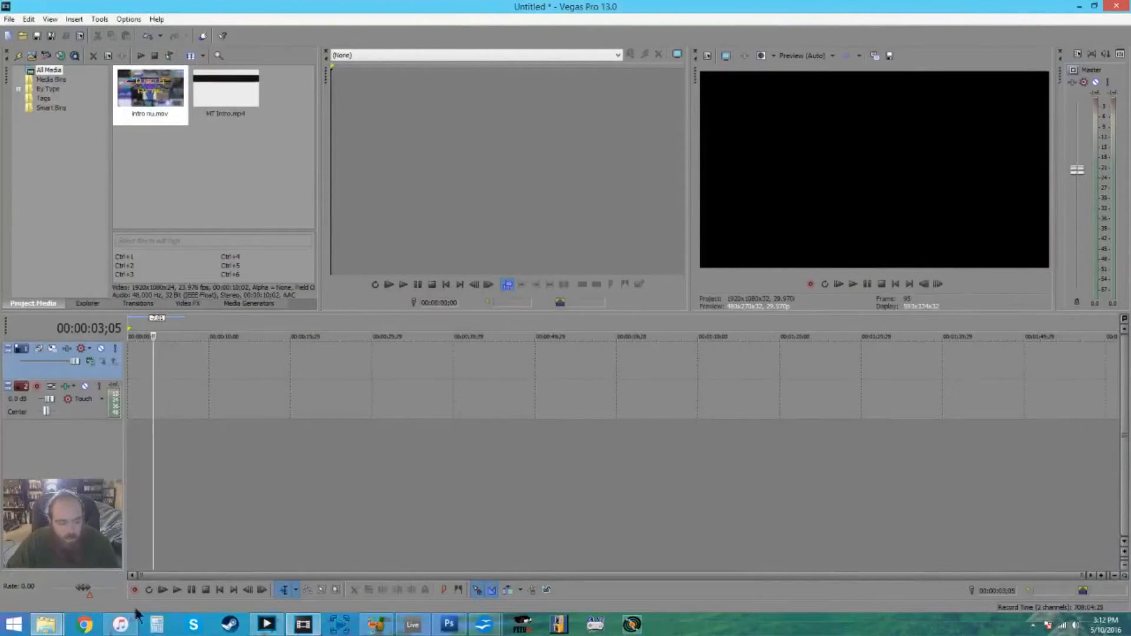
- In Vegas Pro, look over the files gathered in the Idolmaster Gravure for you folder
{"action": "mouse_move", "coordinate": [50, 628]}
{"action": "left_click", "coordinate": [188, 567]}
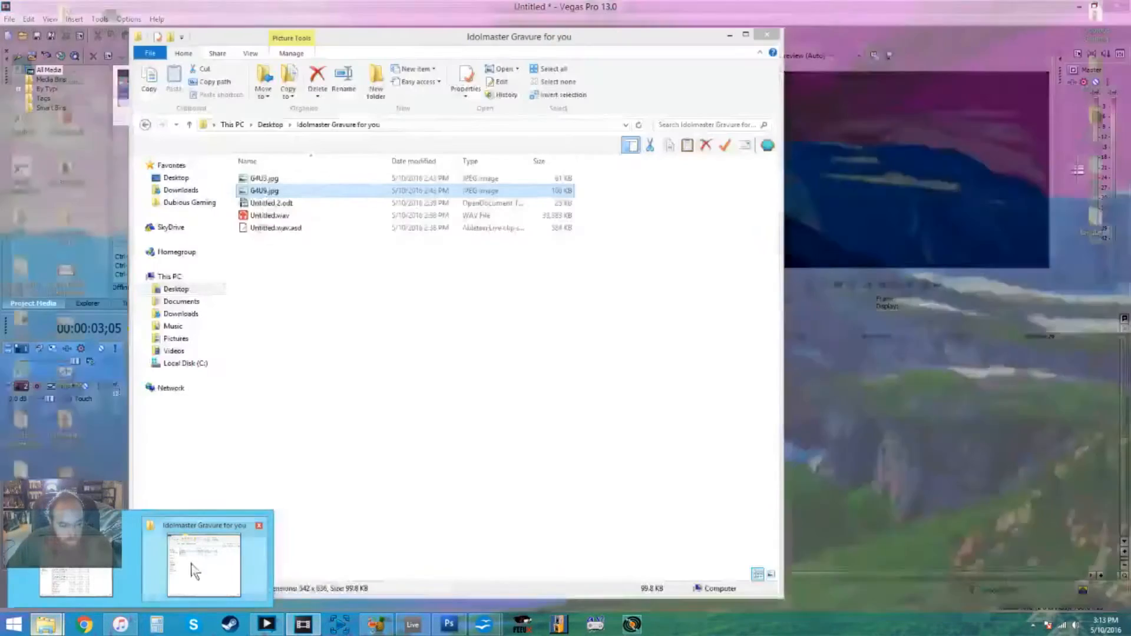
{"action": "left_click_drag", "start_coordinate": [351, 36], "coordinate": [612, 44]}
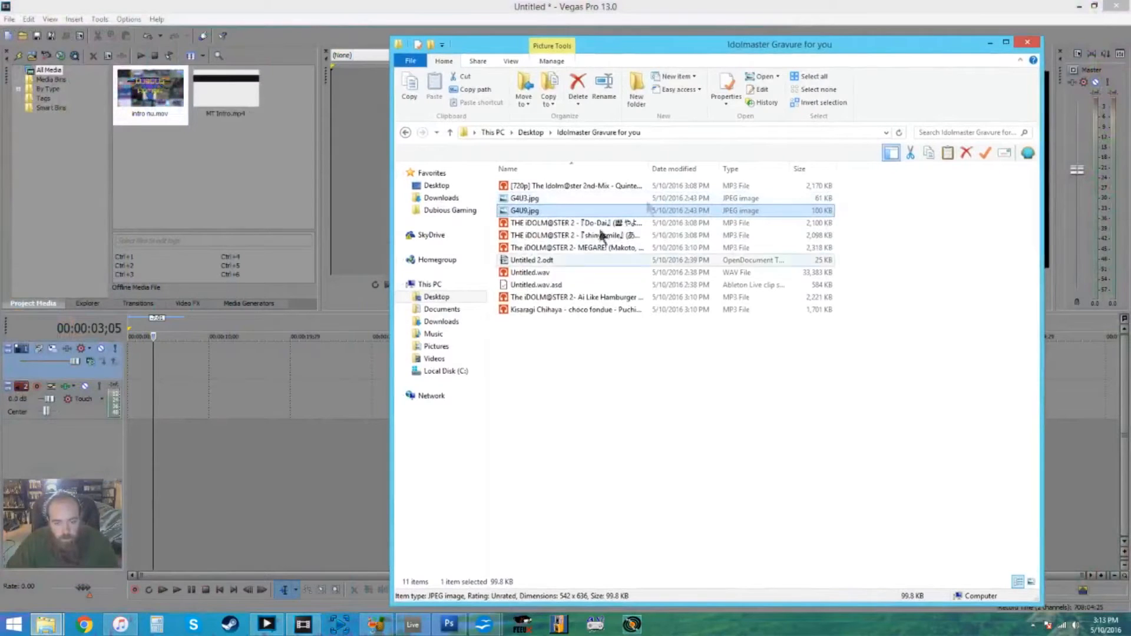
{"action": "left_click", "coordinate": [990, 43]}
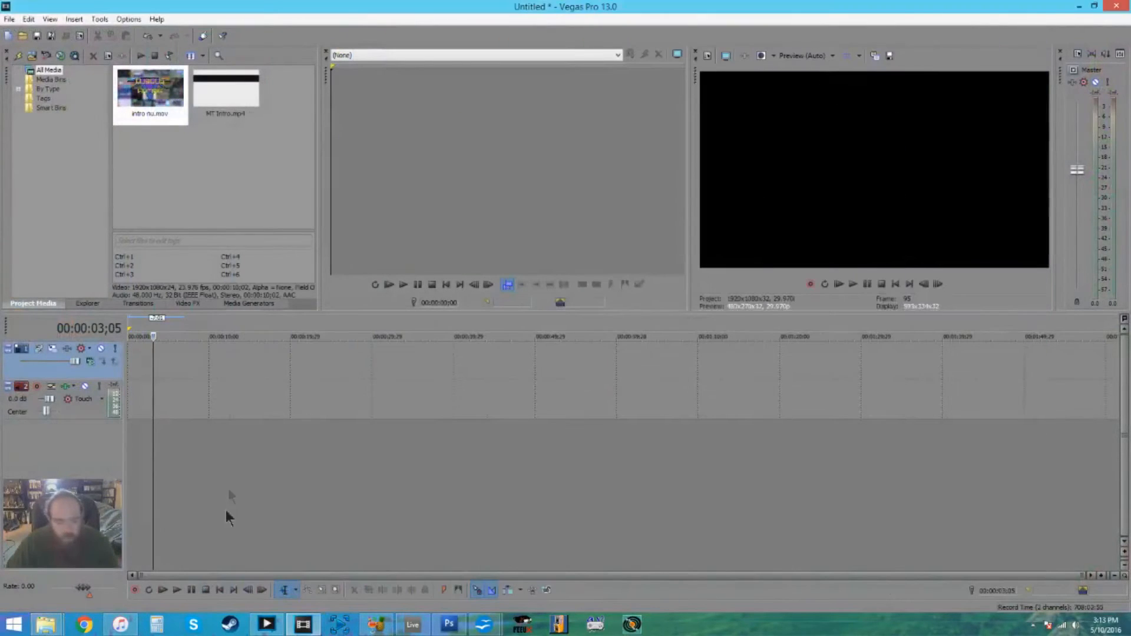
- Find MT Intro.mp4 in Dubious Gaming's LOGOS\Vid musts folder and place it at the start of the timeline
{"action": "mouse_move", "coordinate": [46, 625]}
{"action": "left_click", "coordinate": [238, 560]}
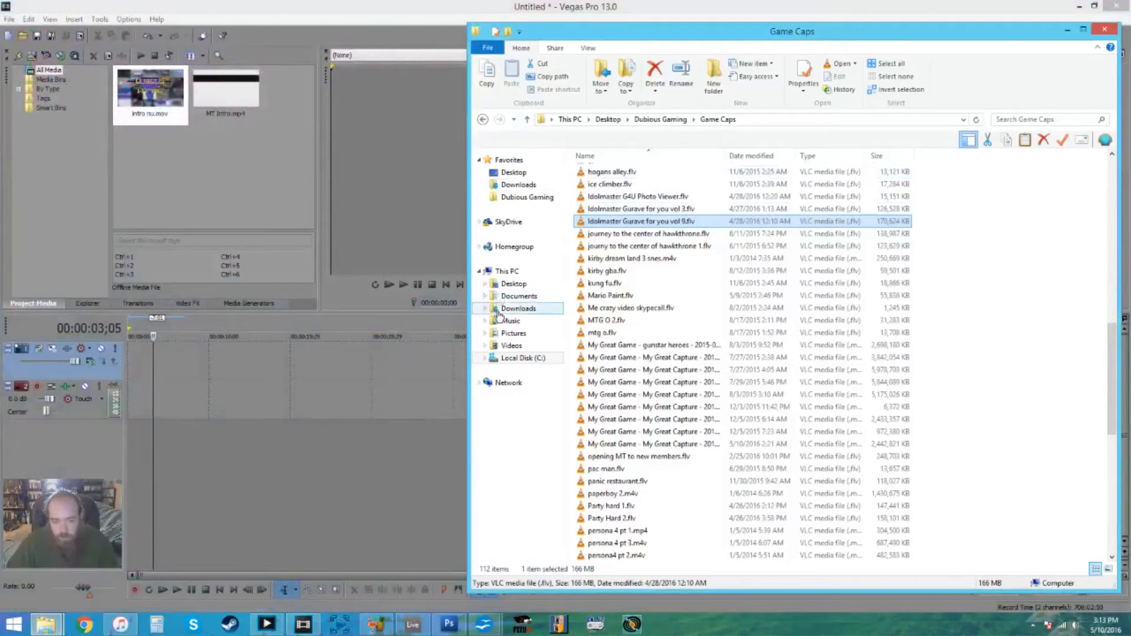
{"action": "left_click", "coordinate": [512, 285]}
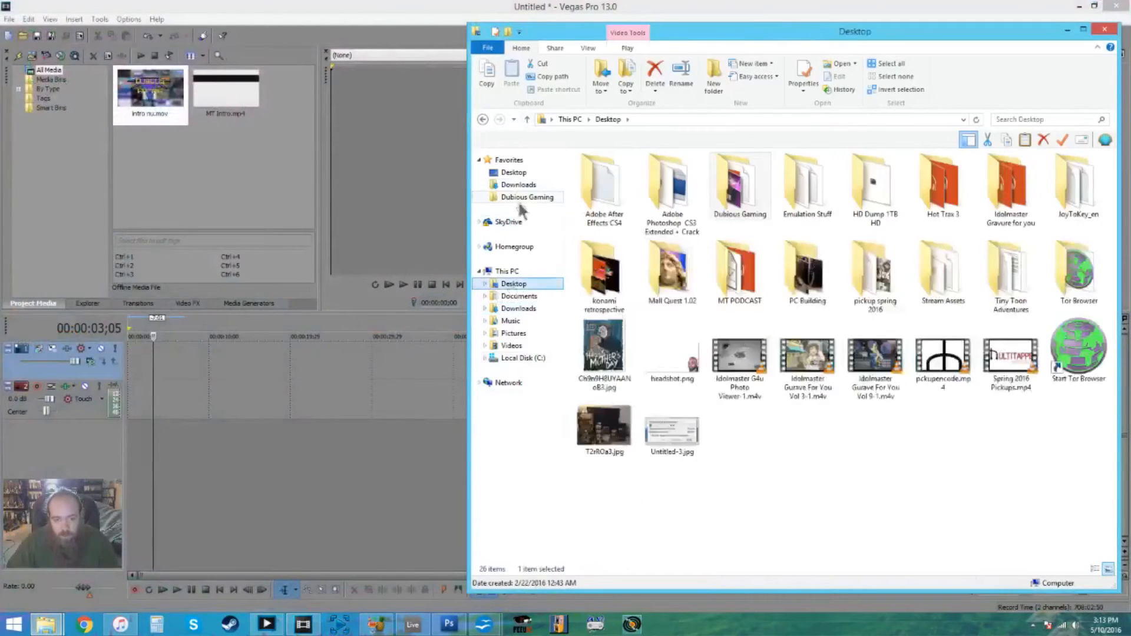
{"action": "left_click", "coordinate": [527, 196]}
{"action": "double_click", "coordinate": [607, 271]}
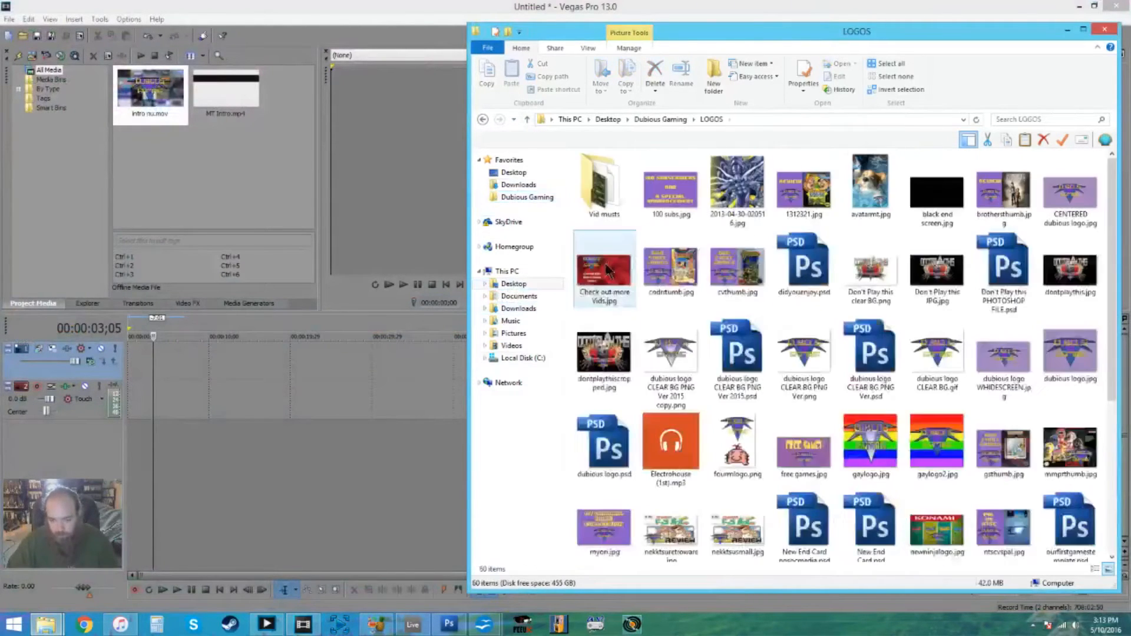
{"action": "double_click", "coordinate": [611, 174]}
{"action": "left_click_drag", "start_coordinate": [1061, 191], "coordinate": [433, 384]}
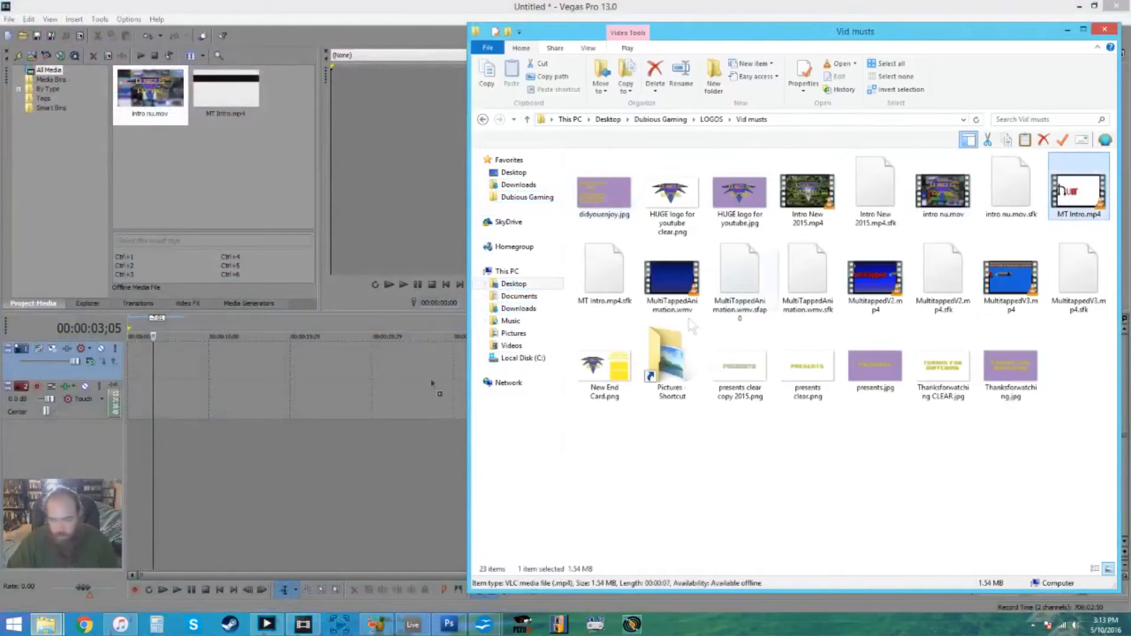
{"action": "left_click_drag", "start_coordinate": [129, 372], "coordinate": [278, 318]}
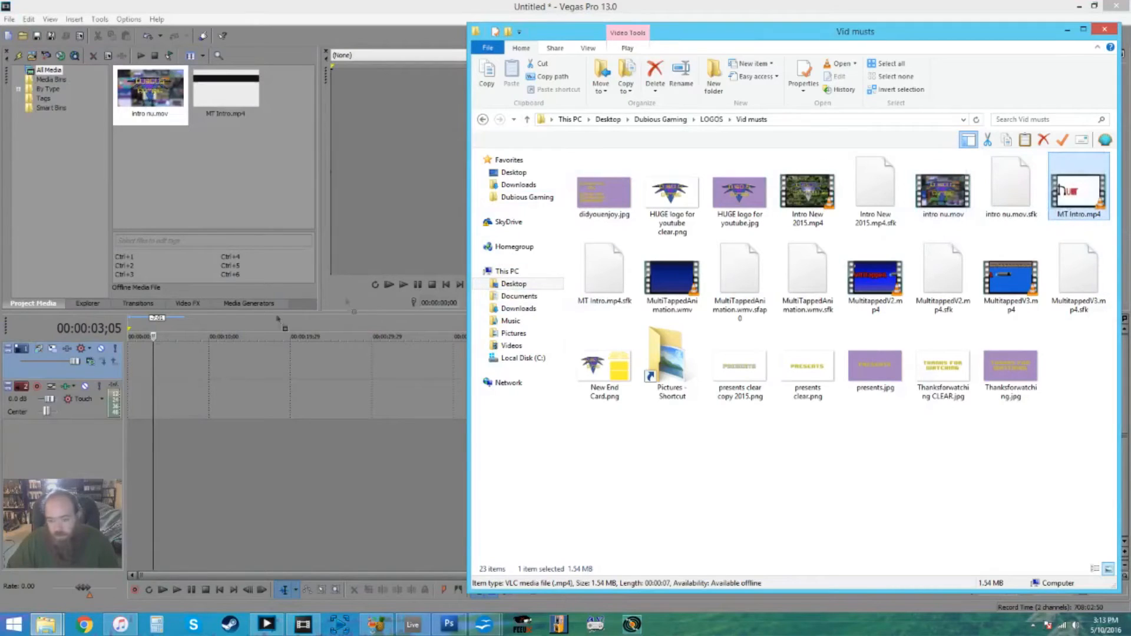
{"action": "left_click_drag", "start_coordinate": [129, 384], "coordinate": [131, 386]}
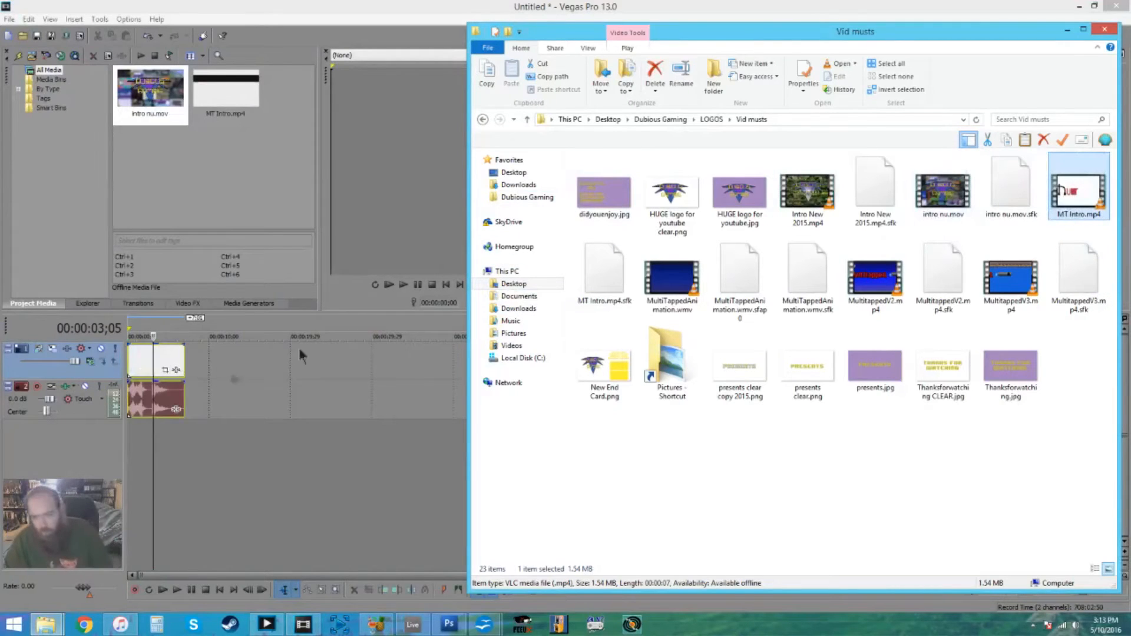
- Add intro nu.mov after MT Intro.mp4, overlap the two clips to form a crossfade, and preview the transition from the start
{"action": "left_click_drag", "start_coordinate": [942, 197], "coordinate": [223, 369]}
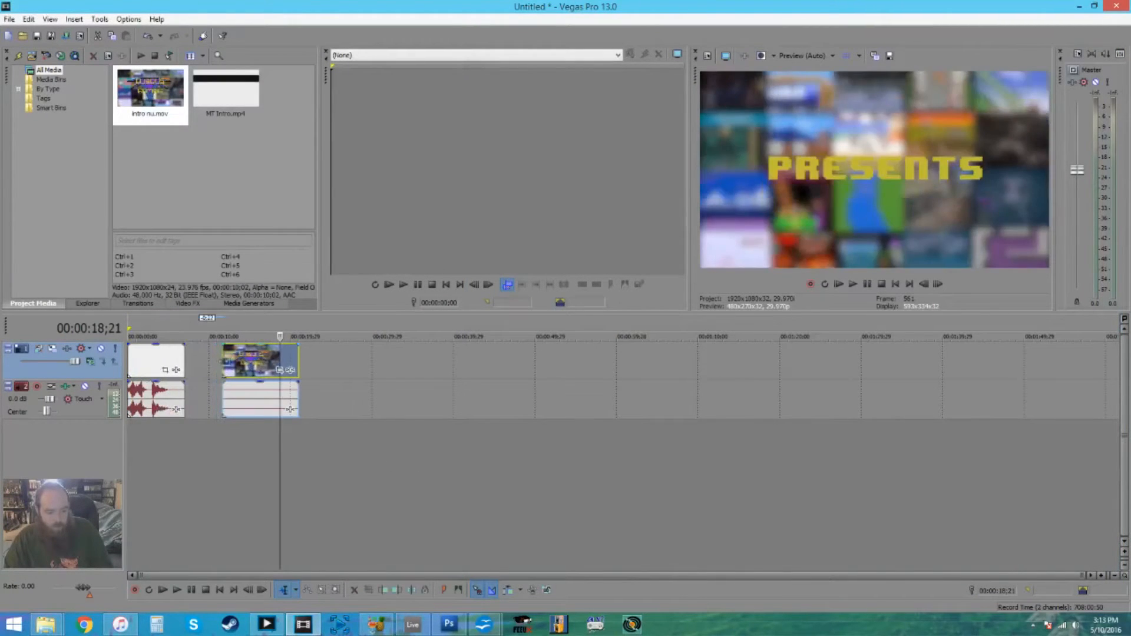
{"action": "left_click_drag", "start_coordinate": [223, 361], "coordinate": [200, 362]}
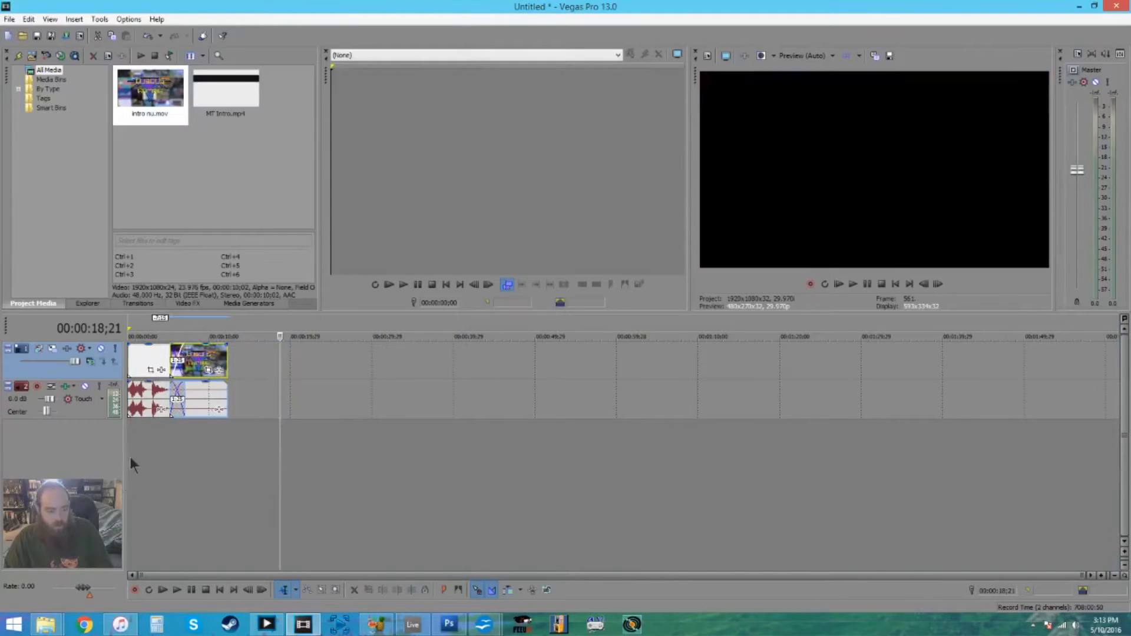
{"action": "left_click", "coordinate": [129, 458]}
{"action": "key", "text": "space"}
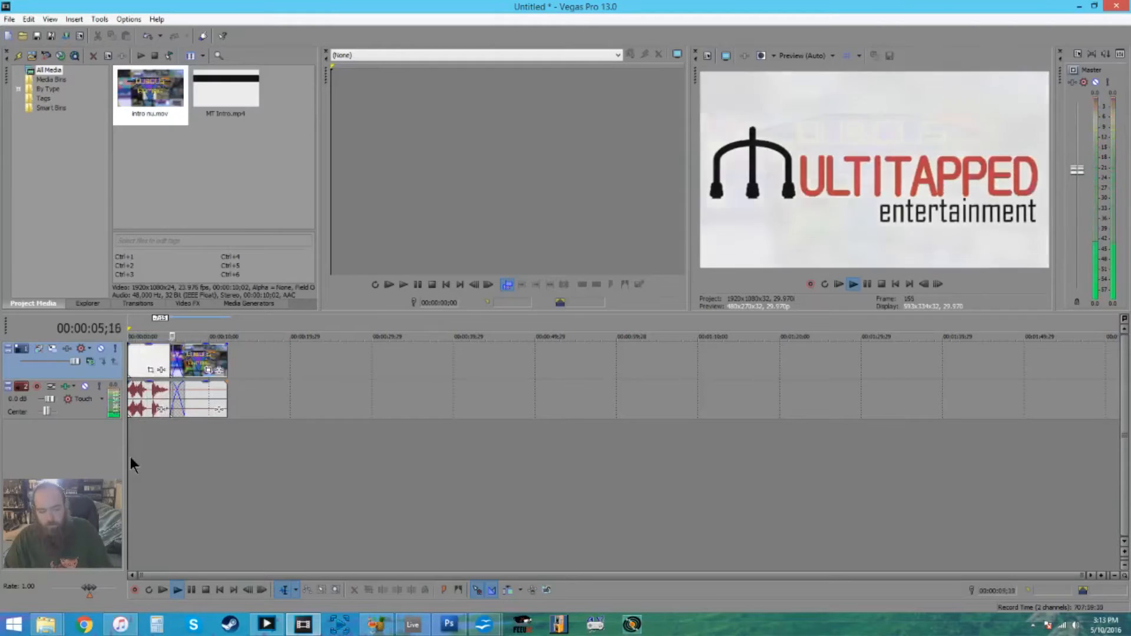
{"action": "key", "text": "space"}
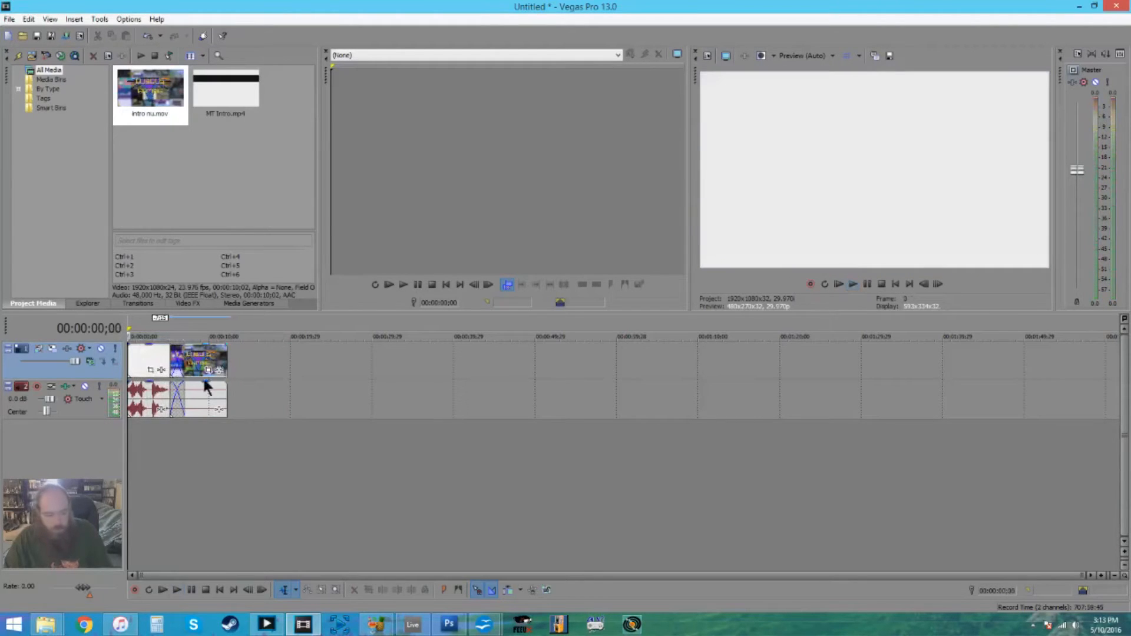
{"action": "left_click", "coordinate": [206, 389]}
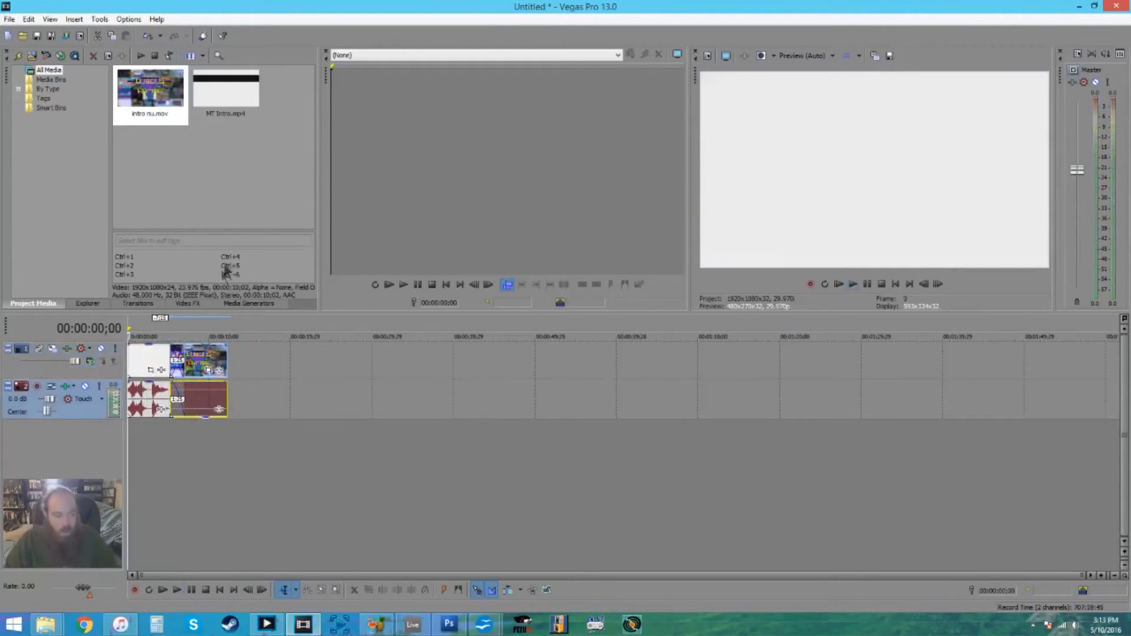
- Sort the Idolmaster Gravure for you folder by date modified and move the three Idolmaster .m4v videos from the desktop into it
{"action": "left_click", "coordinate": [213, 554]}
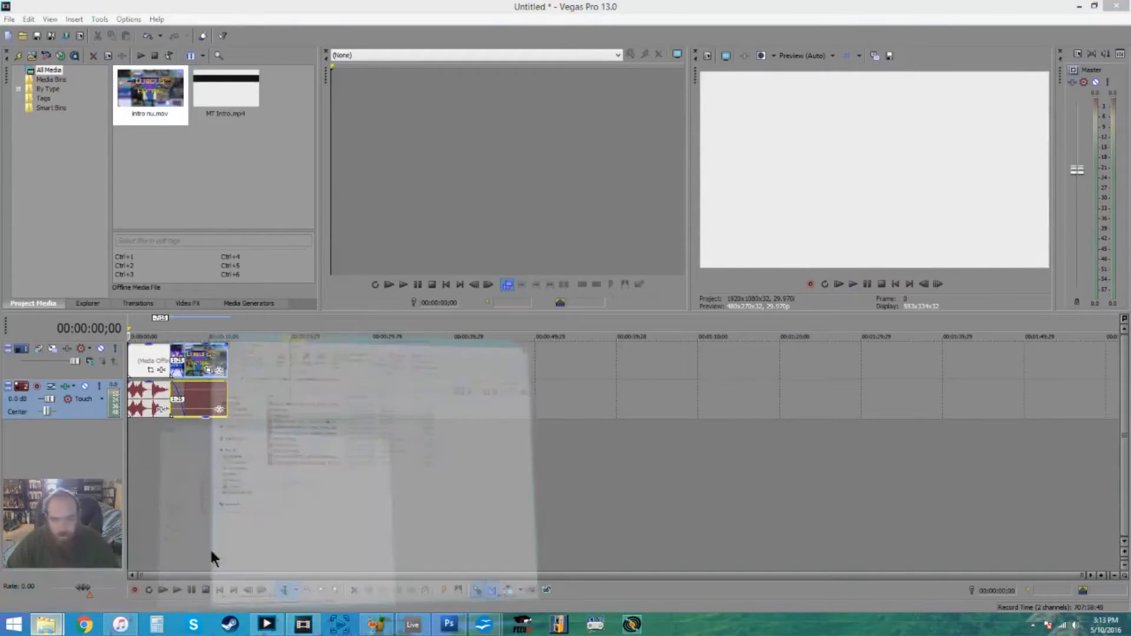
{"action": "left_click", "coordinate": [687, 171]}
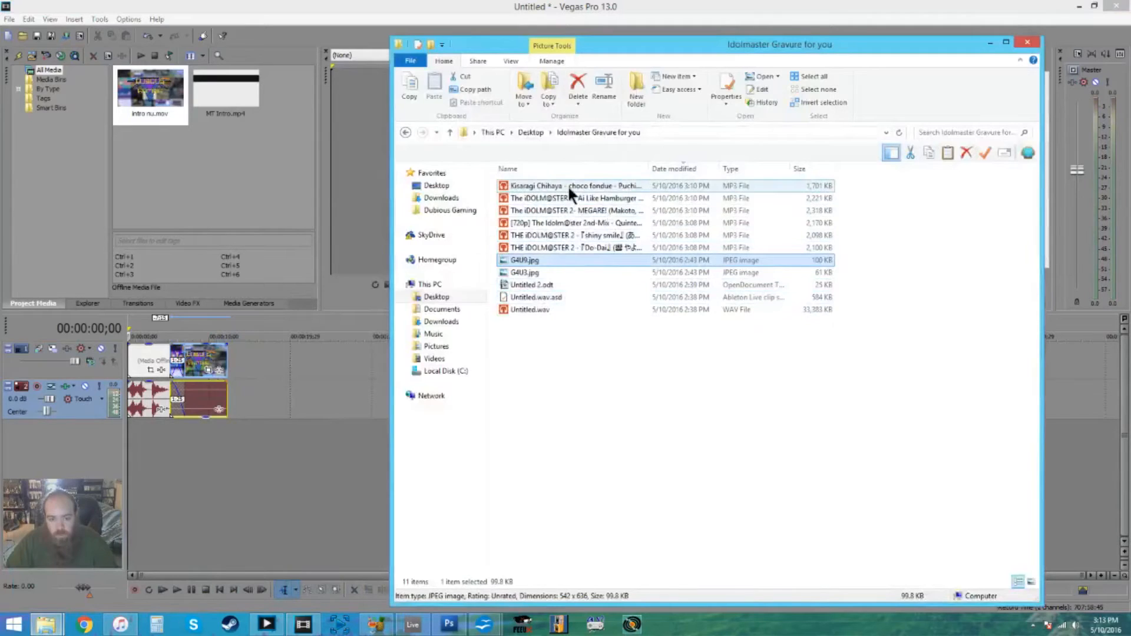
{"action": "left_click", "coordinate": [1079, 6]}
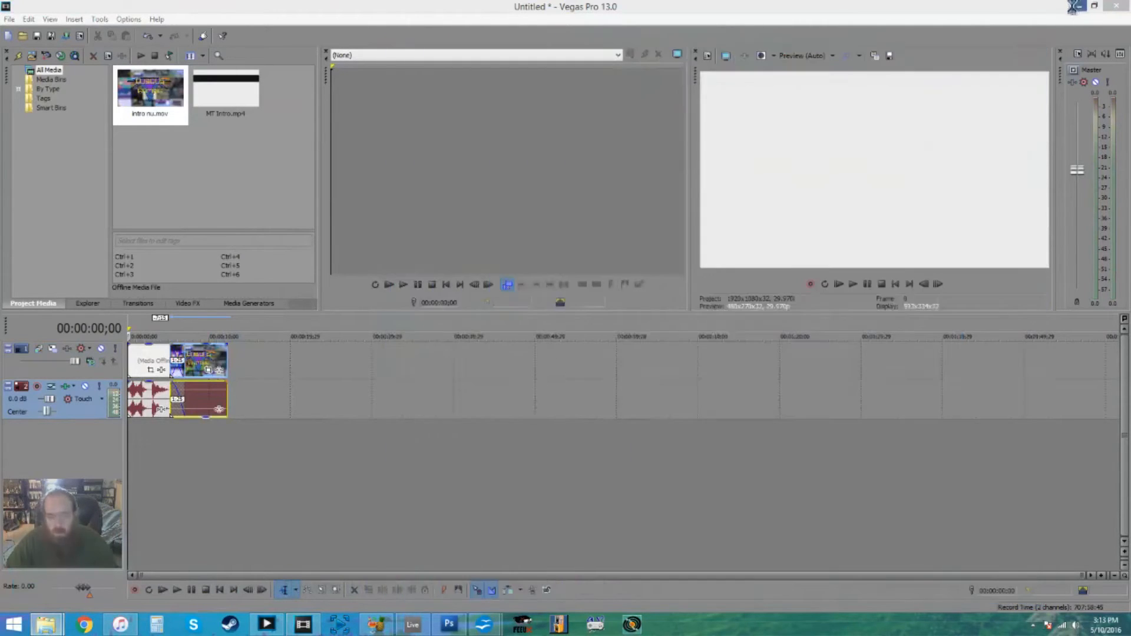
{"action": "left_click", "coordinate": [83, 476]}
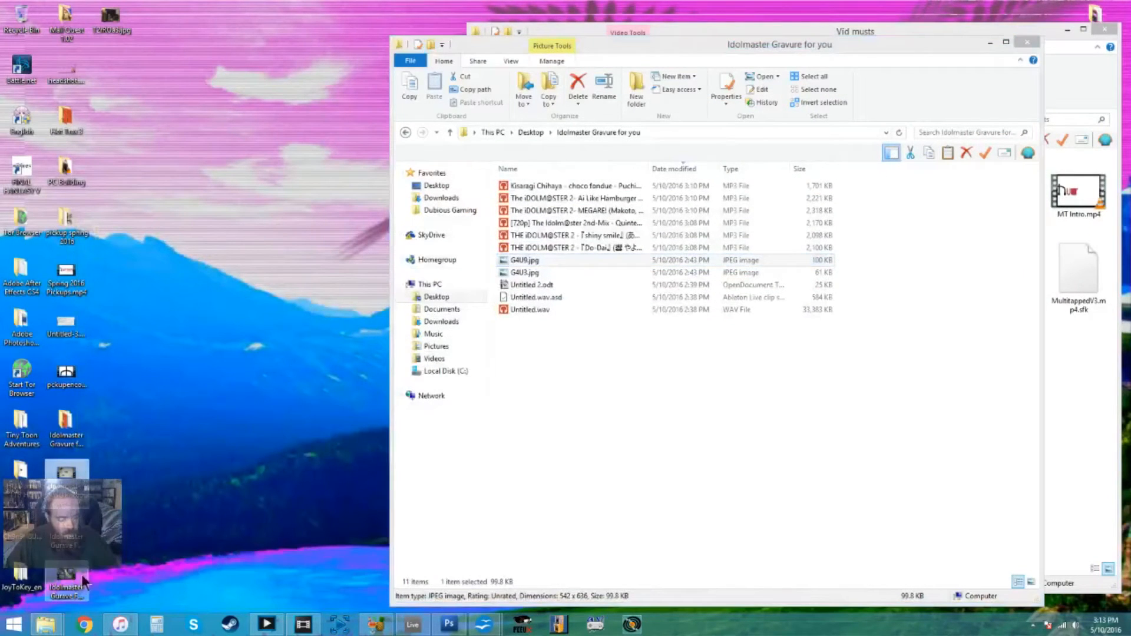
{"action": "left_click", "coordinate": [75, 579], "text": "shift"}
{"action": "left_click", "coordinate": [146, 545]}
{"action": "left_click_drag", "start_coordinate": [121, 588], "coordinate": [607, 427]}
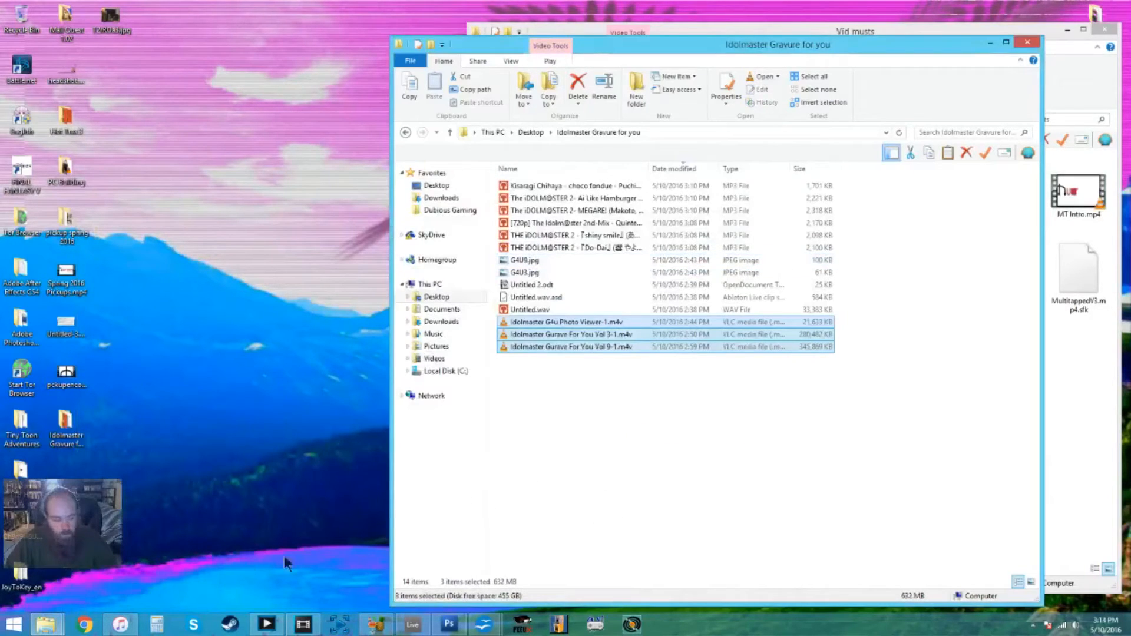
- Import the six MP3 songs, Untitled.wav and the three Idolmaster .m4v videos from the folder into the project media
{"action": "left_click", "coordinate": [301, 626]}
{"action": "left_click", "coordinate": [50, 625]}
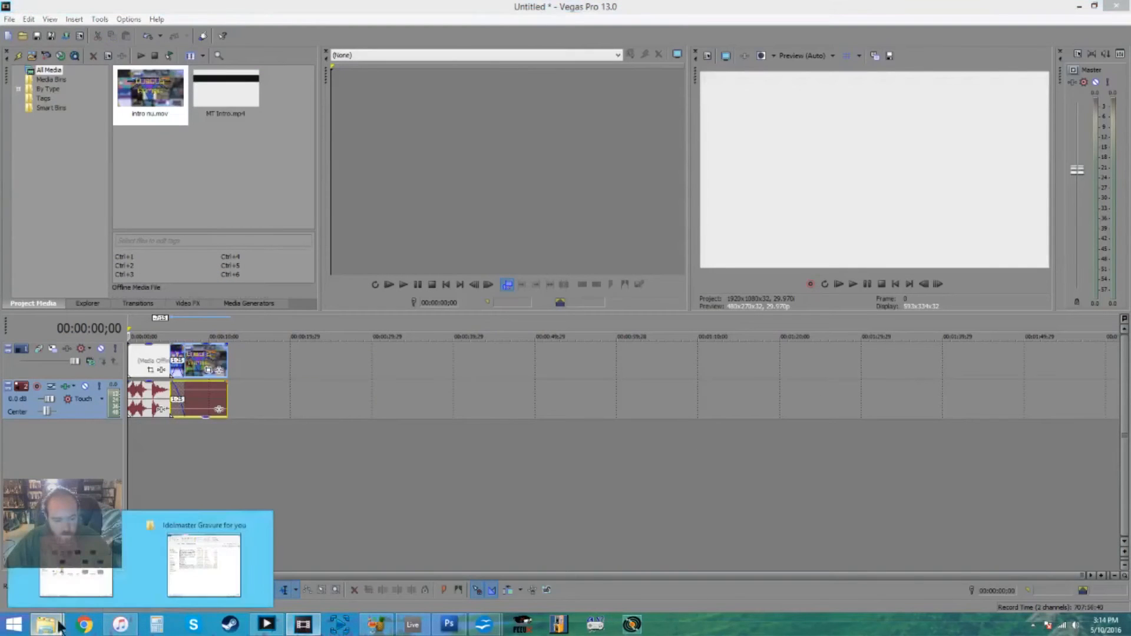
{"action": "left_click", "coordinate": [202, 553]}
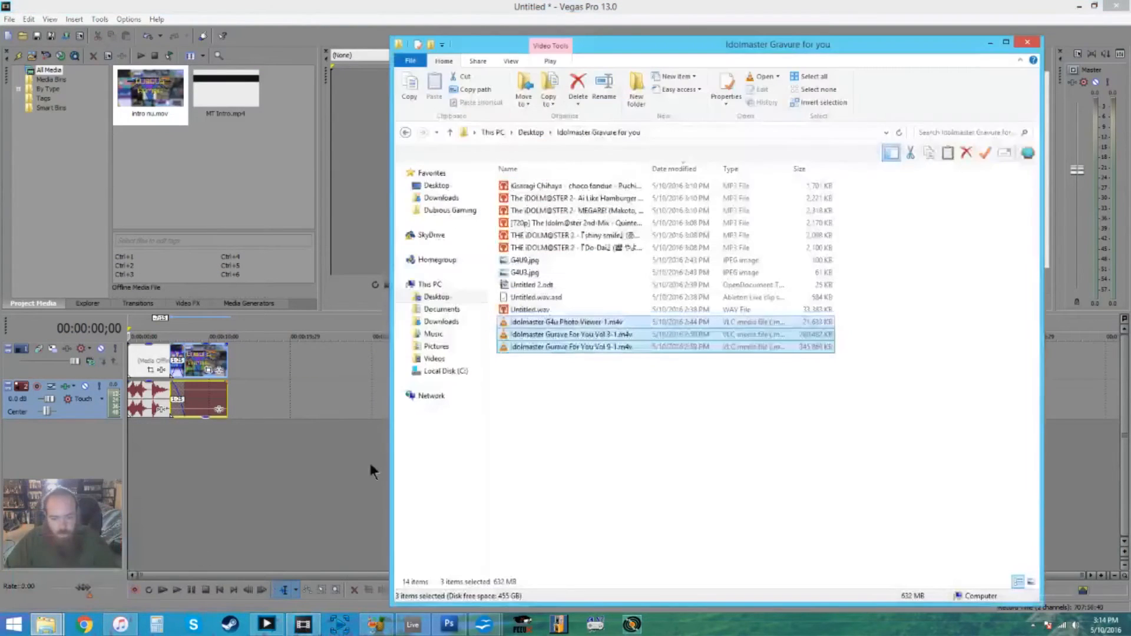
{"action": "left_click", "coordinate": [607, 414]}
{"action": "left_click_drag", "start_coordinate": [581, 381], "coordinate": [536, 188]}
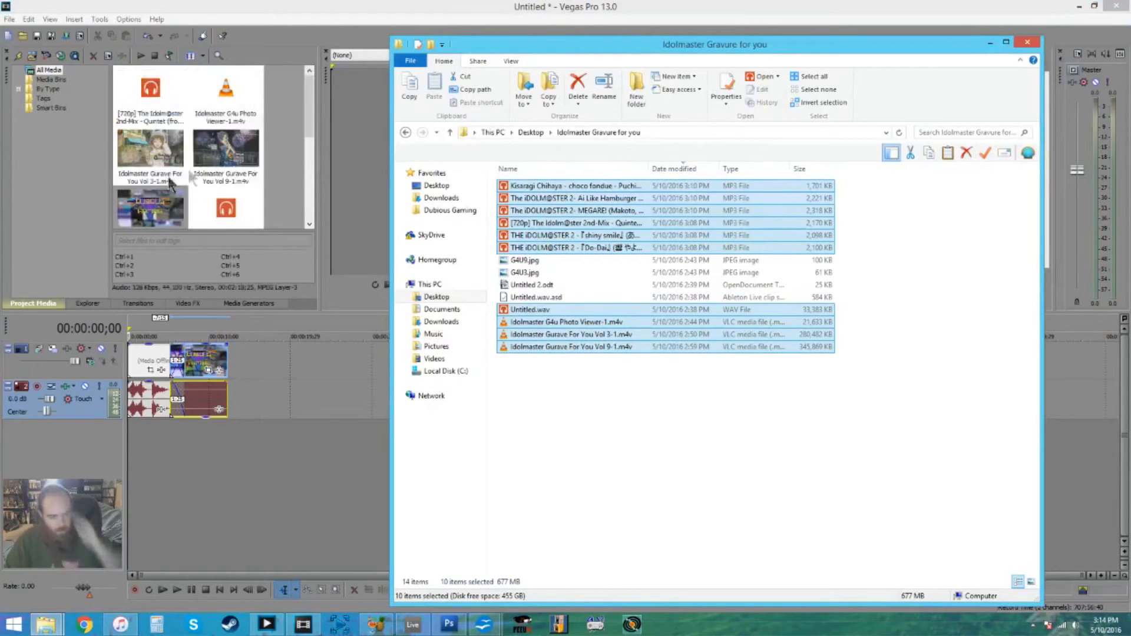
{"action": "left_click", "coordinate": [992, 43]}
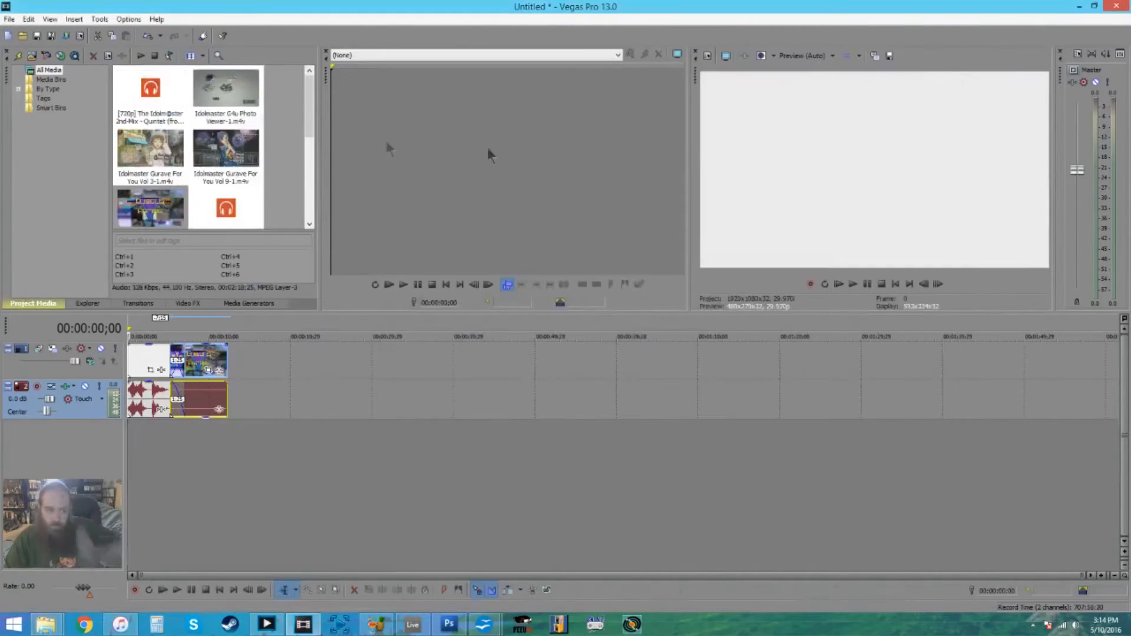
{"action": "mouse_move", "coordinate": [306, 139]}
{"action": "left_mouse_down"}
{"action": "mouse_move", "coordinate": [309, 224]}
{"action": "mouse_move", "coordinate": [296, 123]}
{"action": "left_mouse_up"}
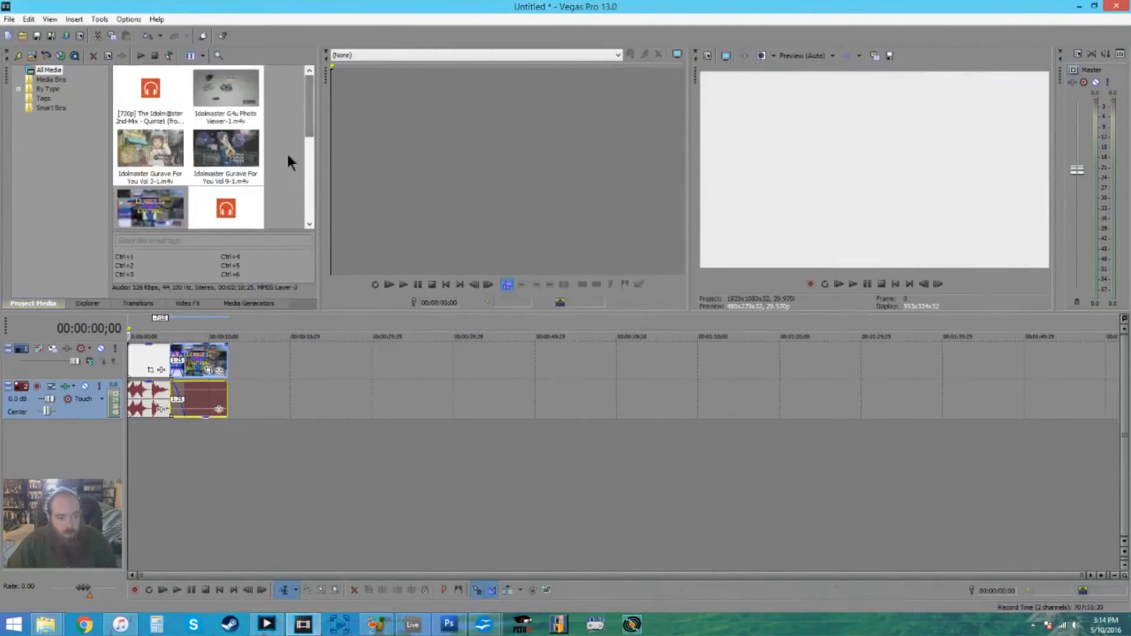
{"action": "key", "text": "ctrl+a"}
{"action": "left_click", "coordinate": [82, 625]}
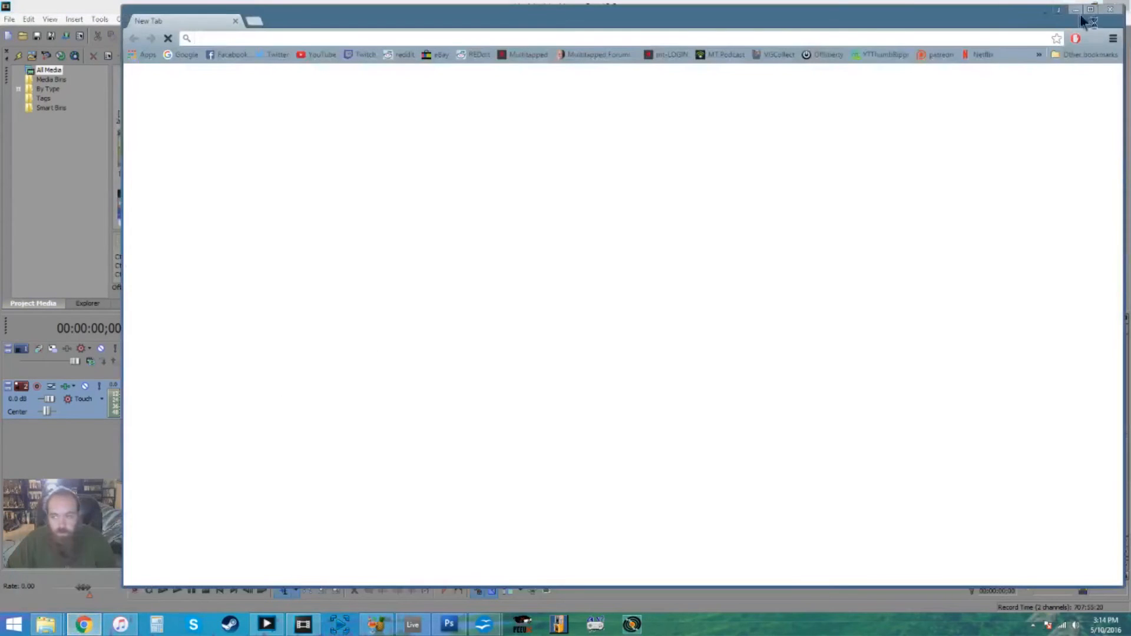
{"action": "left_click", "coordinate": [1076, 10]}
- Place G4U9.jpg from the project folder directly after the intro clip and G4U3.jpg on a new video track above it
{"action": "left_click", "coordinate": [51, 626]}
{"action": "left_click", "coordinate": [177, 564]}
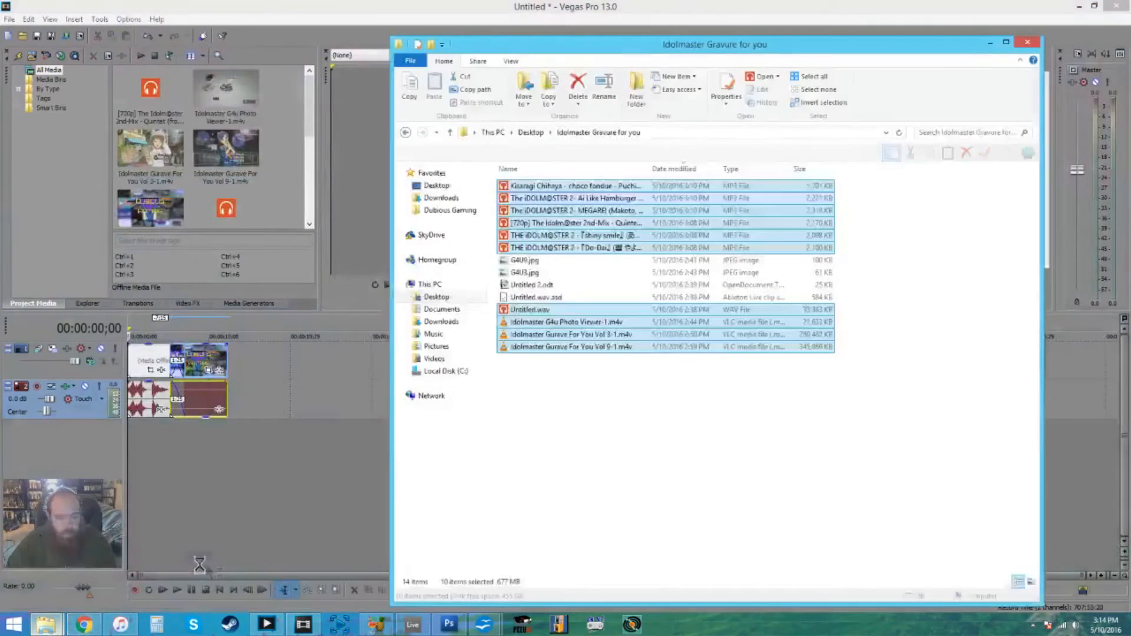
{"action": "left_click", "coordinate": [617, 460]}
{"action": "left_click", "coordinate": [518, 274]}
{"action": "left_click_drag", "start_coordinate": [521, 261], "coordinate": [525, 266]}
{"action": "left_click_drag", "start_coordinate": [234, 361], "coordinate": [235, 362]}
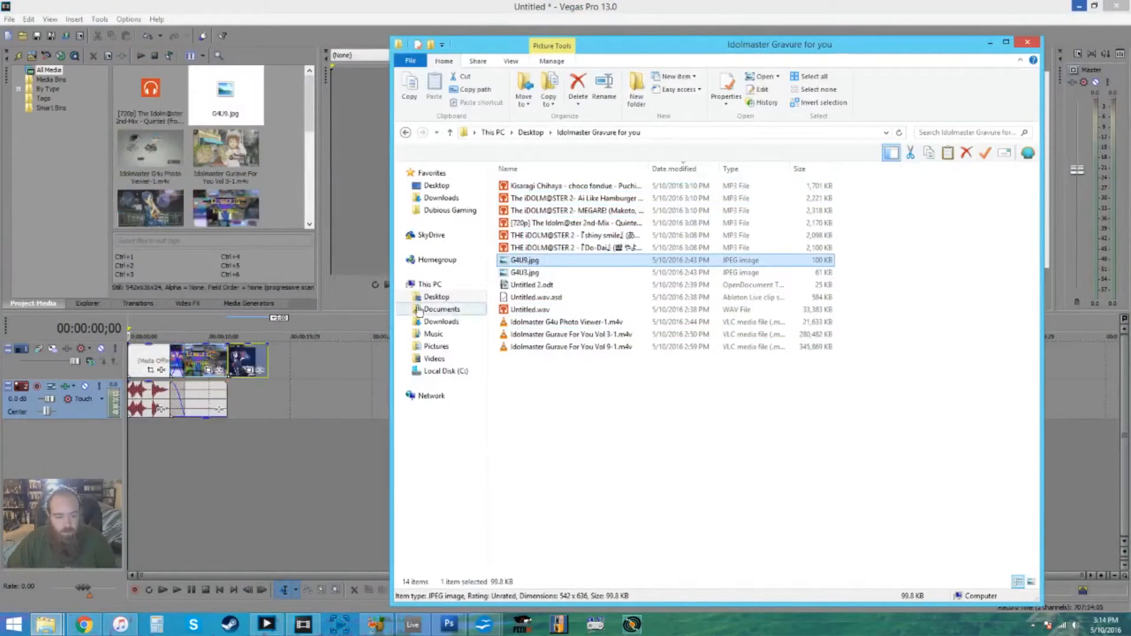
{"action": "left_click_drag", "start_coordinate": [511, 274], "coordinate": [236, 330]}
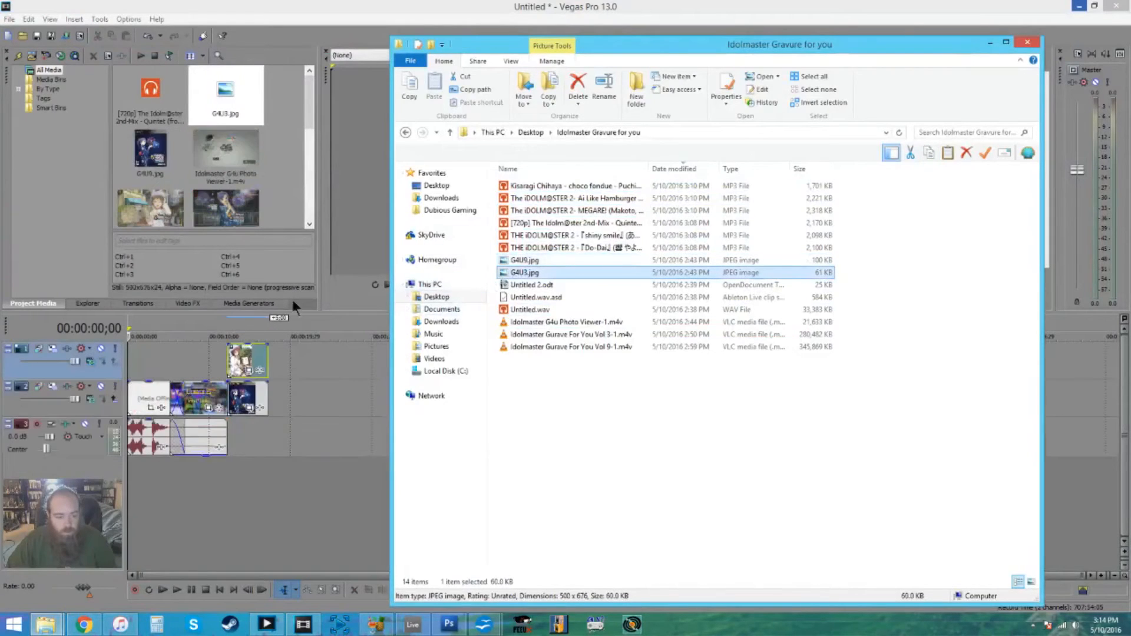
- Add G4U3.jpg on a new bottom video track below the cover images and extend both upper cover events to match its length
{"action": "left_click", "coordinate": [991, 43]}
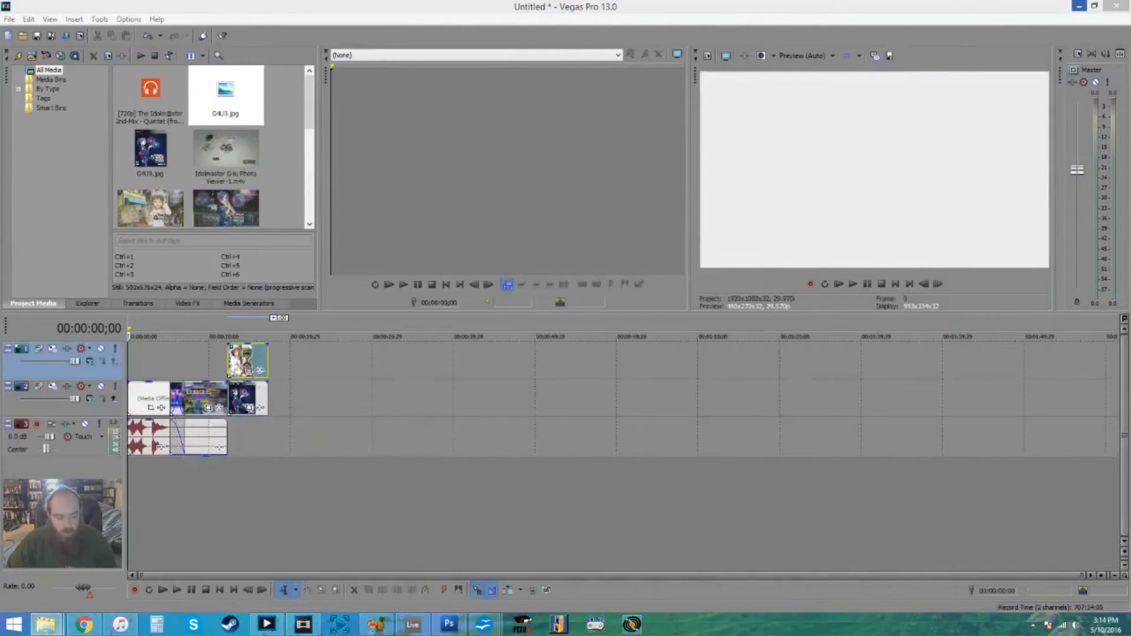
{"action": "left_click", "coordinate": [239, 365]}
{"action": "left_click_drag", "start_coordinate": [226, 98], "coordinate": [288, 474]}
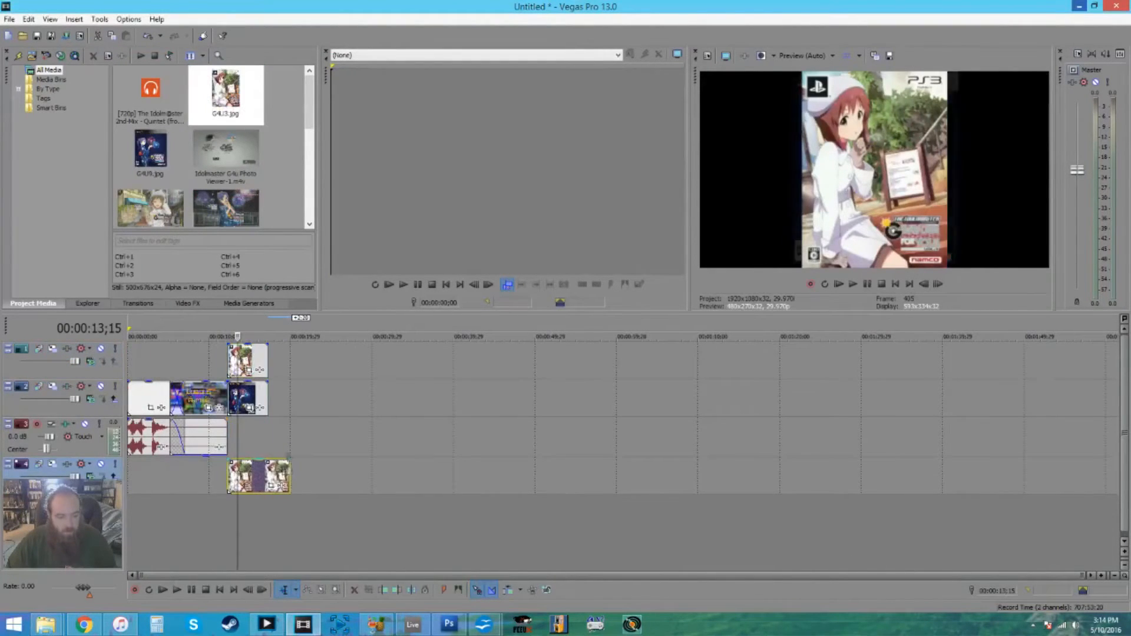
{"action": "left_click_drag", "start_coordinate": [268, 396], "coordinate": [290, 396]}
{"action": "left_click_drag", "start_coordinate": [268, 354], "coordinate": [289, 353]}
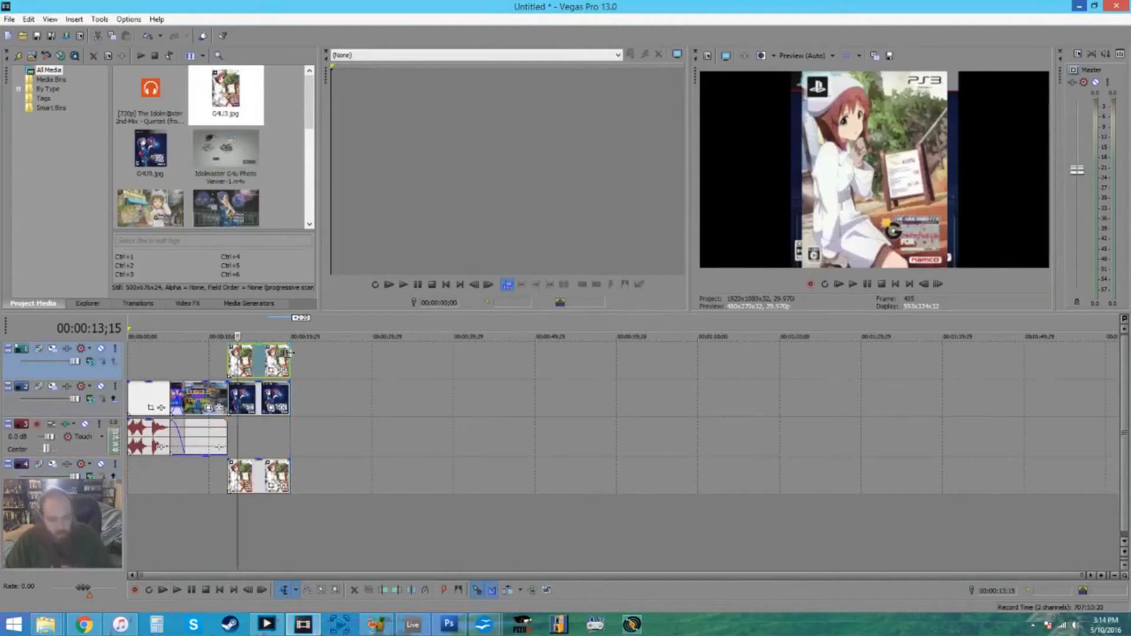
- Crop the bottom-track G4U3.jpg to a wide region across the middle of the cover so it fills the whole frame as a background
{"action": "left_click", "coordinate": [271, 489]}
{"action": "left_click_drag", "start_coordinate": [491, 167], "coordinate": [314, 5]}
{"action": "left_click_drag", "start_coordinate": [568, 10], "coordinate": [482, 29]}
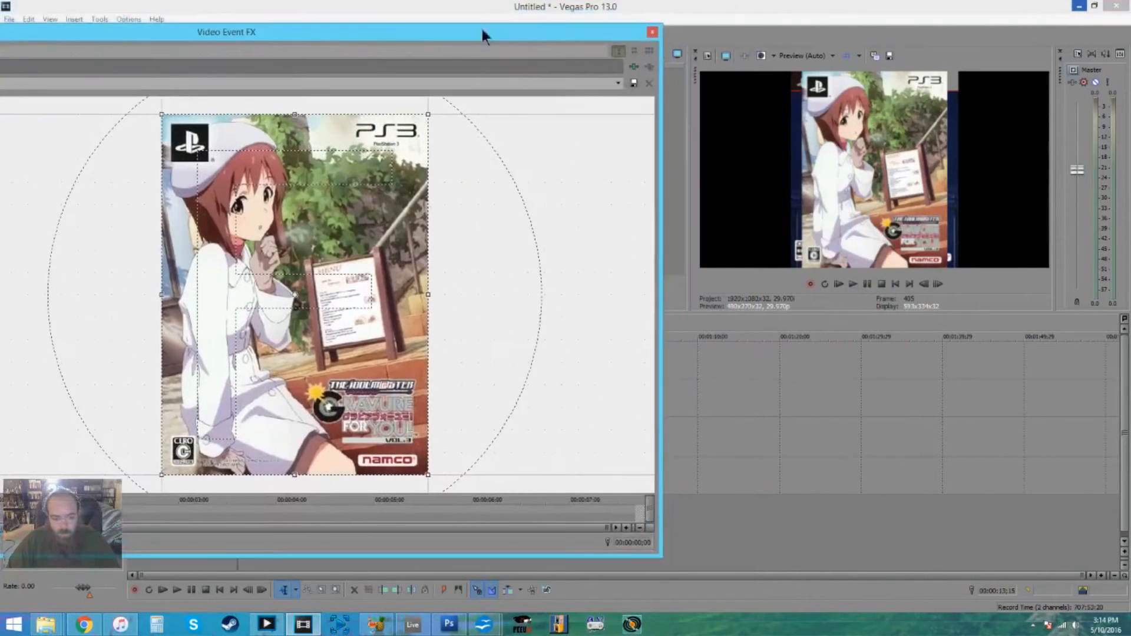
{"action": "left_click_drag", "start_coordinate": [305, 481], "coordinate": [295, 330]}
{"action": "left_click_drag", "start_coordinate": [291, 189], "coordinate": [289, 220]}
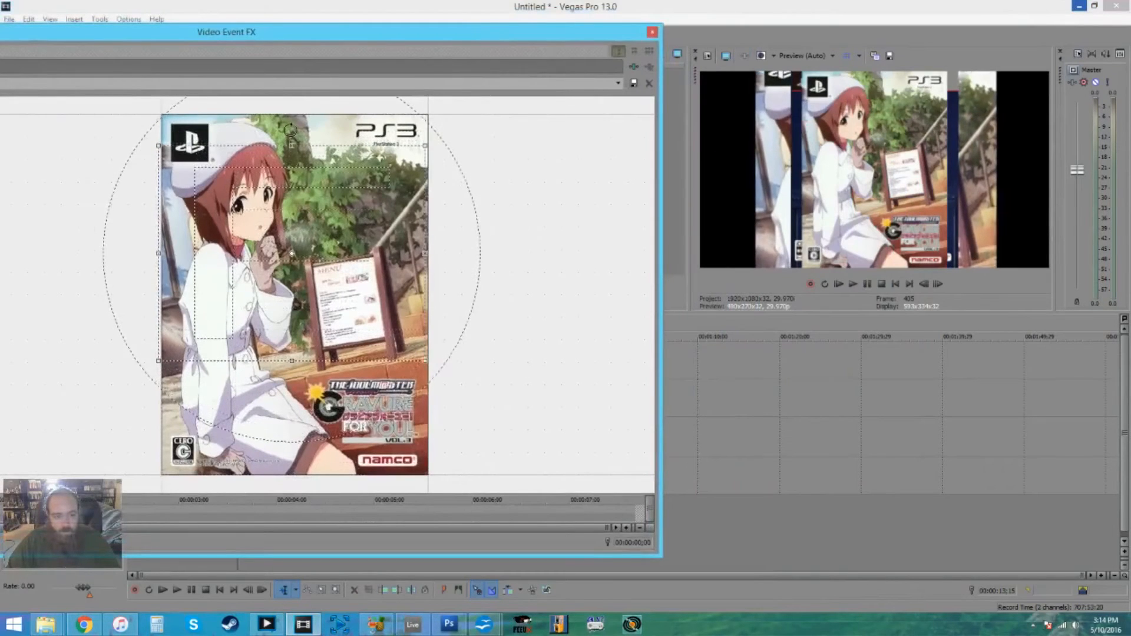
{"action": "left_click_drag", "start_coordinate": [292, 145], "coordinate": [289, 232]}
{"action": "left_click_drag", "start_coordinate": [165, 275], "coordinate": [168, 275]}
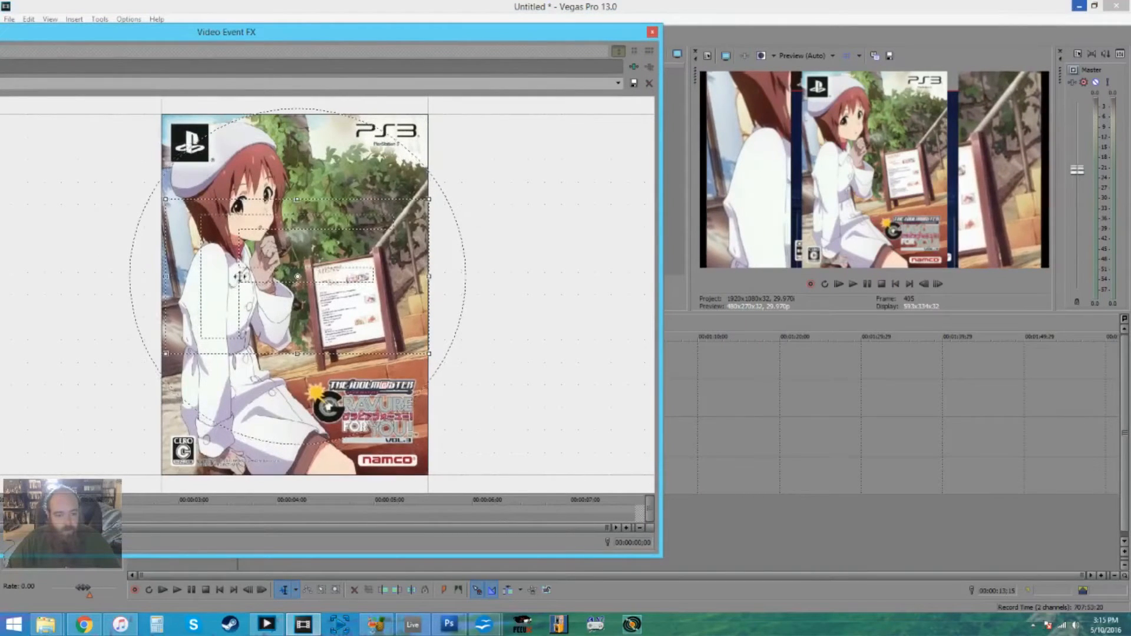
{"action": "left_click_drag", "start_coordinate": [433, 277], "coordinate": [431, 275]}
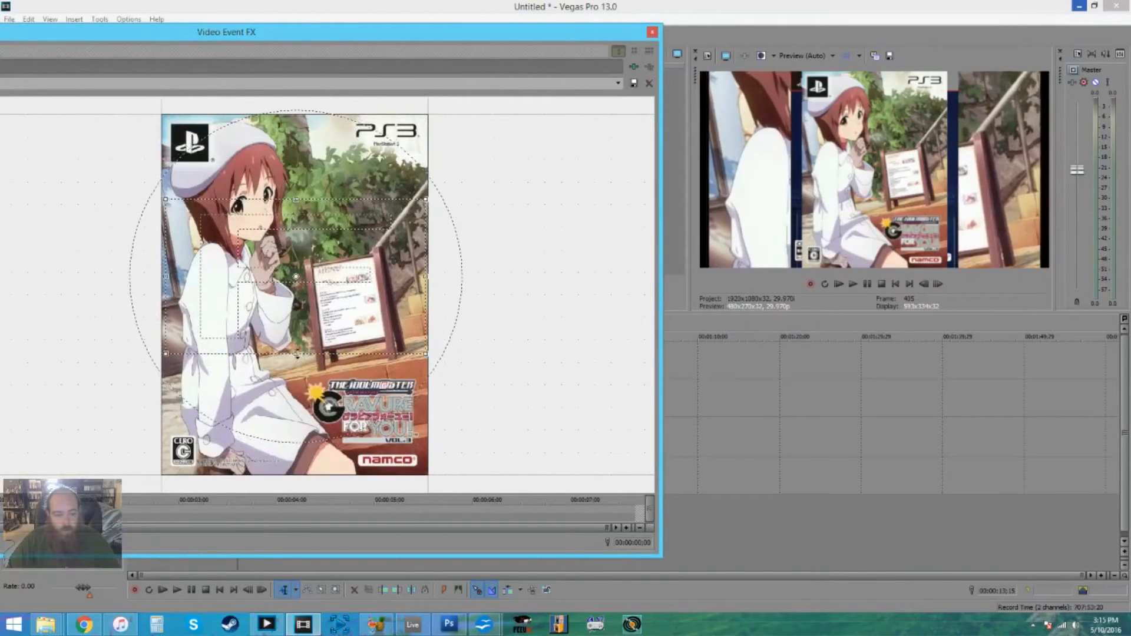
{"action": "left_click_drag", "start_coordinate": [297, 354], "coordinate": [290, 278]}
{"action": "left_click", "coordinate": [652, 31]}
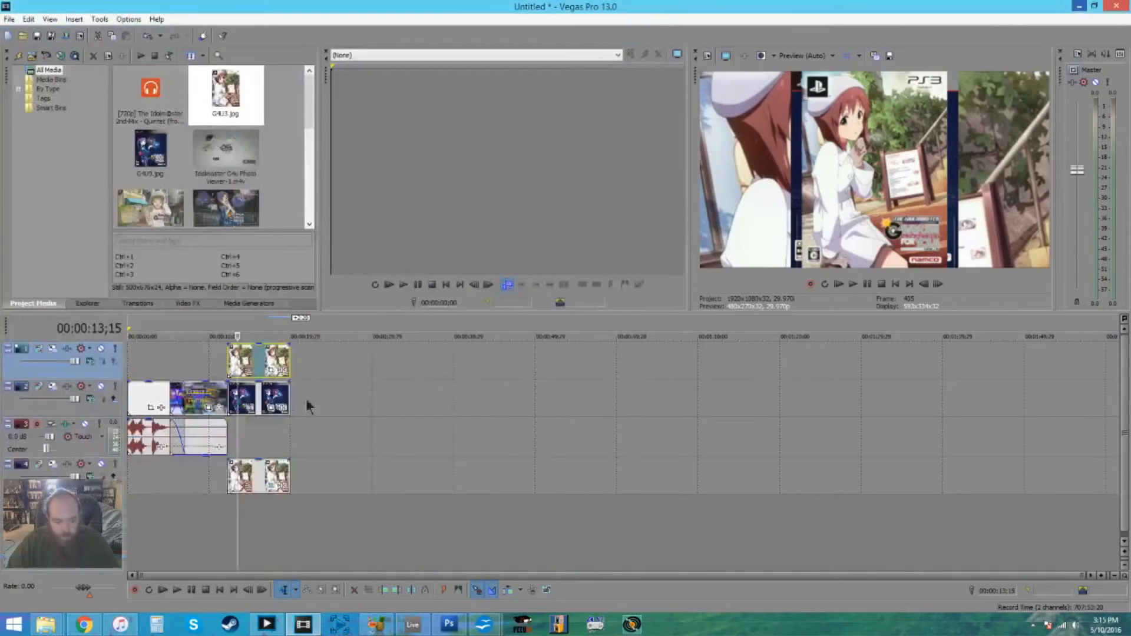
- Widen the G4U9.jpg crop area to its right so the cover sits on the left side of the frame
{"action": "left_click", "coordinate": [270, 409]}
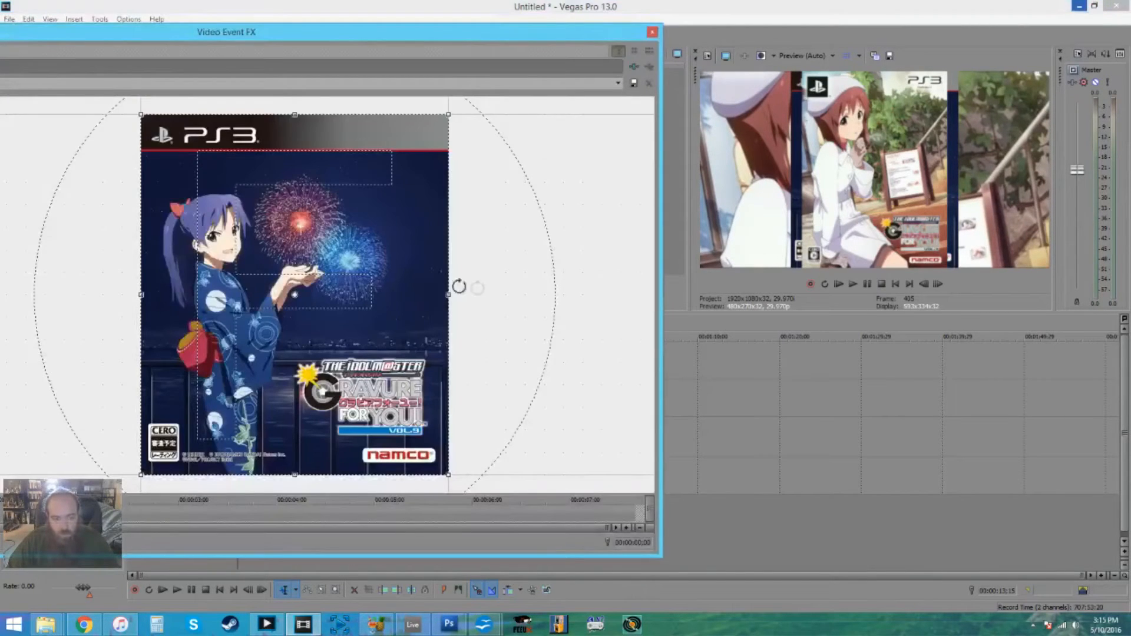
{"action": "left_click_drag", "start_coordinate": [447, 293], "coordinate": [713, 317]}
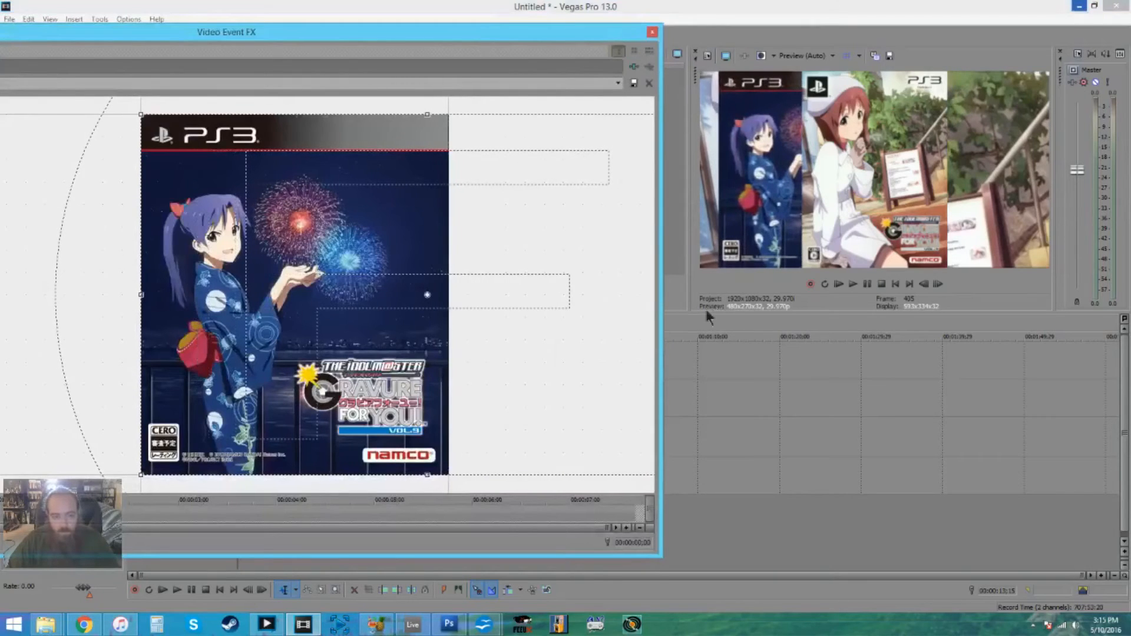
{"action": "scroll", "coordinate": [423, 311], "scroll_direction": "down", "scroll_amount": 5}
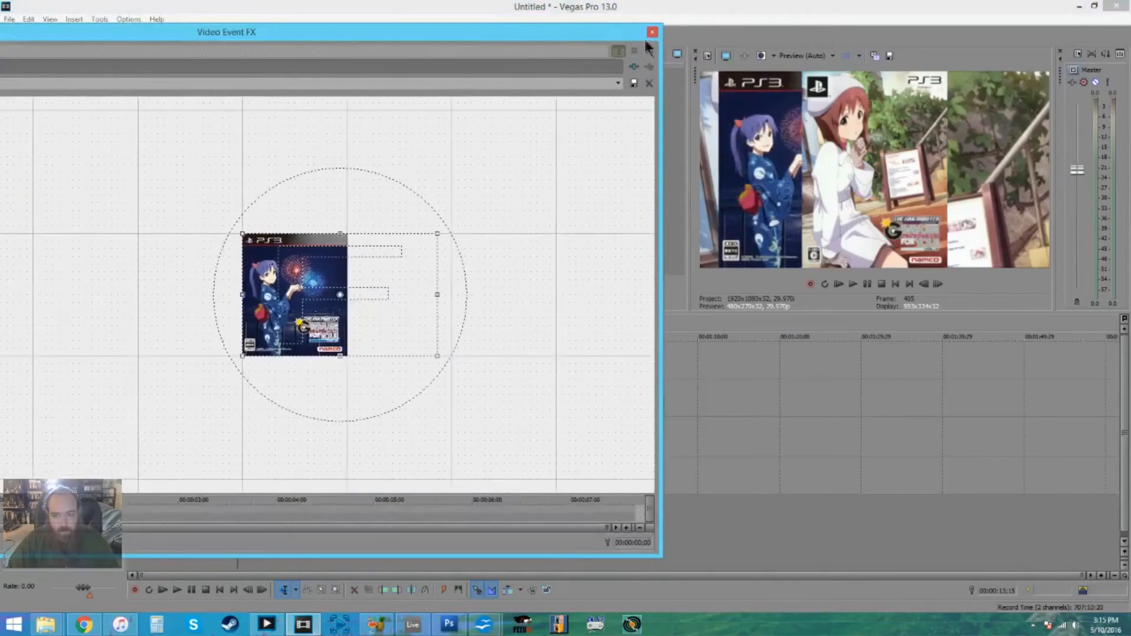
{"action": "left_click", "coordinate": [651, 32]}
- Widen the top-track G4U3.jpg crop area to its left so the cover sits on the right, clear of the G4U9 cover
{"action": "left_click", "coordinate": [274, 372]}
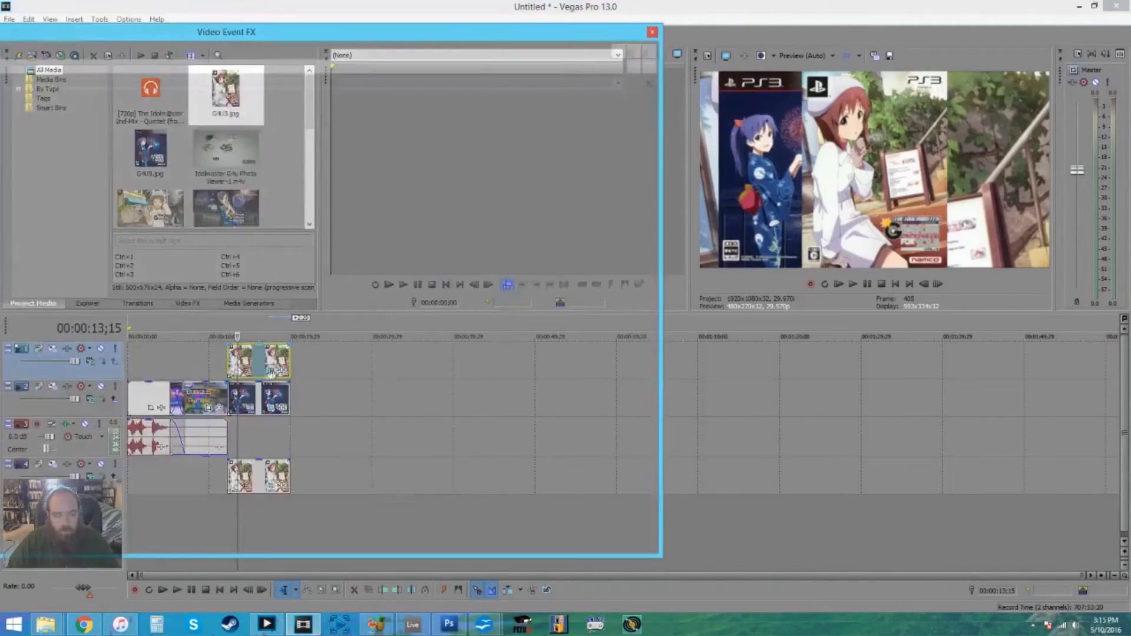
{"action": "left_click_drag", "start_coordinate": [155, 296], "coordinate": [90, 293]}
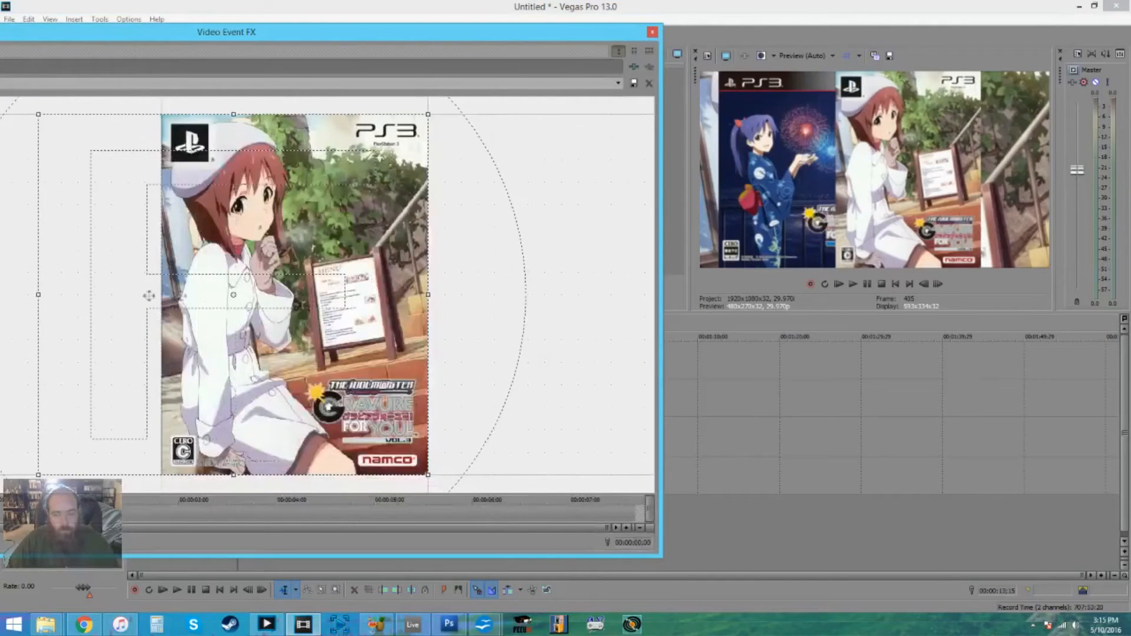
{"action": "scroll", "coordinate": [147, 295], "scroll_direction": "down", "scroll_amount": 6}
{"action": "left_click_drag", "start_coordinate": [234, 295], "coordinate": [183, 294]}
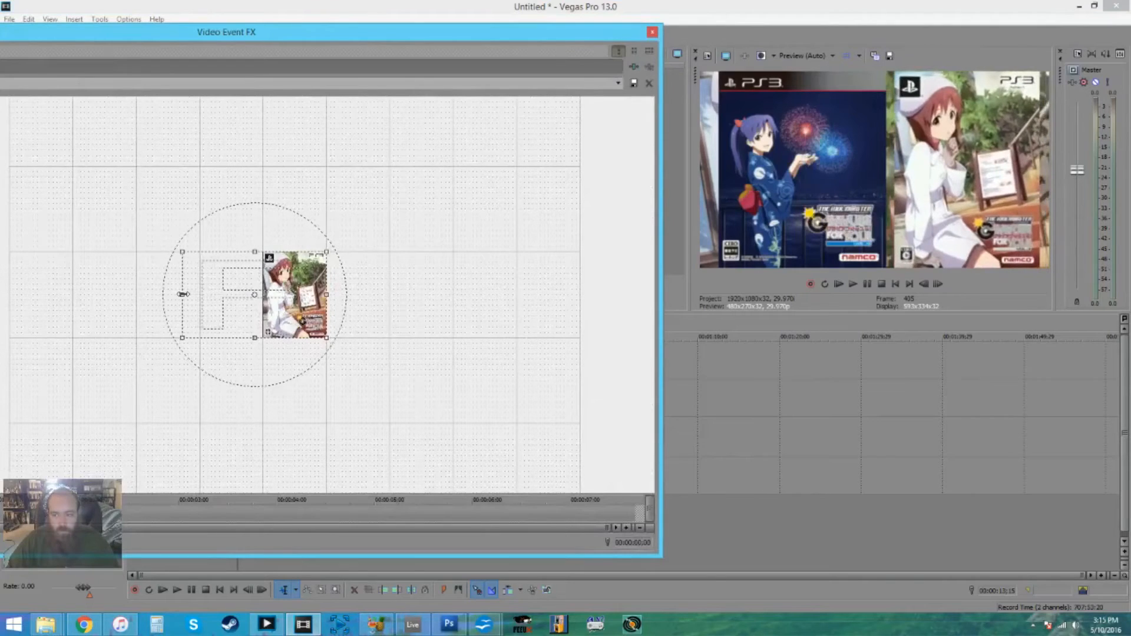
{"action": "left_click", "coordinate": [652, 32]}
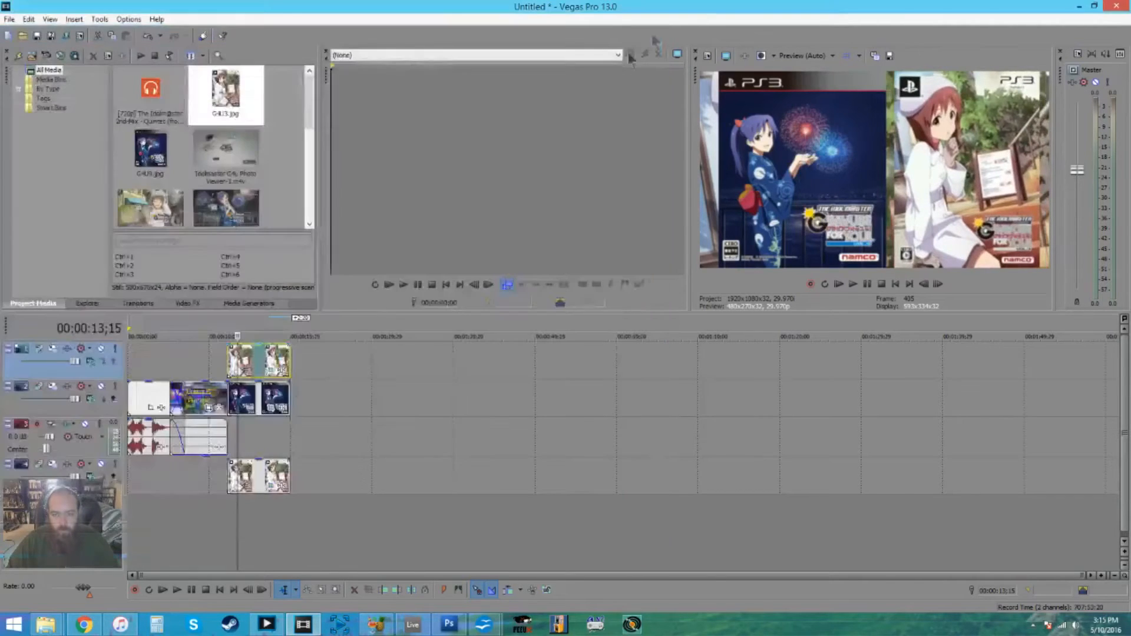
- Apply a blur video effect to the background G4U3.jpg on the bottom track
{"action": "left_click", "coordinate": [188, 303]}
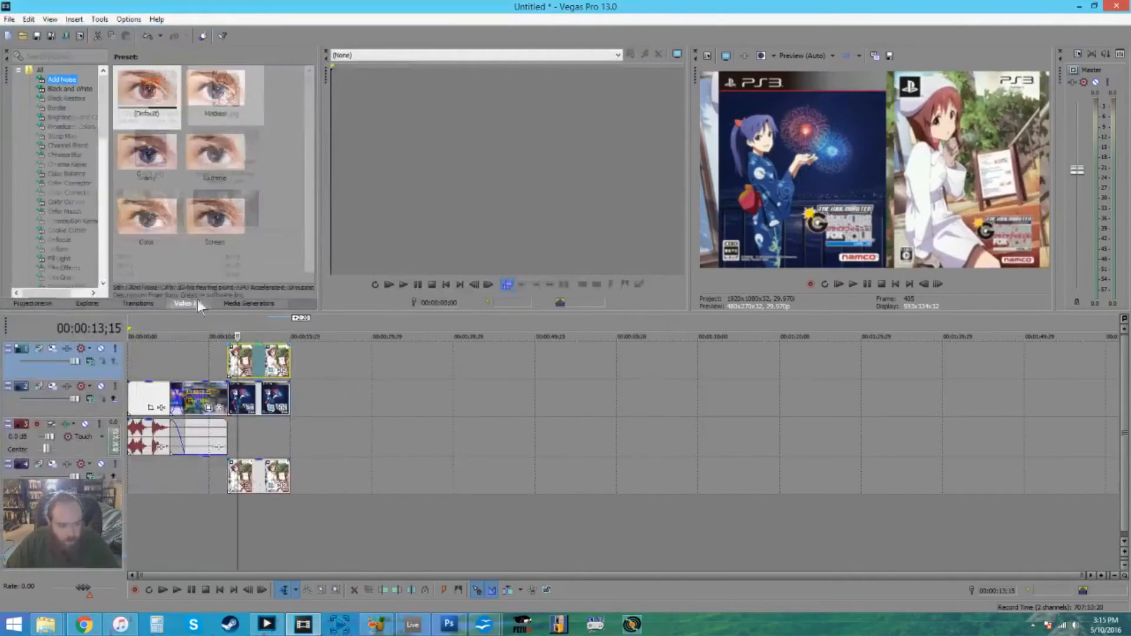
{"action": "scroll", "coordinate": [101, 129], "scroll_direction": "down", "scroll_amount": 2}
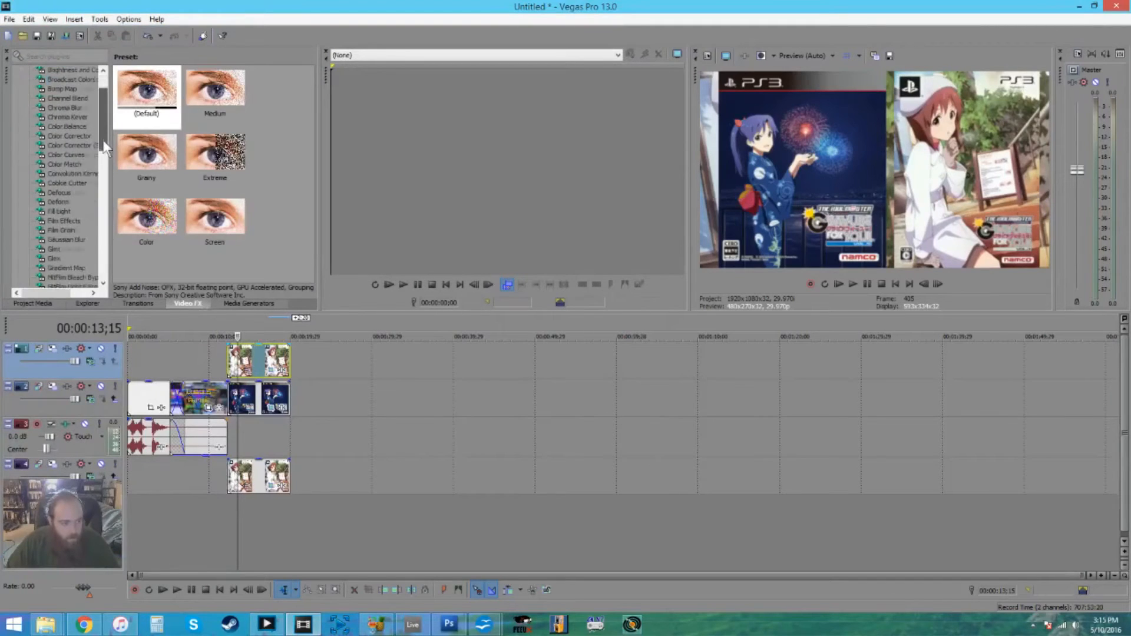
{"action": "left_click_drag", "start_coordinate": [263, 463], "coordinate": [265, 465]}
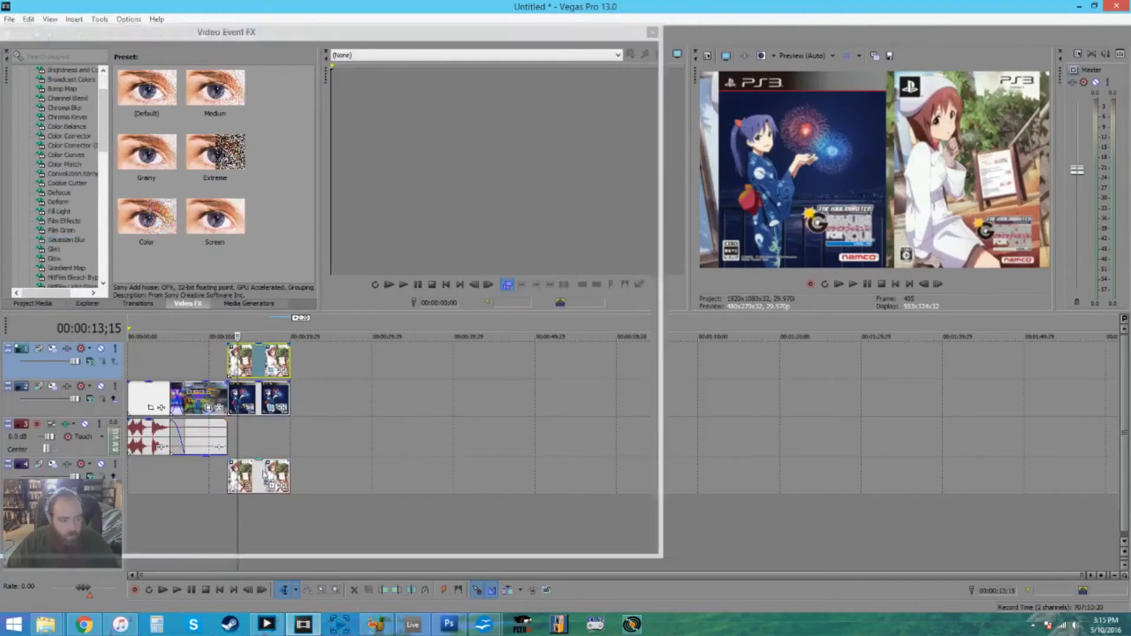
{"action": "left_click", "coordinate": [652, 32]}
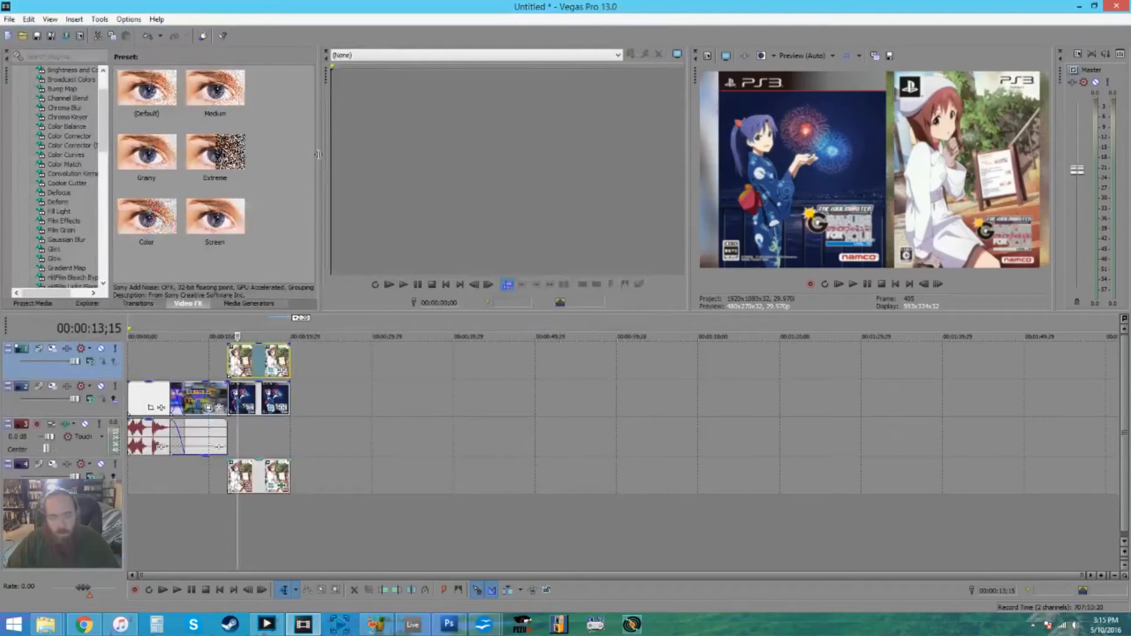
- Search the video effects for "drop shadow" and show the Layer Dimensionality presets
{"action": "left_click_drag", "start_coordinate": [100, 147], "coordinate": [104, 115]}
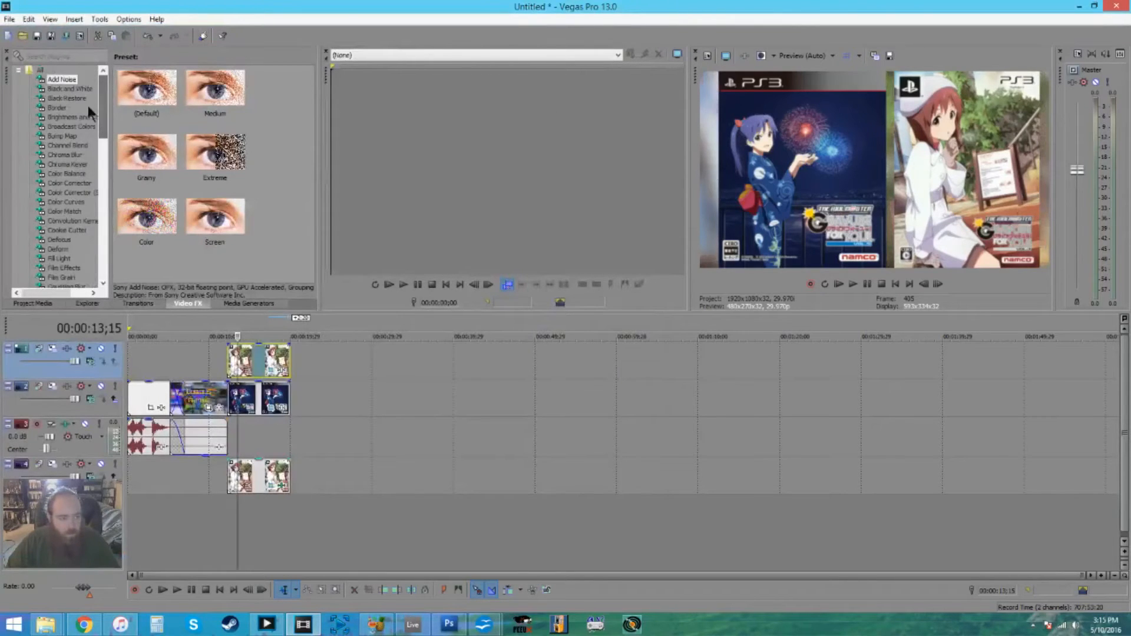
{"action": "left_click", "coordinate": [55, 57]}
{"action": "type", "text": "d"}
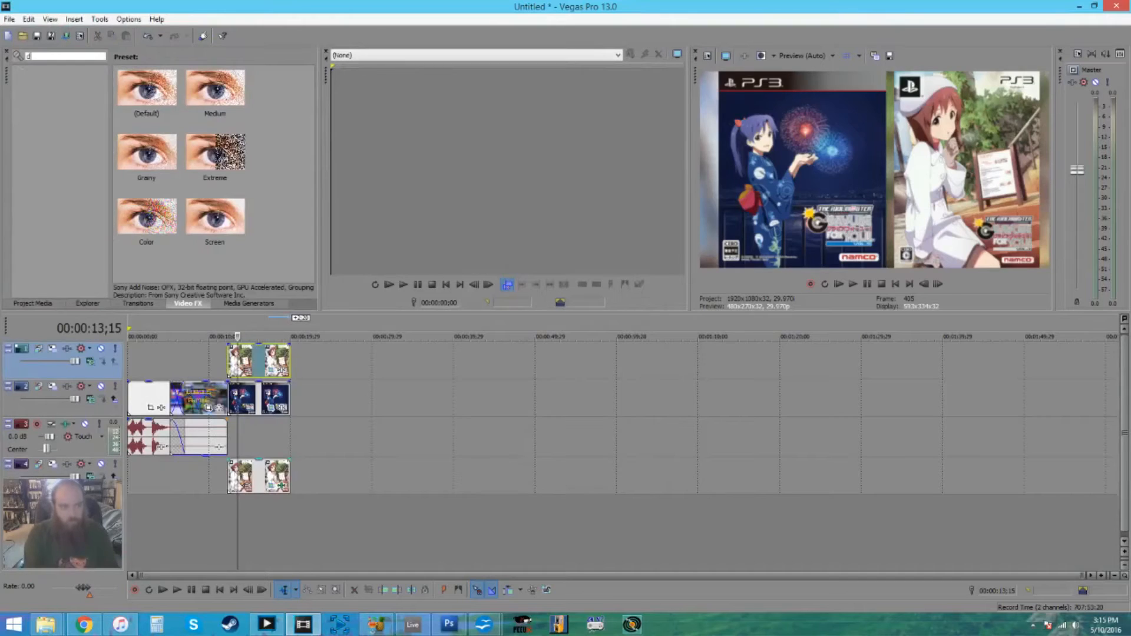
{"action": "type", "text": "rop shadow"}
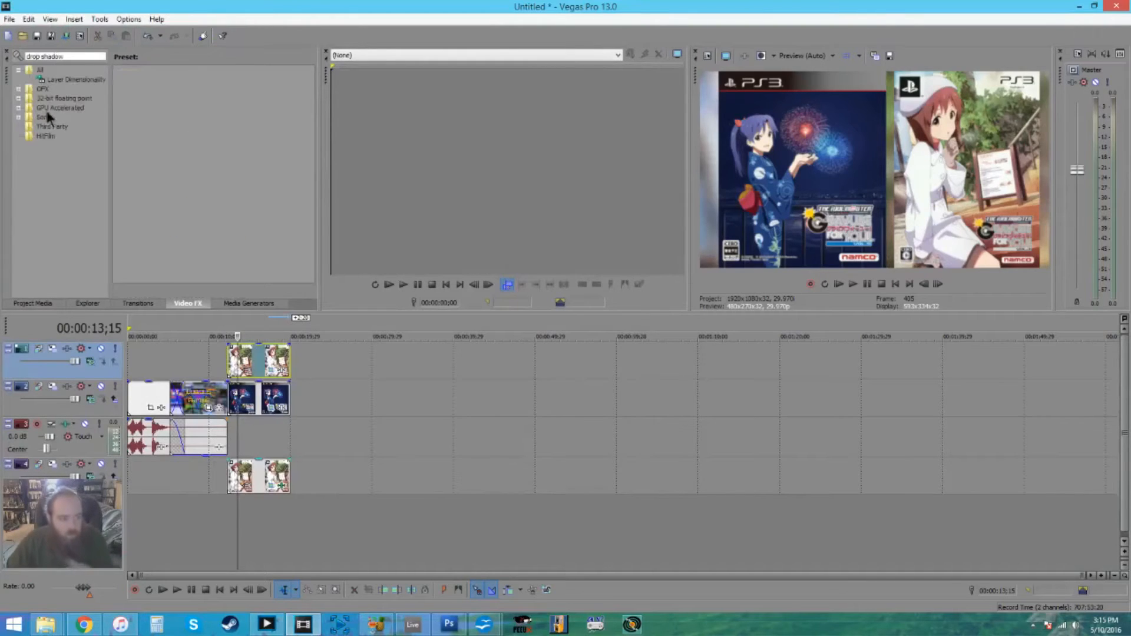
{"action": "left_click", "coordinate": [50, 83]}
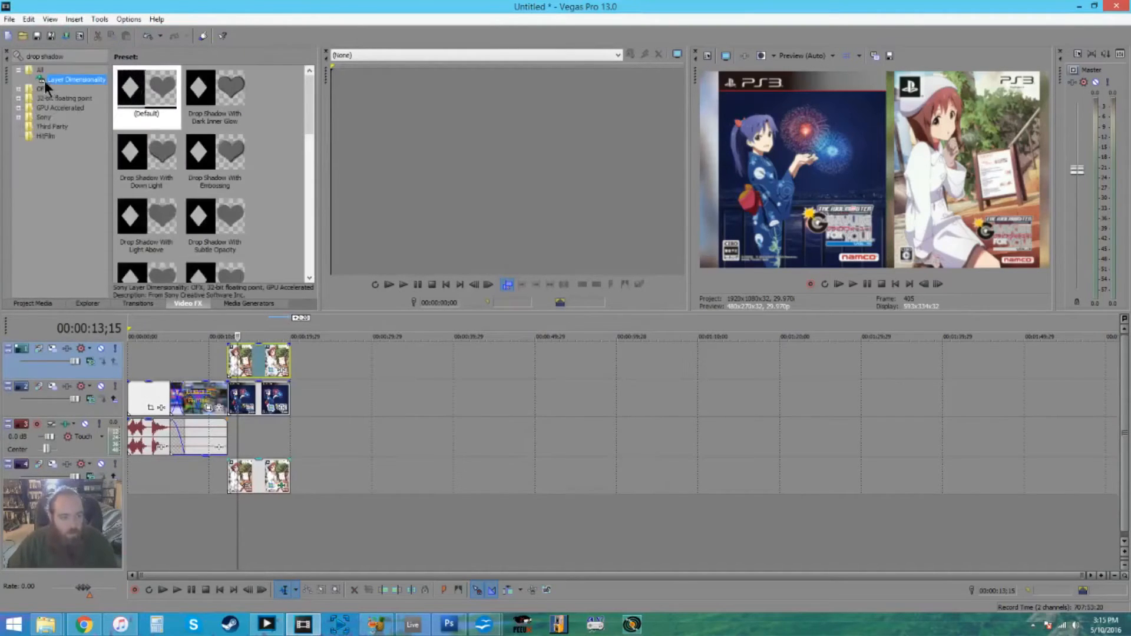
- Apply the default Layer Dimensionality preset to the top-track G4U3.jpg and set its shadow type to Drop
{"action": "left_click_drag", "start_coordinate": [234, 324], "coordinate": [251, 357]}
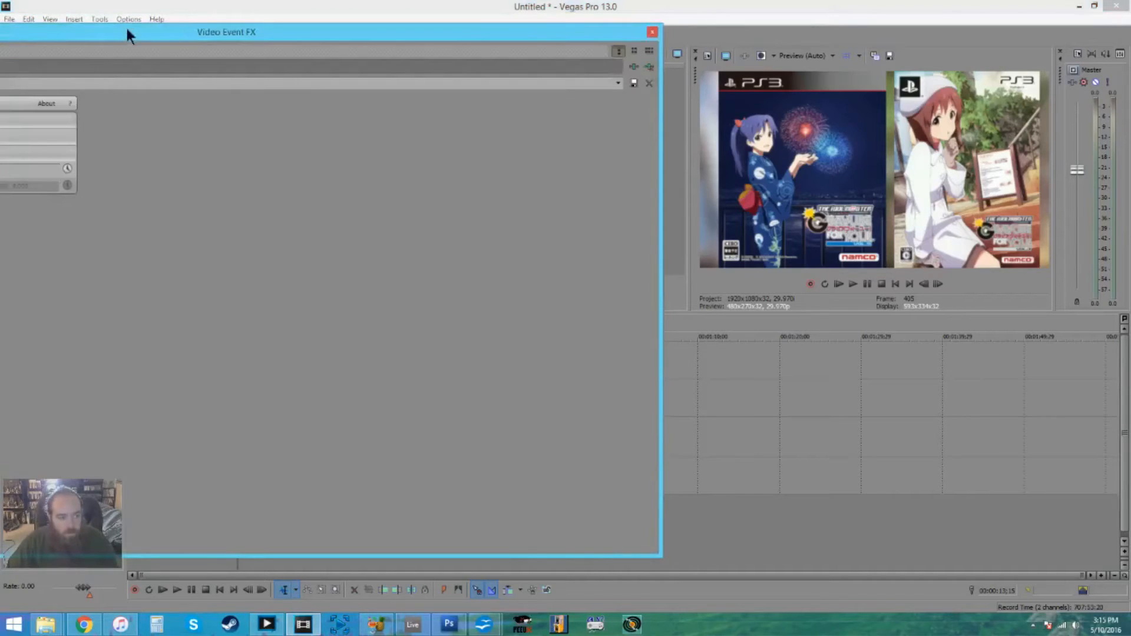
{"action": "left_click_drag", "start_coordinate": [128, 33], "coordinate": [393, 42]}
{"action": "left_click", "coordinate": [73, 131]}
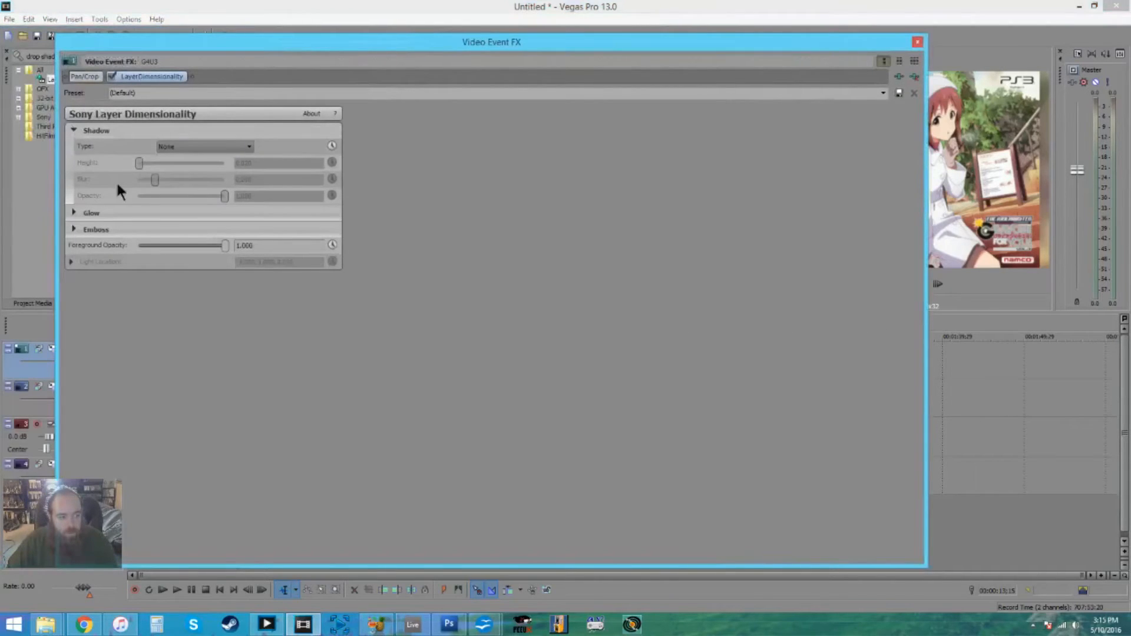
{"action": "left_click", "coordinate": [176, 148]}
{"action": "left_click", "coordinate": [183, 165]}
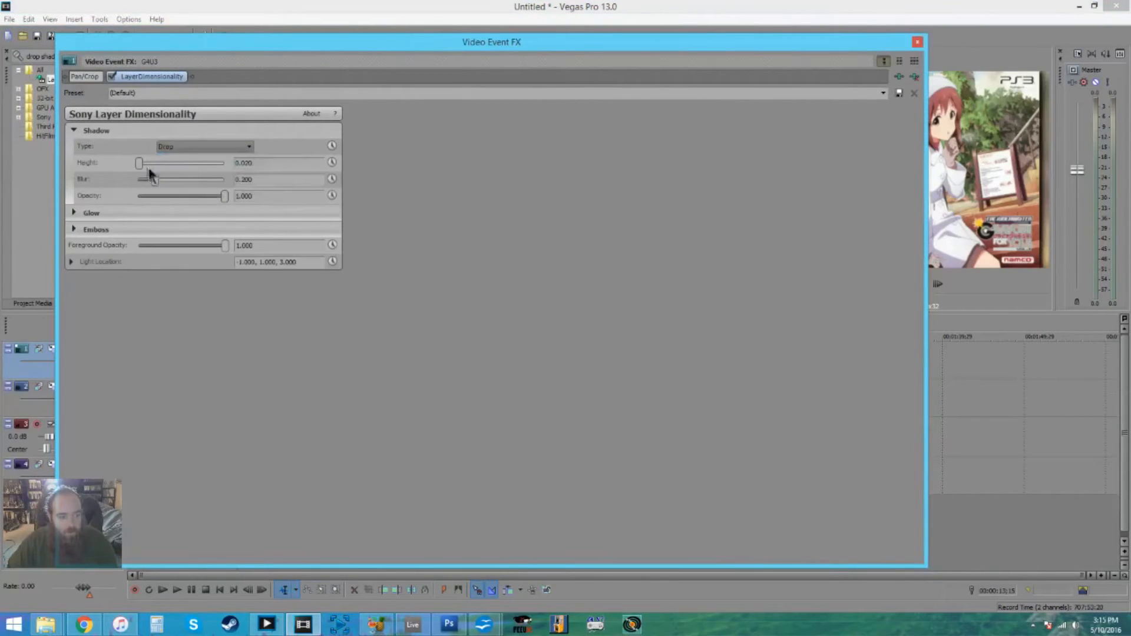
{"action": "left_click", "coordinate": [918, 43]}
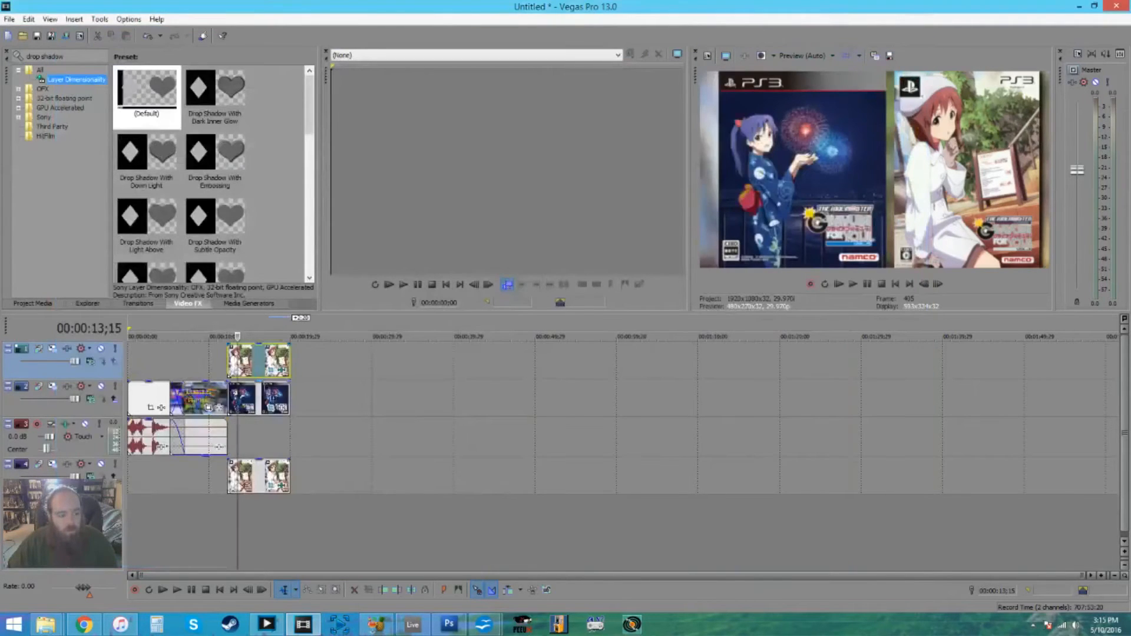
- Apply the default Layer Dimensionality preset to G4U9.jpg and set its shadow type to Drop
{"action": "left_click_drag", "start_coordinate": [147, 90], "coordinate": [260, 400]}
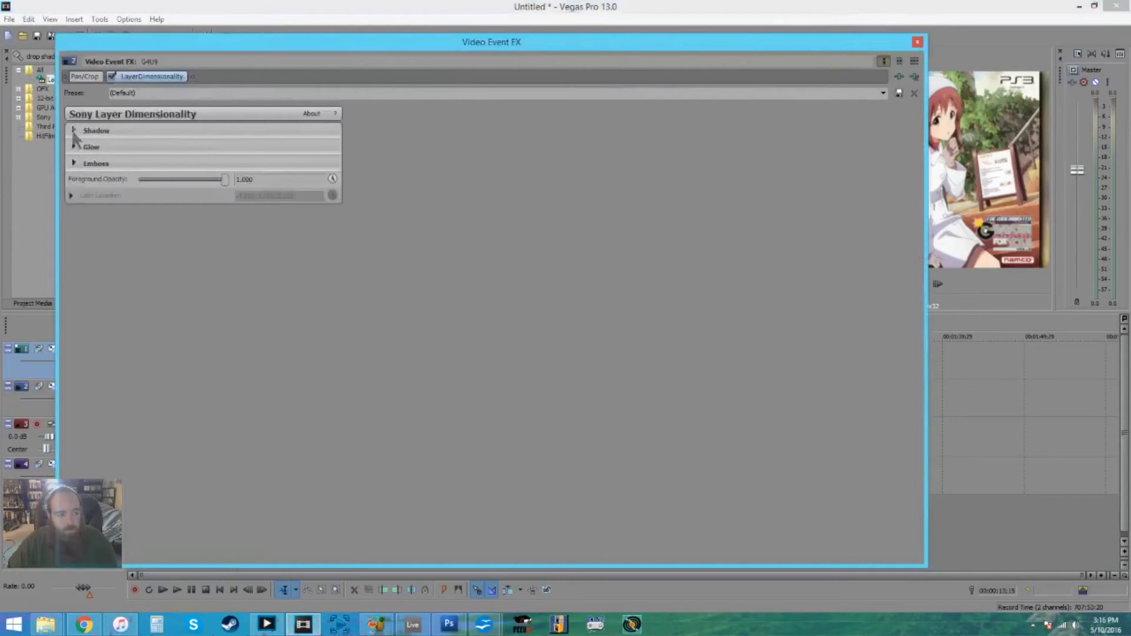
{"action": "left_click", "coordinate": [73, 130]}
{"action": "left_click", "coordinate": [177, 147]}
{"action": "left_click", "coordinate": [177, 165]}
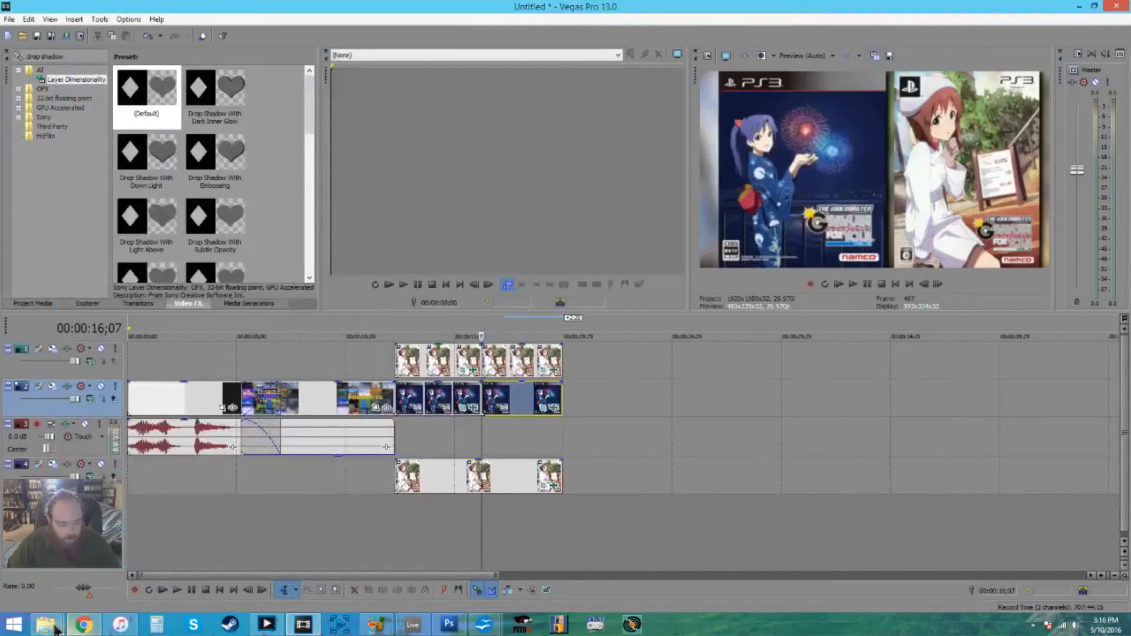
{"action": "mouse_move", "coordinate": [46, 624]}
{"action": "mouse_move", "coordinate": [101, 572]}
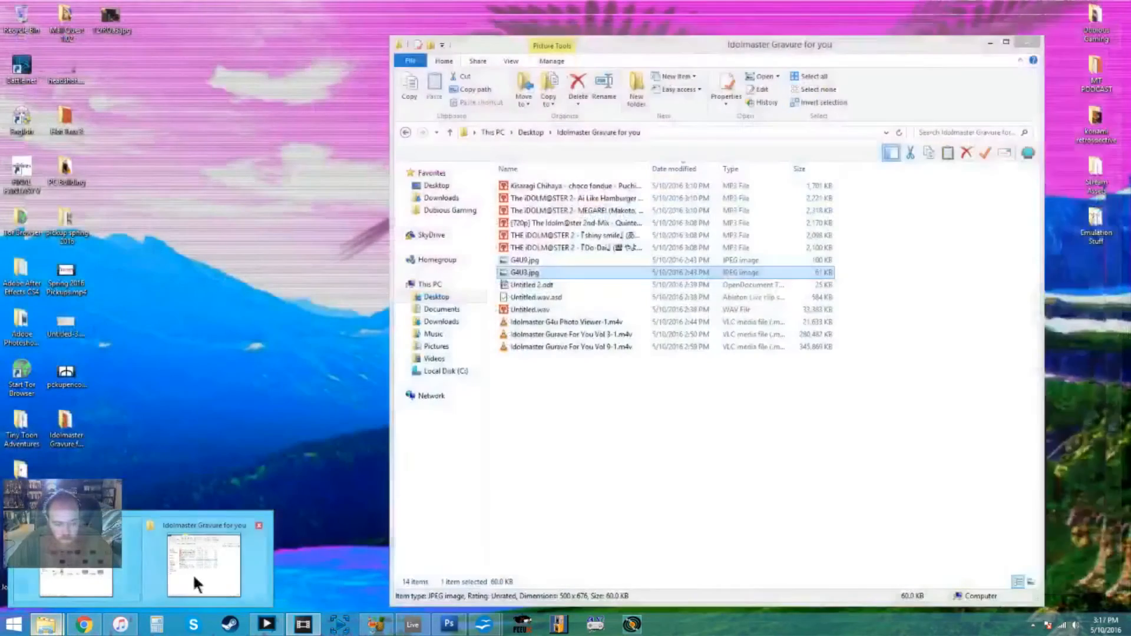
{"action": "left_click", "coordinate": [194, 572]}
{"action": "left_click", "coordinate": [990, 43]}
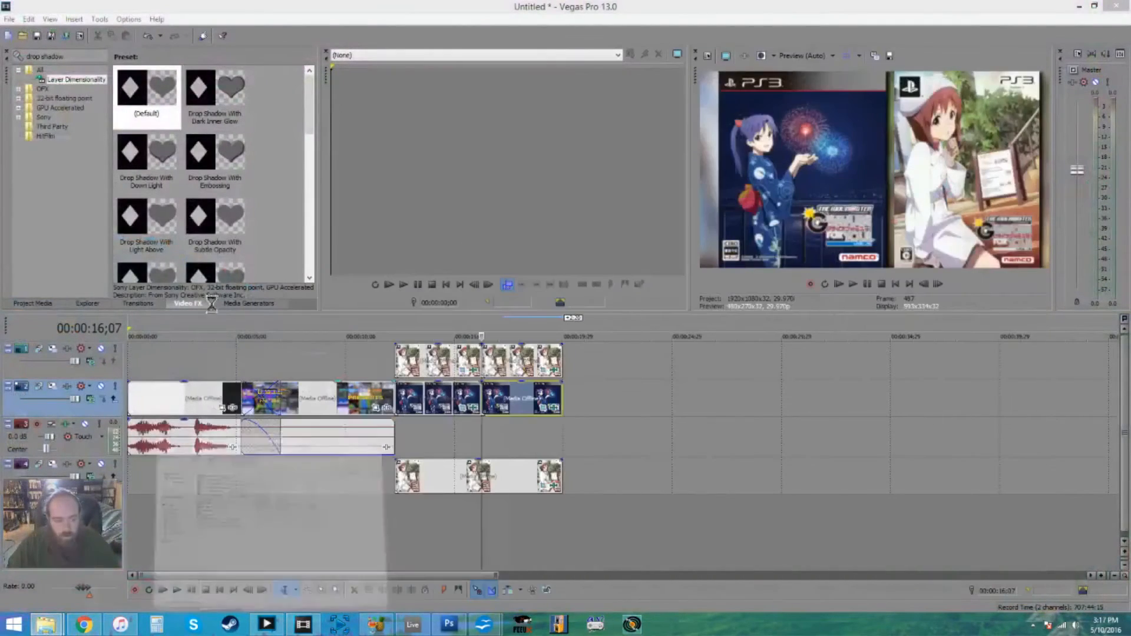
- Place Untitled.wav from the project media on the audio track just after the cover images end, and select the MT Intro audio
{"action": "left_click", "coordinate": [44, 306]}
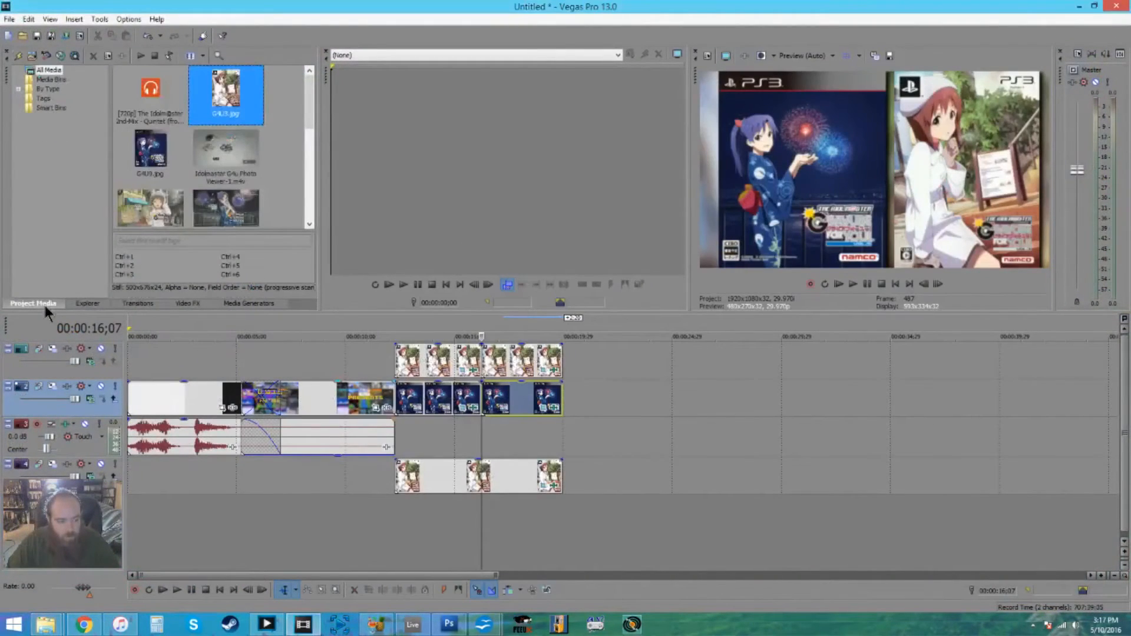
{"action": "left_click_drag", "start_coordinate": [313, 118], "coordinate": [309, 207]}
{"action": "left_click_drag", "start_coordinate": [236, 185], "coordinate": [568, 413]}
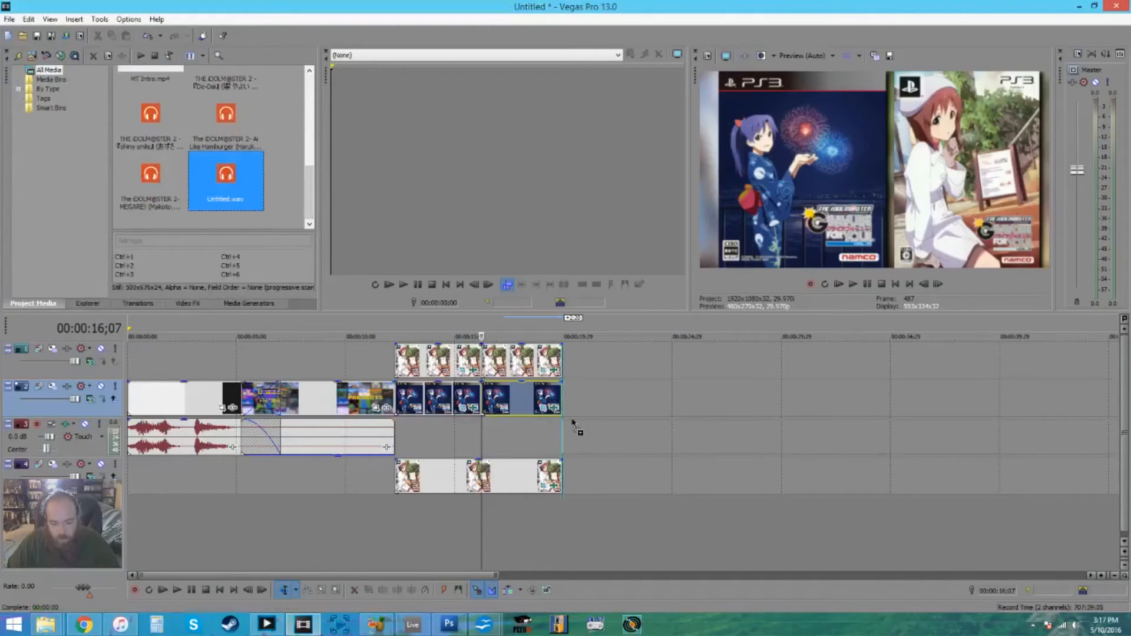
{"action": "left_click_drag", "start_coordinate": [575, 418], "coordinate": [577, 435]}
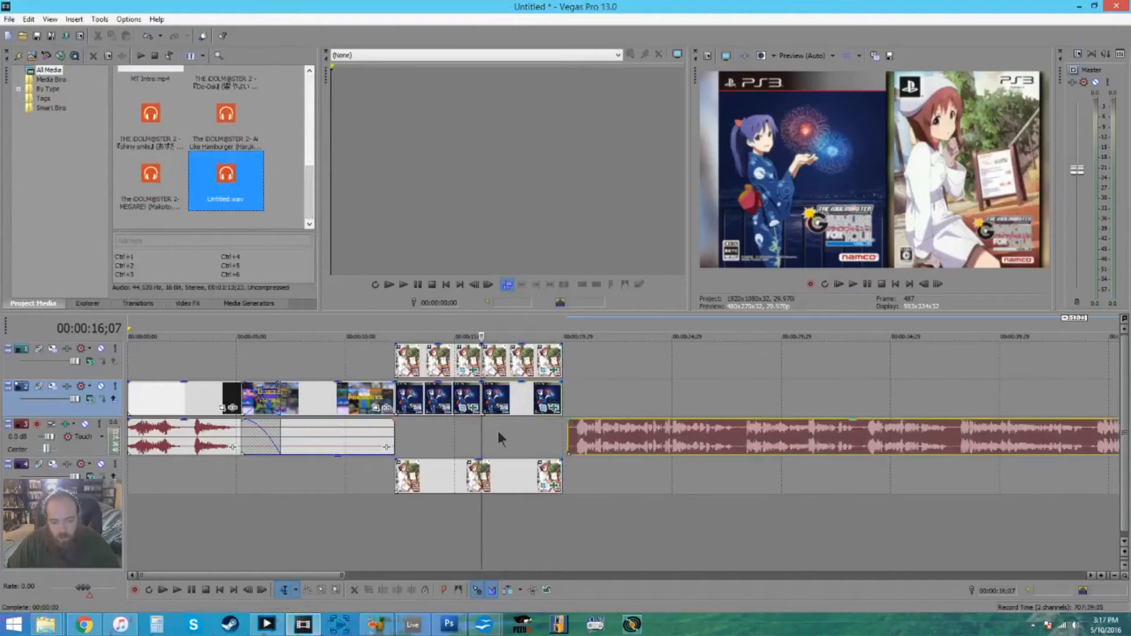
{"action": "left_click", "coordinate": [190, 437]}
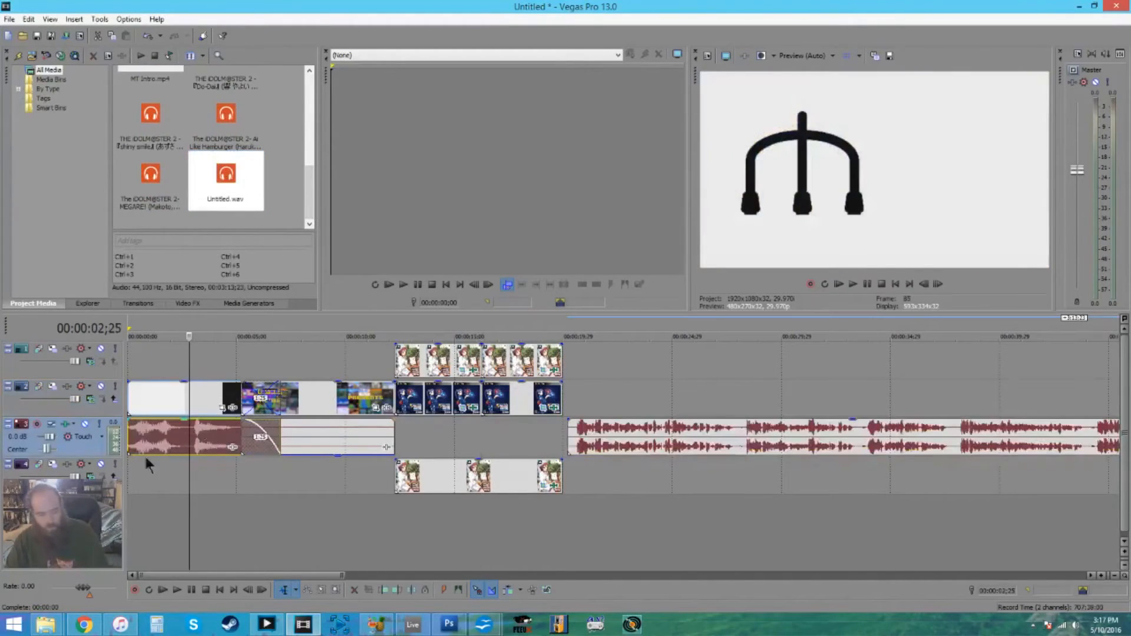
- Move the MT Intro audio onto a new audio track beneath the existing tracks, keeping its start at the project's beginning
{"action": "left_click_drag", "start_coordinate": [164, 445], "coordinate": [157, 508]}
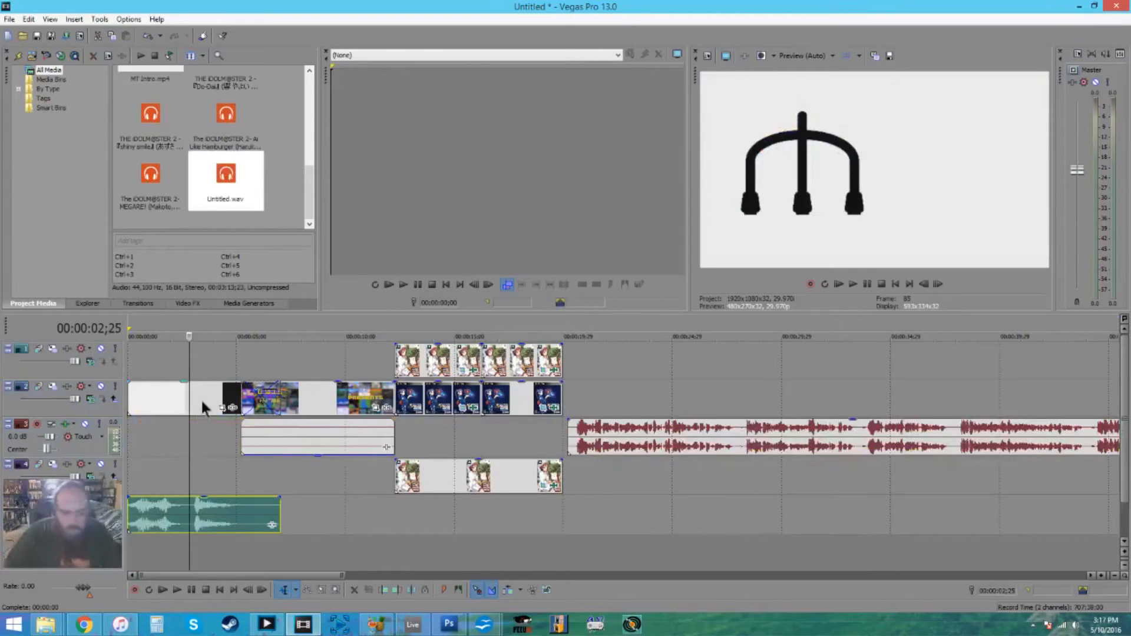
- Preview the Gurave For You Vol 9, Vol 3 and G4u Photo Viewer clips from the project media in the trimmer
{"action": "scroll", "coordinate": [306, 171], "scroll_direction": "up", "scroll_amount": 5}
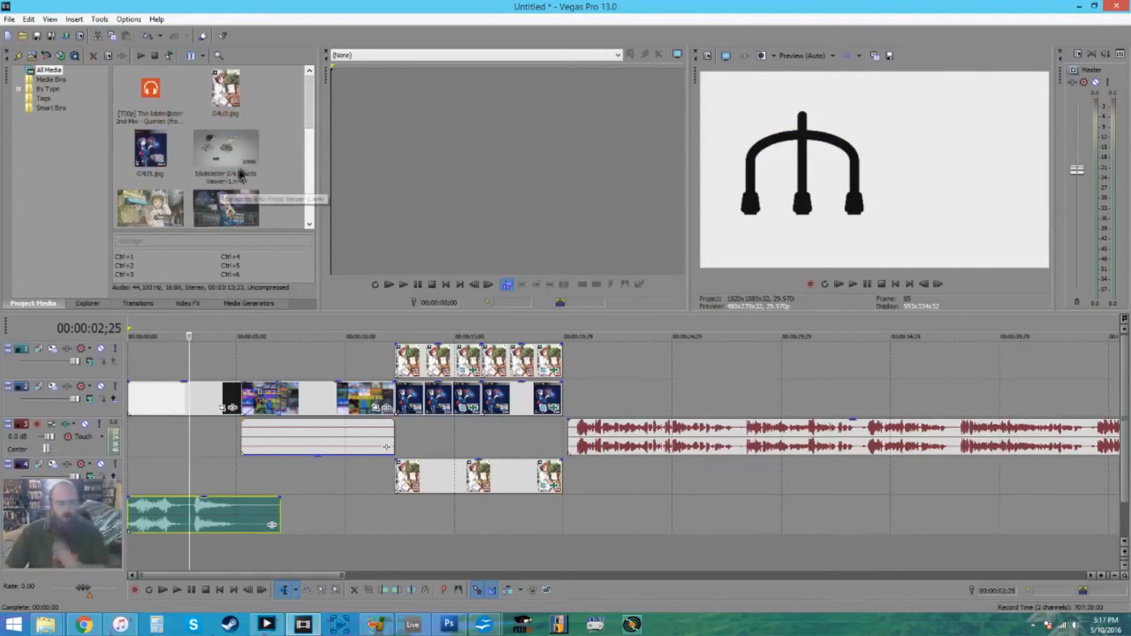
{"action": "double_click", "coordinate": [231, 207]}
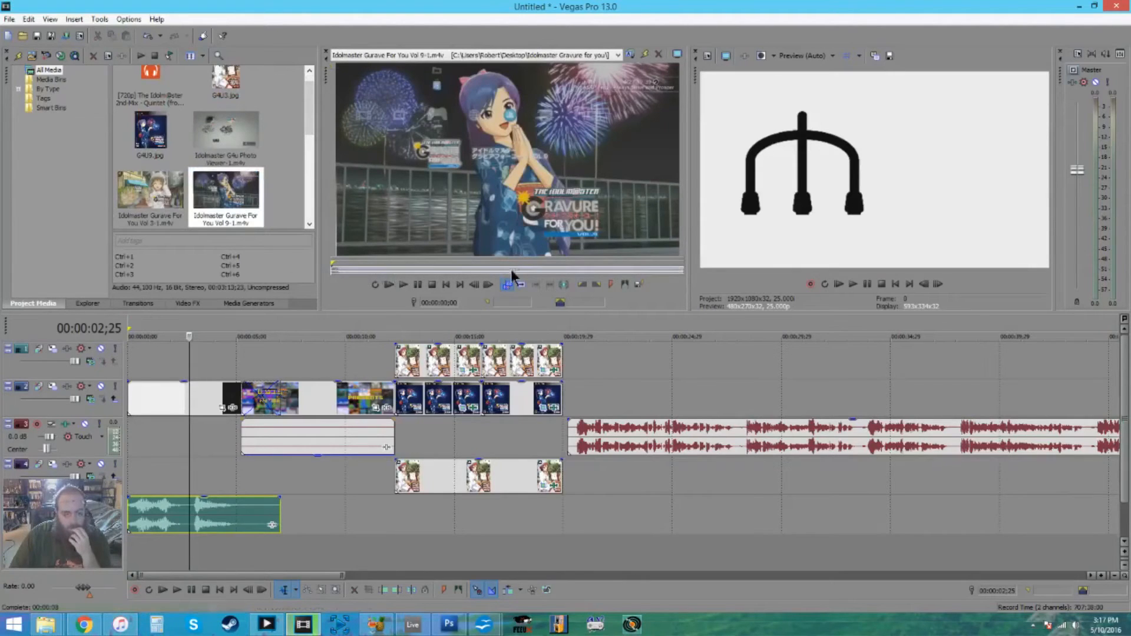
{"action": "double_click", "coordinate": [151, 190]}
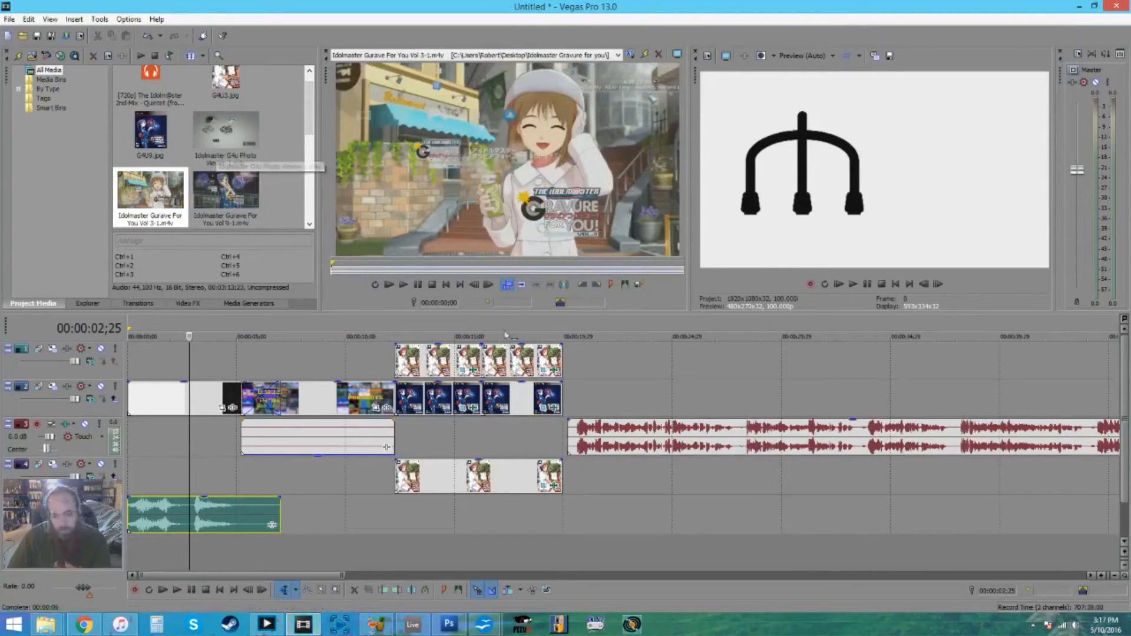
{"action": "double_click", "coordinate": [248, 145]}
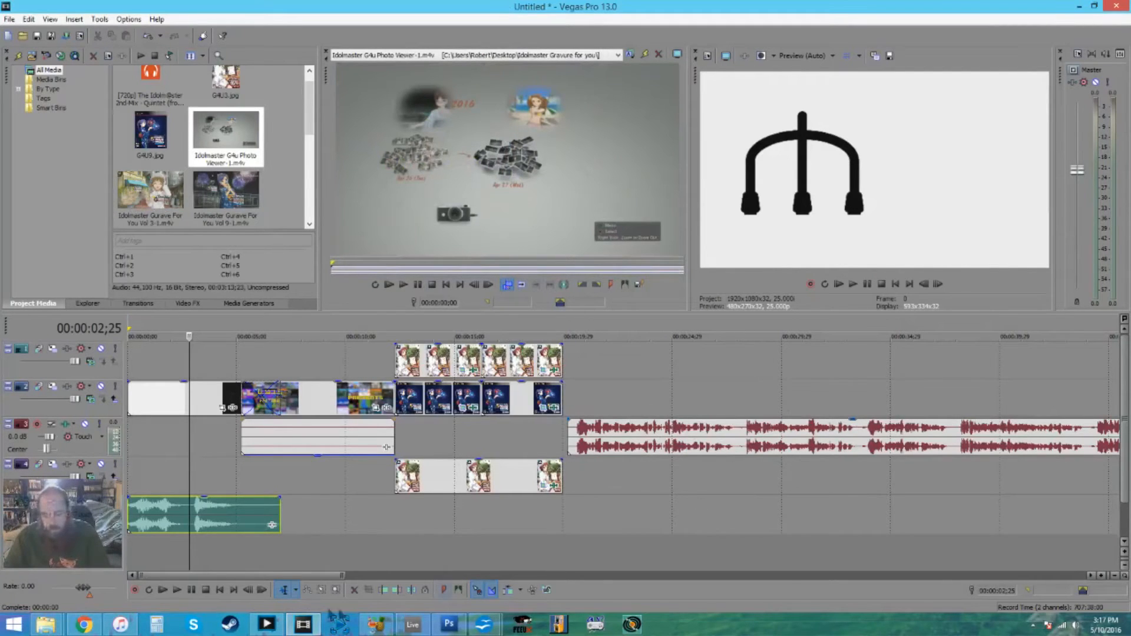
{"action": "left_click_drag", "start_coordinate": [341, 573], "coordinate": [1114, 586]}
{"action": "left_click_drag", "start_coordinate": [931, 576], "coordinate": [169, 572]}
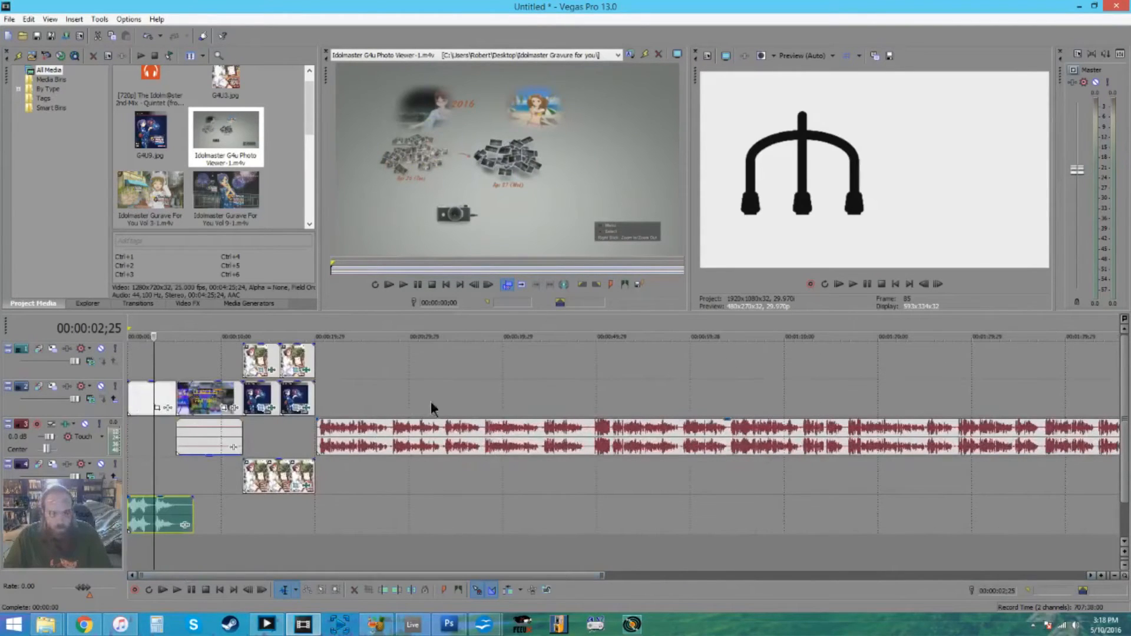
- Load Idolmaster Gurave For You Vol 3-1.m4v into the trimmer and look at footage further into the clip
{"action": "double_click", "coordinate": [161, 202]}
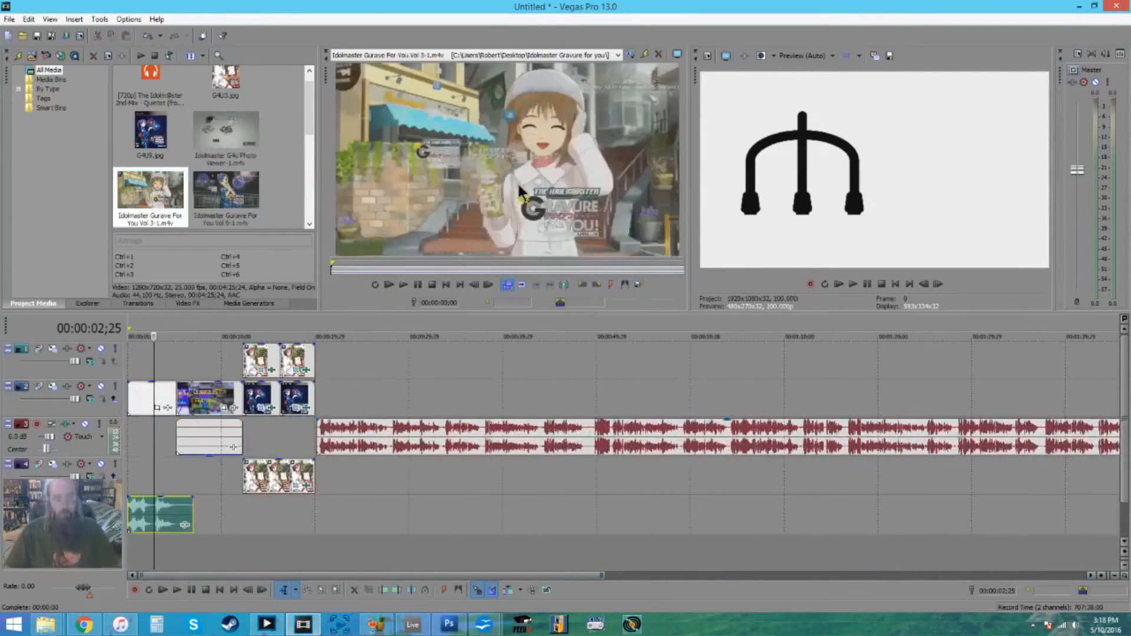
{"action": "left_click", "coordinate": [394, 268]}
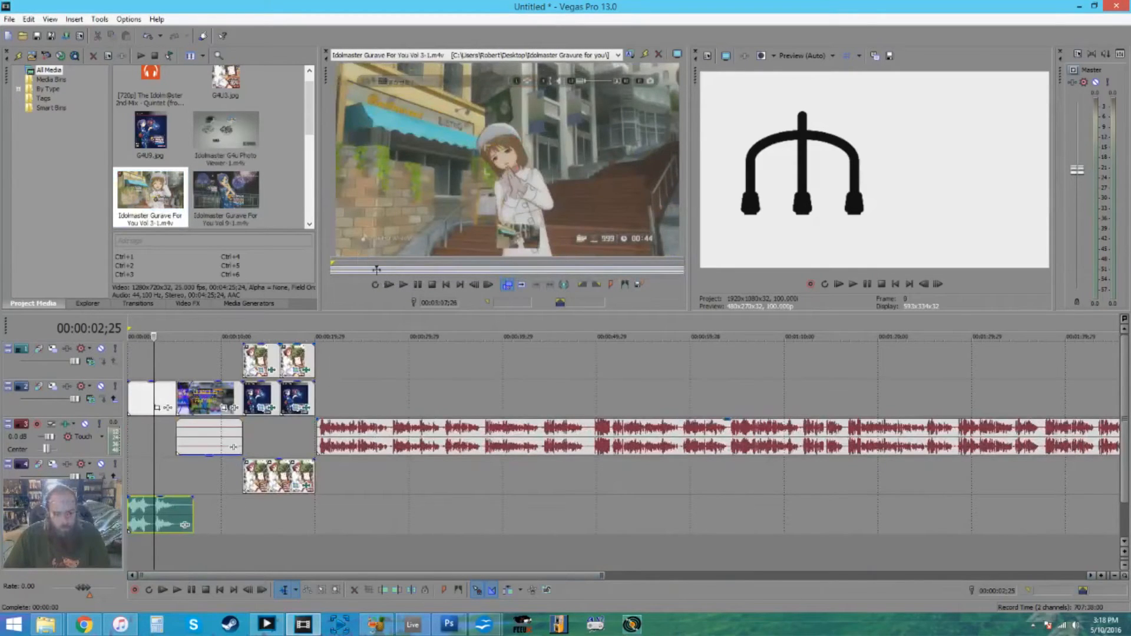
{"action": "left_click", "coordinate": [394, 270]}
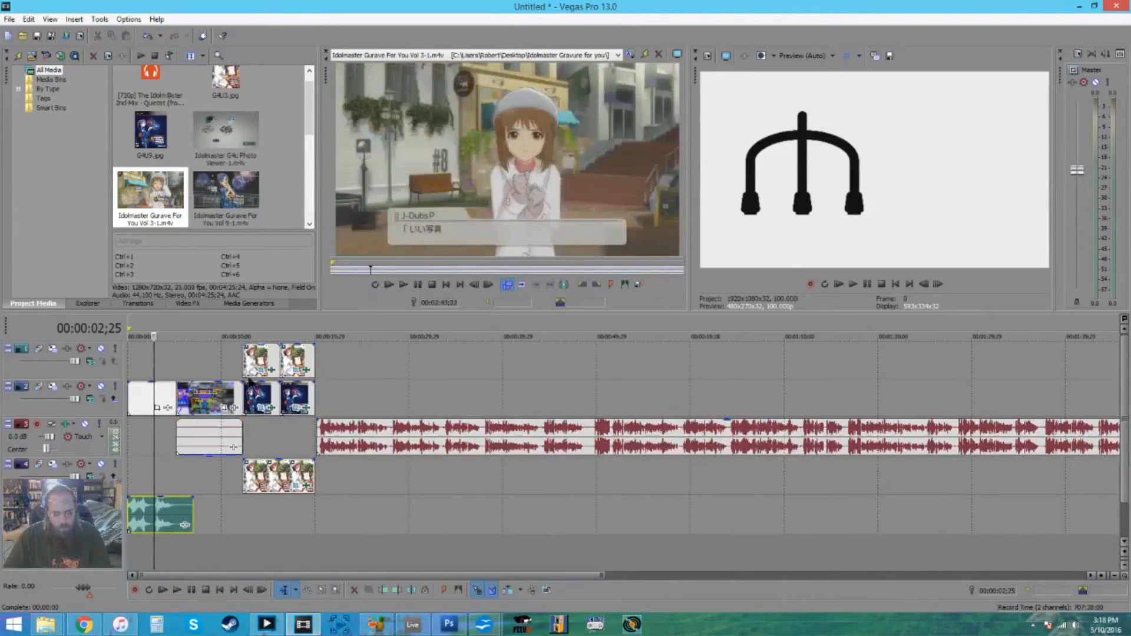
- Shift the Untitled.wav narration slightly later on its audio track, widening the gap after the cover images
{"action": "left_click_drag", "start_coordinate": [346, 441], "coordinate": [350, 440]}
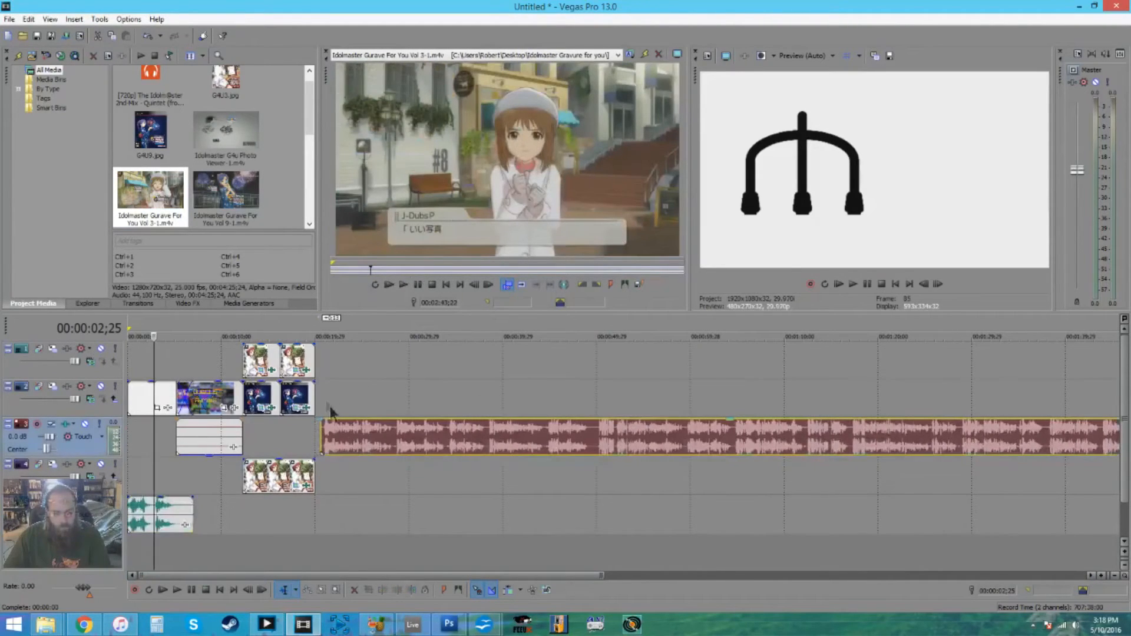
{"action": "scroll", "coordinate": [265, 439], "scroll_direction": "up", "scroll_amount": 4}
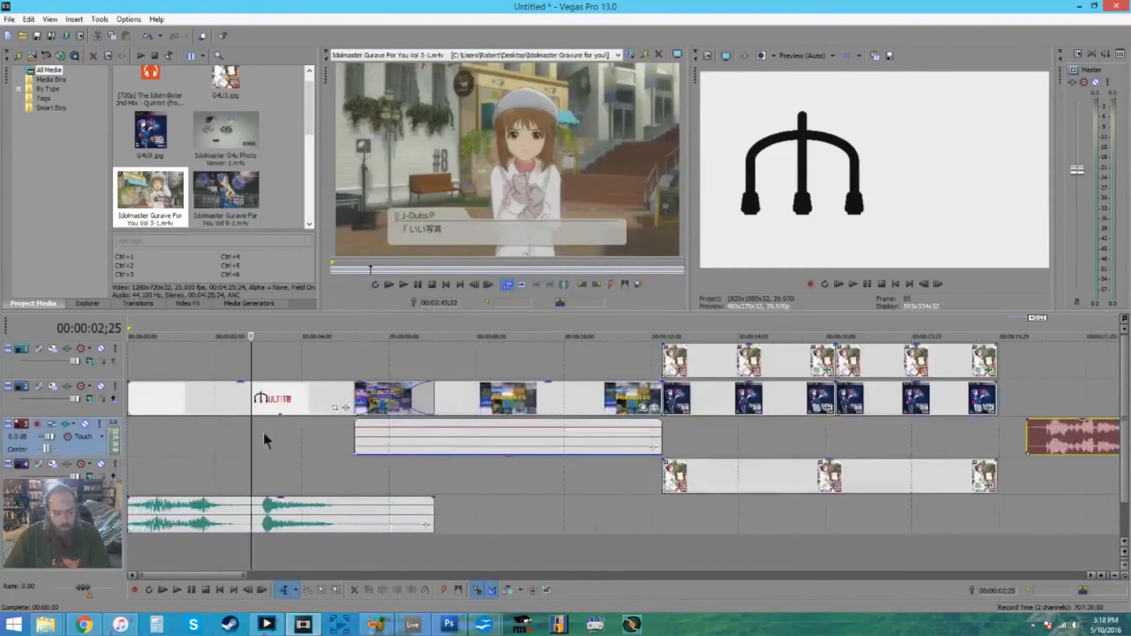
{"action": "scroll", "coordinate": [265, 439], "scroll_direction": "down", "scroll_amount": 2}
- Try short fade-ins on the top-track G4U3.jpg and on G4U9.jpg, and play the transition out of the intro
{"action": "left_click", "coordinate": [409, 365]}
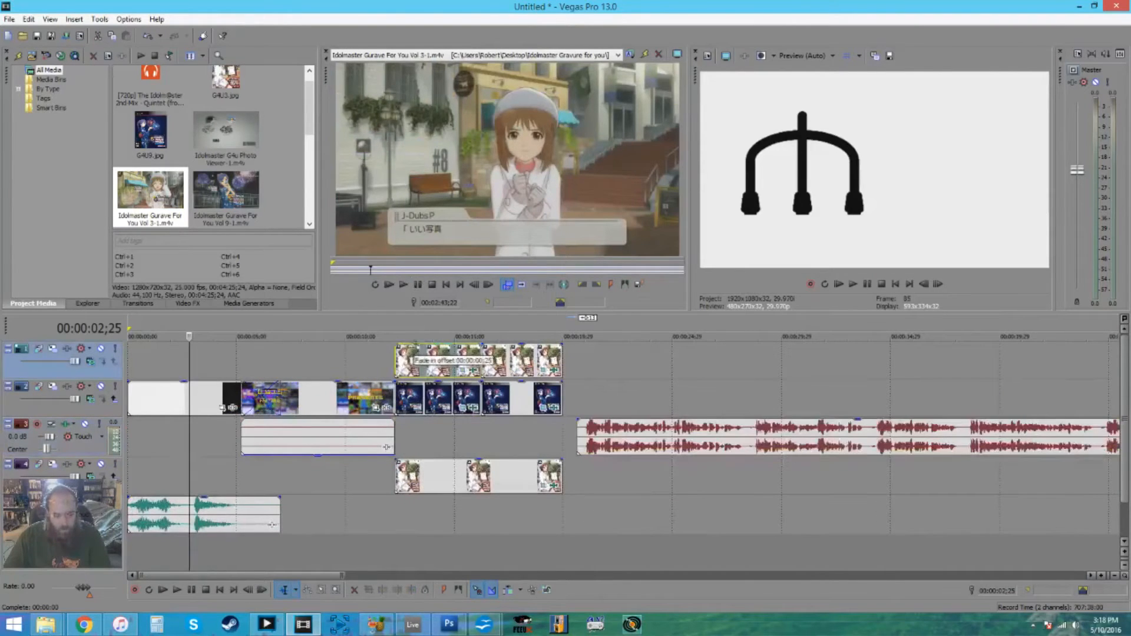
{"action": "left_click", "coordinate": [392, 390]}
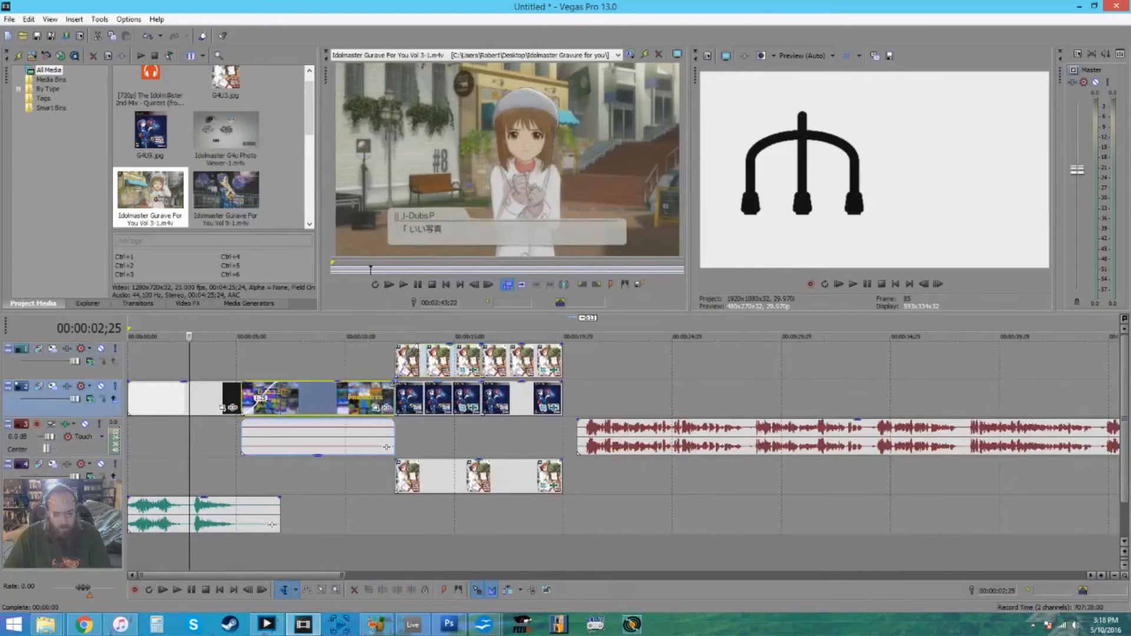
{"action": "left_click_drag", "start_coordinate": [400, 386], "coordinate": [417, 384]}
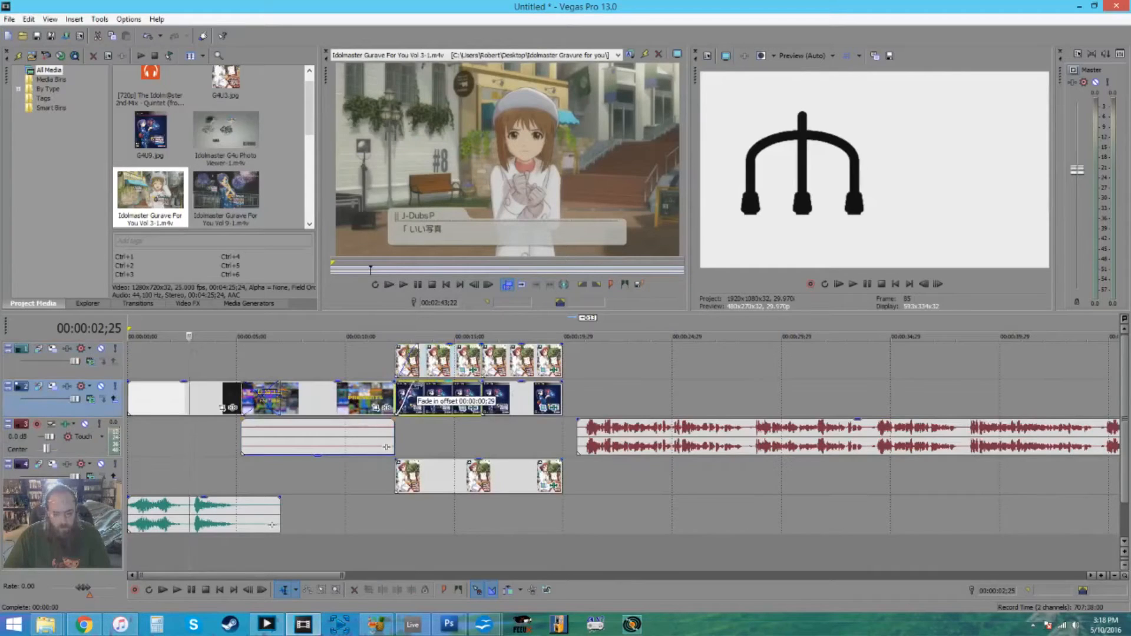
{"action": "left_click", "coordinate": [364, 352]}
{"action": "key", "text": "space"}
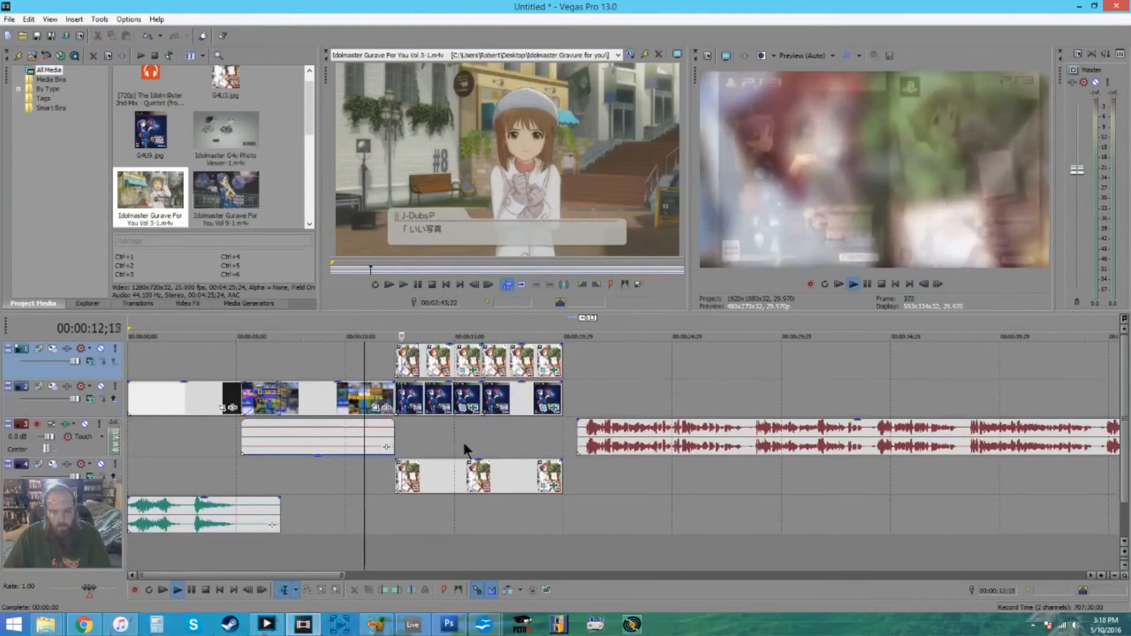
{"action": "key", "text": "space"}
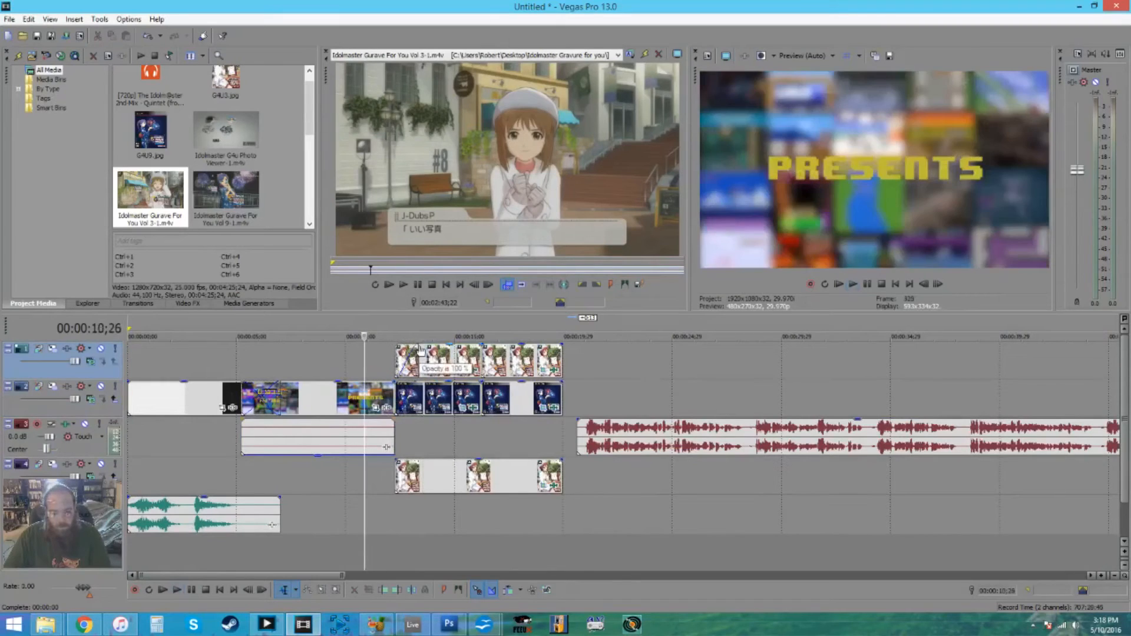
- Set longer fade-ins on the top-track G4U3.jpg and on G4U9.jpg, and play the project from the beginning
{"action": "left_click", "coordinate": [422, 360]}
{"action": "left_click_drag", "start_coordinate": [396, 384], "coordinate": [451, 388]}
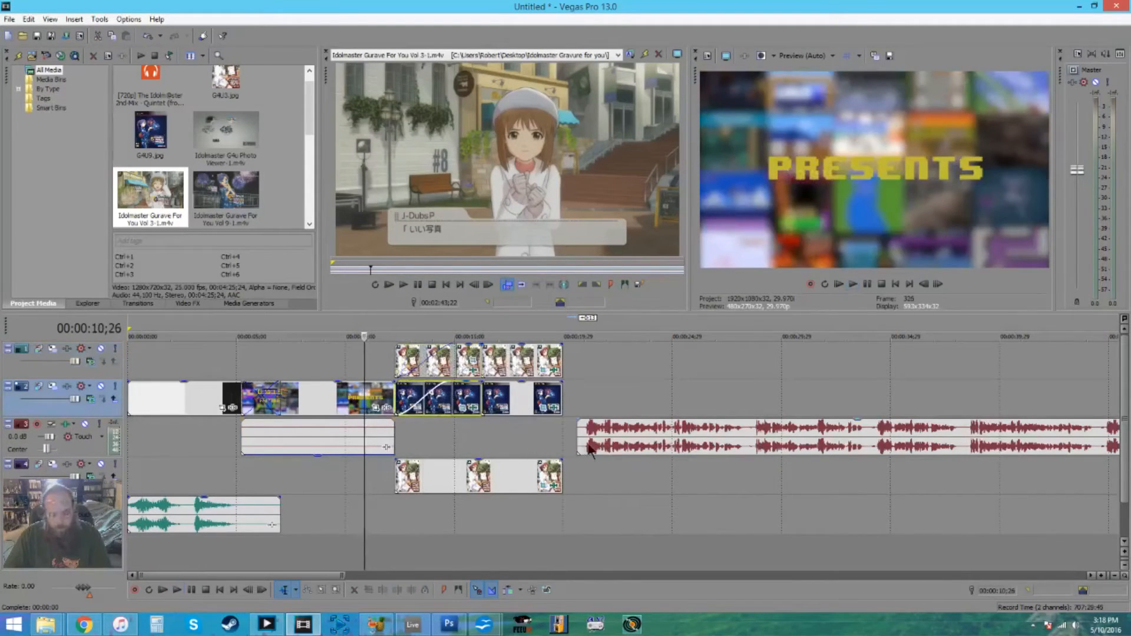
{"action": "left_click", "coordinate": [131, 361]}
{"action": "key", "text": "space"}
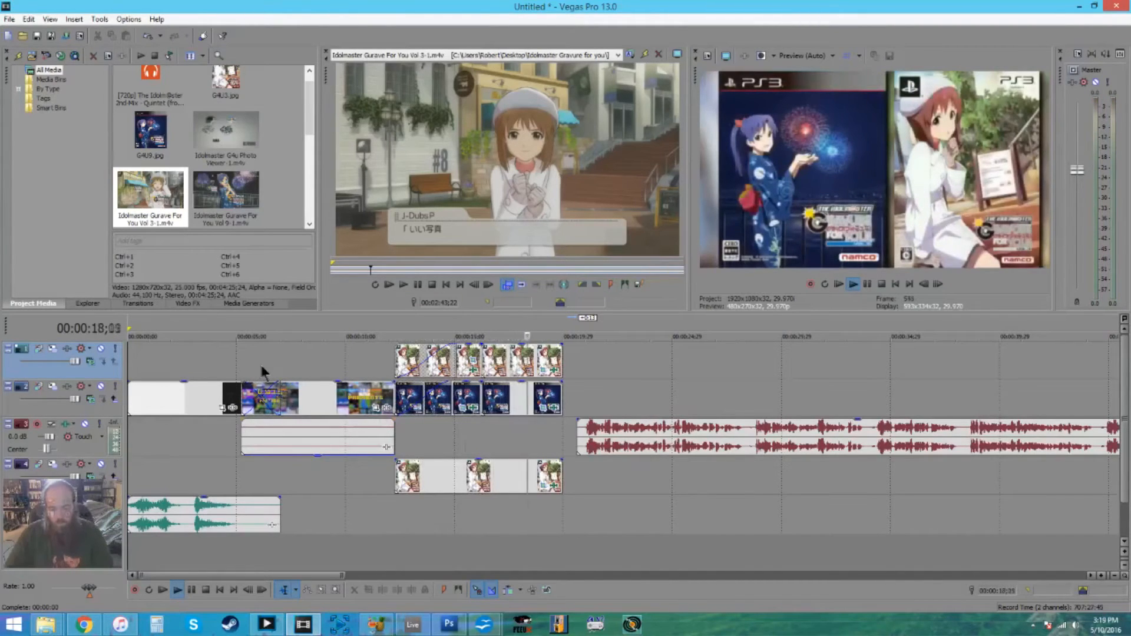
{"action": "key", "text": "space"}
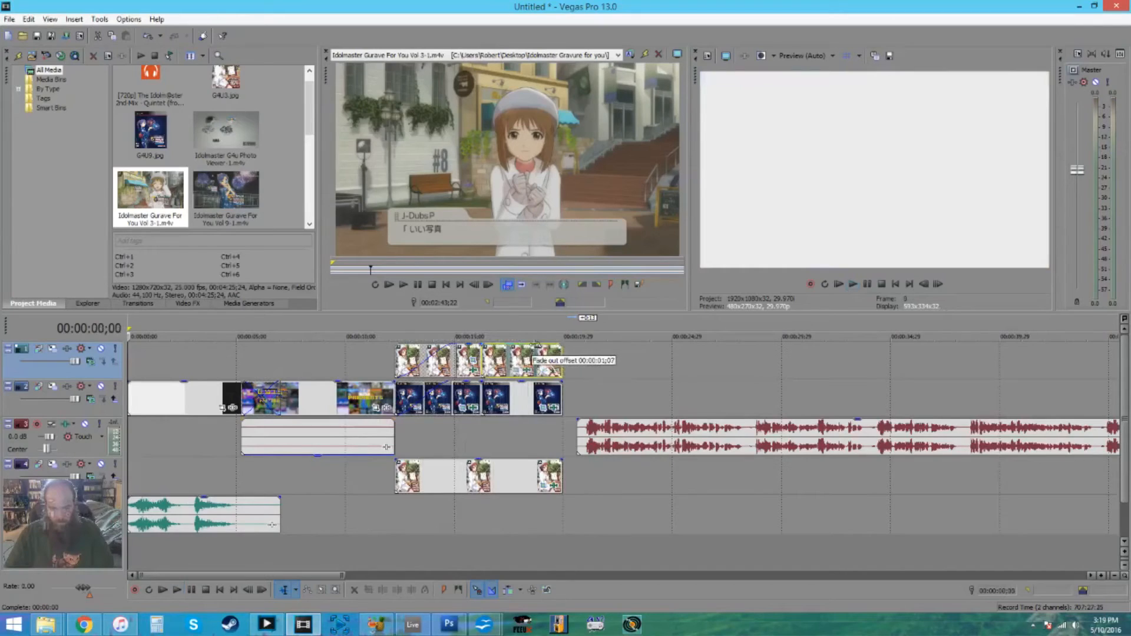
- Add matching fade-outs of about one second to the ends of the cover images and play the closing section
{"action": "left_click_drag", "start_coordinate": [561, 383], "coordinate": [541, 394]}
{"action": "left_click_drag", "start_coordinate": [563, 459], "coordinate": [544, 458]}
{"action": "left_click", "coordinate": [468, 441]}
{"action": "key", "text": "space"}
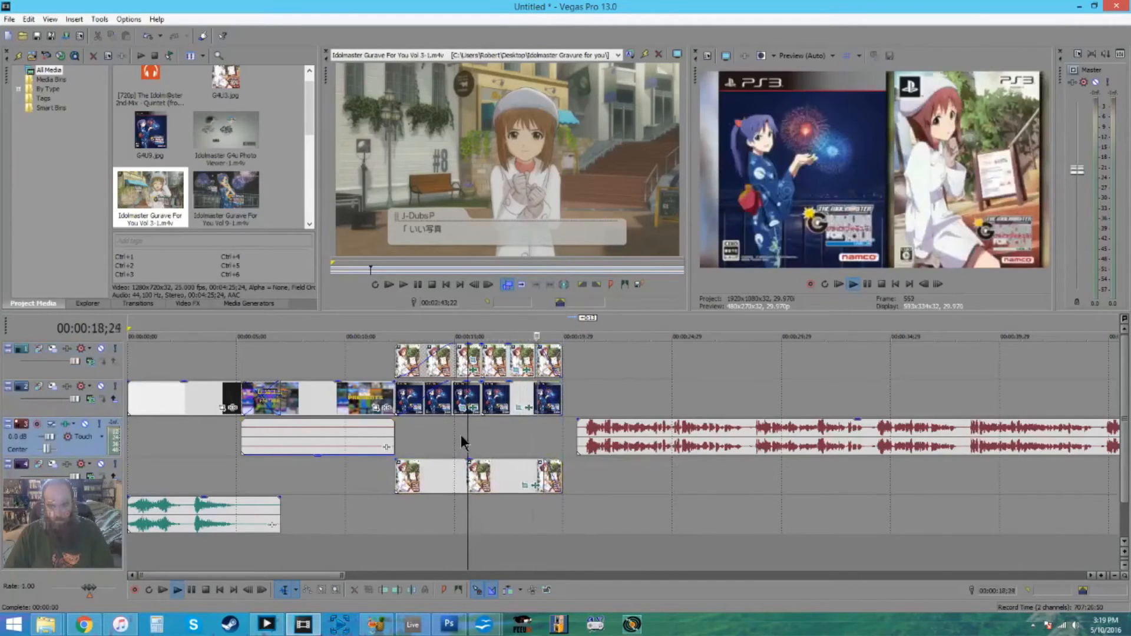
{"action": "key", "text": "space"}
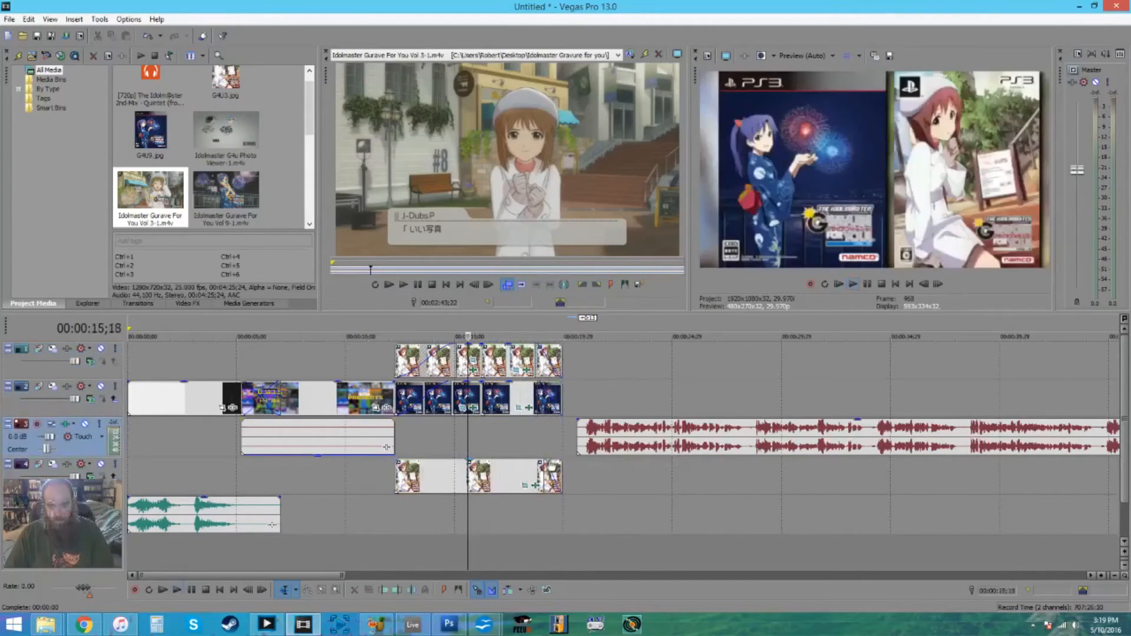
- Lengthen the bottom-track G4U3.jpg fade-out slightly and play from the end of the cover images into the narration
{"action": "left_click_drag", "start_coordinate": [544, 459], "coordinate": [533, 459]}
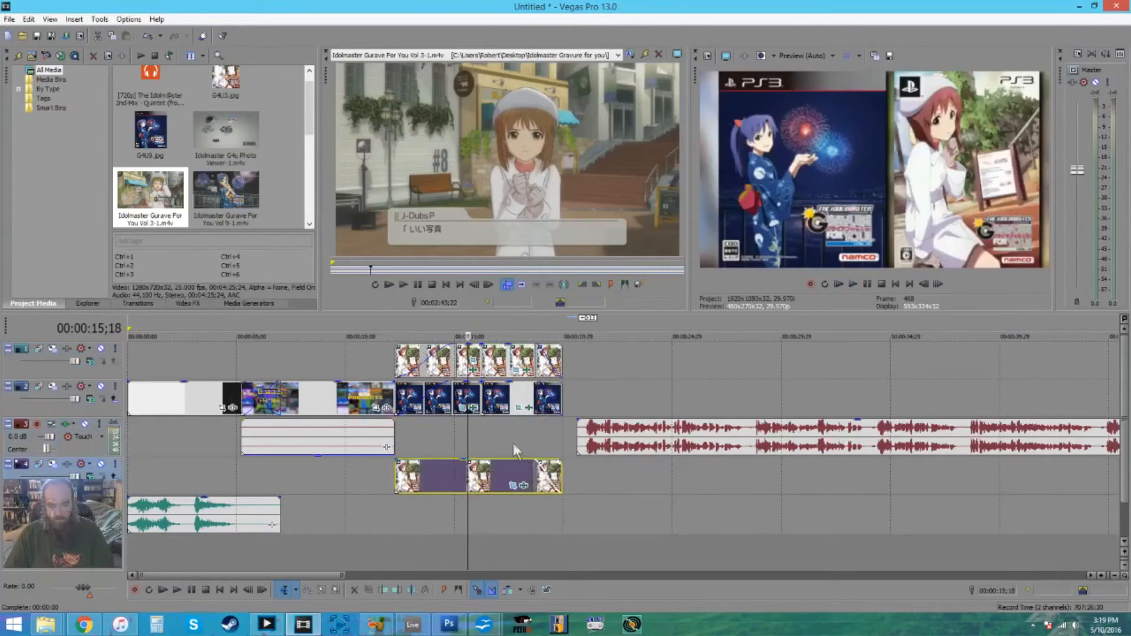
{"action": "left_click", "coordinate": [514, 443]}
{"action": "key", "text": "space"}
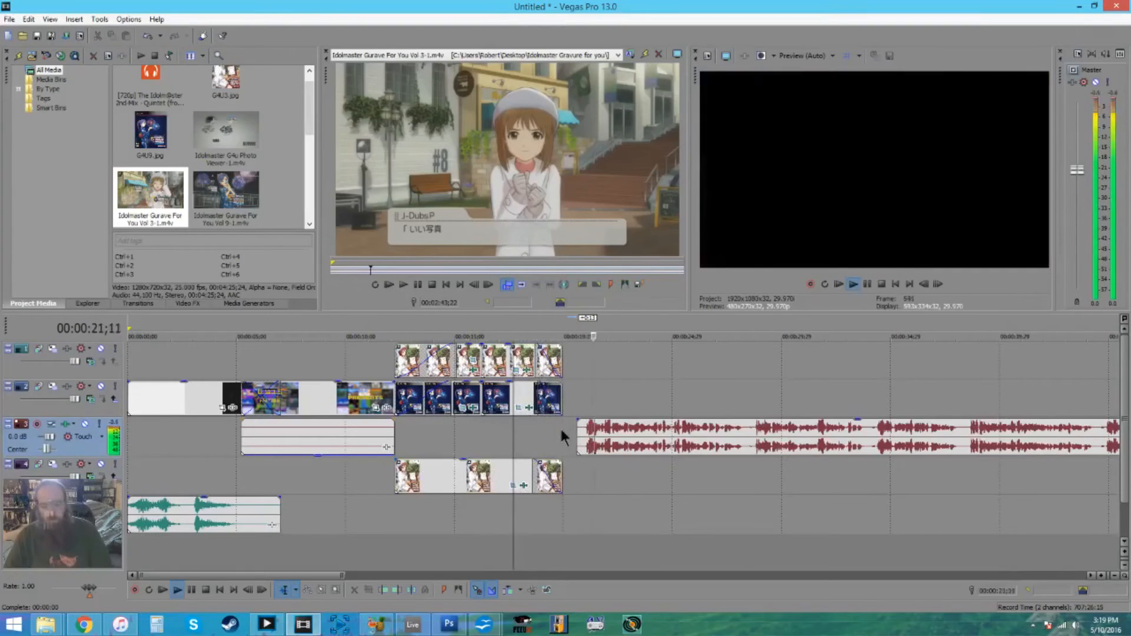
{"action": "scroll", "coordinate": [690, 500], "scroll_direction": "down", "scroll_amount": 2}
{"action": "left_click", "coordinate": [1076, 626]}
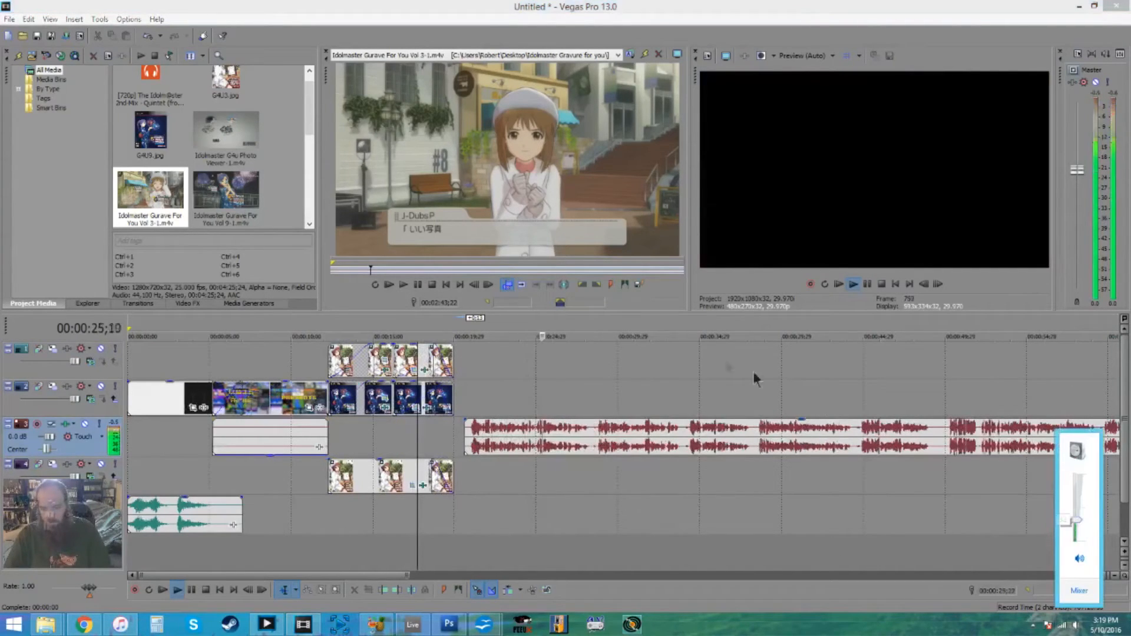
{"action": "left_click", "coordinate": [673, 383]}
{"action": "scroll", "coordinate": [504, 427], "scroll_direction": "down", "scroll_amount": 4}
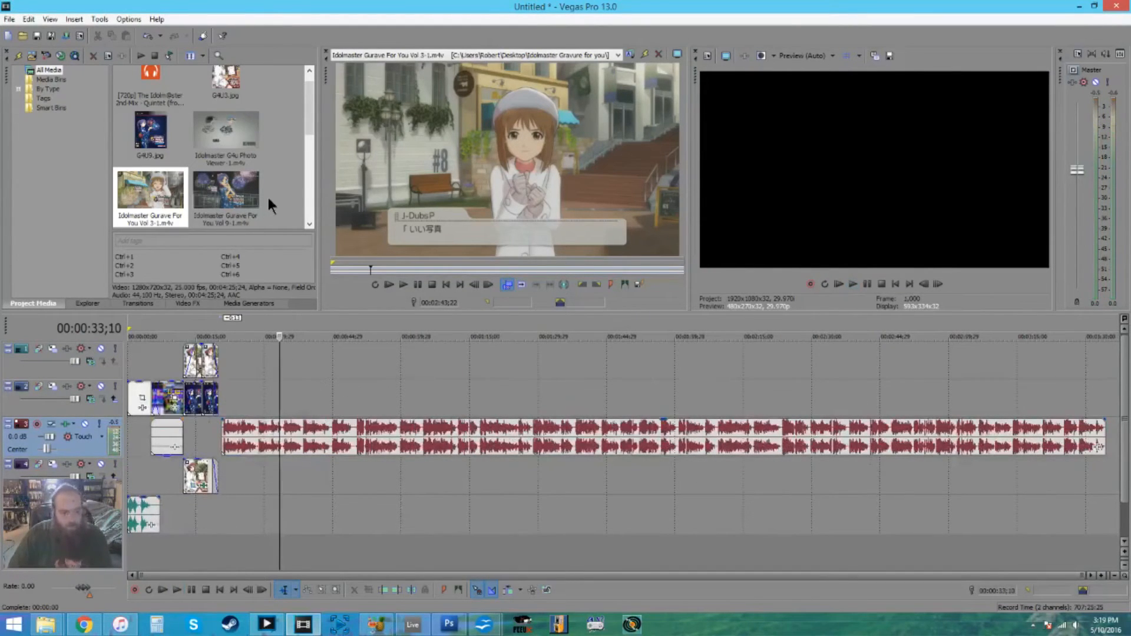
- Find the Vol 3 gameplay footage in the trimmer and select the section from about 1:41 to 2:12
{"action": "left_click", "coordinate": [356, 266]}
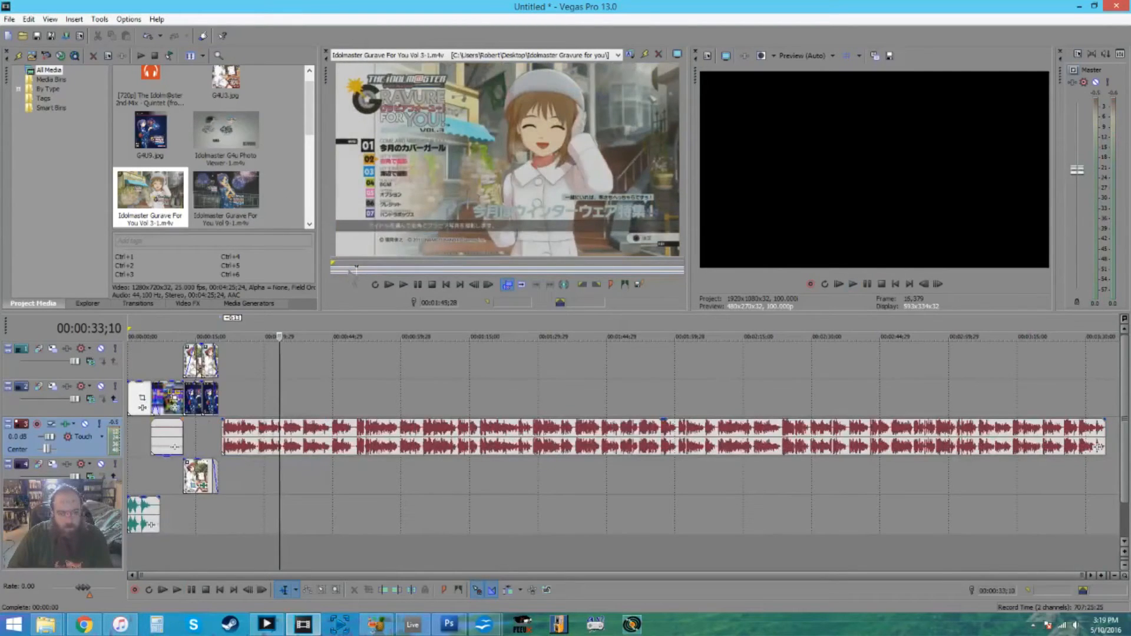
{"action": "left_click", "coordinate": [348, 269]}
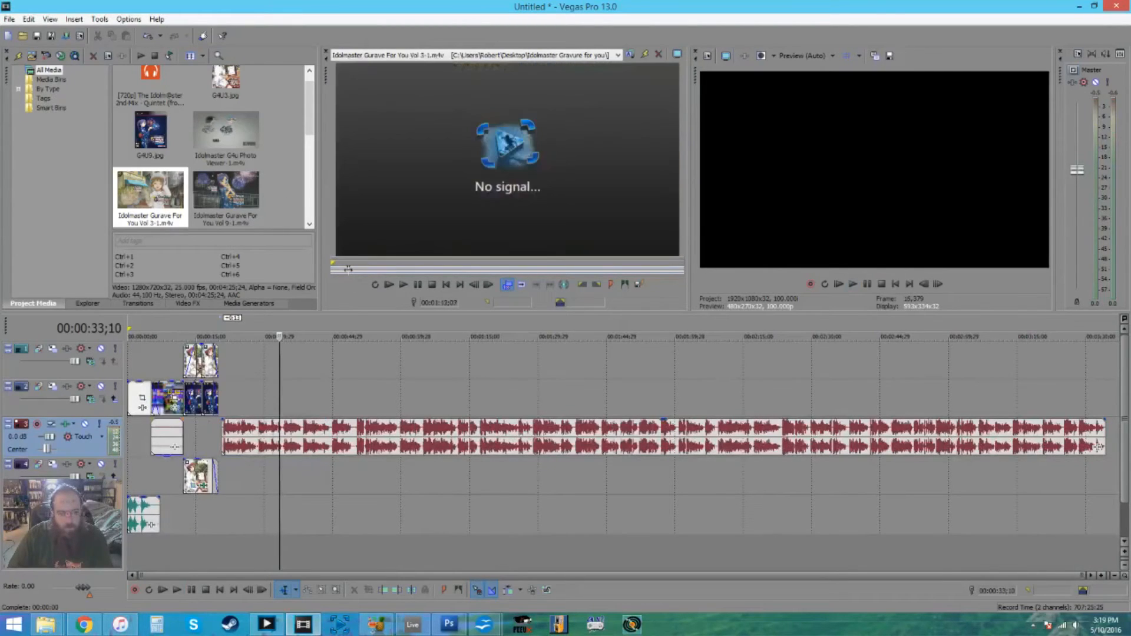
{"action": "left_click", "coordinate": [352, 269]}
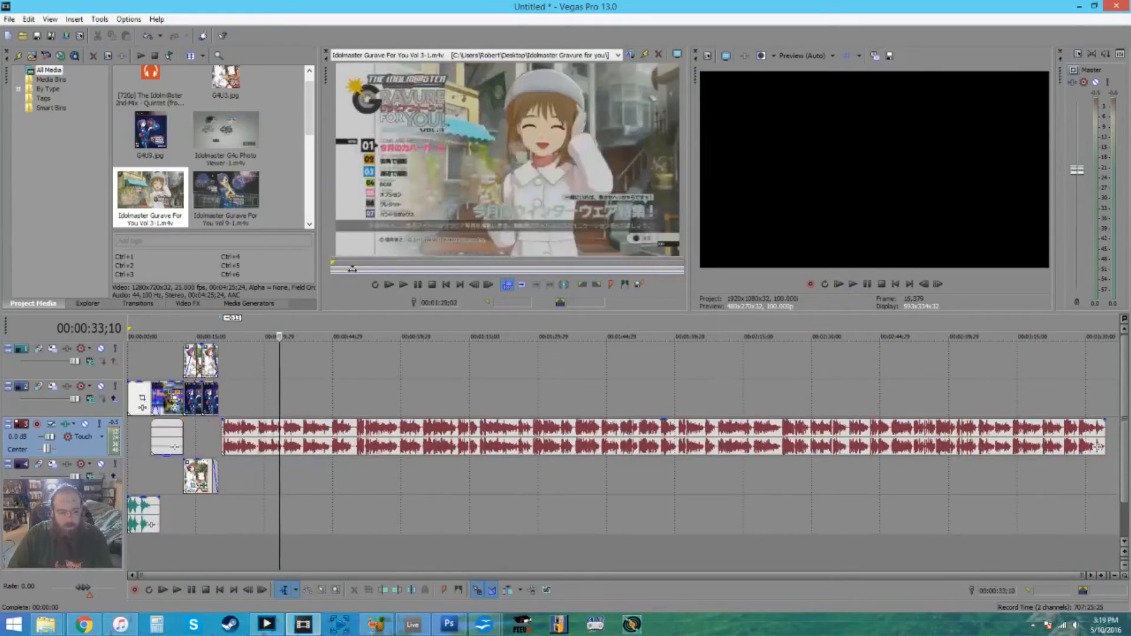
{"action": "left_click", "coordinate": [352, 269]}
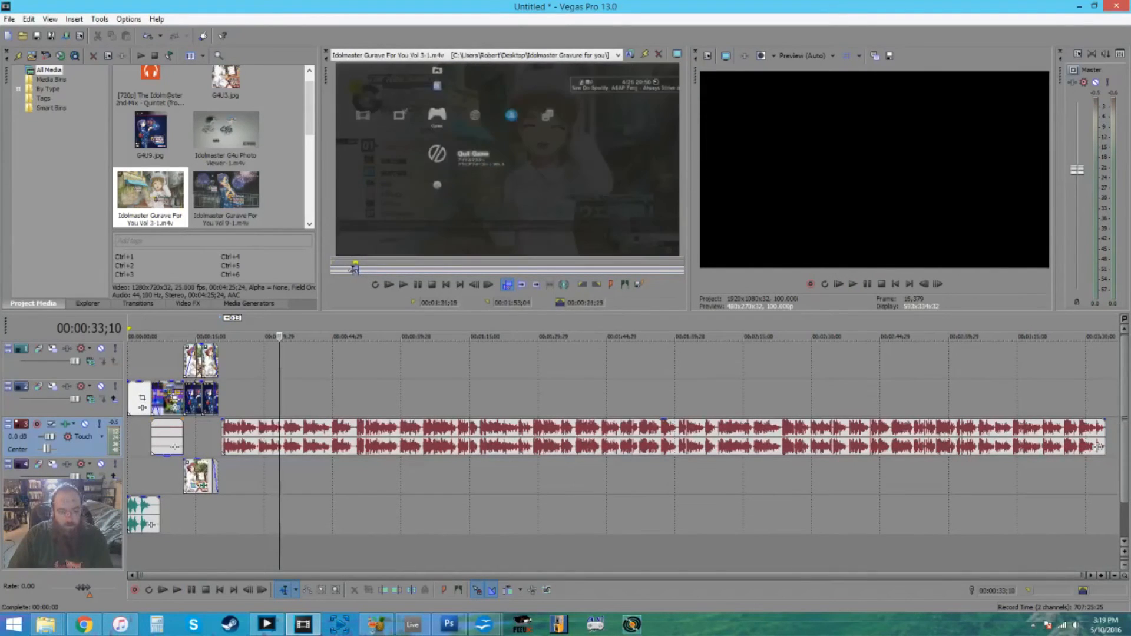
{"action": "left_click", "coordinate": [356, 269]}
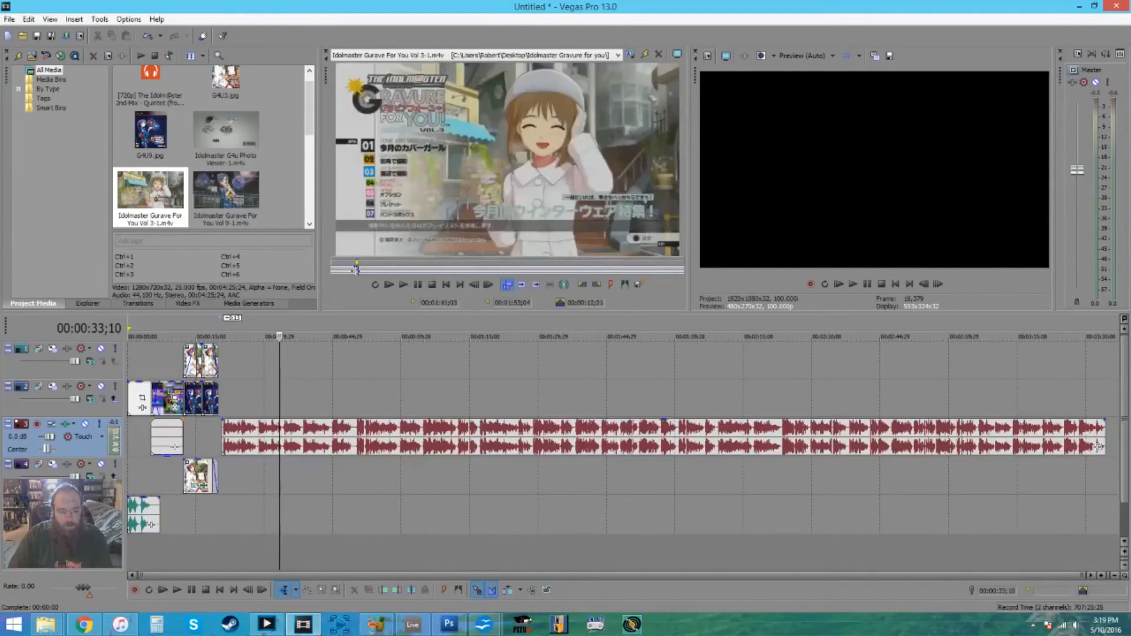
{"action": "left_click", "coordinate": [358, 268]}
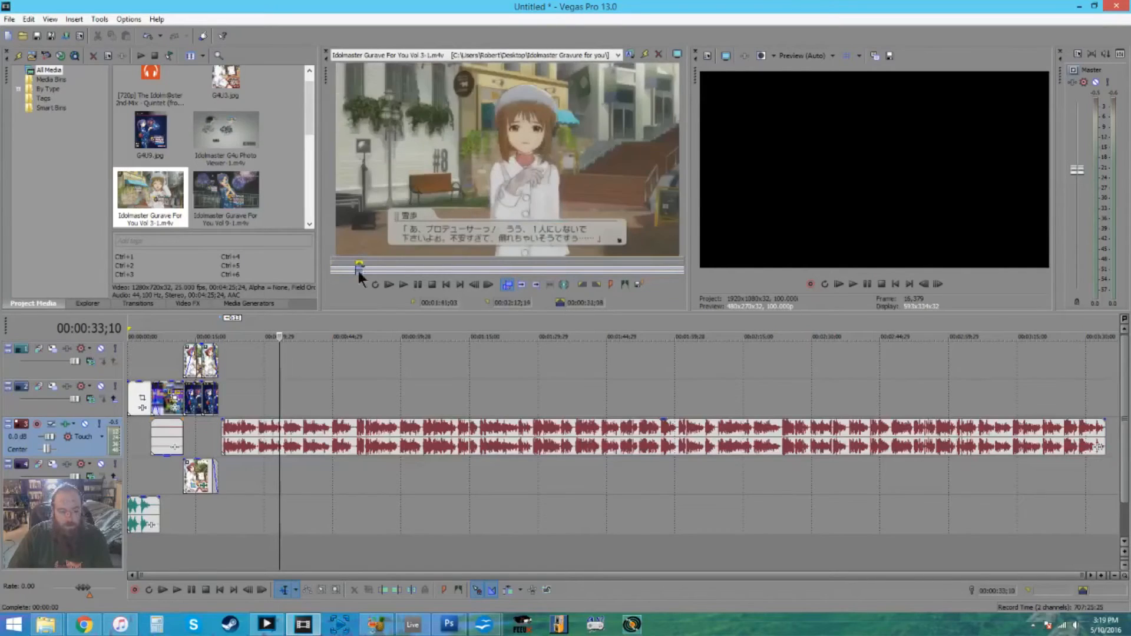
- Return the MT Intro audio to its original audio track and move the narration to the bottom audio track
{"action": "left_click_drag", "start_coordinate": [264, 375], "coordinate": [231, 361]}
{"action": "left_click_drag", "start_coordinate": [137, 526], "coordinate": [139, 445]}
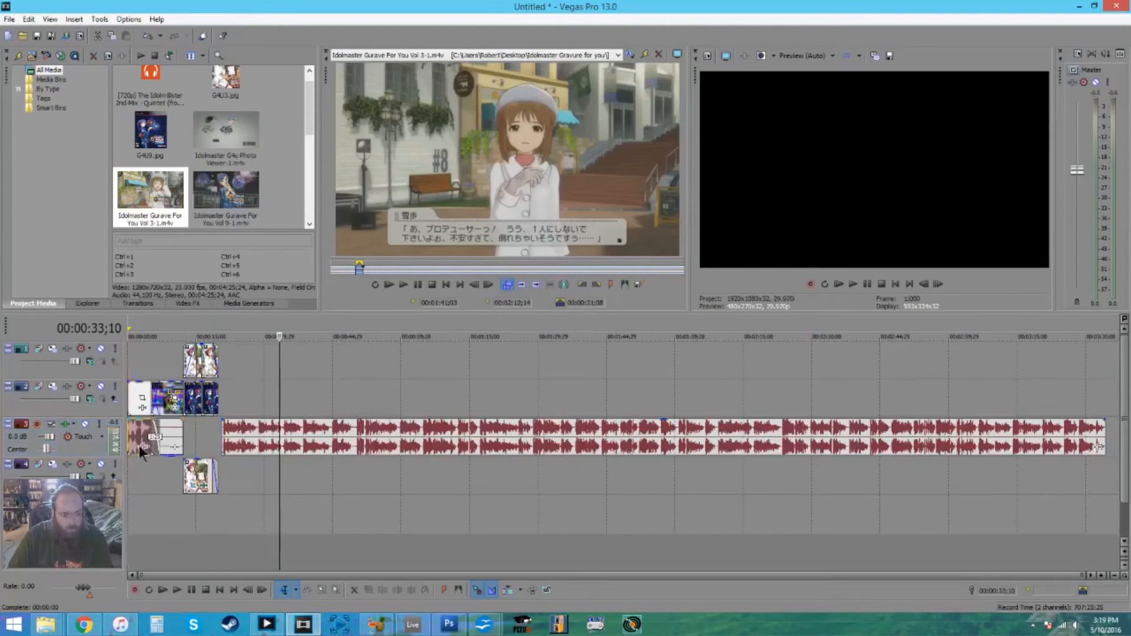
{"action": "left_click_drag", "start_coordinate": [272, 449], "coordinate": [270, 514]}
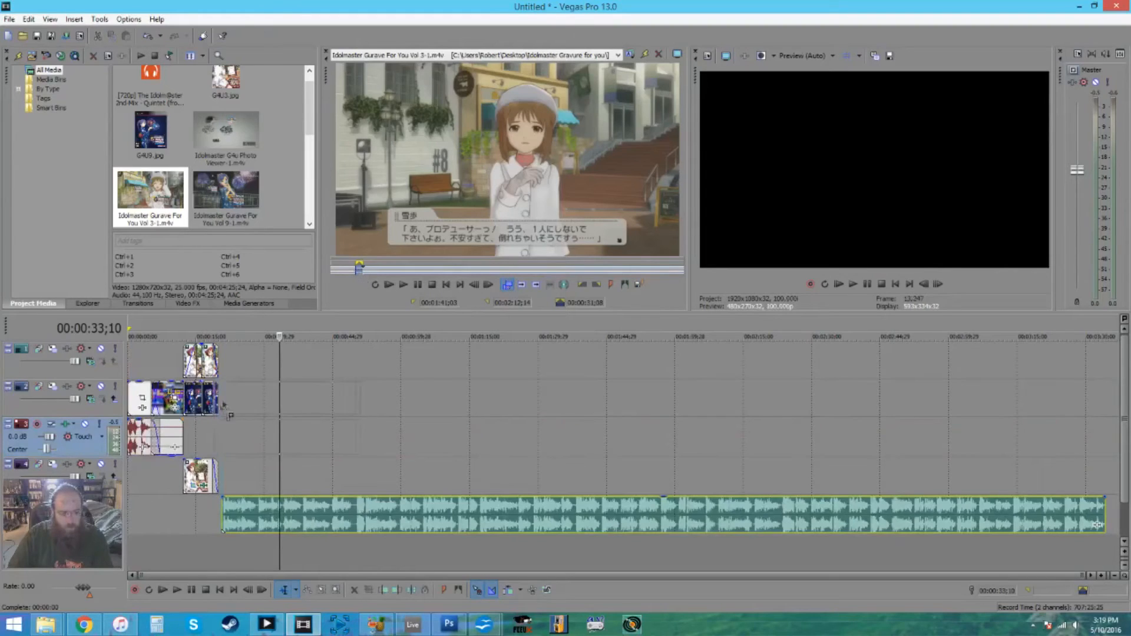
- Place the selected Vol 3 section with its audio on the top tracks where the narration starts, and trim its end slightly
{"action": "left_click_drag", "start_coordinate": [230, 374], "coordinate": [245, 347]}
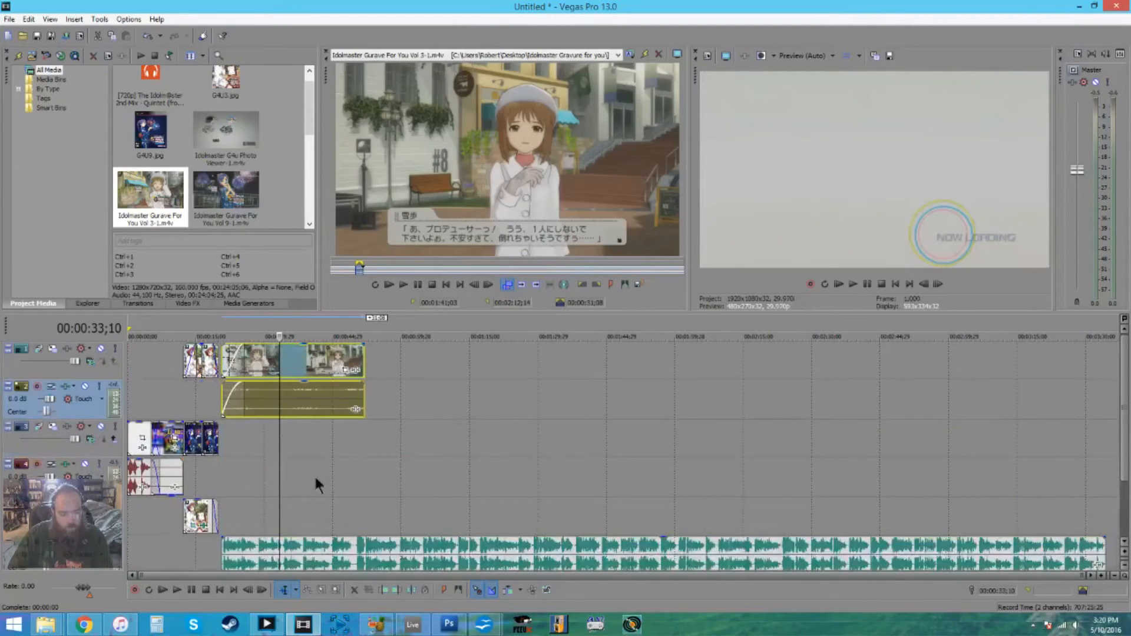
{"action": "scroll", "coordinate": [317, 470], "scroll_direction": "up", "scroll_amount": 3}
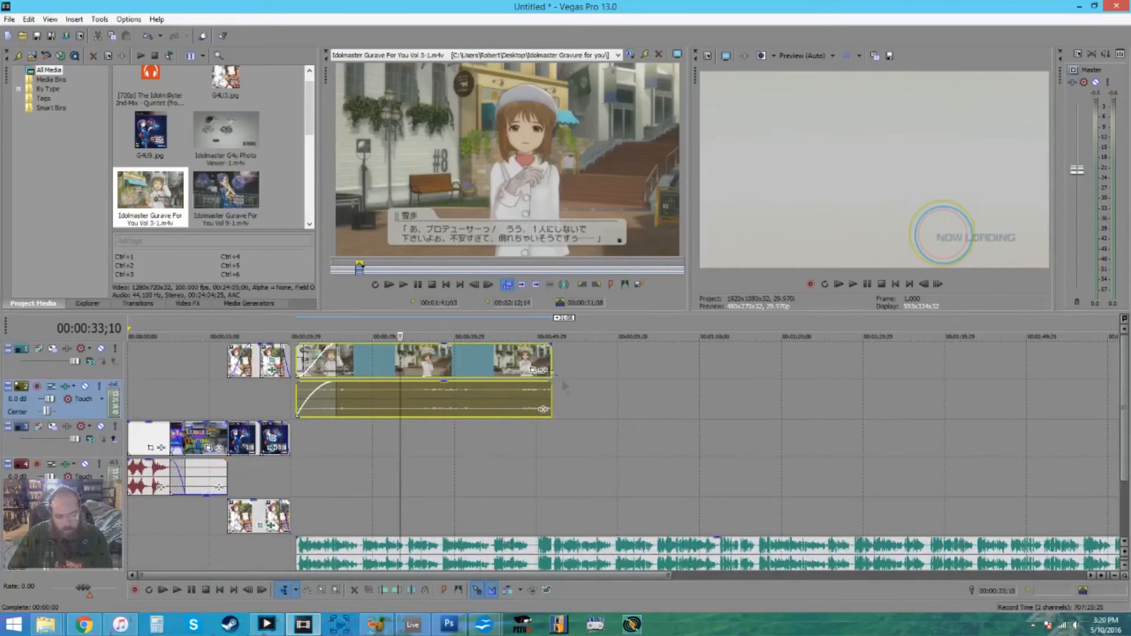
{"action": "left_click_drag", "start_coordinate": [545, 355], "coordinate": [542, 355]}
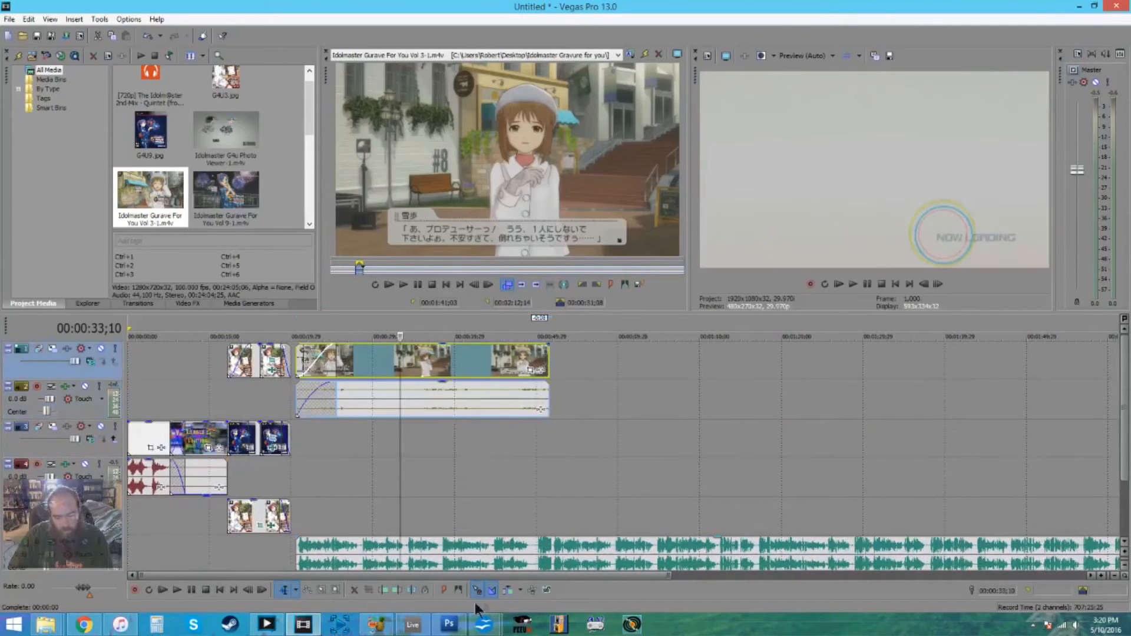
- Trim the end of the first Vol 3 clip slightly and play the timeline from where the cover images end
{"action": "left_click_drag", "start_coordinate": [1124, 384], "coordinate": [1124, 409]}
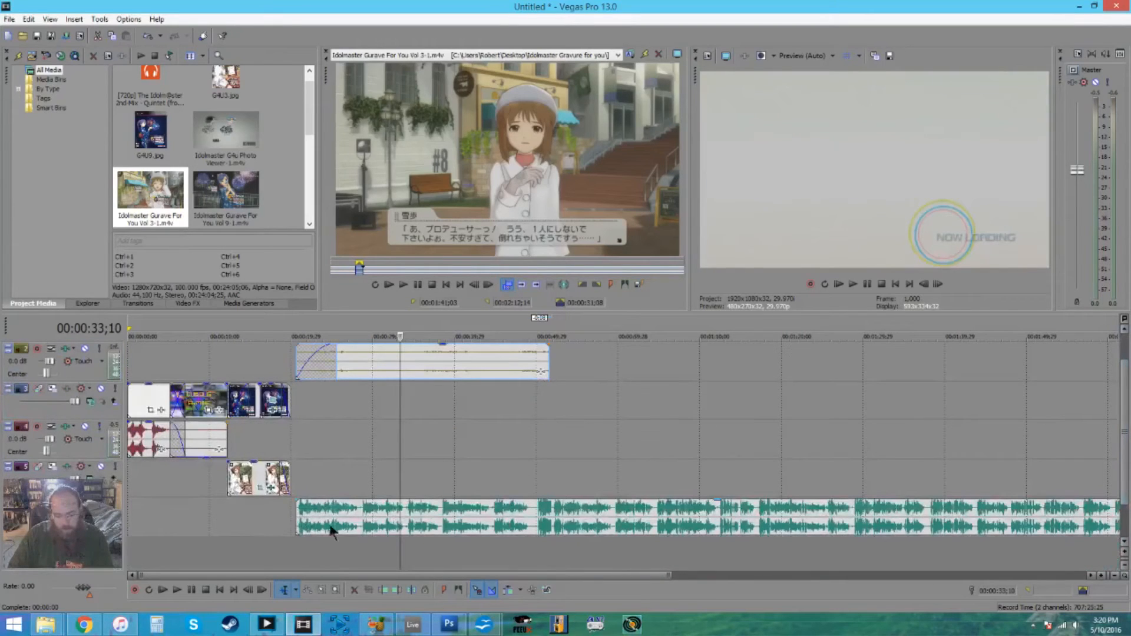
{"action": "left_click", "coordinate": [532, 483]}
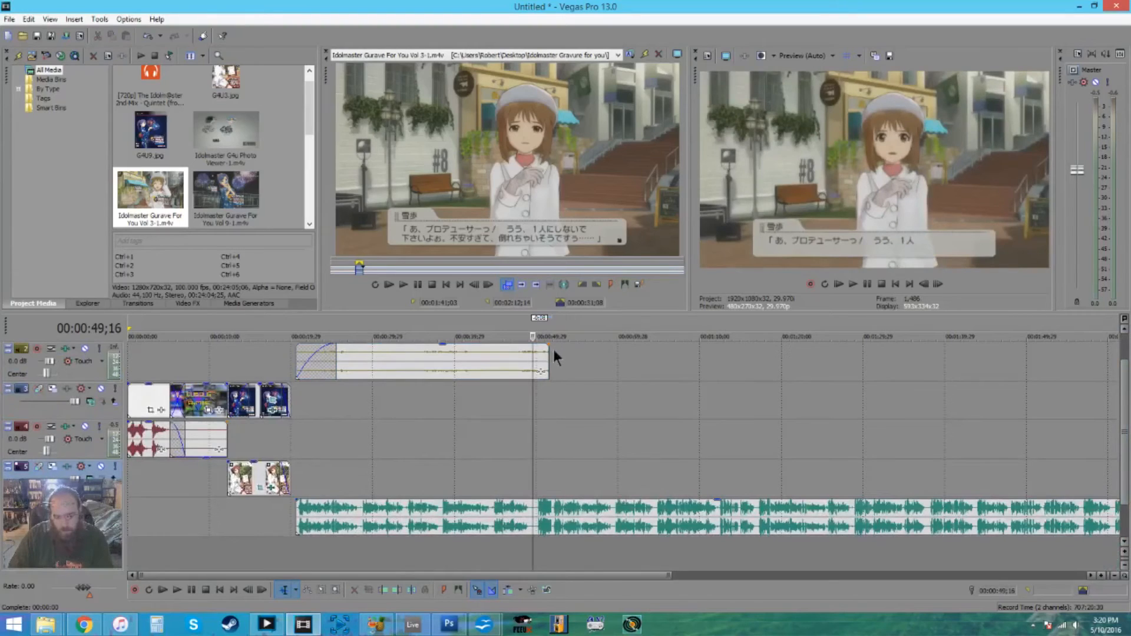
{"action": "left_click_drag", "start_coordinate": [550, 351], "coordinate": [544, 354]}
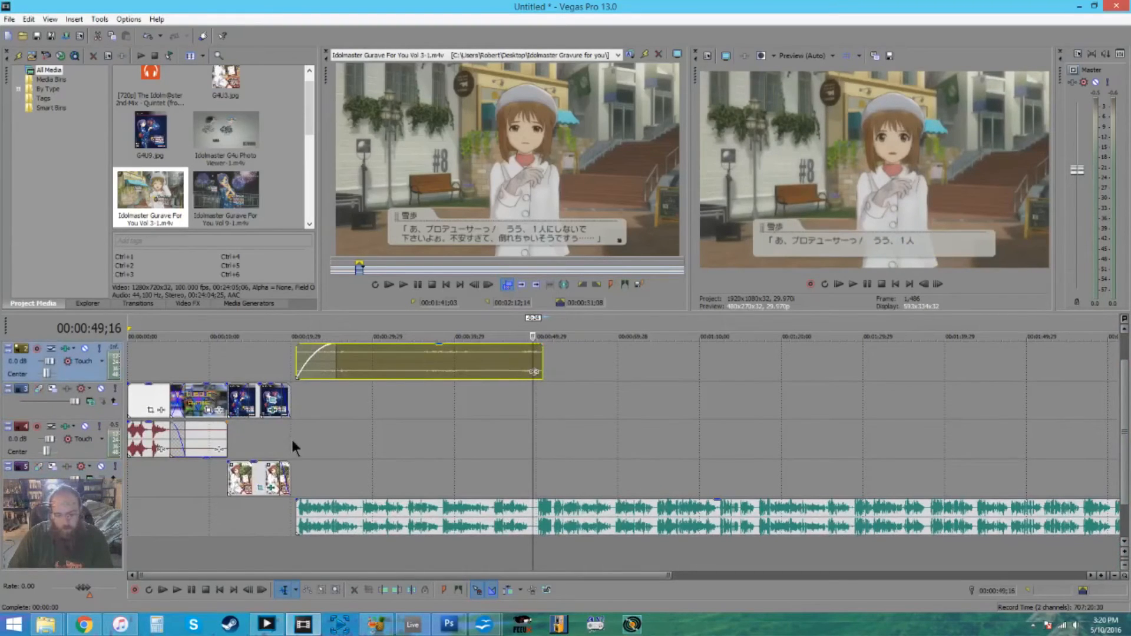
{"action": "left_click", "coordinate": [293, 440]}
{"action": "key", "text": "space"}
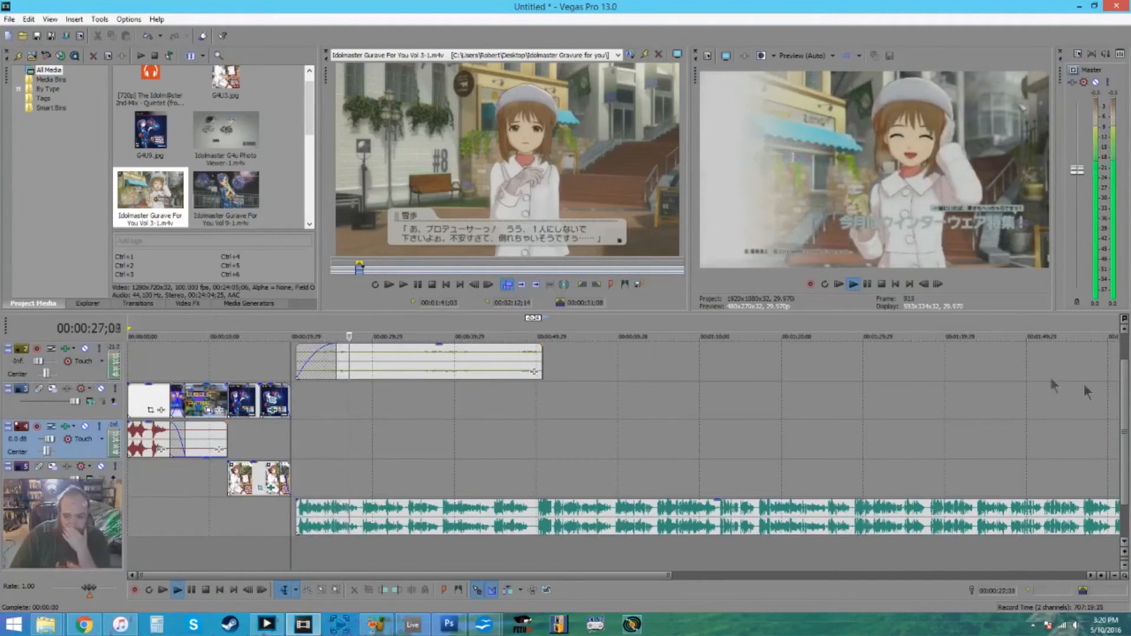
{"action": "scroll", "coordinate": [1088, 393], "scroll_direction": "up", "scroll_amount": 1}
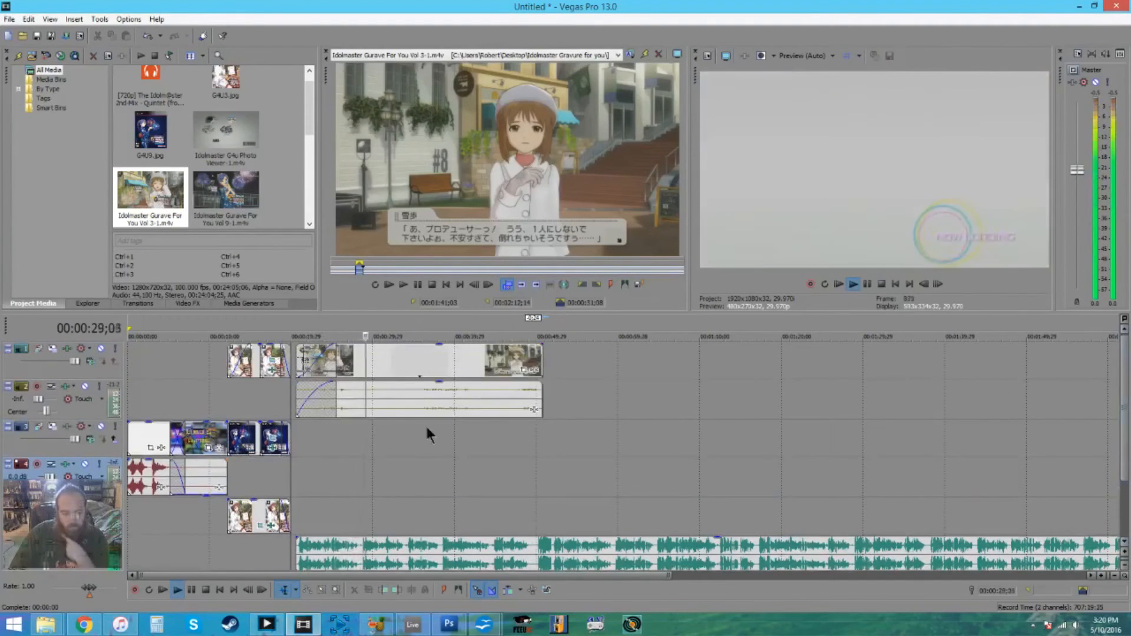
- Move the Vol 3 video onto the main video track directly after the cover images and its audio onto the audio track below
{"action": "left_click", "coordinate": [351, 371]}
{"action": "left_click_drag", "start_coordinate": [340, 419], "coordinate": [341, 458]}
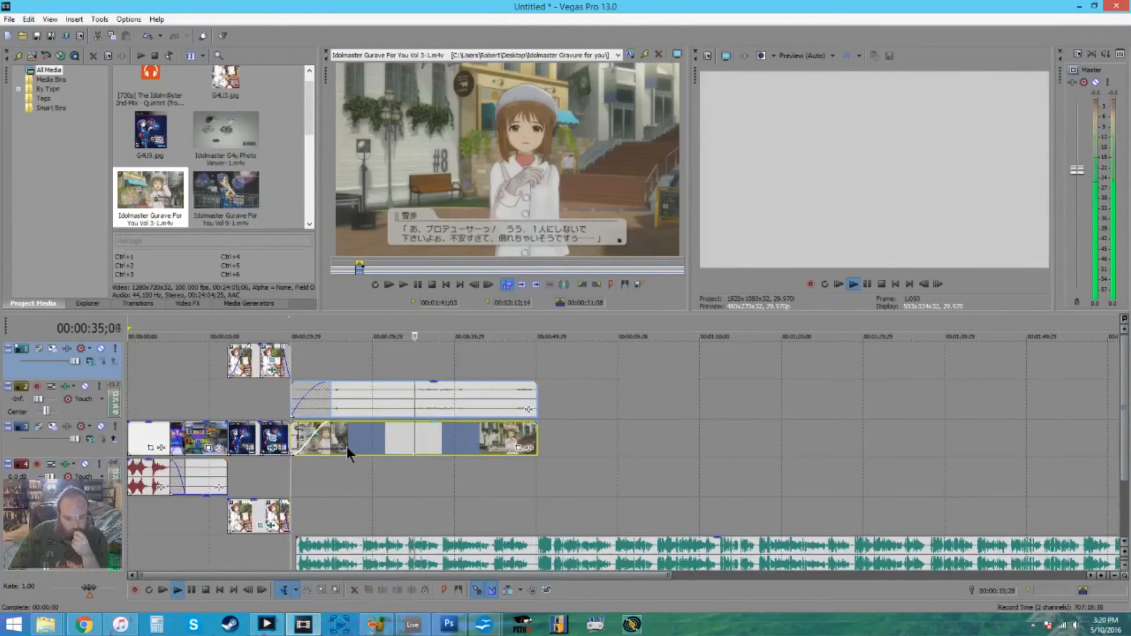
{"action": "left_click", "coordinate": [334, 398]}
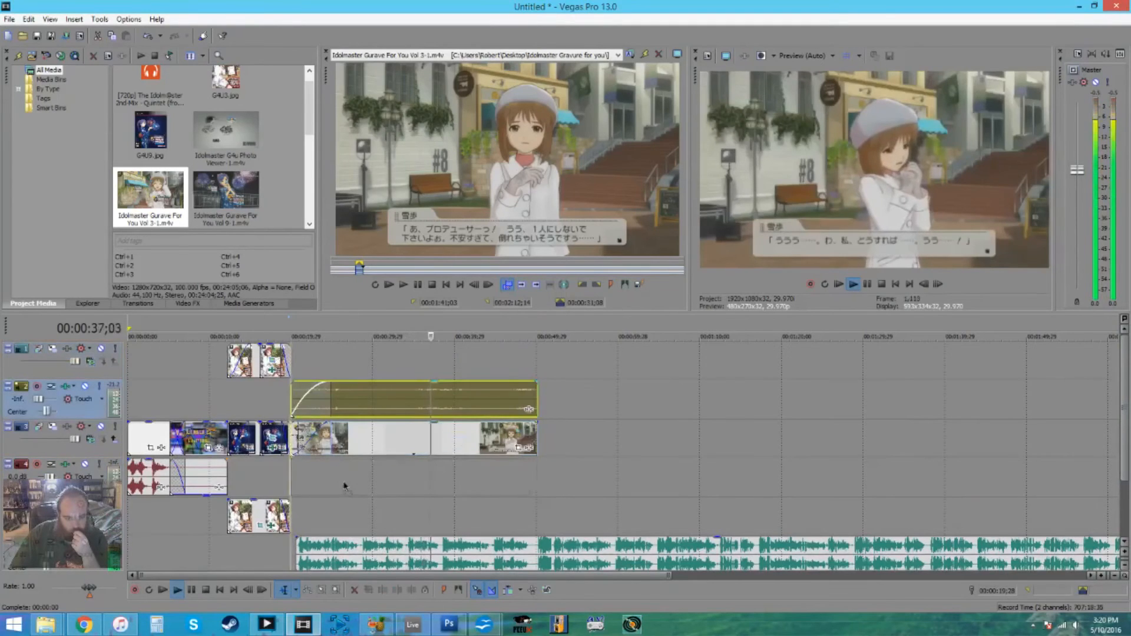
{"action": "left_click_drag", "start_coordinate": [344, 399], "coordinate": [344, 478]}
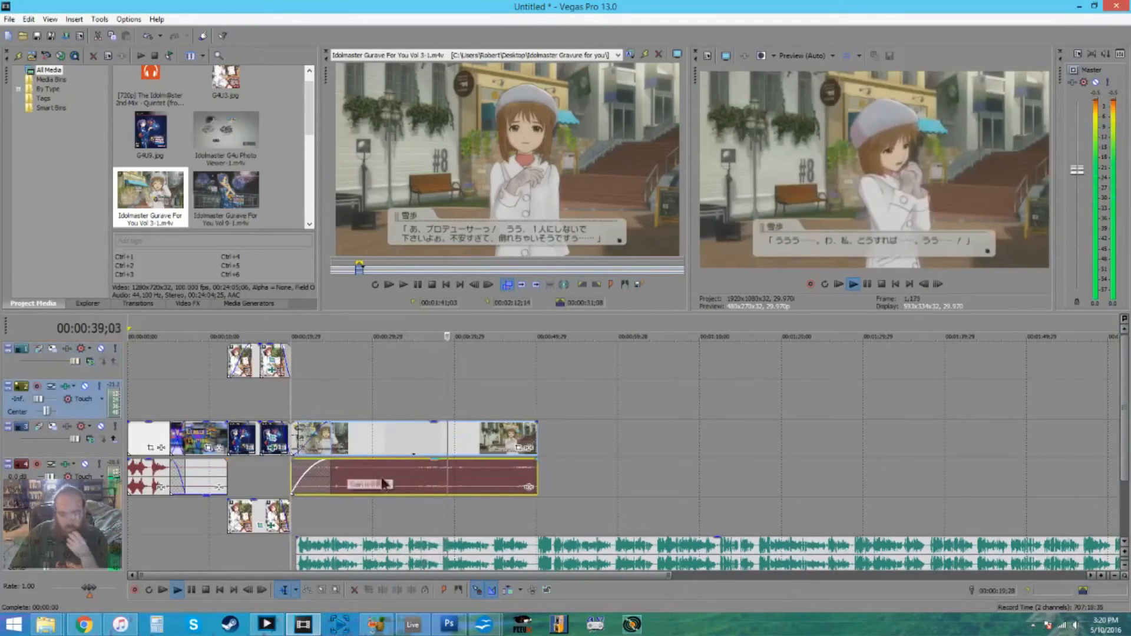
- Move the MT Intro audio to the upper audio track and reset that track's volume to 0.0 dB
{"action": "left_click_drag", "start_coordinate": [142, 477], "coordinate": [142, 412]}
{"action": "left_click_drag", "start_coordinate": [37, 399], "coordinate": [51, 399]}
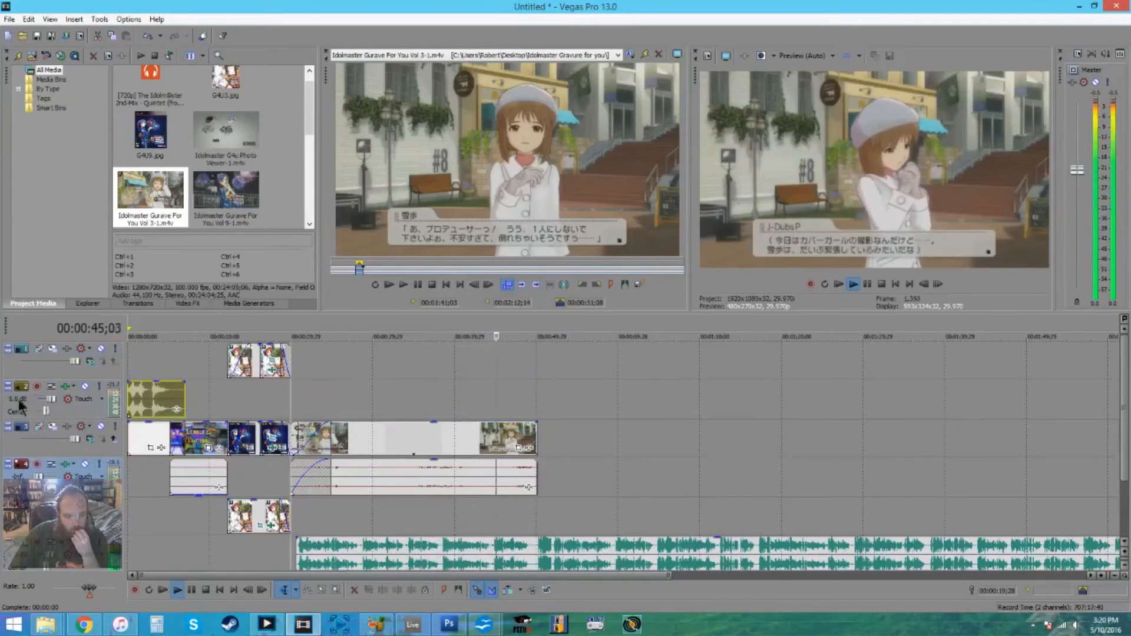
{"action": "double_click", "coordinate": [21, 403]}
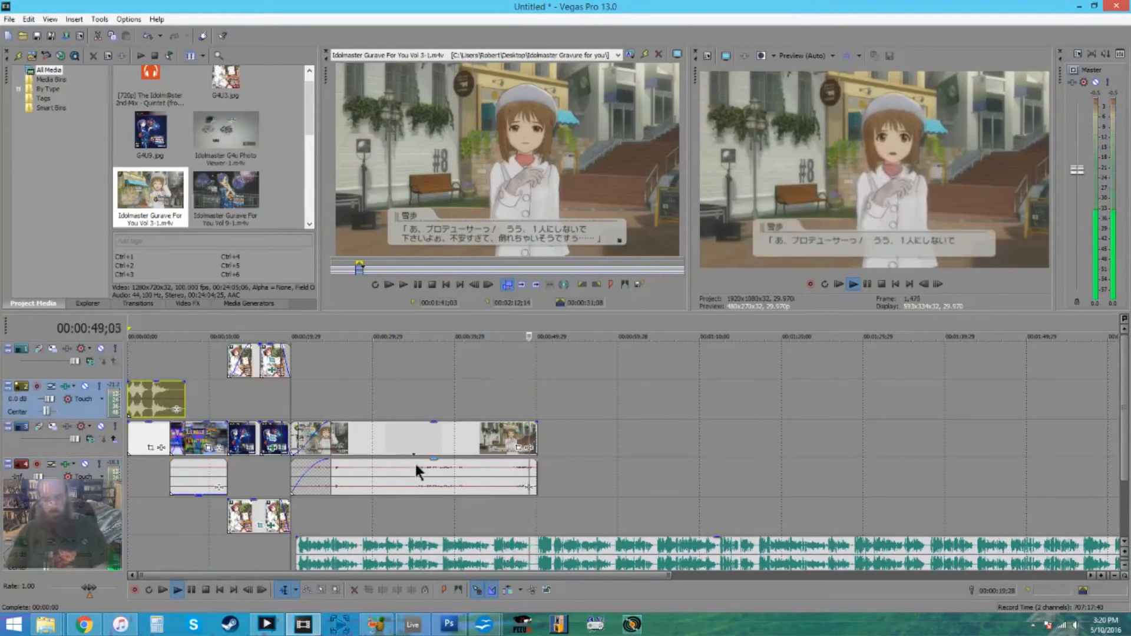
{"action": "key", "text": "space"}
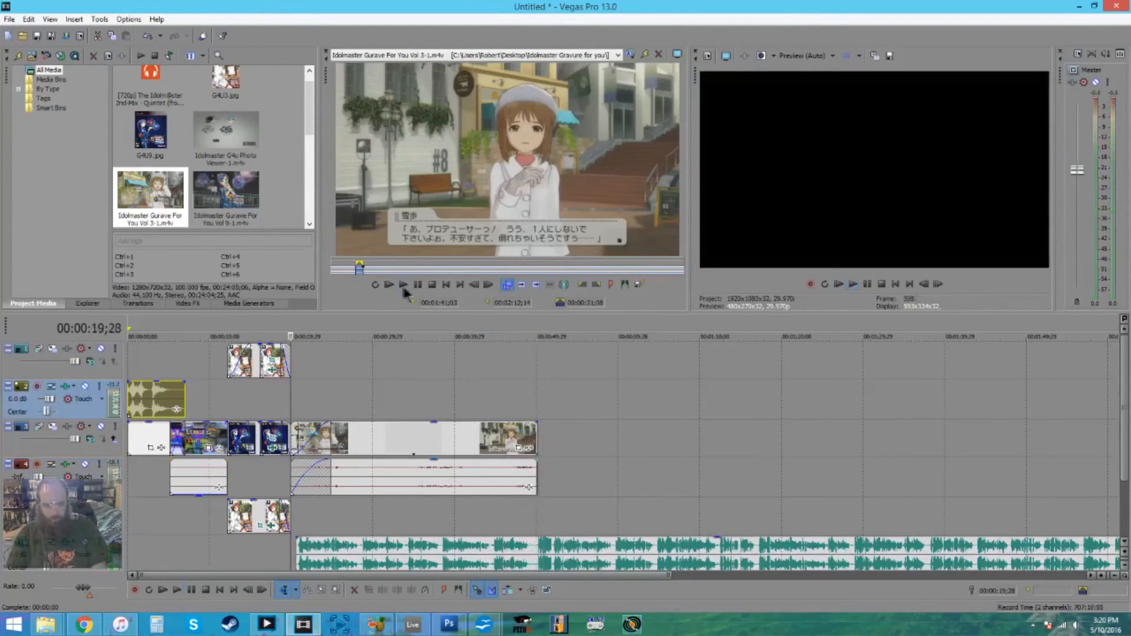
- Play from the join between the two Vol 3 sections and trim the second section's end to about 1:17
{"action": "left_click", "coordinate": [523, 380]}
{"action": "key", "text": "space"}
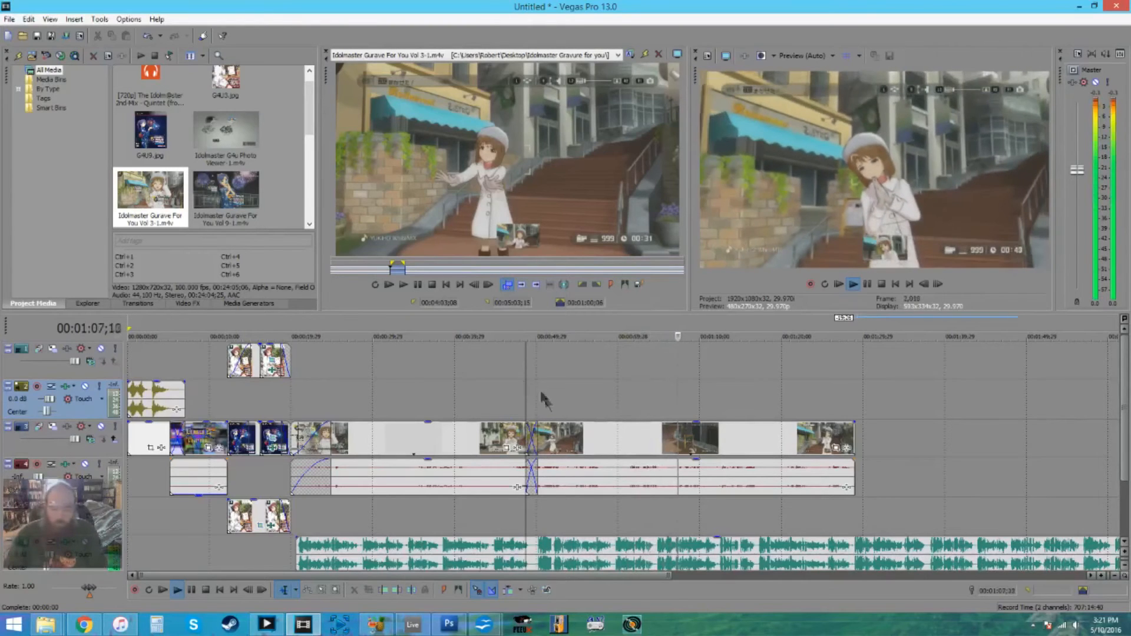
{"action": "left_click_drag", "start_coordinate": [590, 576], "coordinate": [719, 576]}
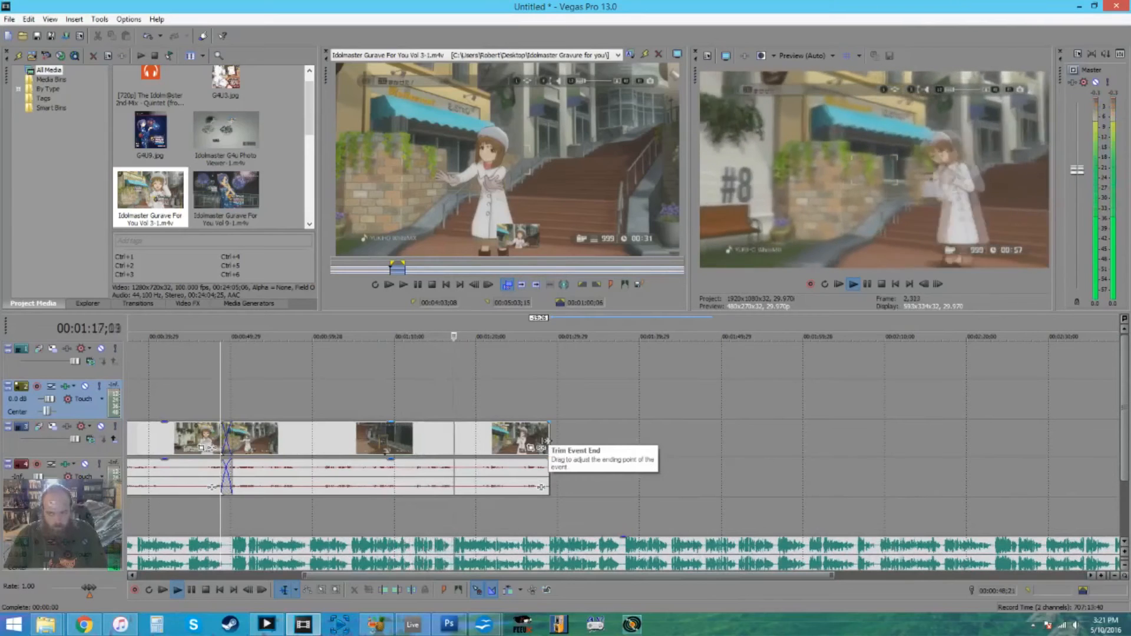
{"action": "left_click_drag", "start_coordinate": [543, 441], "coordinate": [453, 461]}
{"action": "key", "text": "space"}
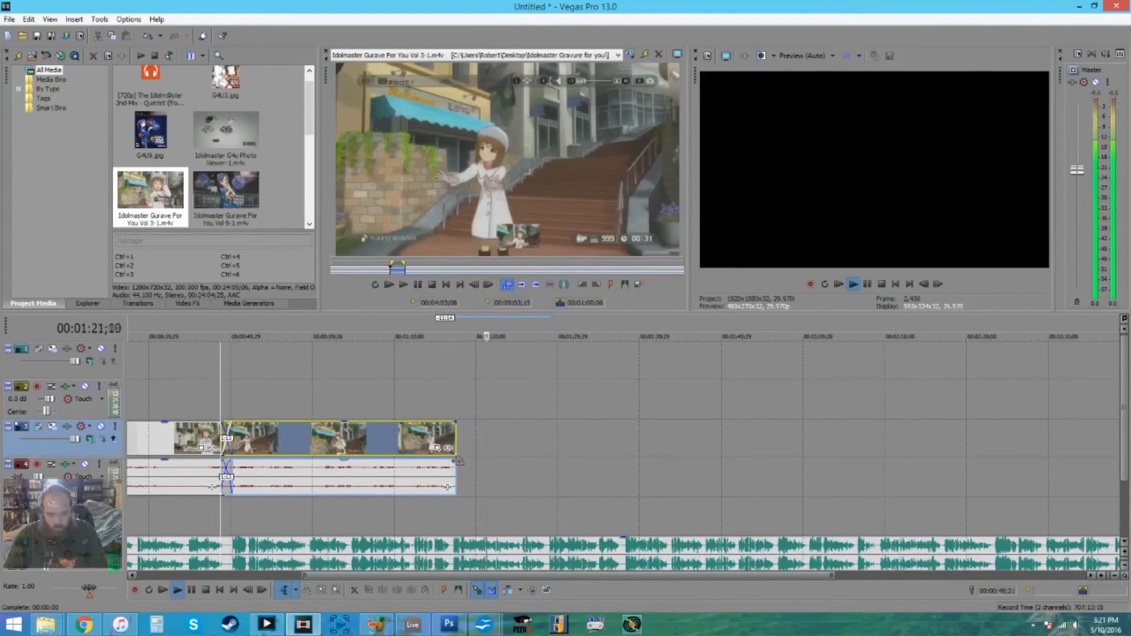
- Open the Vol 9 footage in the trimmer, select about 1:40 to 2:02, and place it overlapping the end of the second Vol 3 section
{"action": "double_click", "coordinate": [225, 188]}
{"action": "left_click", "coordinate": [351, 268]}
{"action": "left_click", "coordinate": [347, 269]}
{"action": "left_click_drag", "start_coordinate": [354, 268], "coordinate": [451, 452]}
{"action": "left_click", "coordinate": [511, 505]}
{"action": "left_click", "coordinate": [456, 512]}
- Find the loading screen in the first Vol 3 clip and split the clip there
{"action": "left_click_drag", "start_coordinate": [347, 577], "coordinate": [211, 577]}
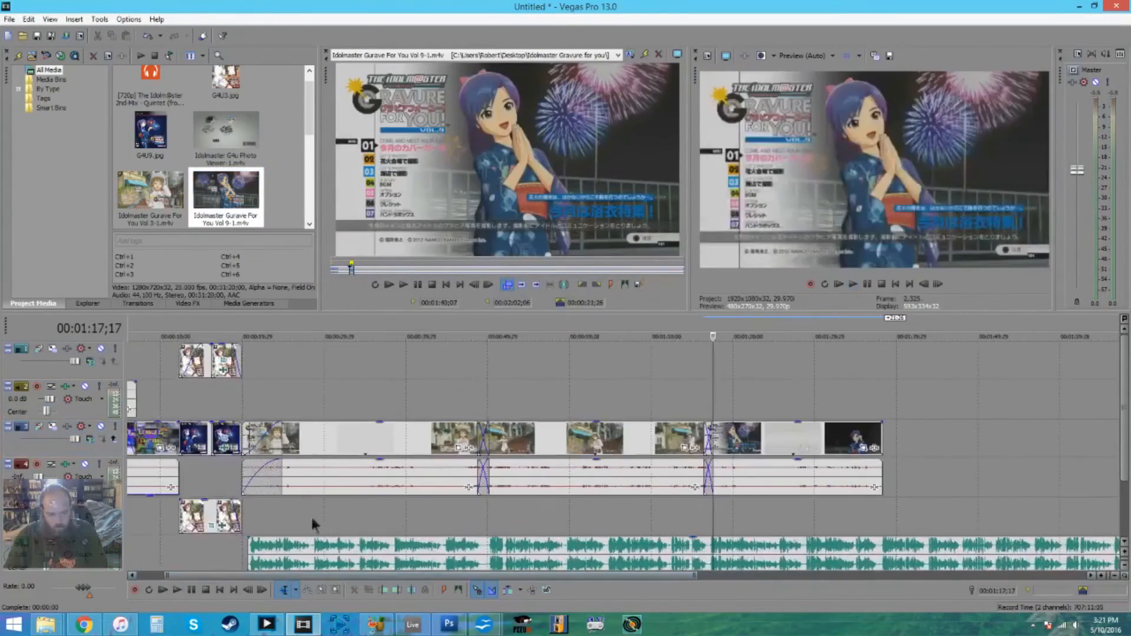
{"action": "left_click", "coordinate": [336, 441]}
{"action": "left_click", "coordinate": [299, 442]}
{"action": "scroll", "coordinate": [308, 444], "scroll_direction": "up", "scroll_amount": 1}
{"action": "scroll", "coordinate": [580, 445], "scroll_direction": "up", "scroll_amount": 1}
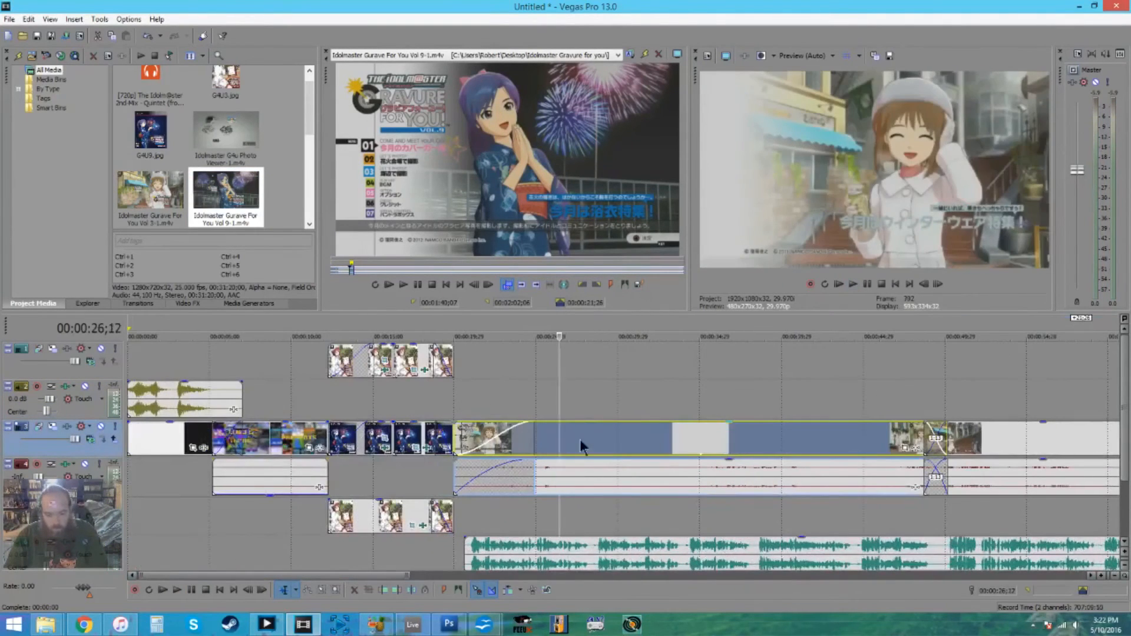
{"action": "left_click_drag", "start_coordinate": [560, 337], "coordinate": [714, 337]}
{"action": "key", "text": "s"}
{"action": "key", "text": "space"}
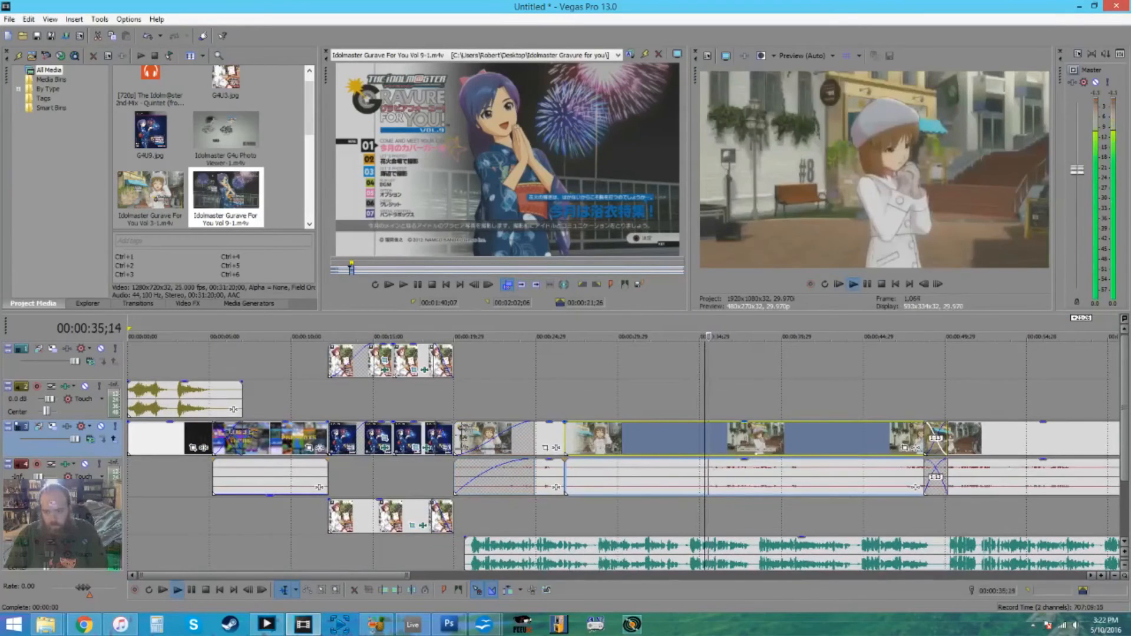
- Remove the unwanted loading-screen part of the first Vol 3 clip, crossfade the remaining pieces, and extend the clip over the next section
{"action": "key", "text": "space"}
{"action": "key", "text": "s"}
{"action": "left_click", "coordinate": [674, 443]}
{"action": "key", "text": "Delete"}
{"action": "left_click_drag", "start_coordinate": [922, 446], "coordinate": [959, 439]}
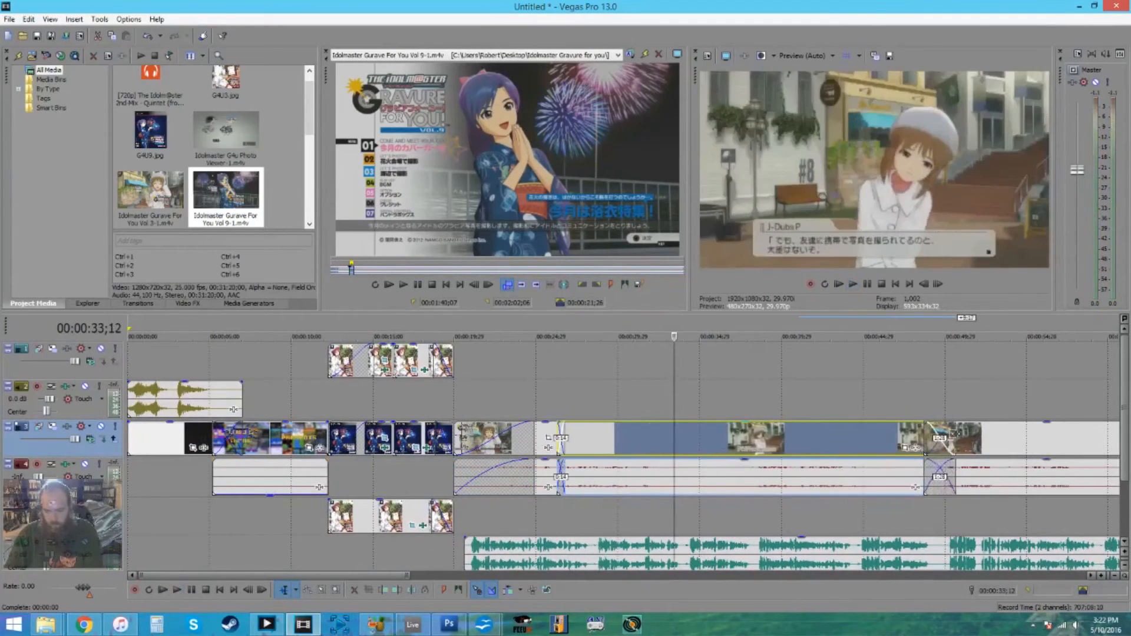
{"action": "left_click", "coordinate": [696, 402]}
{"action": "key", "text": "space"}
{"action": "left_click_drag", "start_coordinate": [353, 576], "coordinate": [620, 576]}
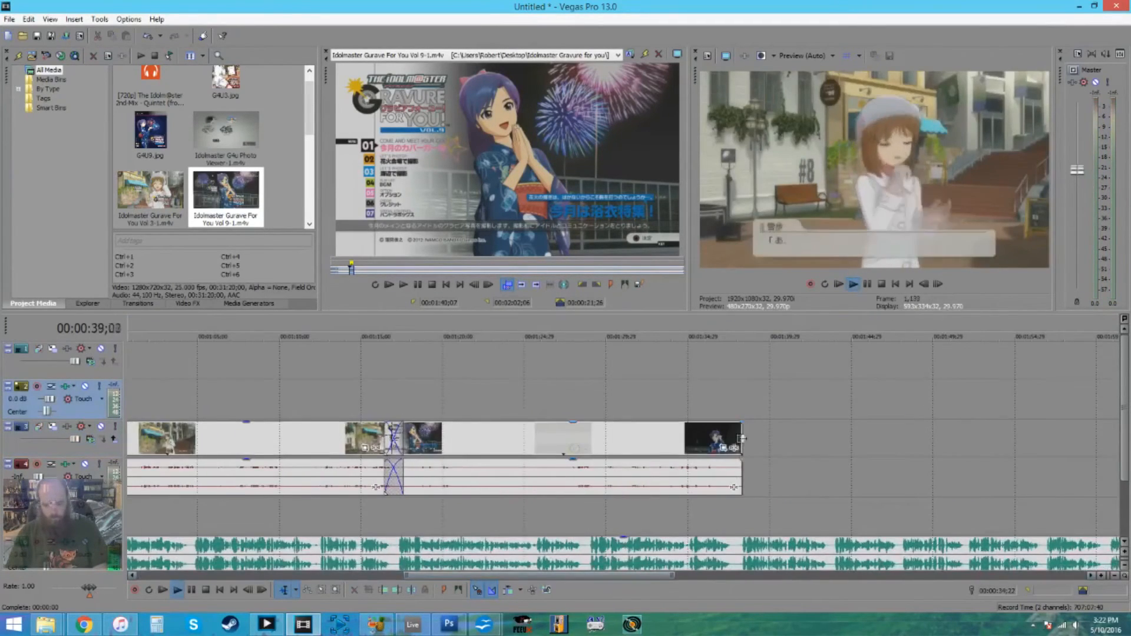
{"action": "key", "text": "space"}
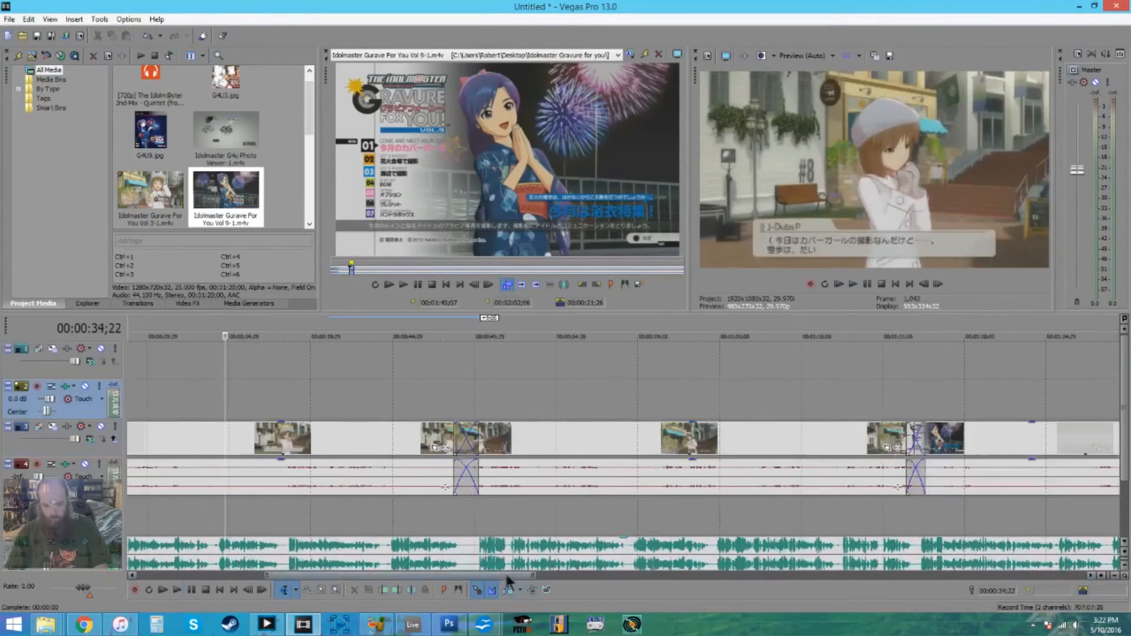
- Split the Vol 9 clip at about 1:21 and again after its loading screen
{"action": "left_click_drag", "start_coordinate": [509, 575], "coordinate": [677, 576]}
{"action": "left_click", "coordinate": [392, 437]}
{"action": "left_click", "coordinate": [381, 435]}
{"action": "left_click", "coordinate": [387, 429]}
{"action": "key", "text": "s"}
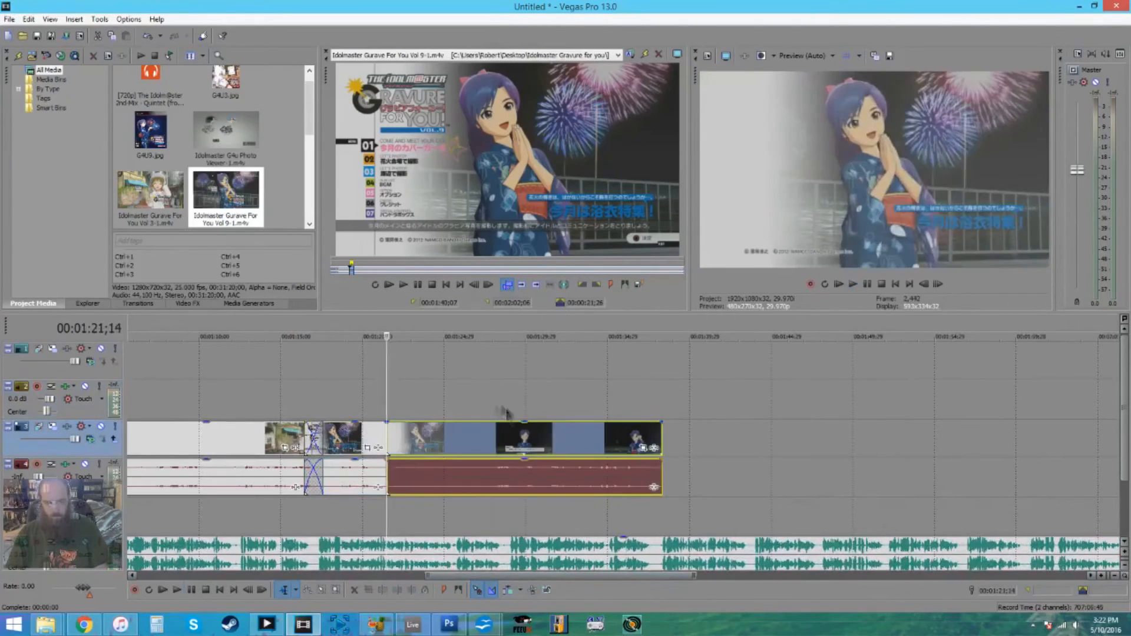
{"action": "left_click", "coordinate": [493, 403]}
{"action": "left_click", "coordinate": [492, 437]}
{"action": "key", "text": "s"}
- Delete the middle piece of the Vol 9 clip, move the remaining piece earlier so it overlaps the first, and play the join
{"action": "left_click_drag", "start_coordinate": [530, 440], "coordinate": [582, 440]}
{"action": "left_click", "coordinate": [439, 439]}
{"action": "key", "text": "Delete"}
{"action": "left_click_drag", "start_coordinate": [573, 440], "coordinate": [415, 439]}
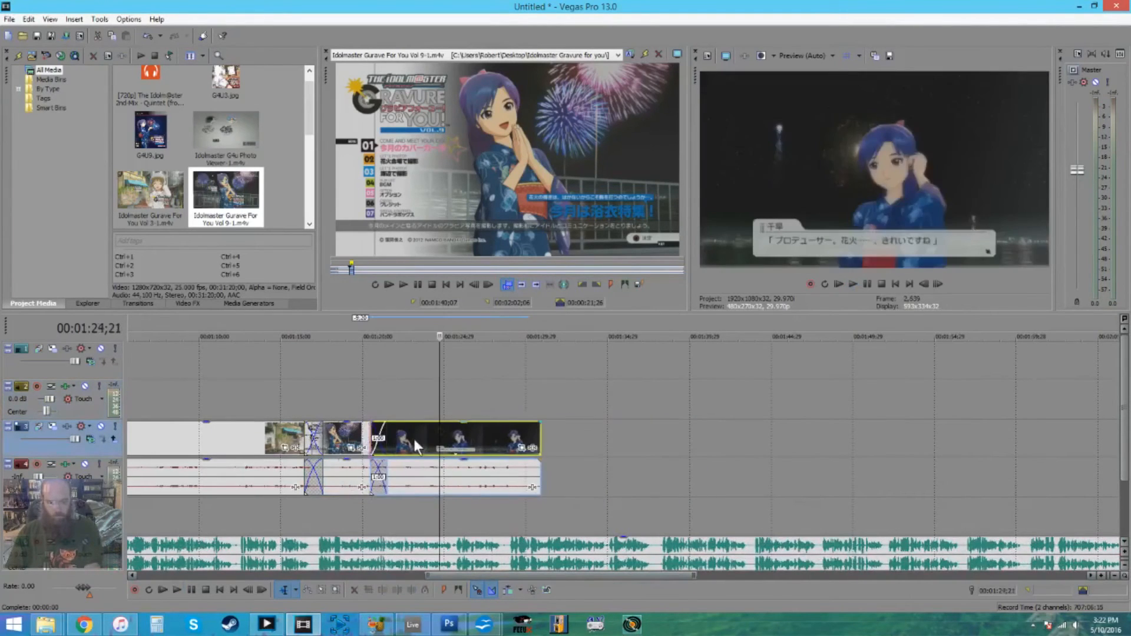
{"action": "left_click", "coordinate": [408, 374]}
{"action": "key", "text": "space"}
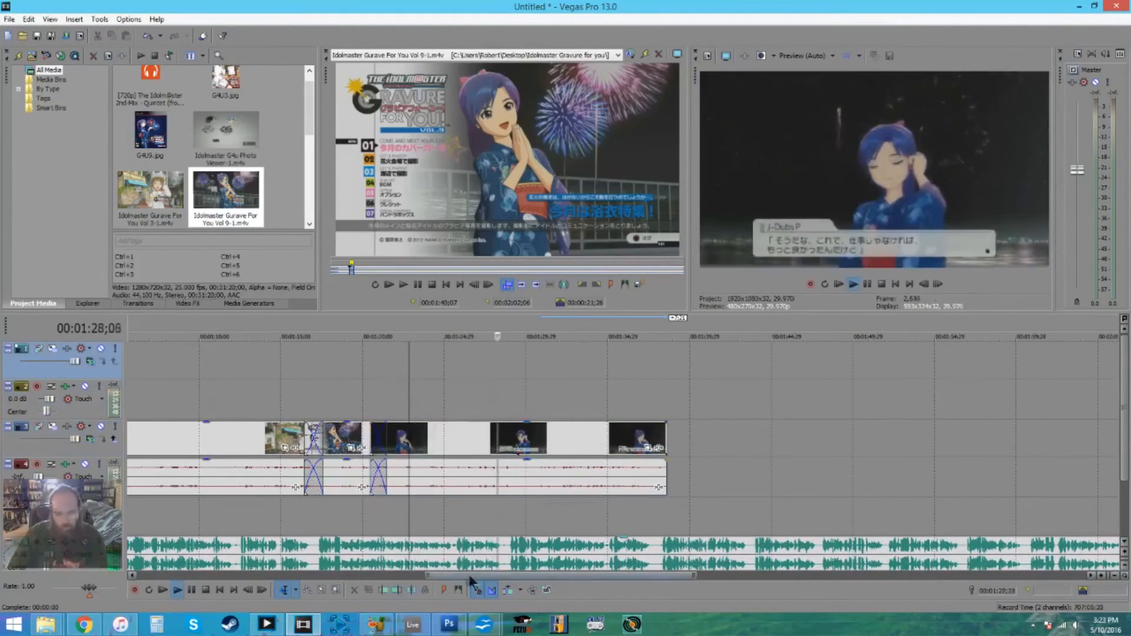
- Search the Vol 9 footage in the trimmer and select a beach photo-shoot section
{"action": "left_click_drag", "start_coordinate": [501, 576], "coordinate": [528, 576]}
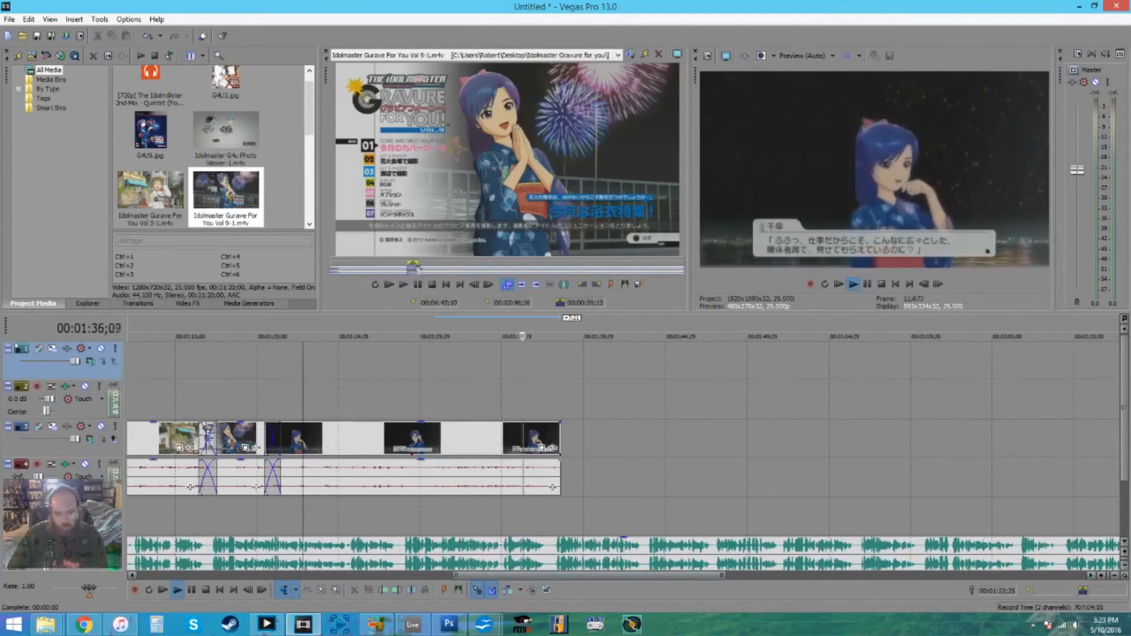
{"action": "left_click_drag", "start_coordinate": [407, 269], "coordinate": [418, 269]}
{"action": "left_click", "coordinate": [582, 271]}
{"action": "left_click", "coordinate": [617, 269]}
{"action": "left_click", "coordinate": [610, 271]}
{"action": "left_click_drag", "start_coordinate": [606, 271], "coordinate": [612, 270]}
- Place the selected beach section so it overlaps the end of the night scene, and trim its end to about 1:52
{"action": "left_click_drag", "start_coordinate": [609, 272], "coordinate": [550, 448]}
{"action": "left_click_drag", "start_coordinate": [560, 445], "coordinate": [550, 445]}
{"action": "left_click_drag", "start_coordinate": [554, 576], "coordinate": [601, 575]}
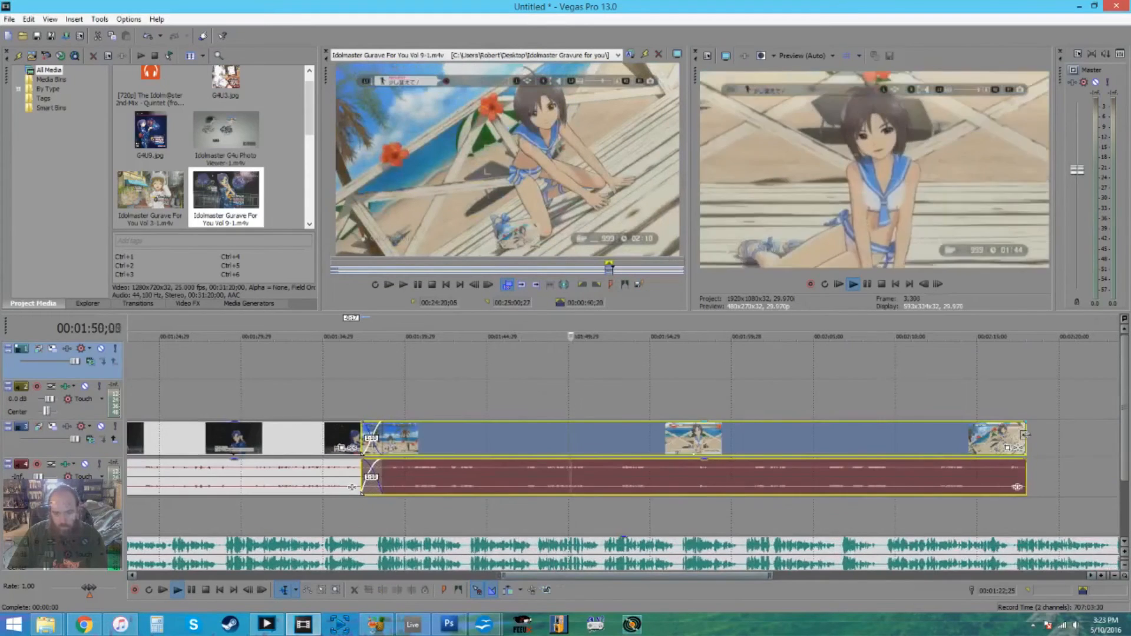
{"action": "left_click_drag", "start_coordinate": [1026, 435], "coordinate": [608, 489]}
{"action": "key", "text": "space"}
- Append the Vol 9 section from about 20:00 to 20:40 with a short overlap, trim its end to about 2:10, and play it
{"action": "left_click", "coordinate": [564, 270]}
{"action": "left_click_drag", "start_coordinate": [563, 270], "coordinate": [557, 271]}
{"action": "left_click_drag", "start_coordinate": [560, 271], "coordinate": [700, 453]}
{"action": "left_click_drag", "start_coordinate": [659, 576], "coordinate": [759, 575]}
{"action": "left_click_drag", "start_coordinate": [987, 439], "coordinate": [617, 439]}
{"action": "left_click", "coordinate": [314, 394]}
{"action": "key", "text": "space"}
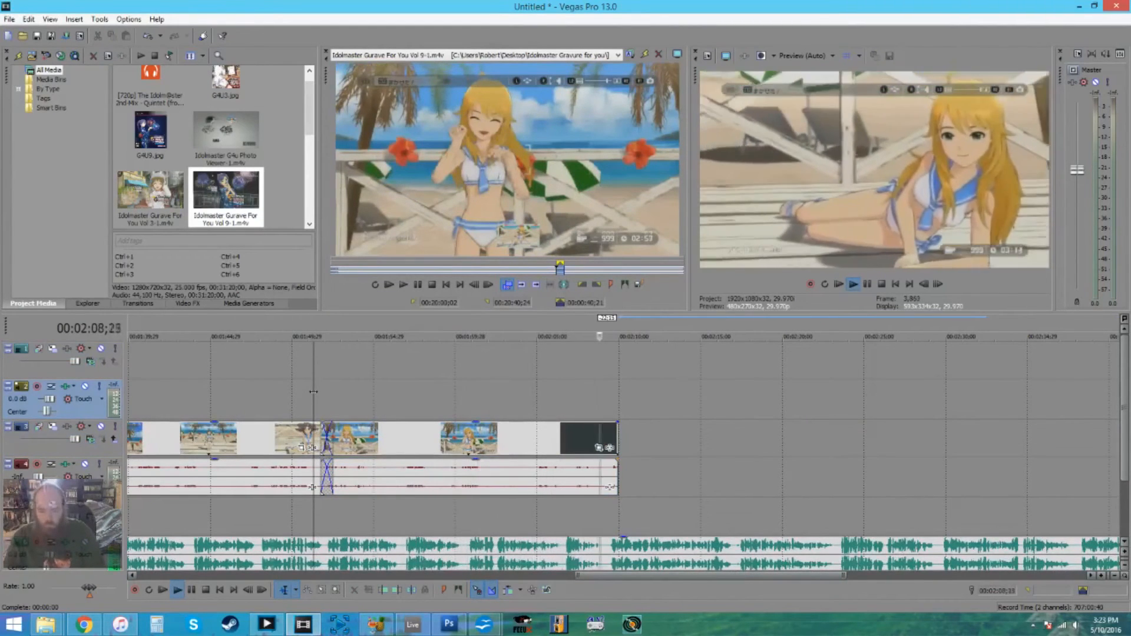
- Append the Vol 9 section from about 11:04 to 11:51 with a short overlap, trim its end to about 2:24, and play it
{"action": "key", "text": "space"}
{"action": "left_click", "coordinate": [458, 269]}
{"action": "left_click_drag", "start_coordinate": [459, 271], "coordinate": [598, 456]}
{"action": "left_click_drag", "start_coordinate": [666, 576], "coordinate": [745, 576]}
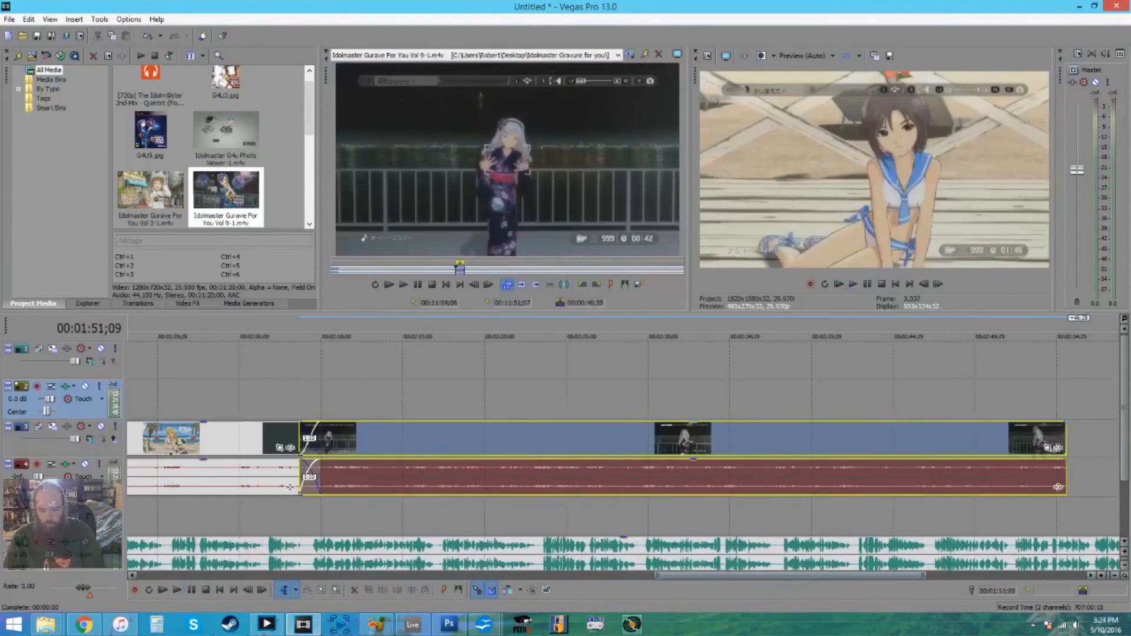
{"action": "left_click_drag", "start_coordinate": [1064, 479], "coordinate": [547, 513]}
{"action": "left_click", "coordinate": [342, 386]}
{"action": "key", "text": "space"}
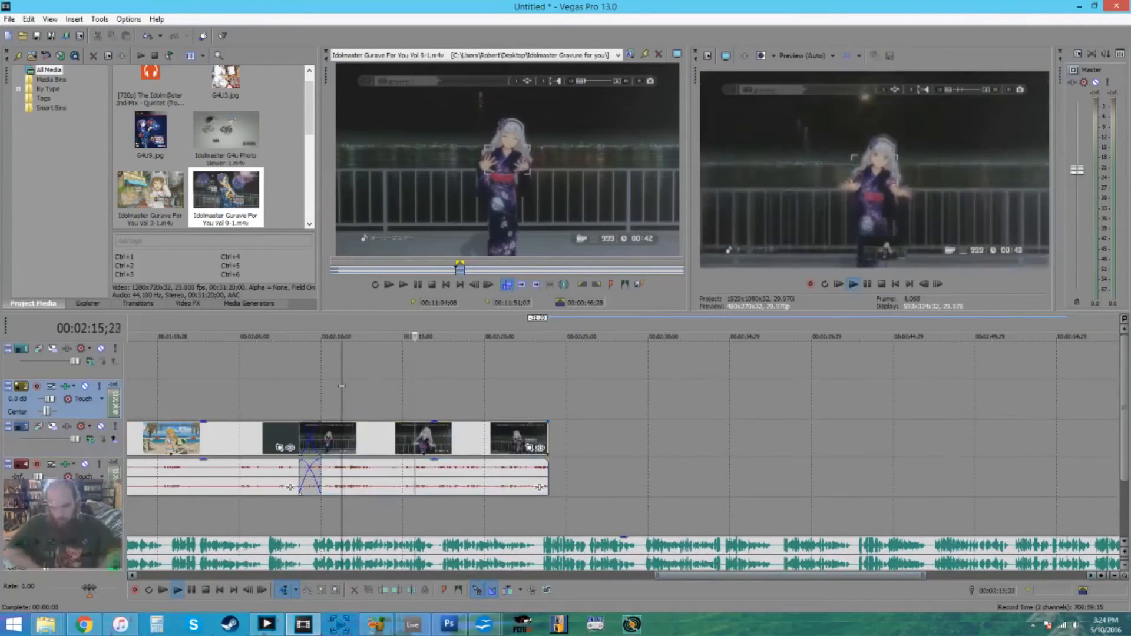
- Append the Vol 3 section from about 17:32 to 18:18 with a short overlap, trim its end to about 2:39, and play it
{"action": "left_click_drag", "start_coordinate": [1125, 433], "coordinate": [1125, 458]}
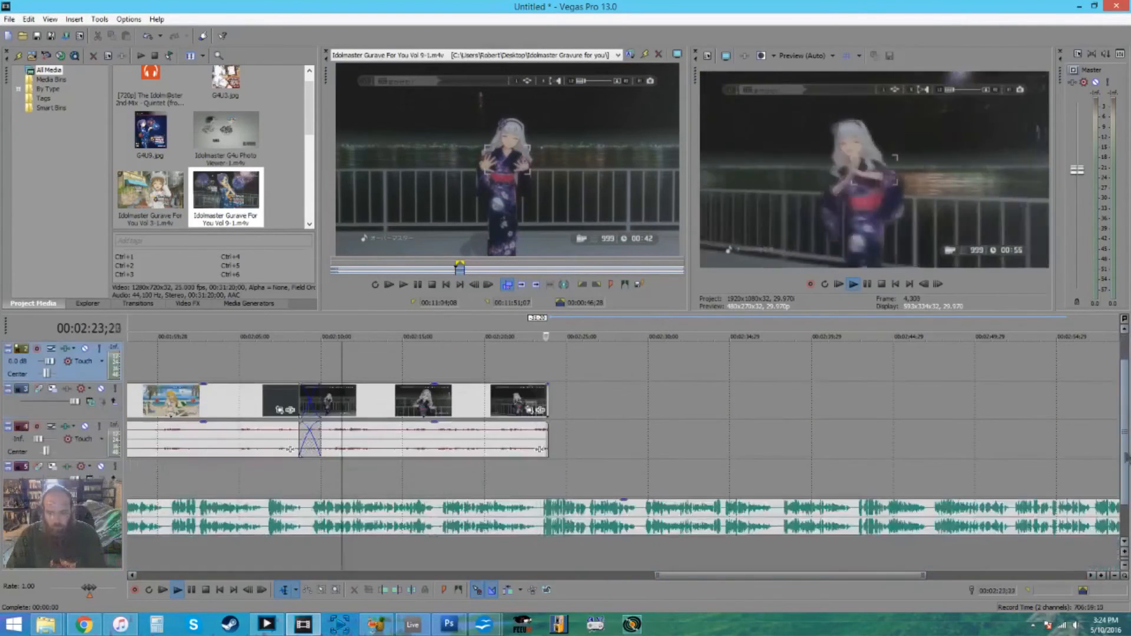
{"action": "key", "text": "space"}
{"action": "double_click", "coordinate": [151, 191]}
{"action": "left_click", "coordinate": [590, 269]}
{"action": "left_click_drag", "start_coordinate": [591, 270], "coordinate": [600, 270]}
{"action": "left_click_drag", "start_coordinate": [594, 270], "coordinate": [534, 413]}
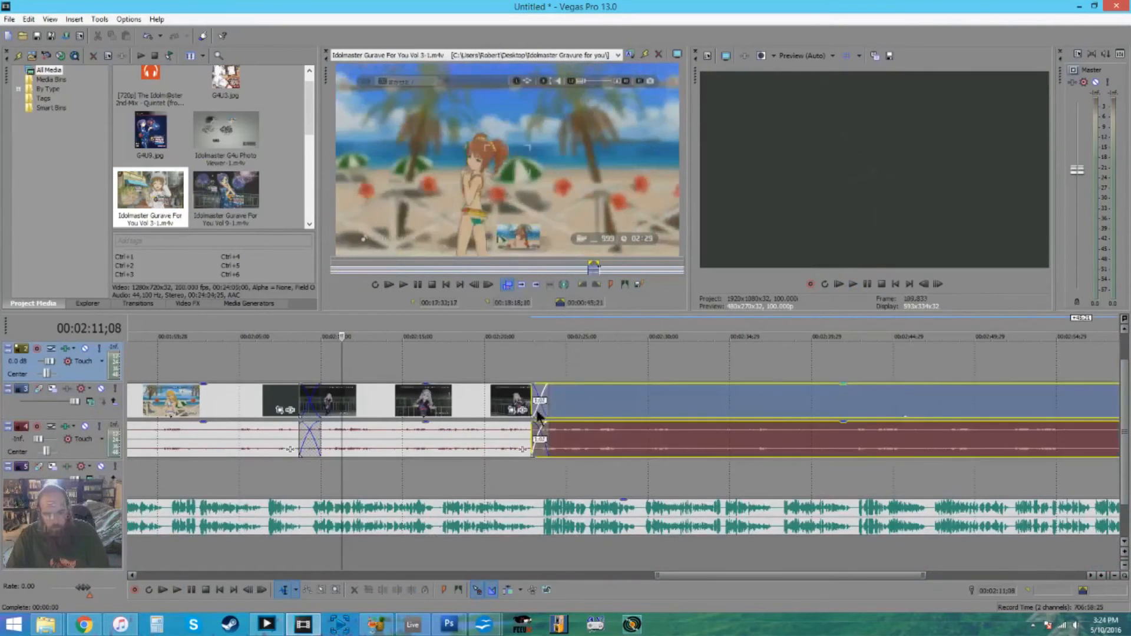
{"action": "left_click_drag", "start_coordinate": [746, 576], "coordinate": [819, 576]}
{"action": "left_click_drag", "start_coordinate": [1002, 404], "coordinate": [512, 404]}
{"action": "left_click", "coordinate": [264, 361]}
{"action": "key", "text": "space"}
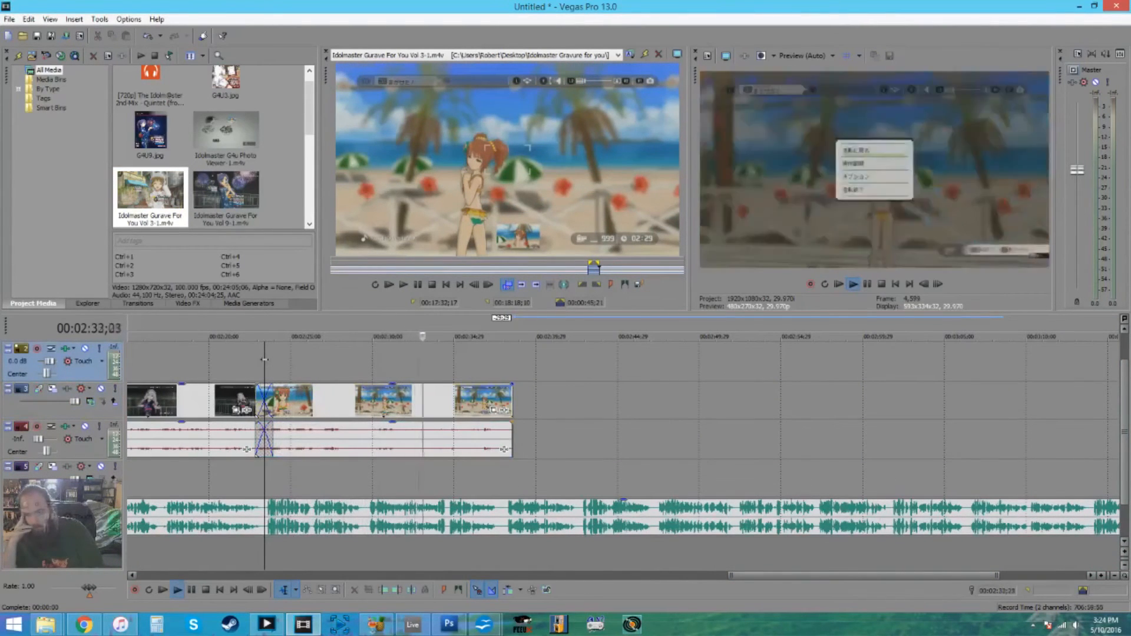
- Select another Vol 3 photo-shoot section in the trimmer, append it overlapping the previous clip, and trim its end
{"action": "key", "text": "space"}
{"action": "left_click", "coordinate": [539, 270]}
{"action": "left_click", "coordinate": [533, 270]}
{"action": "left_click_drag", "start_coordinate": [534, 270], "coordinate": [496, 406]}
{"action": "left_click_drag", "start_coordinate": [884, 576], "coordinate": [981, 576]}
{"action": "left_click_drag", "start_coordinate": [995, 402], "coordinate": [533, 402]}
- Adjust the placement of the newest Vol 3 clip, extend its end to about 3:02, and play it
{"action": "left_click", "coordinate": [160, 363]}
{"action": "left_click_drag", "start_coordinate": [229, 398], "coordinate": [274, 398]}
{"action": "left_click_drag", "start_coordinate": [175, 401], "coordinate": [318, 402]}
{"action": "left_click_drag", "start_coordinate": [389, 406], "coordinate": [530, 402]}
{"action": "left_click", "coordinate": [276, 374]}
{"action": "key", "text": "space"}
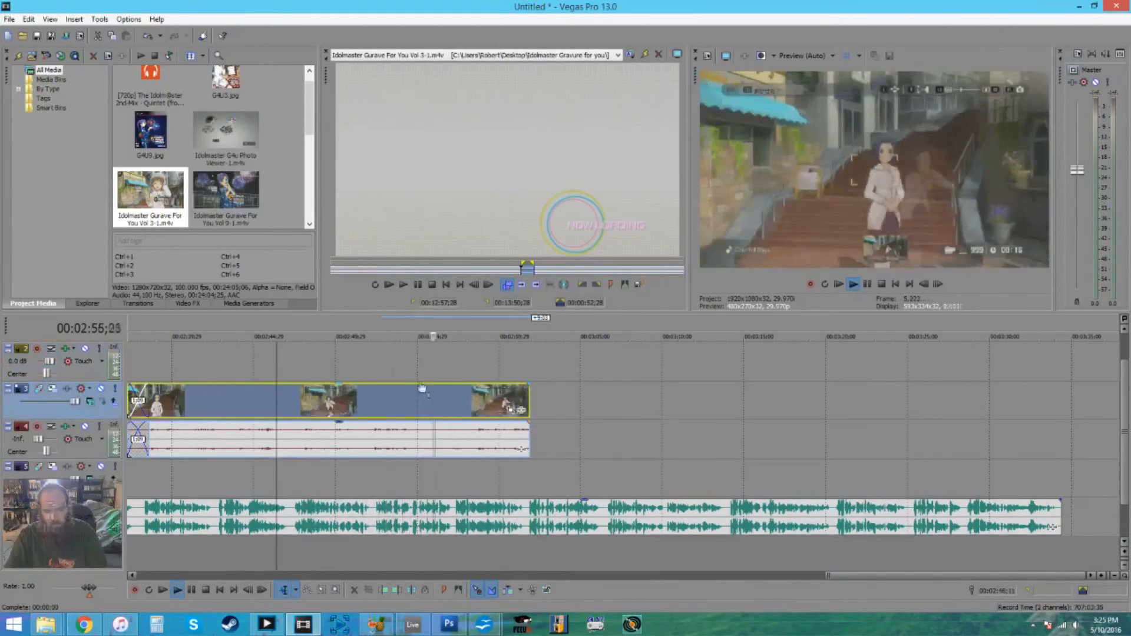
- Select a night section late in the Vol 9 footage, append it with a short overlap, and trim its end to about 3:15
{"action": "double_click", "coordinate": [227, 191]}
{"action": "left_click", "coordinate": [644, 270]}
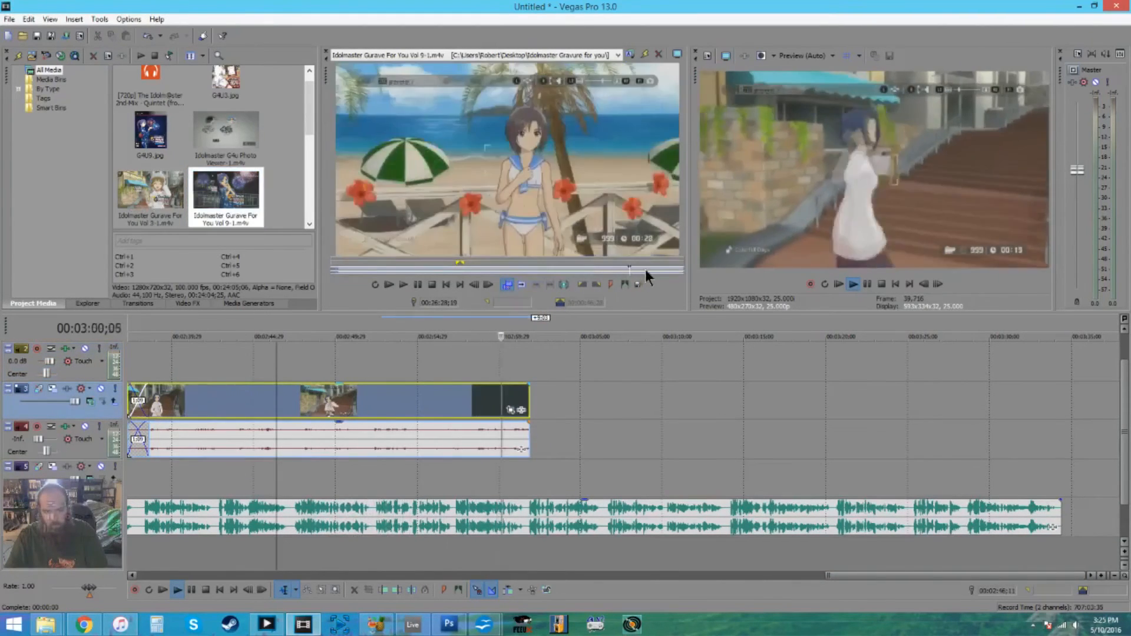
{"action": "left_click", "coordinate": [652, 270]}
{"action": "left_click_drag", "start_coordinate": [652, 270], "coordinate": [666, 270]}
{"action": "left_click_drag", "start_coordinate": [659, 270], "coordinate": [527, 418]}
{"action": "scroll", "coordinate": [833, 553], "scroll_direction": "down", "scroll_amount": 2}
{"action": "left_click_drag", "start_coordinate": [985, 575], "coordinate": [1053, 575]}
{"action": "left_click_drag", "start_coordinate": [1007, 407], "coordinate": [337, 406]}
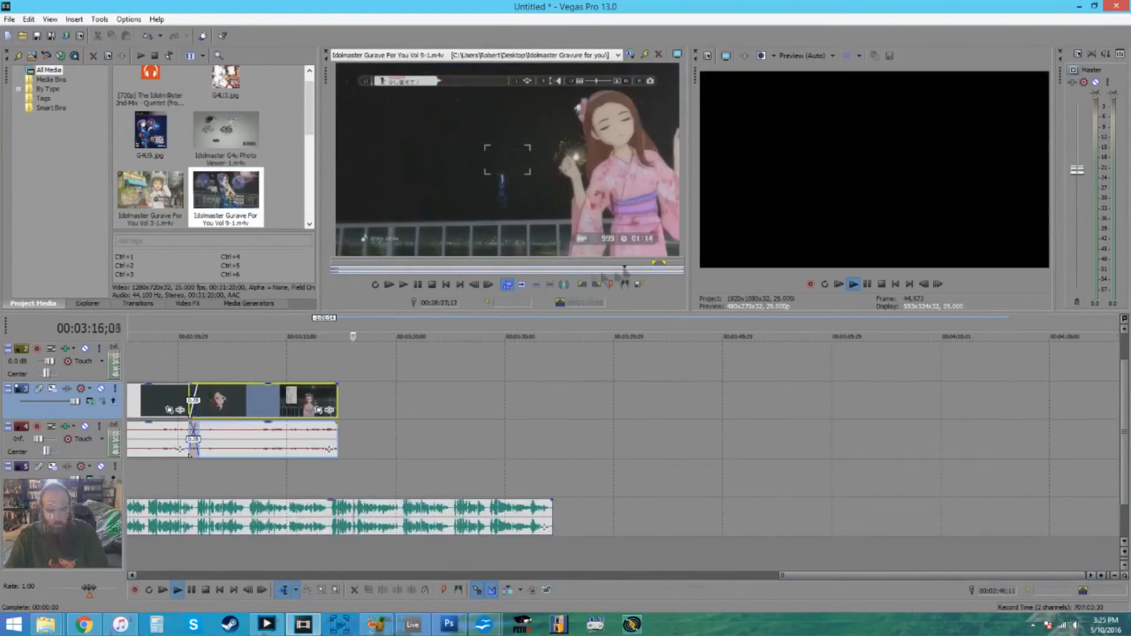
- Append the Vol 9 section from about 13:06 to 14:21, then trim and reposition it near the end of the narration
{"action": "left_click", "coordinate": [557, 270]}
{"action": "left_click", "coordinate": [498, 270]}
{"action": "left_click", "coordinate": [485, 270]}
{"action": "left_click_drag", "start_coordinate": [478, 270], "coordinate": [322, 406]}
{"action": "left_click_drag", "start_coordinate": [932, 575], "coordinate": [976, 575]}
{"action": "left_click_drag", "start_coordinate": [908, 407], "coordinate": [327, 407]}
{"action": "left_click_drag", "start_coordinate": [254, 407], "coordinate": [382, 407]}
{"action": "key", "text": "space"}
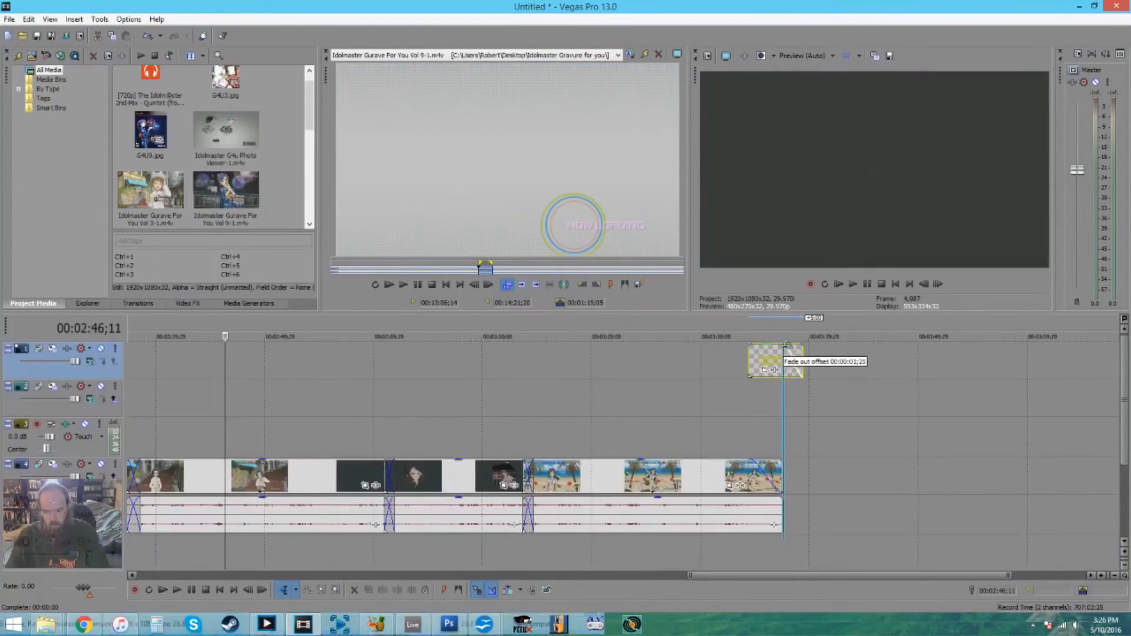
- Adjust the fade-out of the transparent overlay at the end of the video and review the whole assembled timeline
{"action": "left_click_drag", "start_coordinate": [787, 346], "coordinate": [785, 346]}
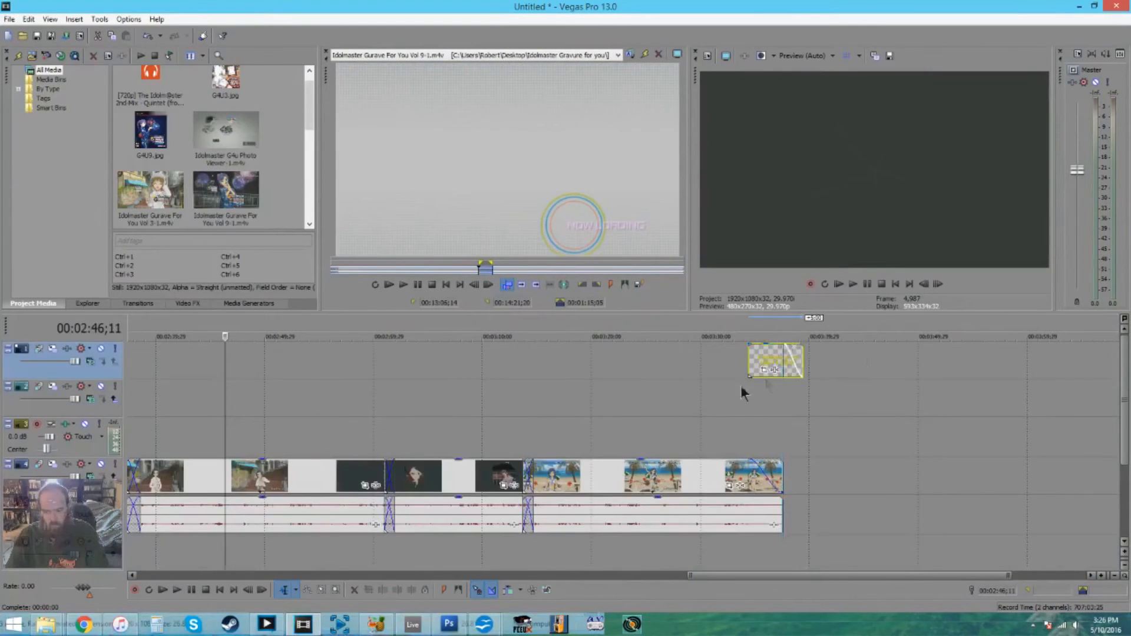
{"action": "left_click", "coordinate": [642, 409]}
{"action": "scroll", "coordinate": [536, 413], "scroll_direction": "down", "scroll_amount": 4}
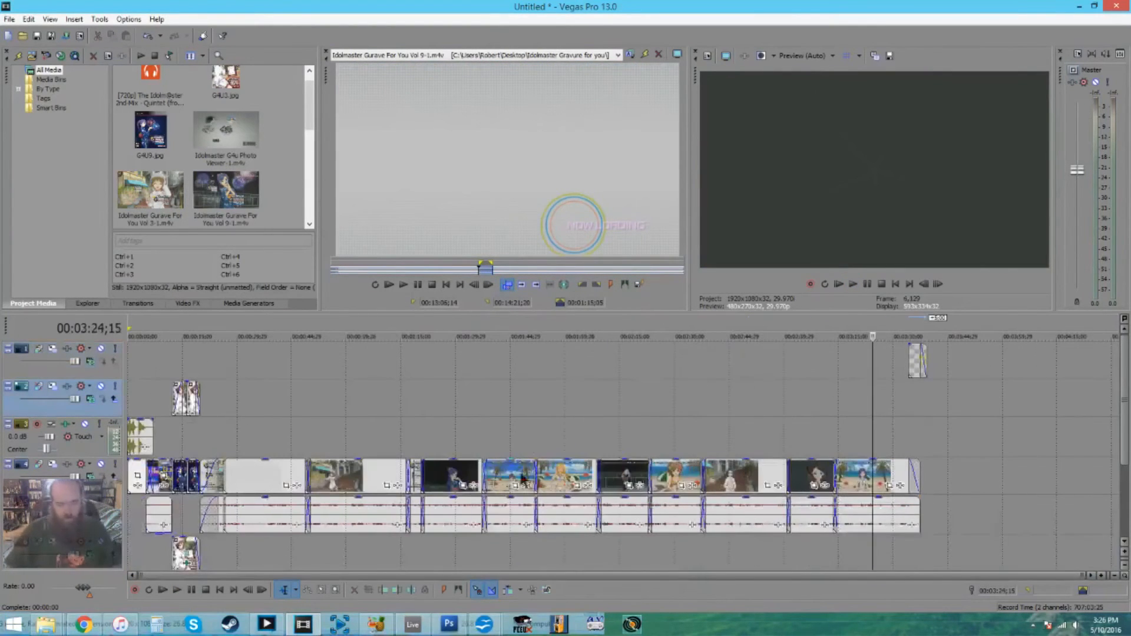
{"action": "left_click_drag", "start_coordinate": [1124, 372], "coordinate": [1120, 410]}
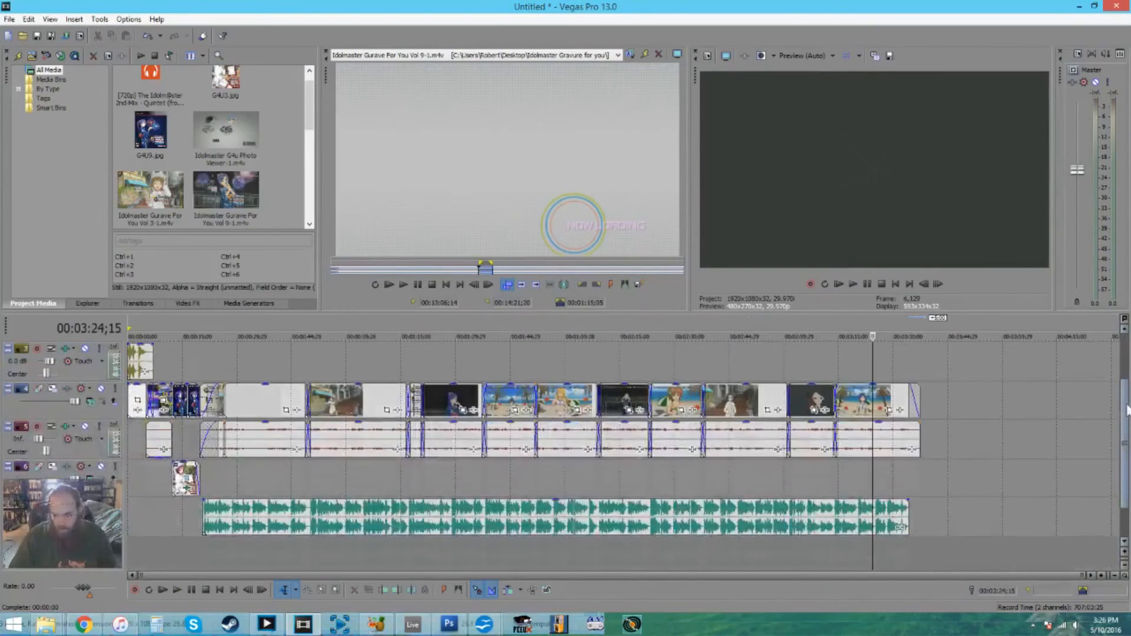
{"action": "left_click_drag", "start_coordinate": [1127, 409], "coordinate": [1126, 400]}
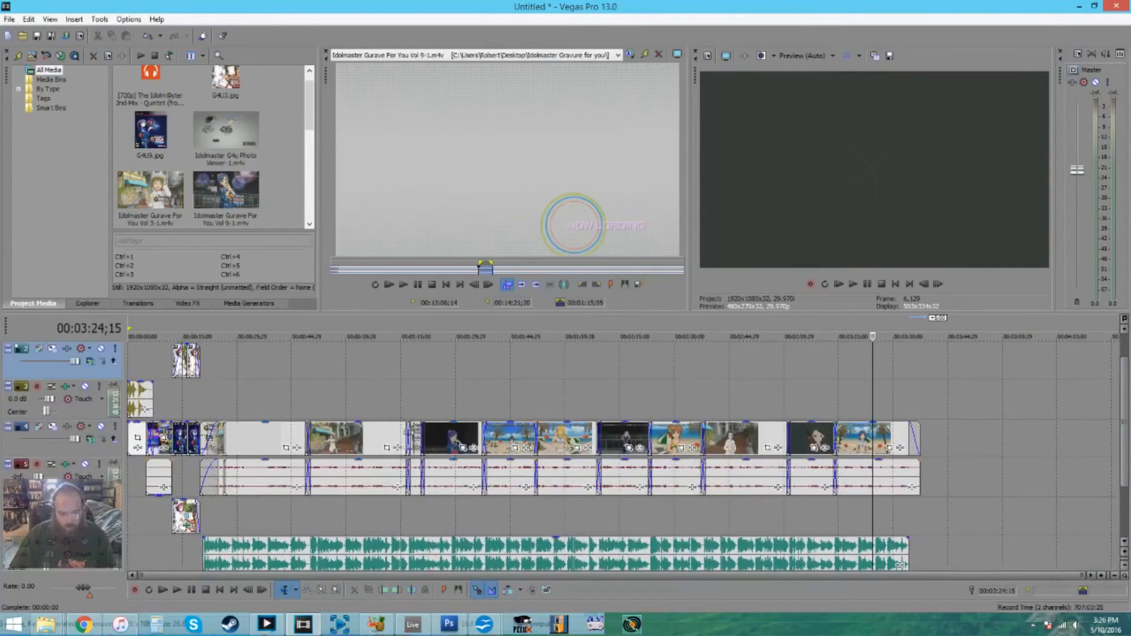
- Check the assembled timeline at several points from about 1:28 to 3:22 and examine the overlay track near the end
{"action": "left_click", "coordinate": [415, 402]}
{"action": "left_click", "coordinate": [451, 395]}
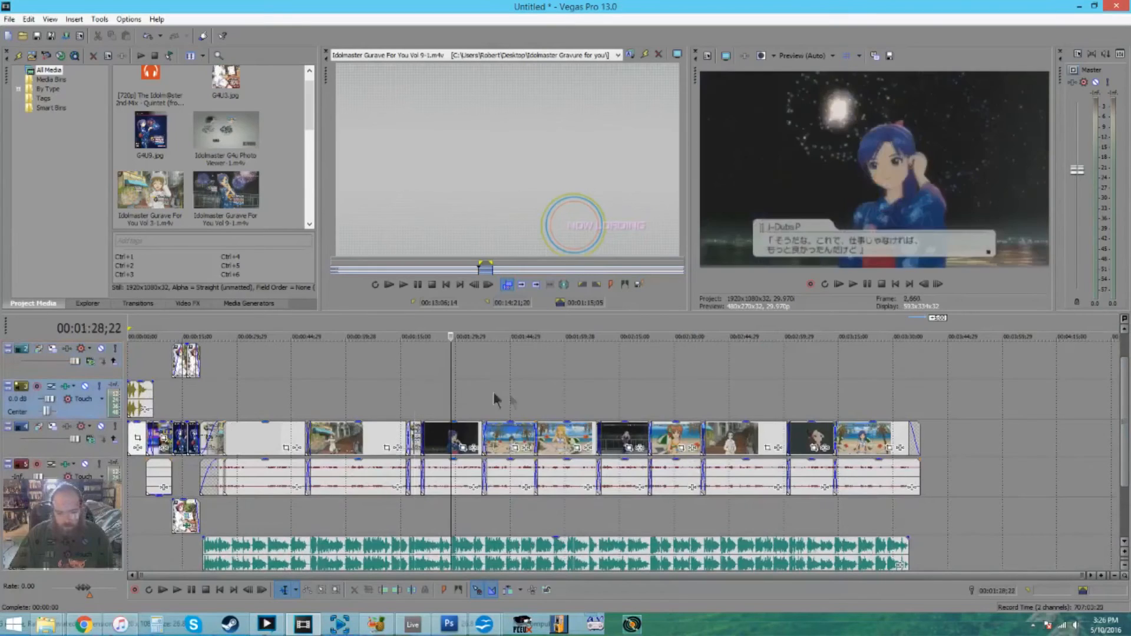
{"action": "left_click", "coordinate": [551, 403]}
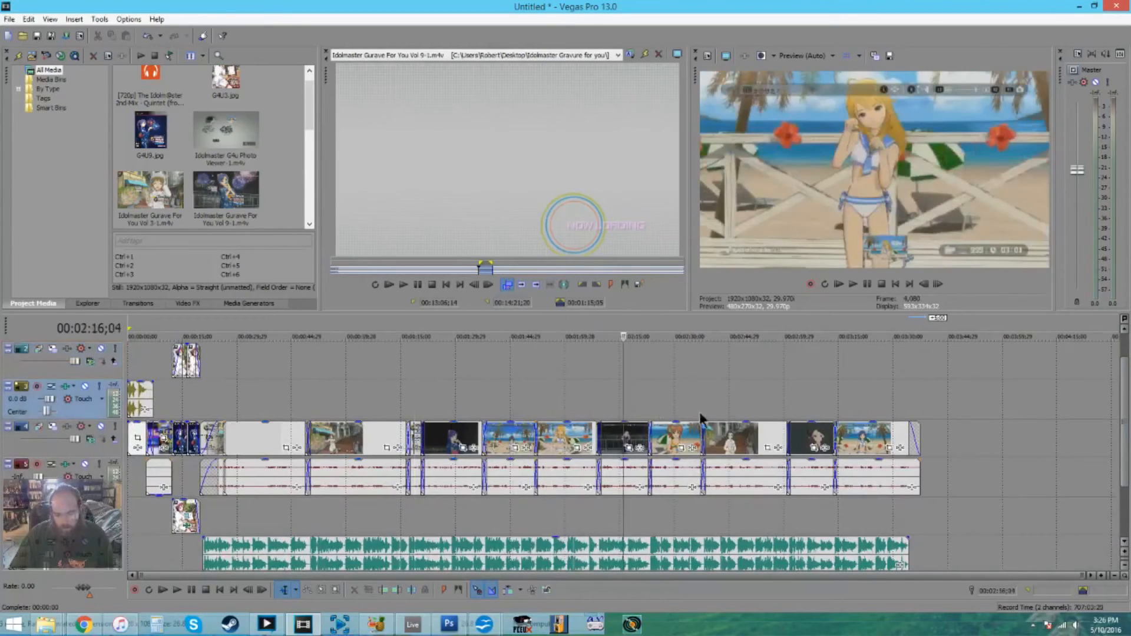
{"action": "left_click", "coordinate": [669, 407]}
{"action": "left_click", "coordinate": [733, 407]}
{"action": "left_click", "coordinate": [815, 400]}
{"action": "left_click", "coordinate": [865, 395]}
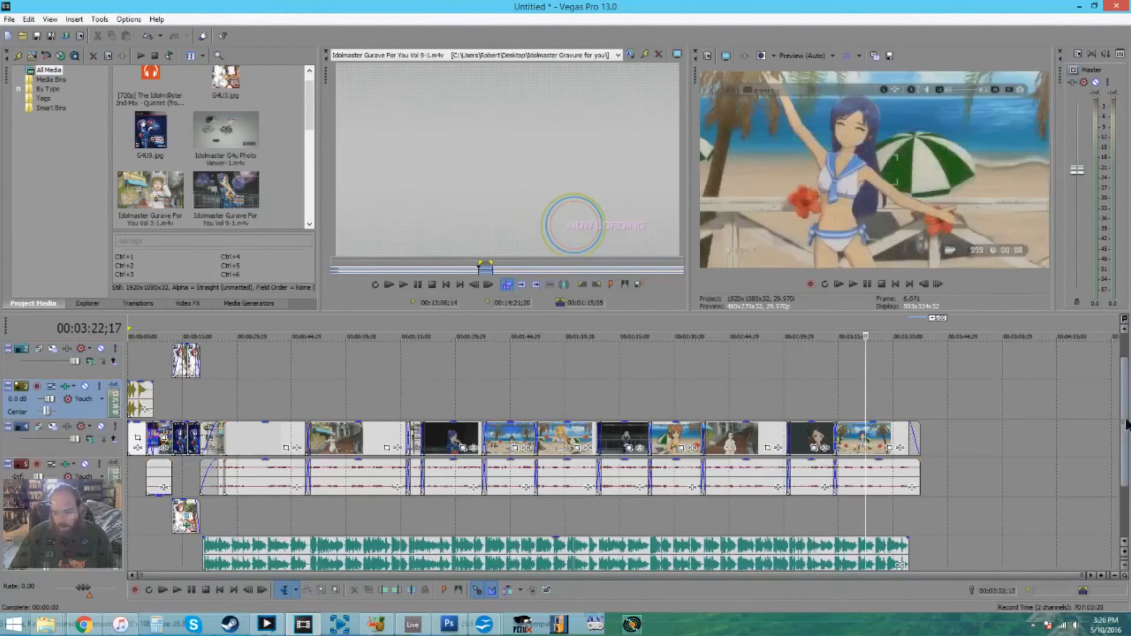
{"action": "left_click_drag", "start_coordinate": [1126, 417], "coordinate": [1126, 397]}
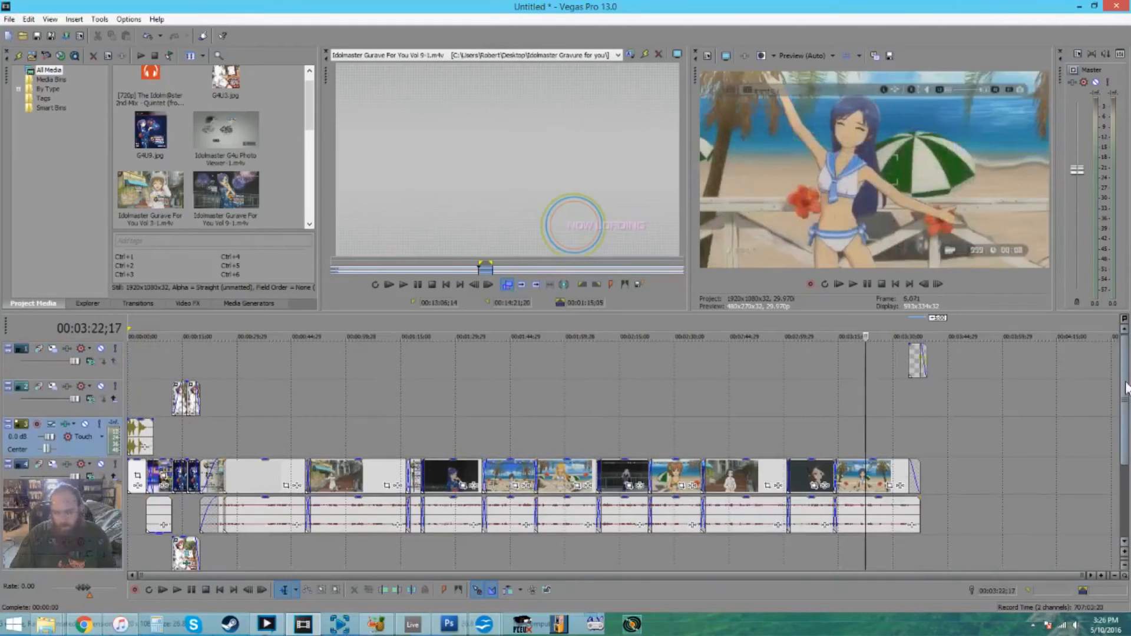
{"action": "left_click_drag", "start_coordinate": [1125, 398], "coordinate": [1126, 418]}
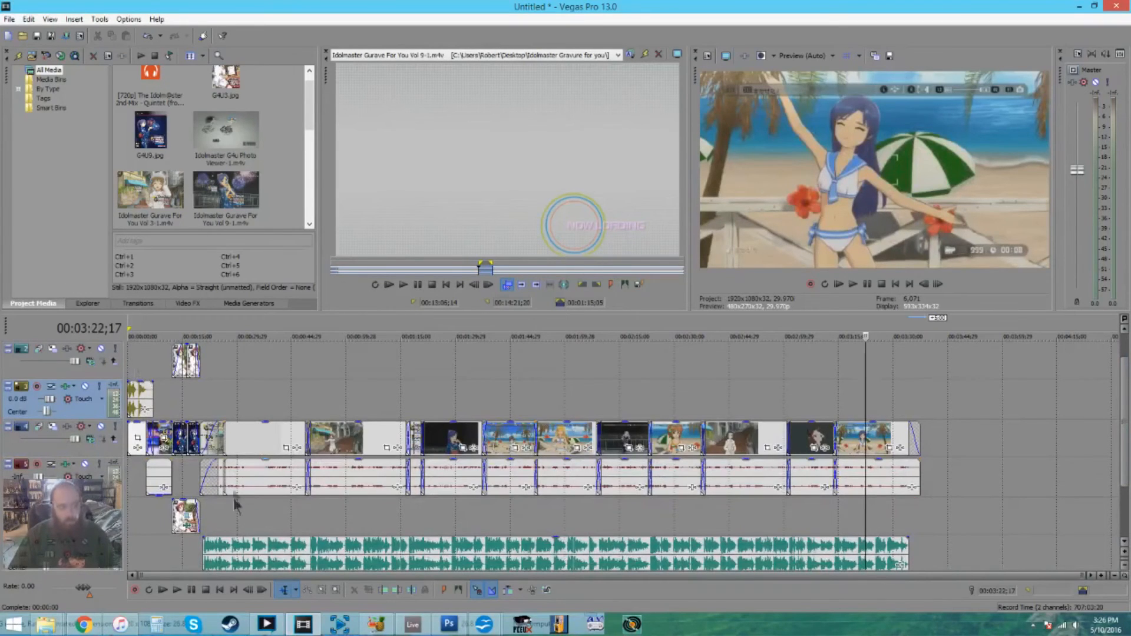
- Switch to Photoshop, look through the open documents, and restore the Untitled-1 beach image window to work on
{"action": "left_click", "coordinate": [266, 623]}
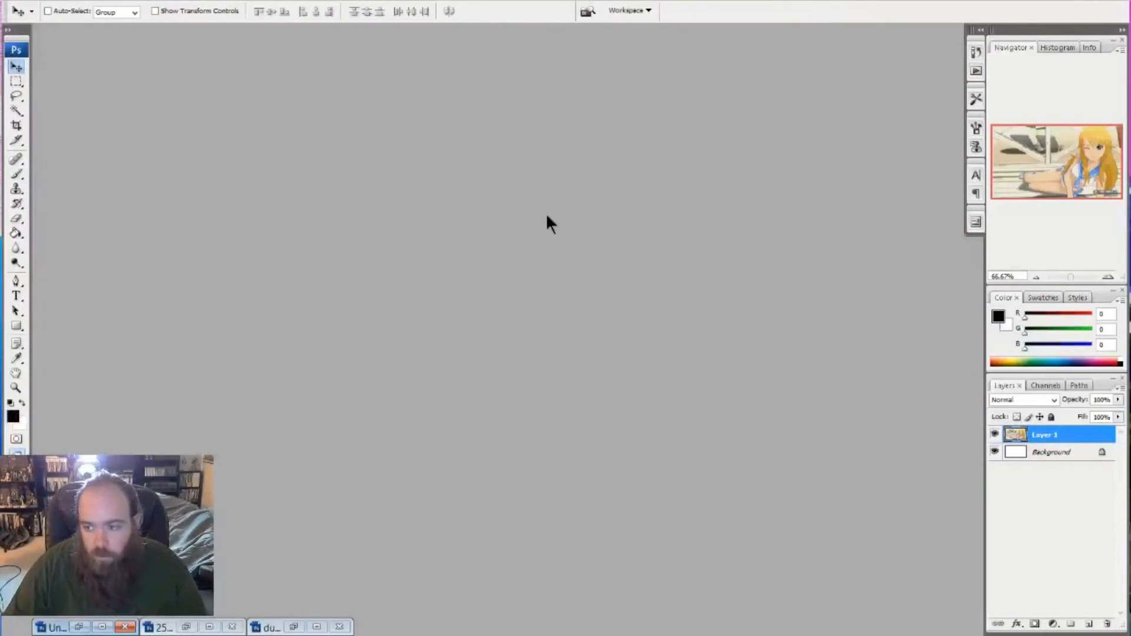
{"action": "left_click", "coordinate": [163, 628]}
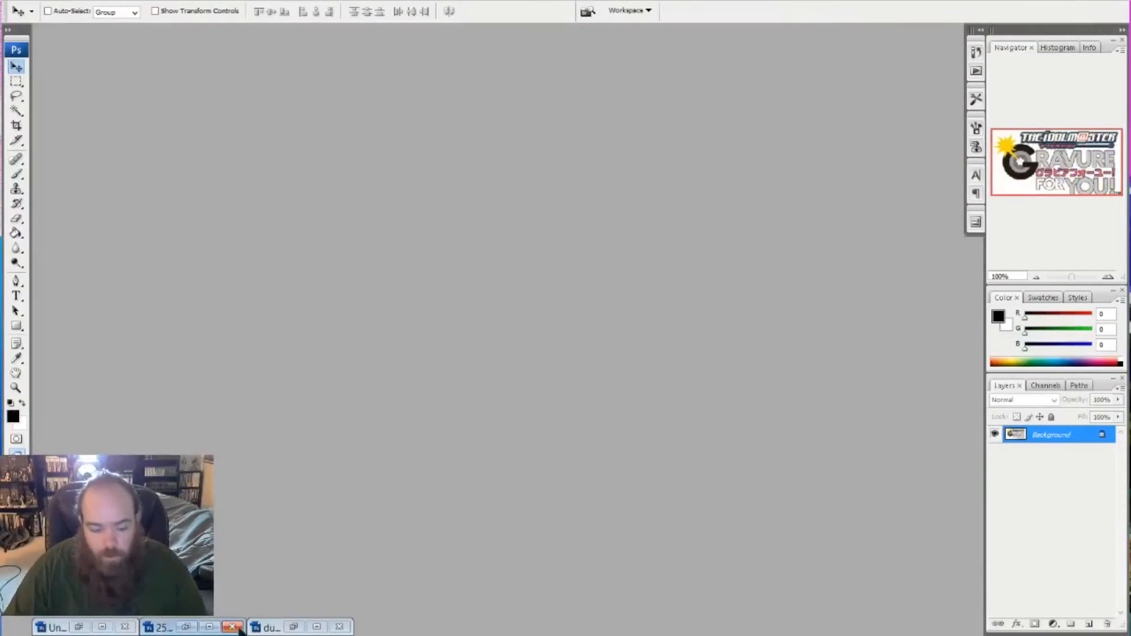
{"action": "left_click", "coordinate": [264, 628]}
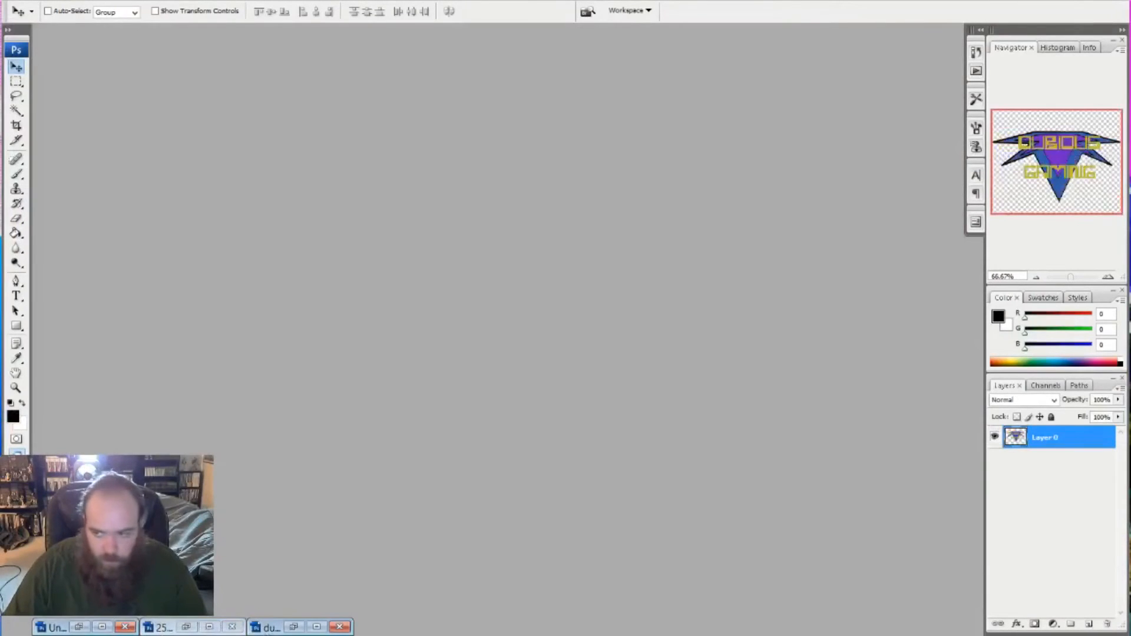
{"action": "left_click", "coordinate": [54, 628]}
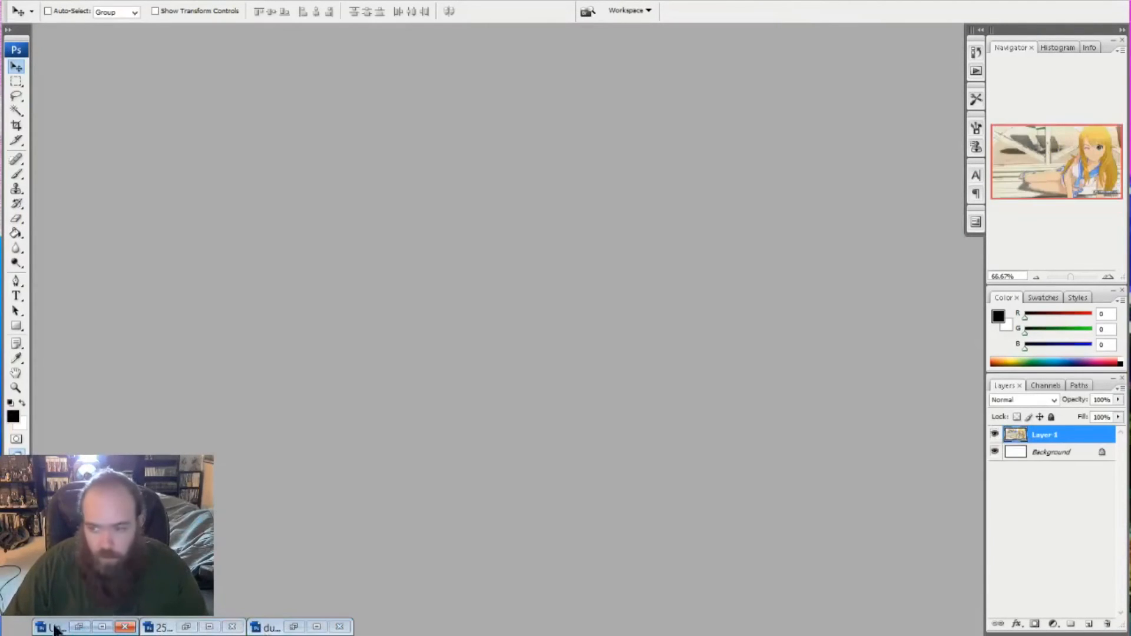
{"action": "left_click", "coordinate": [78, 627]}
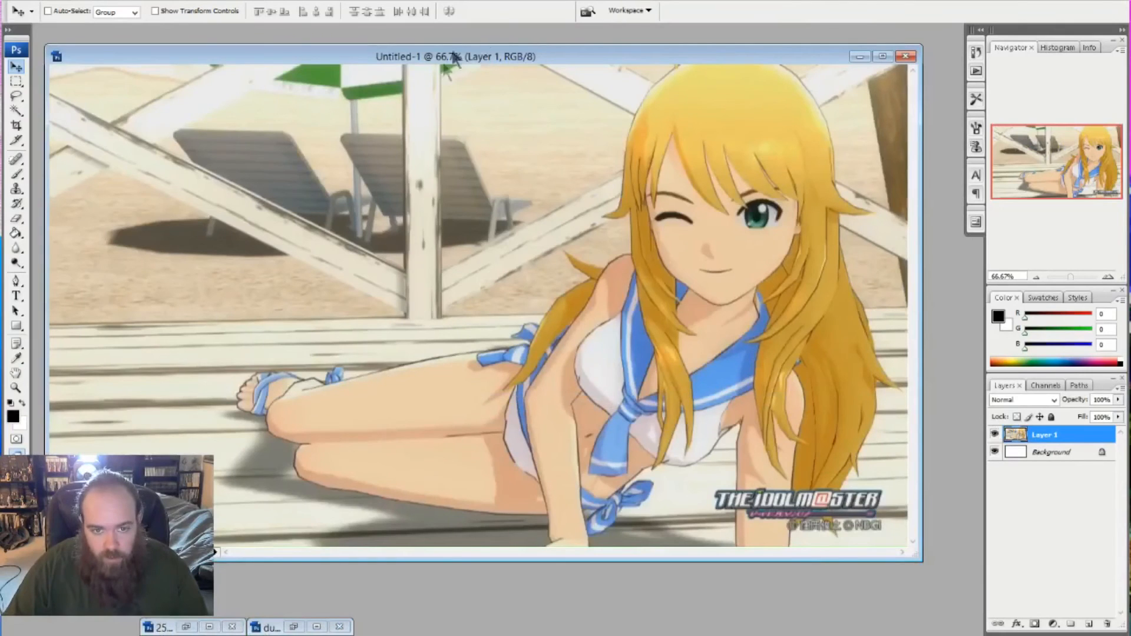
{"action": "left_click_drag", "start_coordinate": [448, 59], "coordinate": [469, 49]}
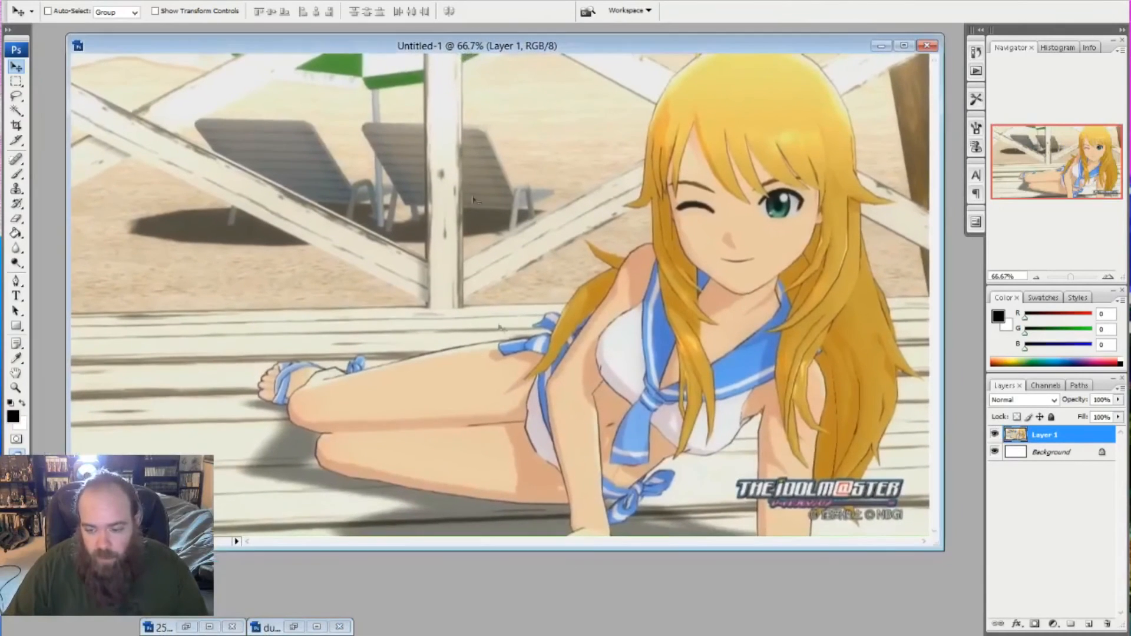
- Copy the whole 250px-G4ULogo.jpg image and paste it as a new layer into Untitled-1
{"action": "left_click", "coordinate": [186, 628]}
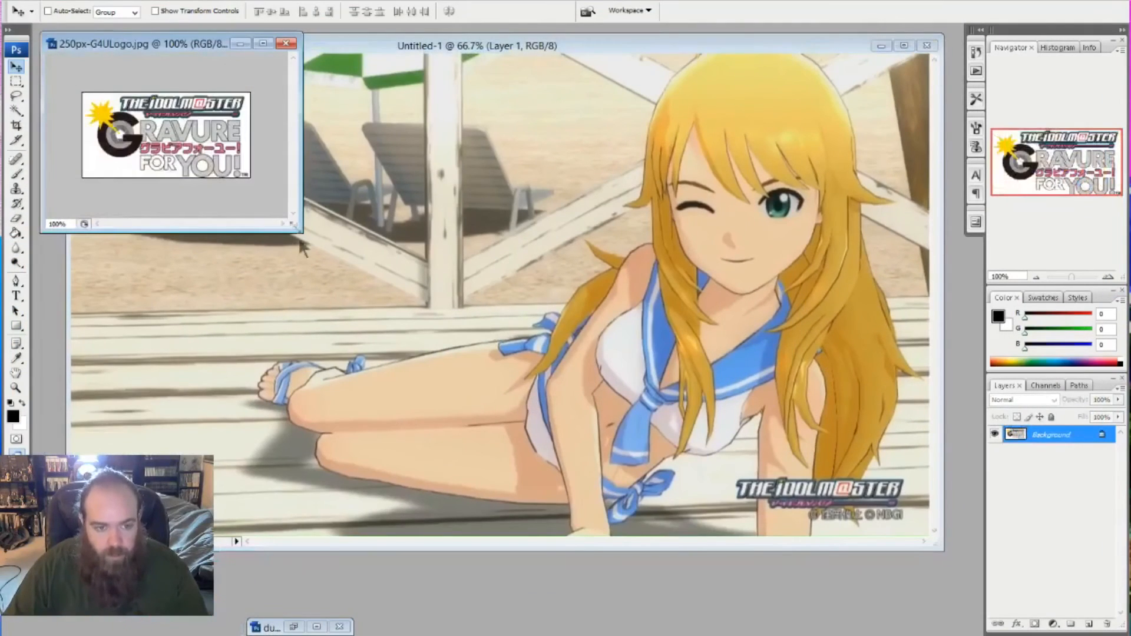
{"action": "left_click_drag", "start_coordinate": [301, 232], "coordinate": [377, 293]}
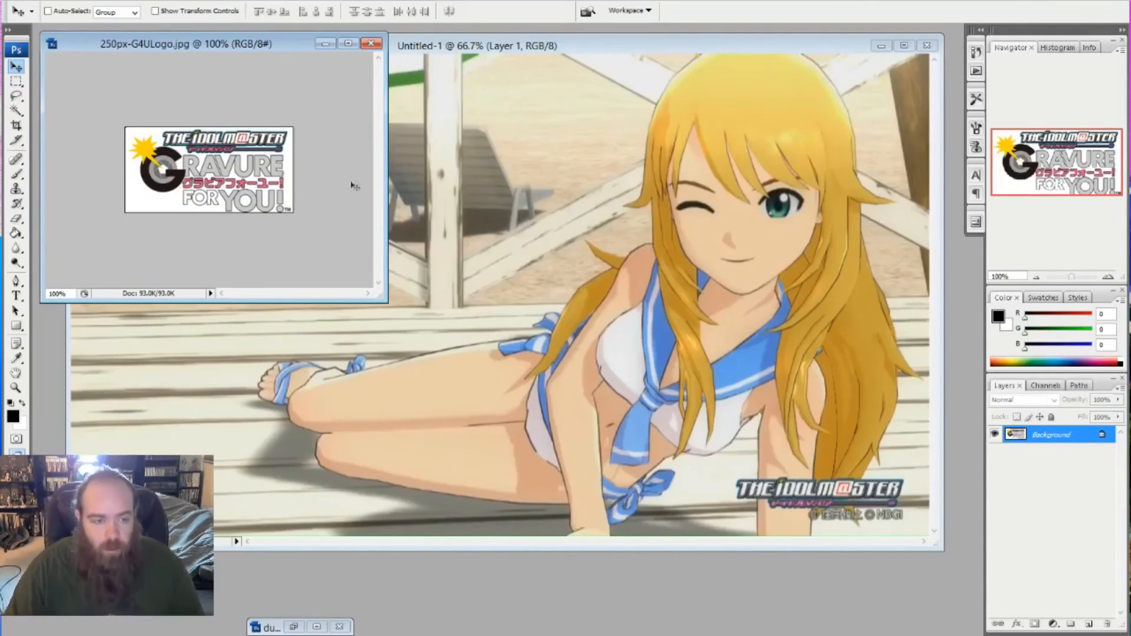
{"action": "left_click", "coordinate": [16, 81]}
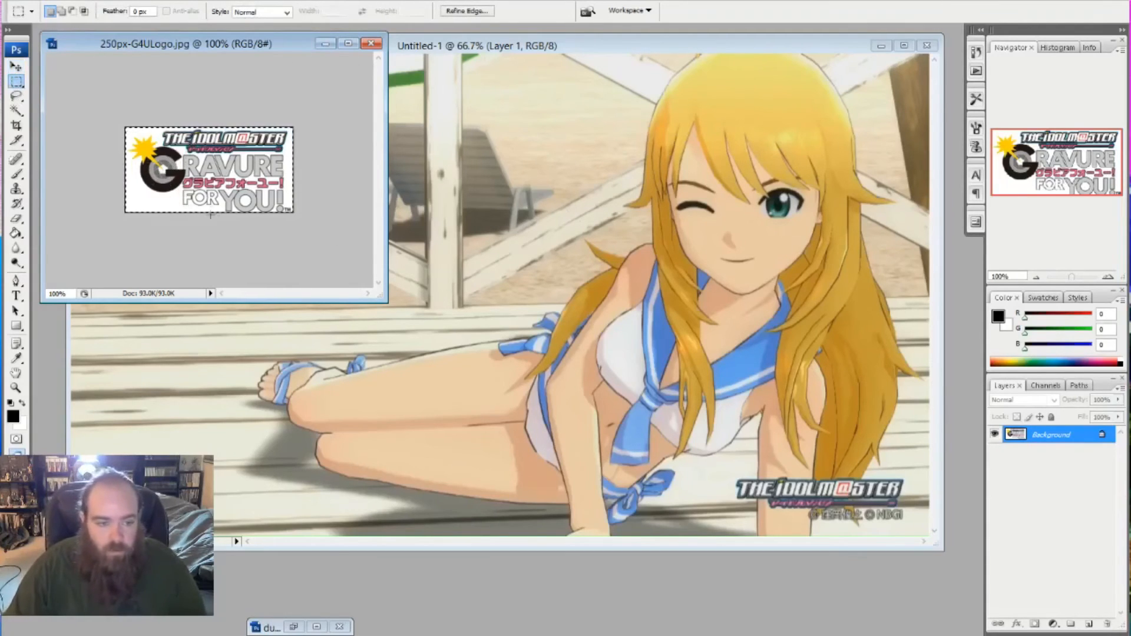
{"action": "left_click", "coordinate": [325, 44]}
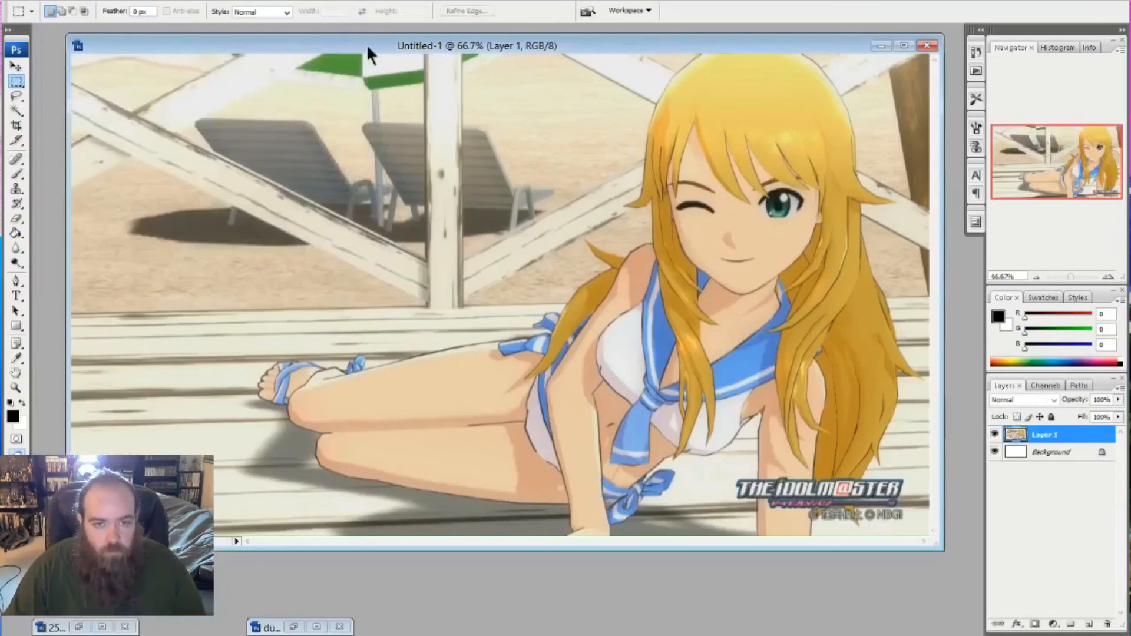
{"action": "key", "text": "ctrl+v"}
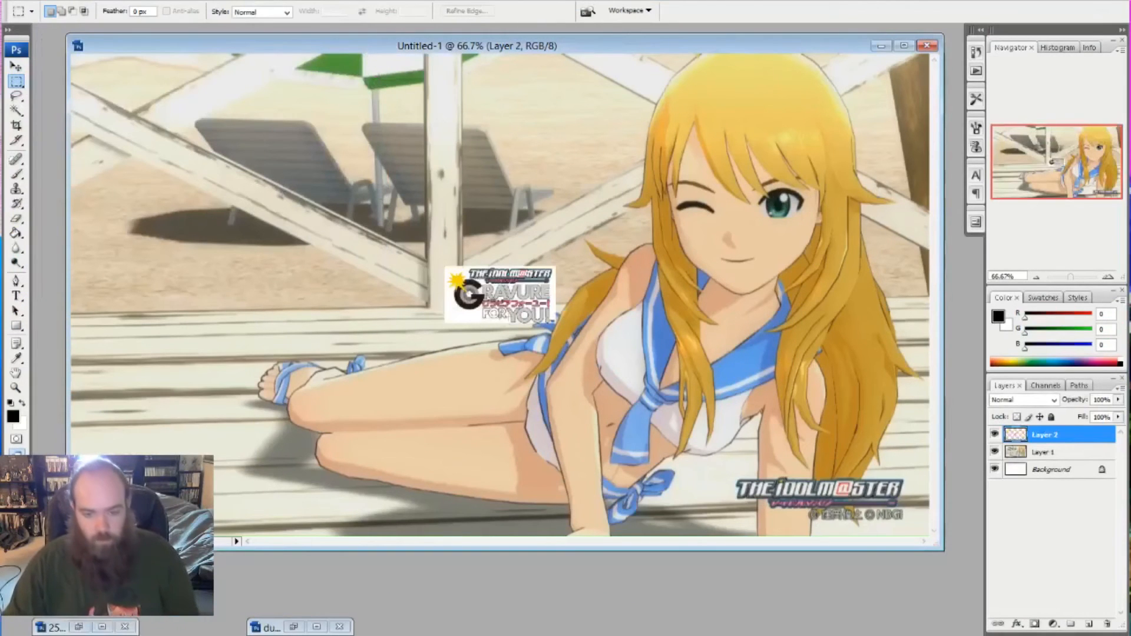
- Enlarge the pasted Gravure For You! logo to about 408% width and 330% height in the image's upper-left area
{"action": "key", "text": "ctrl+t"}
{"action": "left_click_drag", "start_coordinate": [502, 307], "coordinate": [577, 252]}
{"action": "left_click_drag", "start_coordinate": [399, 220], "coordinate": [381, 226]}
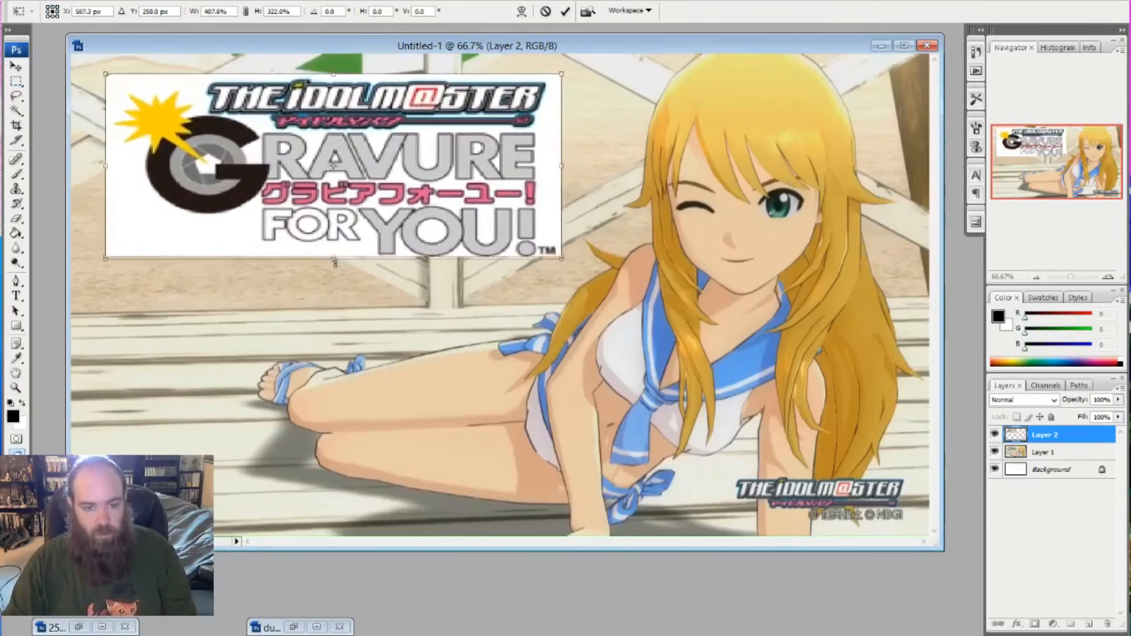
{"action": "left_click_drag", "start_coordinate": [334, 261], "coordinate": [334, 266]}
{"action": "left_click", "coordinate": [16, 66]}
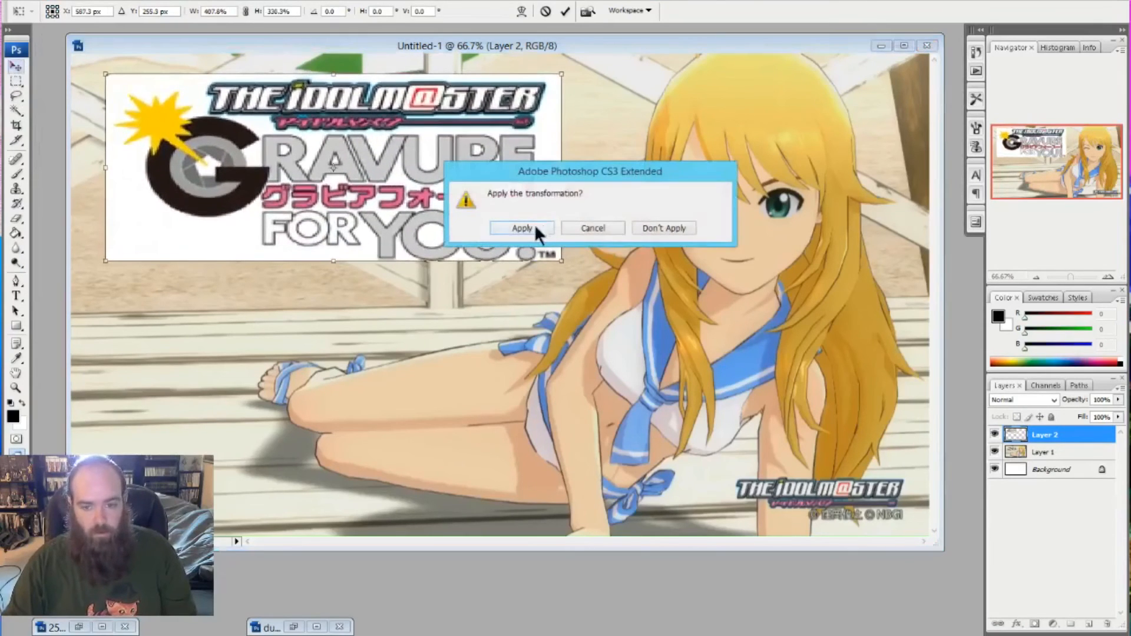
{"action": "left_click", "coordinate": [522, 228]}
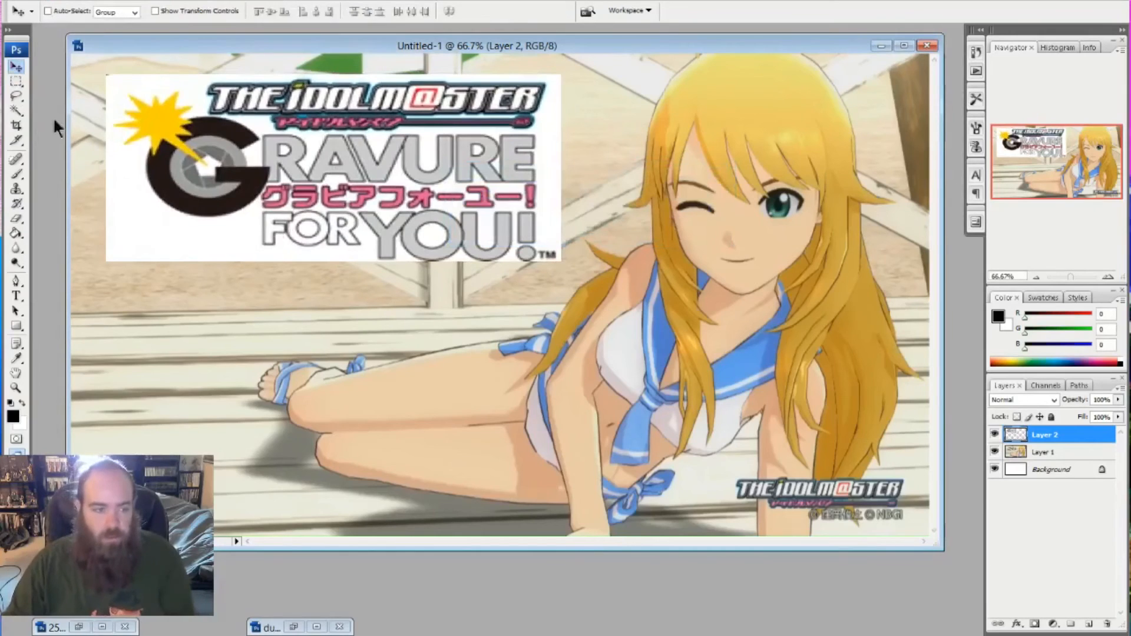
- Delete the logo's white background with the Magic Wand at tolerance 20, including the areas inside the G emblem and the O of YOU
{"action": "left_click", "coordinate": [16, 112]}
{"action": "left_click", "coordinate": [189, 255]}
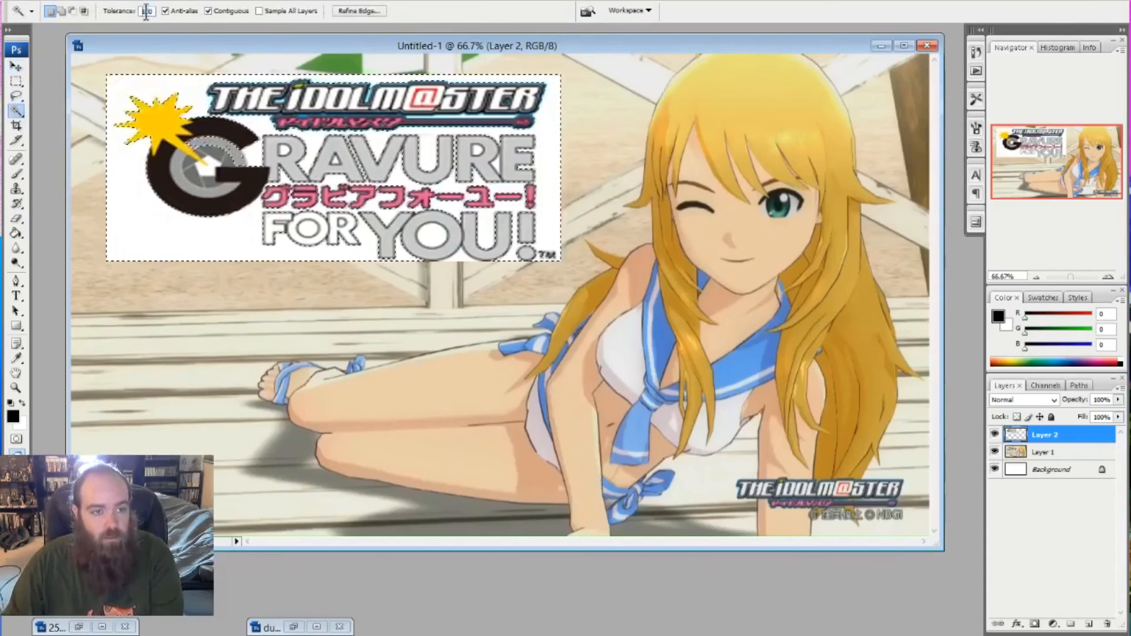
{"action": "type", "text": "1"}
{"action": "key", "text": "BackSpace"}
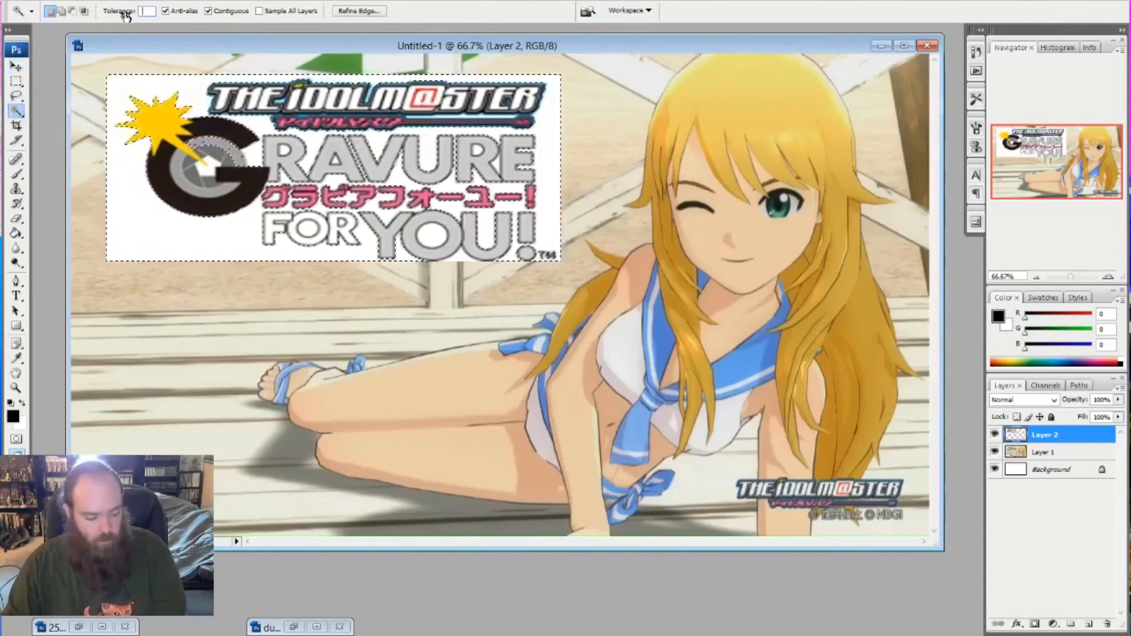
{"action": "type", "text": "20"}
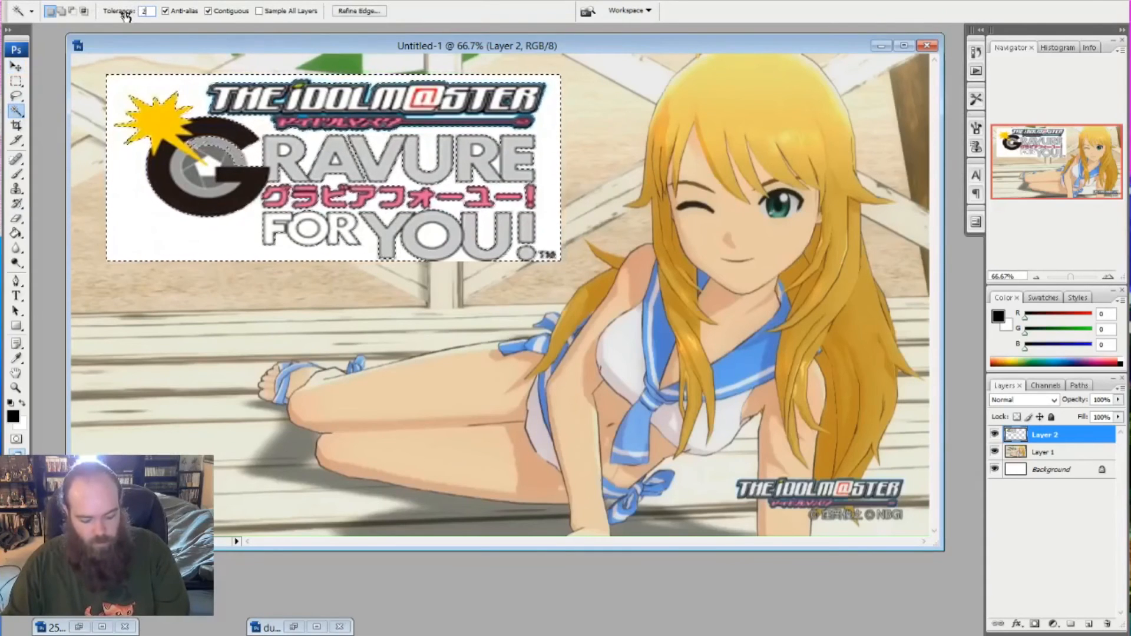
{"action": "left_click", "coordinate": [140, 210]}
{"action": "left_click", "coordinate": [141, 213]}
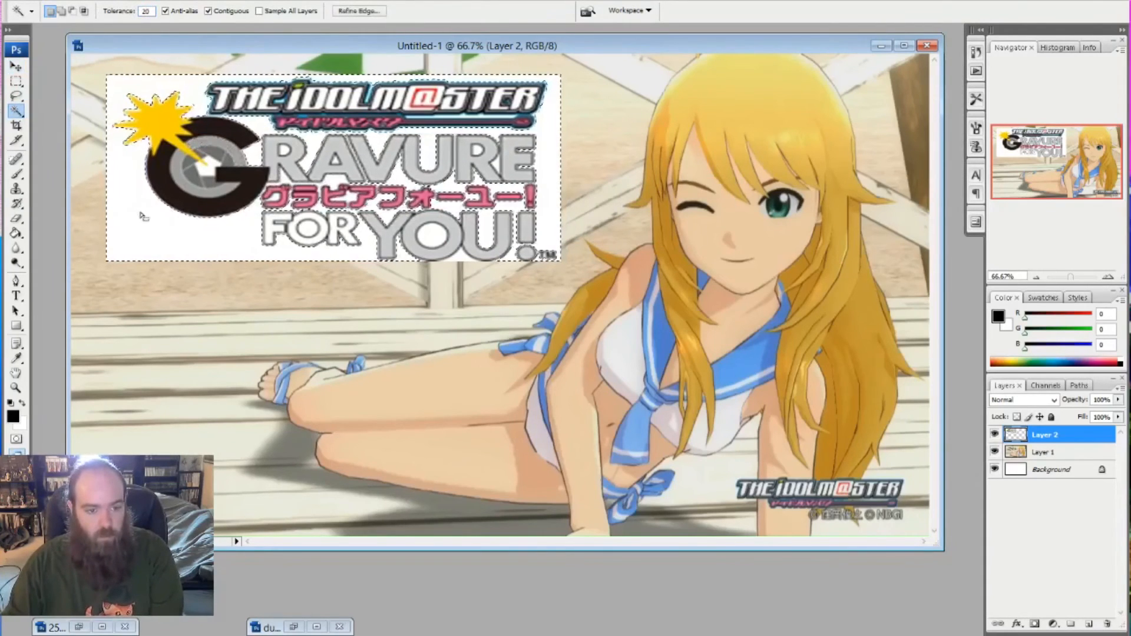
{"action": "key", "text": "Delete"}
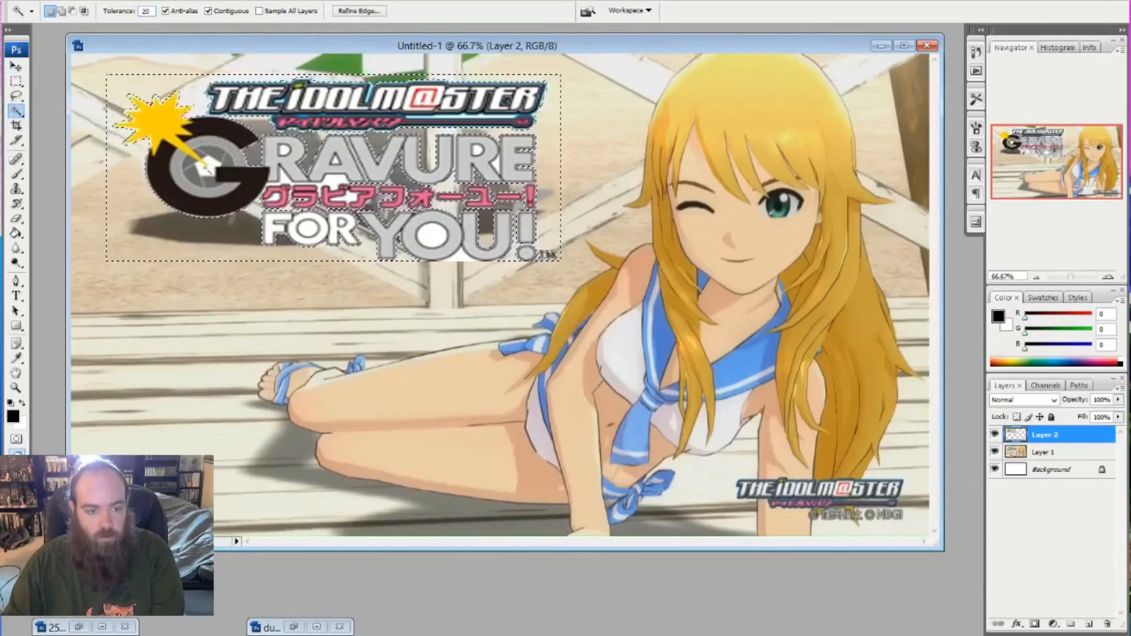
{"action": "left_click", "coordinate": [207, 170]}
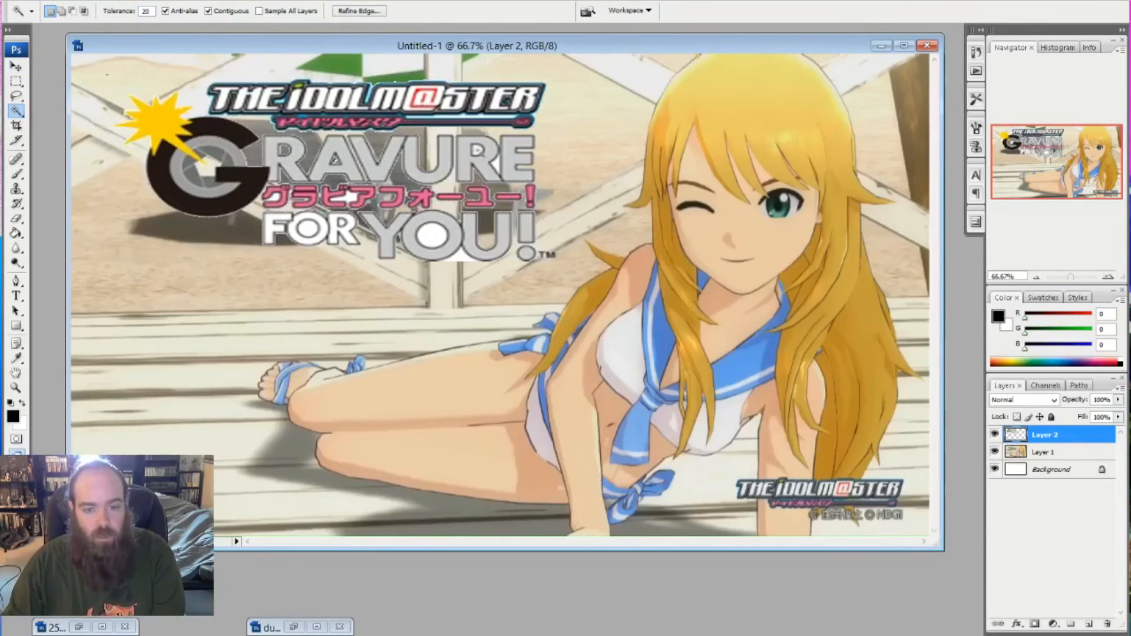
{"action": "left_click", "coordinate": [431, 234]}
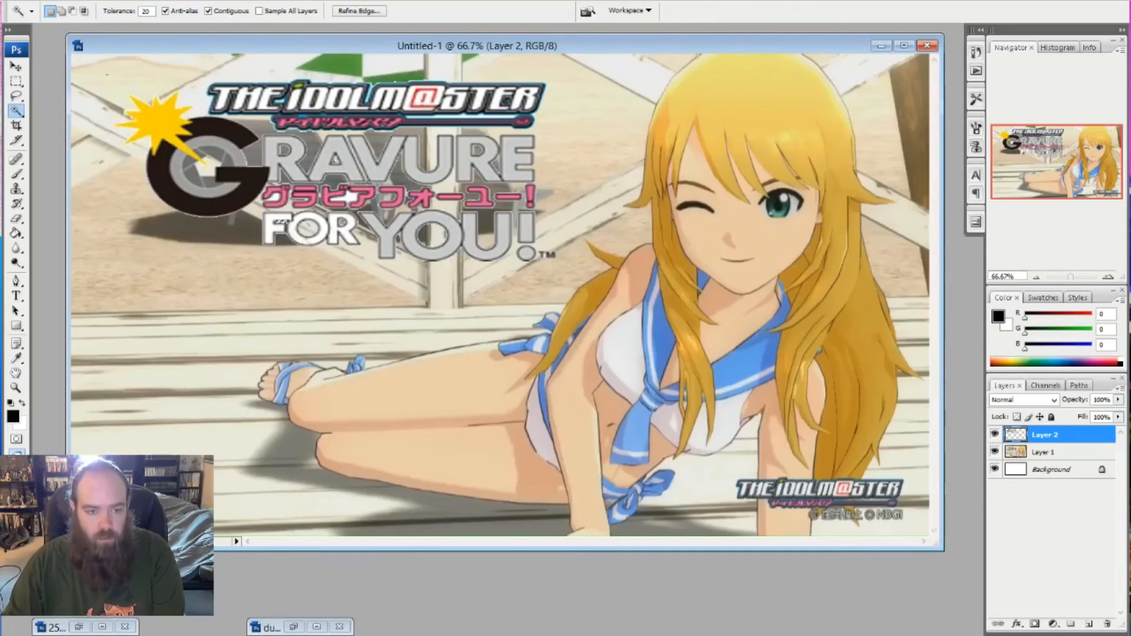
- Stretch the Gravure For You! logo to about 106% height and move it slightly down in the image
{"action": "left_click", "coordinate": [18, 81]}
{"action": "key", "text": "ctrl+t"}
{"action": "left_click_drag", "start_coordinate": [106, 264], "coordinate": [98, 277]}
{"action": "left_click_drag", "start_coordinate": [265, 186], "coordinate": [265, 195]}
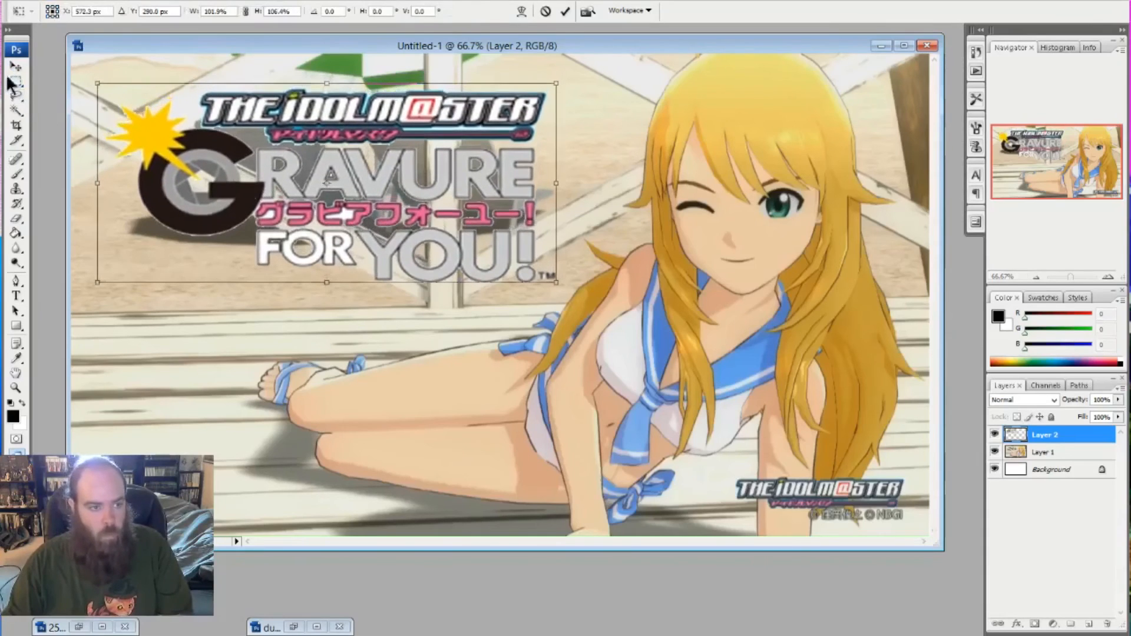
{"action": "left_click", "coordinate": [15, 66]}
{"action": "left_click", "coordinate": [511, 229]}
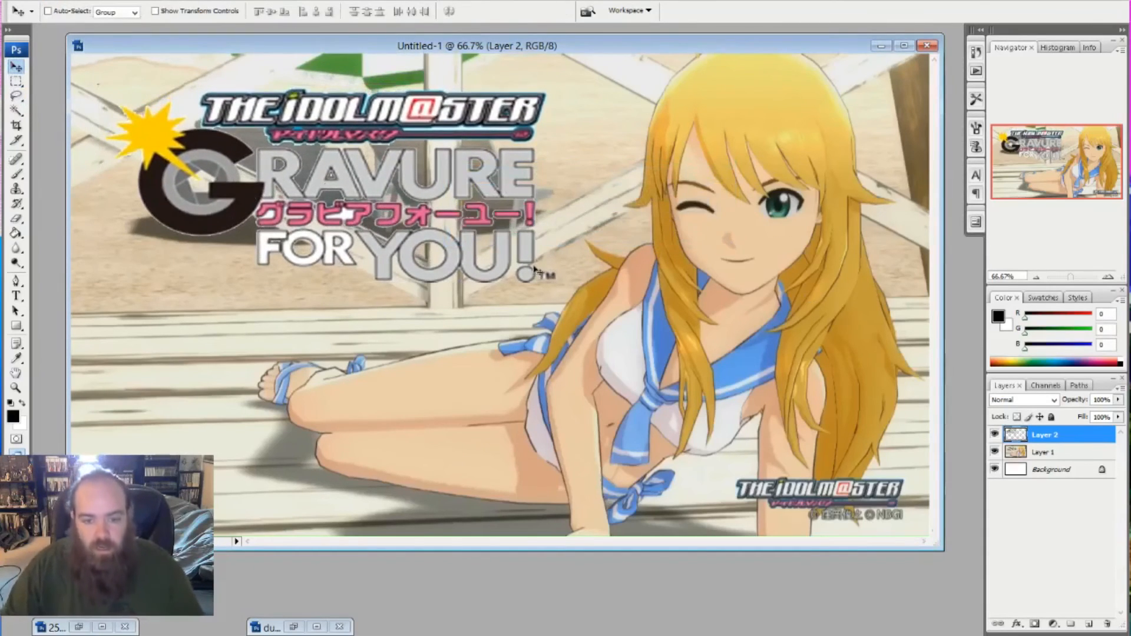
- Reduce the Gravure For You! logo's height to about 92%, keeping its width
{"action": "key", "text": "ctrl+t"}
{"action": "left_click_drag", "start_coordinate": [557, 286], "coordinate": [556, 269]}
{"action": "left_click", "coordinate": [16, 68]}
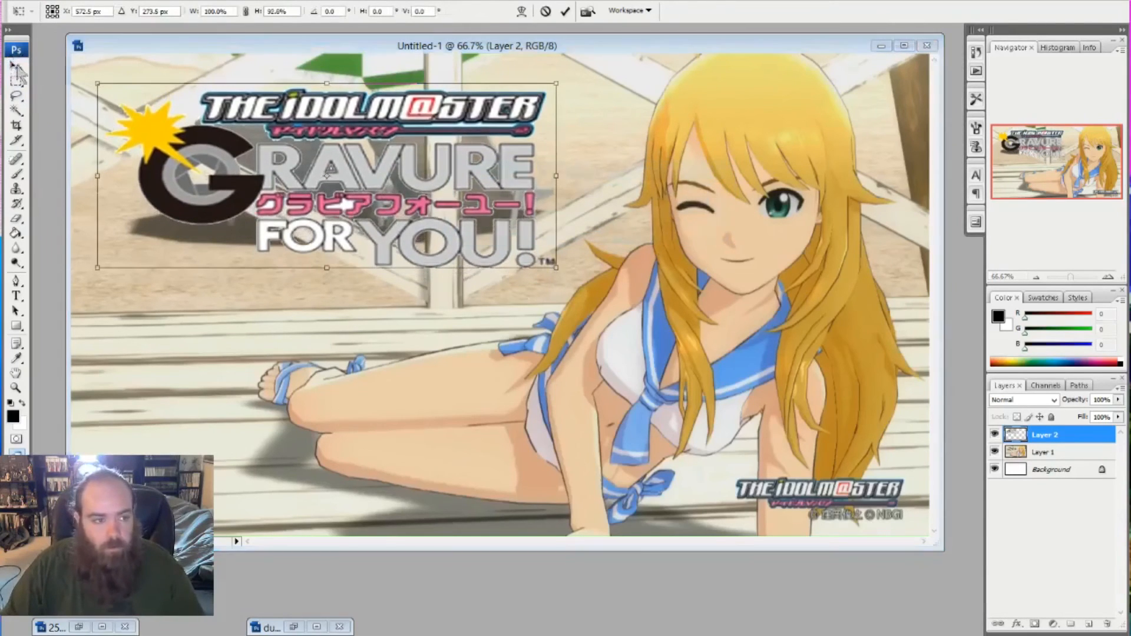
{"action": "left_click", "coordinate": [536, 228]}
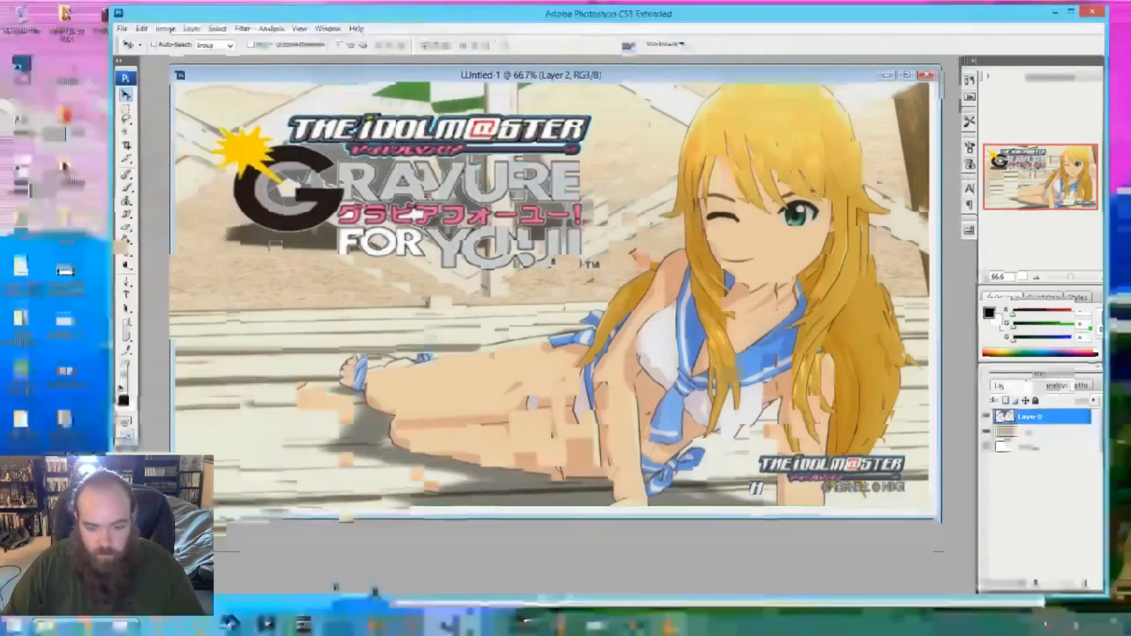
- Copy the whole Dubious Gaming logo from its clear-background PNG and paste it as a new layer into Untitled-1
{"action": "left_click", "coordinate": [294, 627]}
{"action": "left_click_drag", "start_coordinate": [613, 506], "coordinate": [680, 566]}
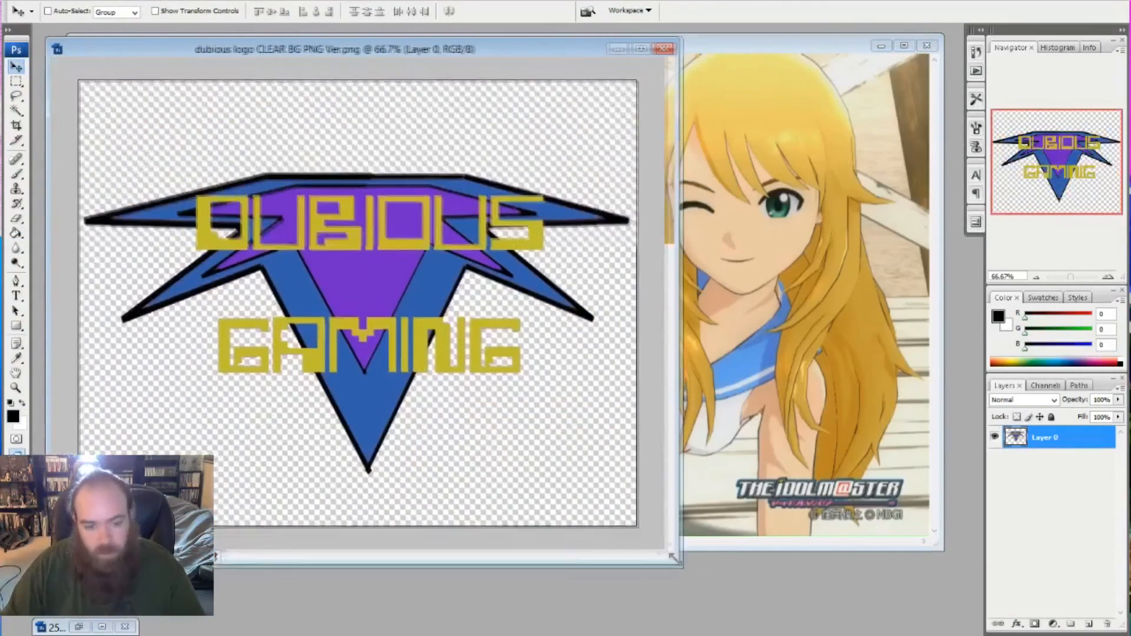
{"action": "left_click", "coordinate": [17, 81]}
{"action": "key", "text": "ctrl+a"}
{"action": "key", "text": "ctrl+c"}
{"action": "left_click", "coordinate": [620, 49]}
{"action": "key", "text": "ctrl+v"}
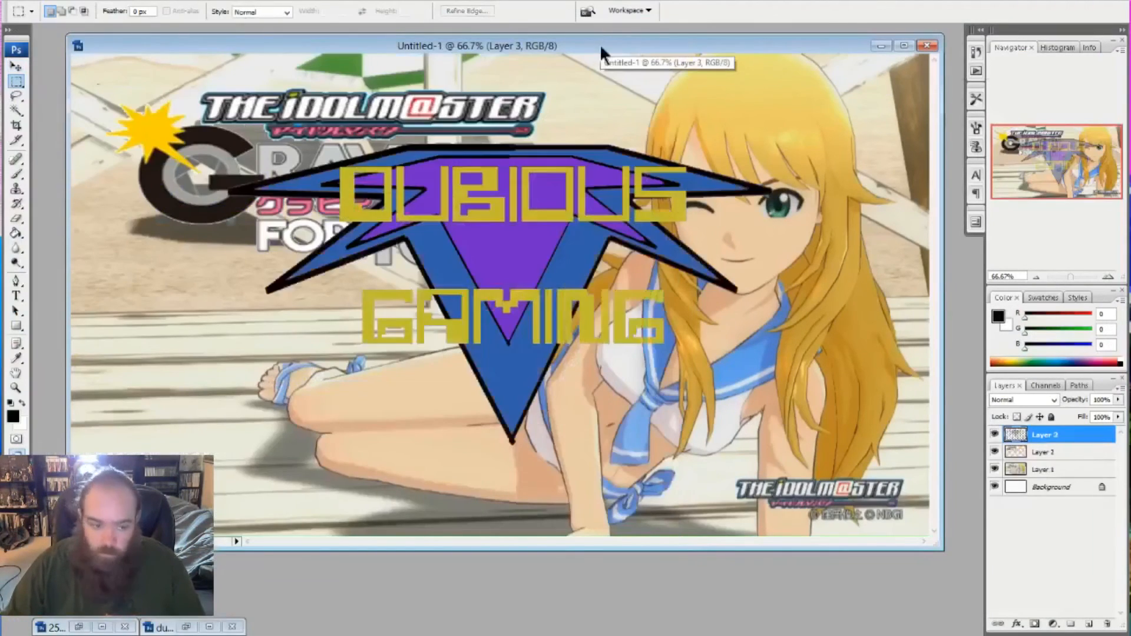
- Scale the Dubious Gaming logo to about 45% width and 48% height and place it in the image's lower-left corner
{"action": "key", "text": "ctrl+t"}
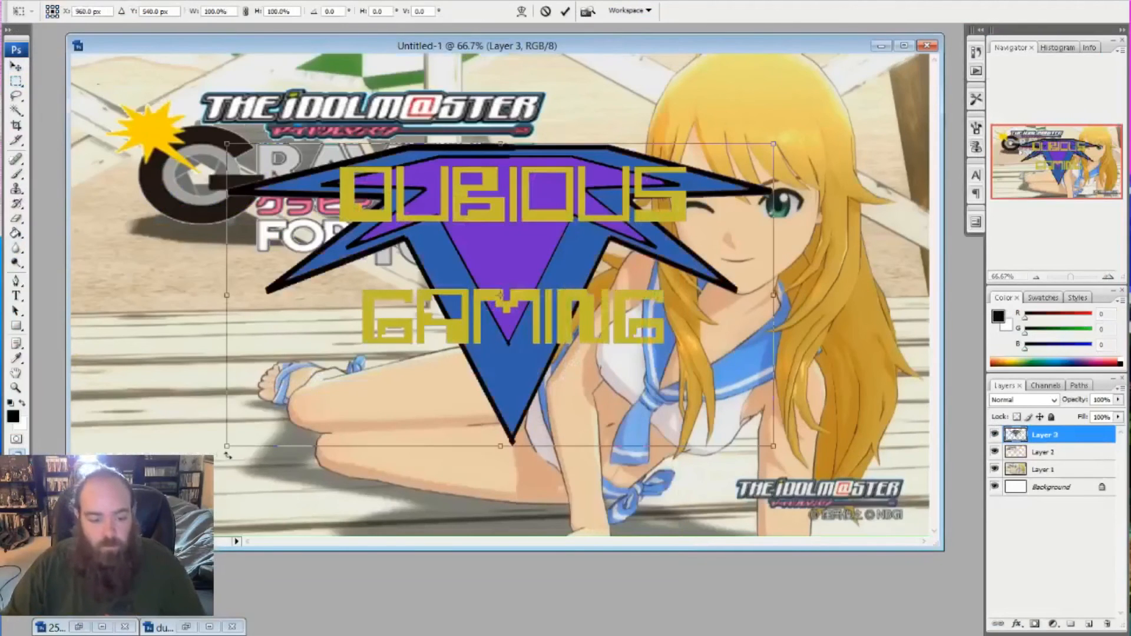
{"action": "left_click_drag", "start_coordinate": [228, 448], "coordinate": [530, 290]}
{"action": "left_click_drag", "start_coordinate": [633, 254], "coordinate": [224, 486]}
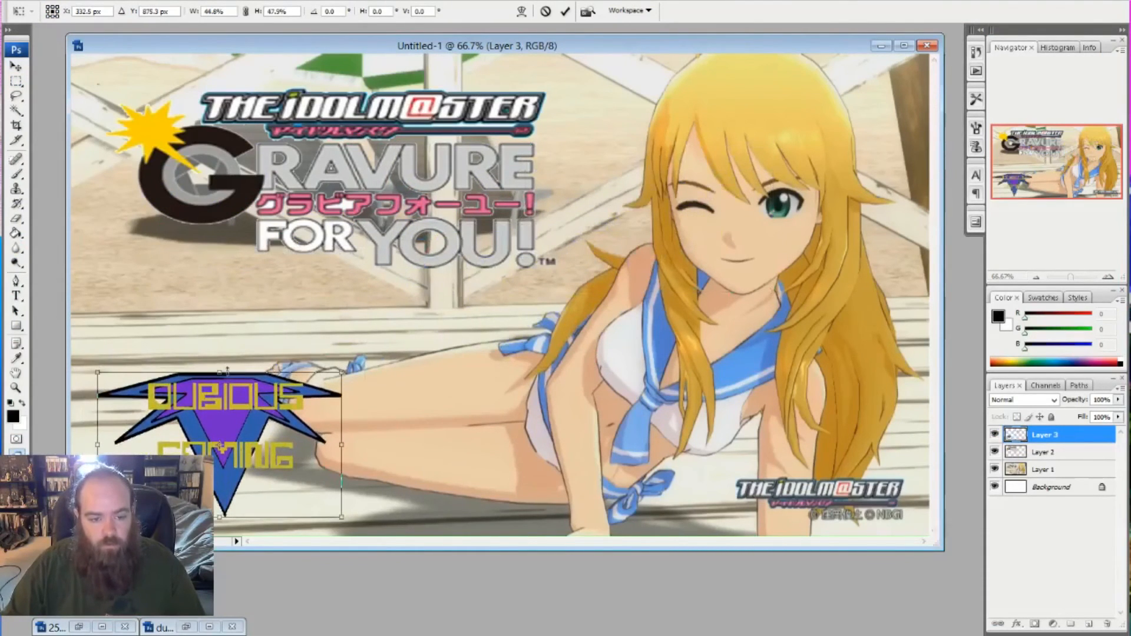
{"action": "key", "text": "Return"}
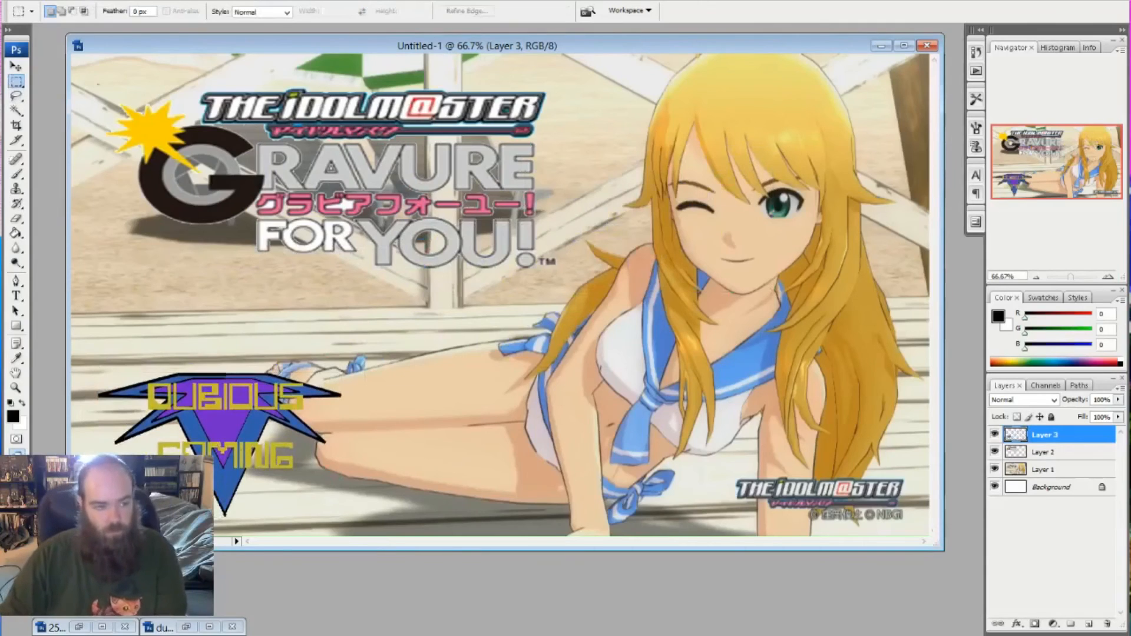
- Add a centred text box reading REVIEW in black 140 pt LowRider BB just below the Gravure For You! logo
{"action": "left_click", "coordinate": [16, 296]}
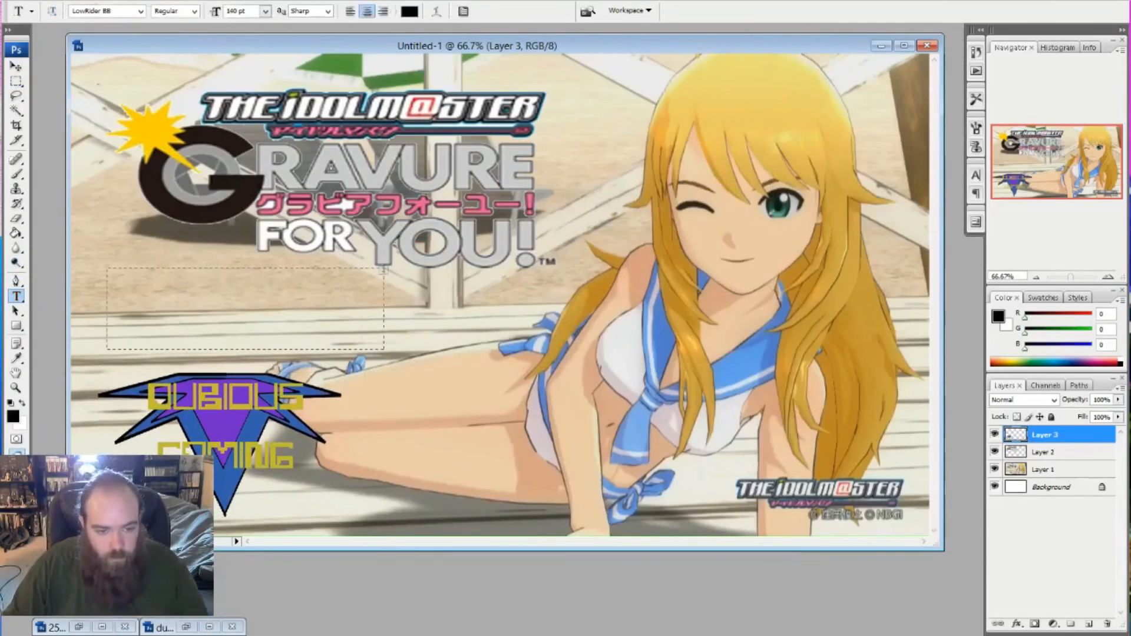
{"action": "left_click_drag", "start_coordinate": [107, 351], "coordinate": [517, 279]}
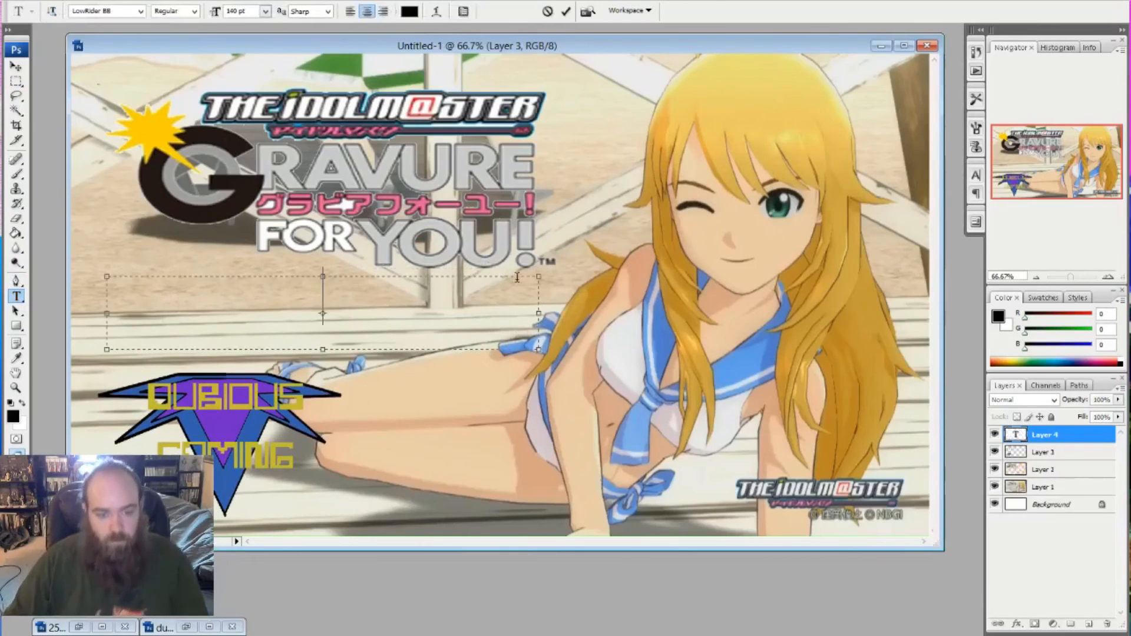
{"action": "type", "text": "REVIEW"}
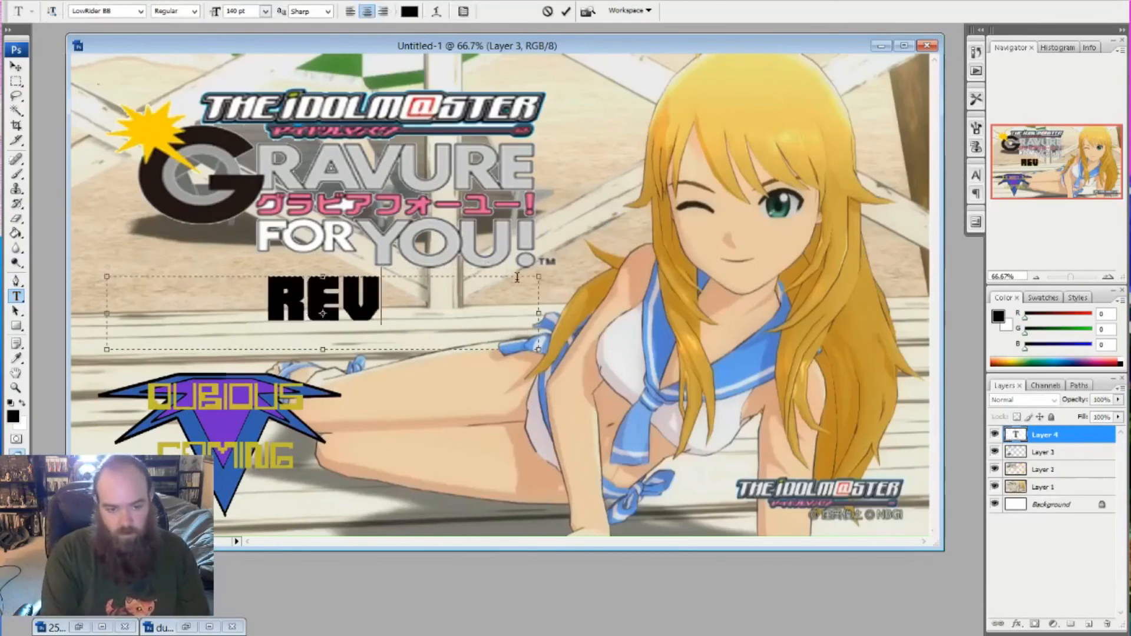
{"action": "left_click", "coordinate": [16, 67]}
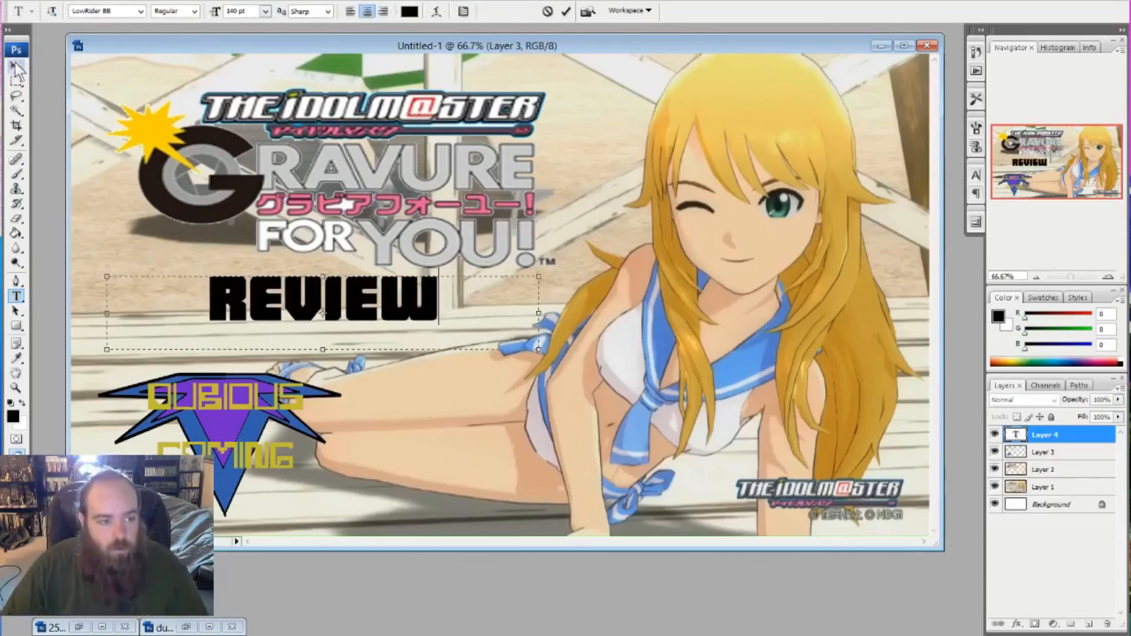
- Scale the REVIEW text to about 183% width and 148% height, keeping it beneath the Gravure For You! logo
{"action": "key", "text": "ctrl+t"}
{"action": "left_click_drag", "start_coordinate": [542, 308], "coordinate": [640, 315]}
{"action": "left_click_drag", "start_coordinate": [373, 351], "coordinate": [373, 374]}
{"action": "left_click_drag", "start_coordinate": [107, 321], "coordinate": [0, 321]}
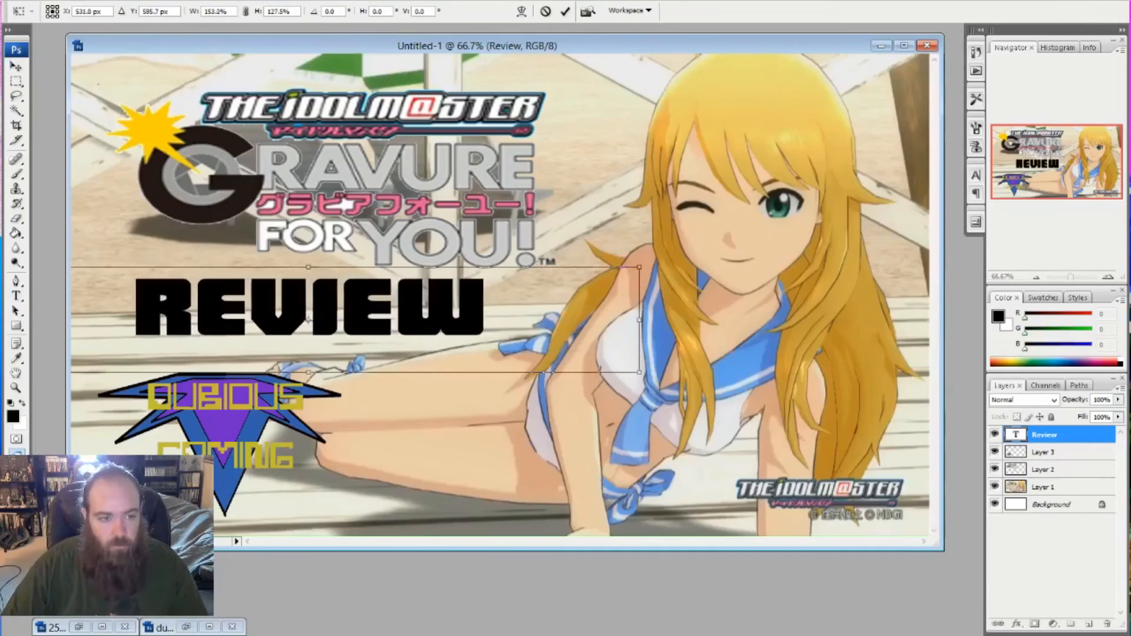
{"action": "left_click_drag", "start_coordinate": [640, 320], "coordinate": [749, 320]}
{"action": "left_click_drag", "start_coordinate": [359, 375], "coordinate": [357, 393]}
{"action": "left_click_drag", "start_coordinate": [361, 342], "coordinate": [350, 333]}
{"action": "left_click", "coordinate": [16, 66]}
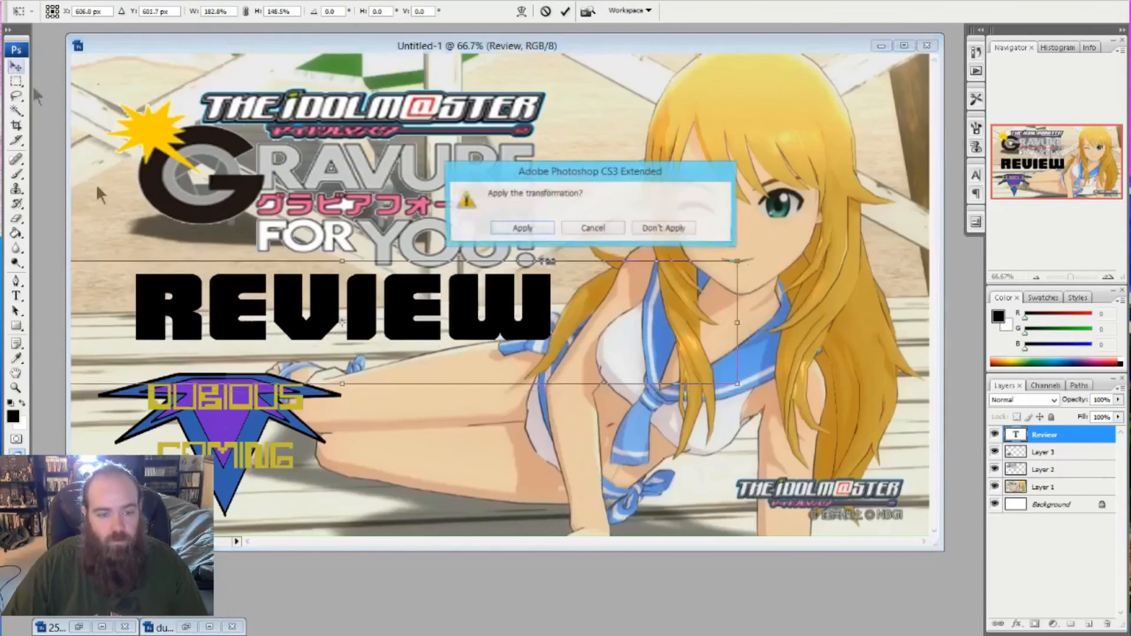
{"action": "left_click", "coordinate": [522, 228]}
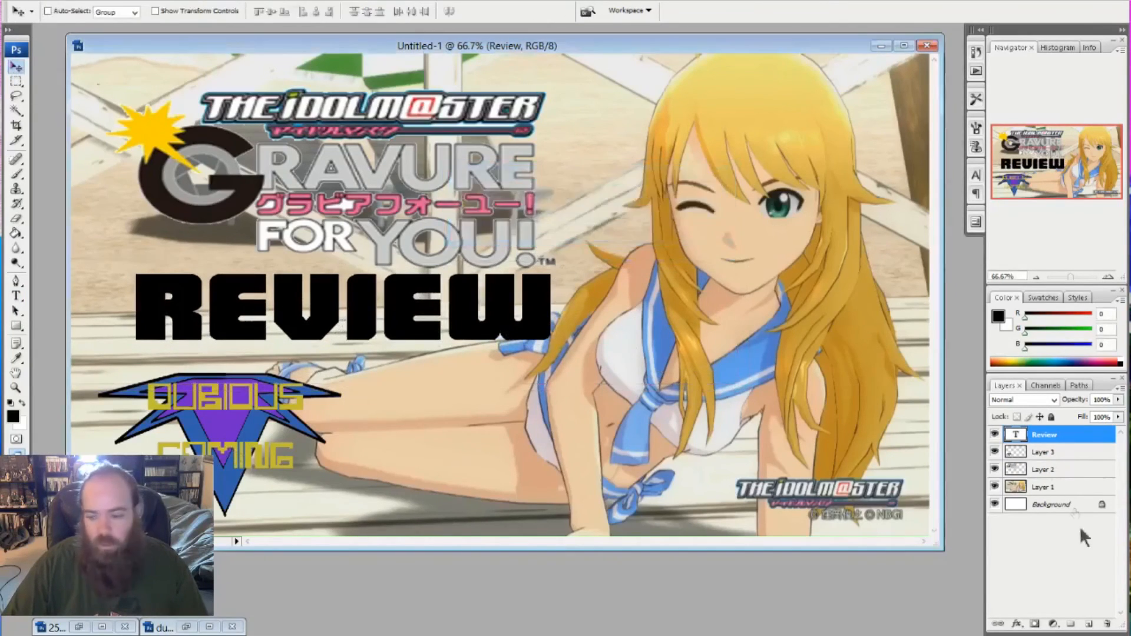
- Nudge the Dubious Gaming logo slightly down and left, and shift the Gravure For You! logo and REVIEW text up and left
{"action": "left_click", "coordinate": [1043, 453]}
{"action": "mouse_move", "coordinate": [230, 450]}
{"action": "left_mouse_down"}
{"action": "mouse_move", "coordinate": [357, 442]}
{"action": "mouse_move", "coordinate": [177, 435]}
{"action": "mouse_move", "coordinate": [169, 446]}
{"action": "mouse_move", "coordinate": [220, 454]}
{"action": "left_mouse_up"}
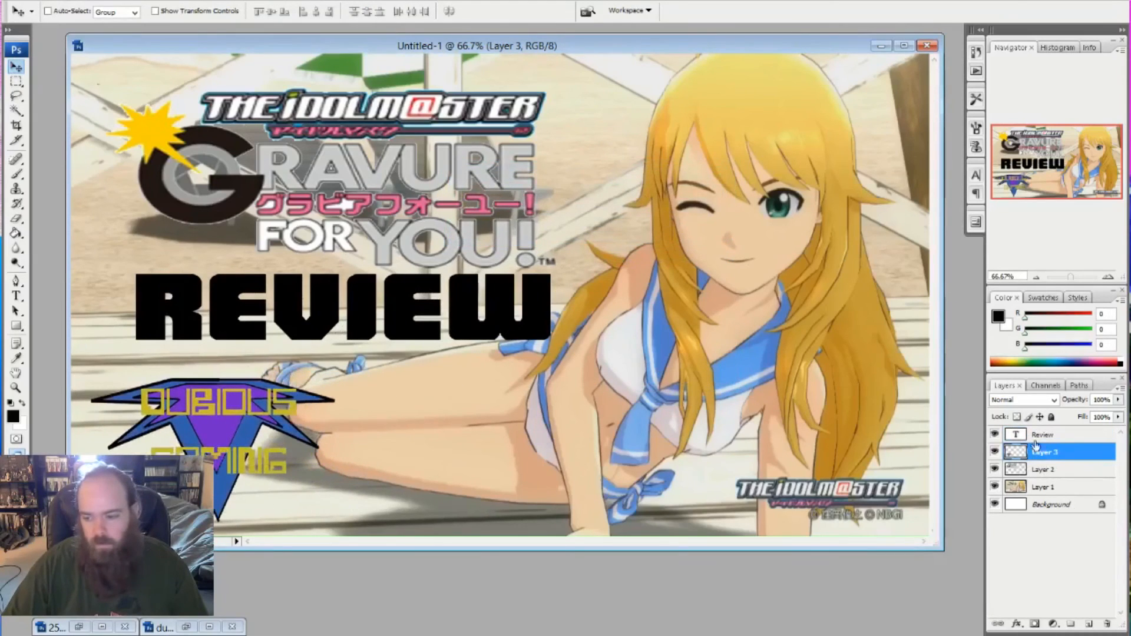
{"action": "left_click", "coordinate": [1042, 470]}
{"action": "left_click_drag", "start_coordinate": [414, 172], "coordinate": [386, 150]}
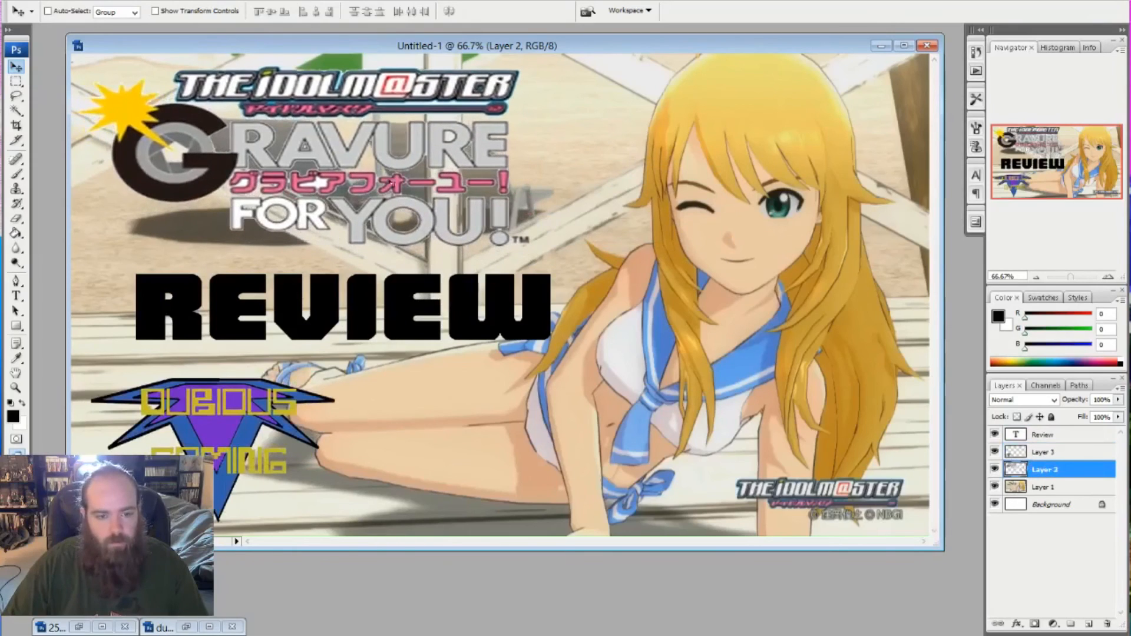
{"action": "left_click", "coordinate": [1061, 436]}
{"action": "left_click_drag", "start_coordinate": [354, 298], "coordinate": [323, 281]}
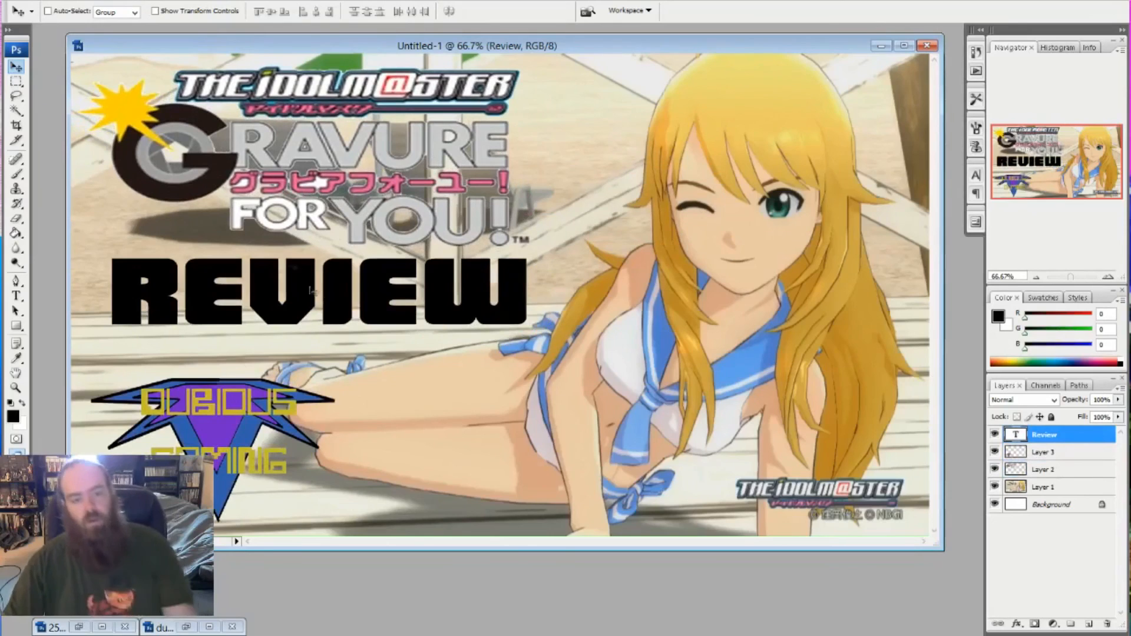
- Rasterize the Review text layer and invert its colour from black to white
{"action": "right_click", "coordinate": [1051, 435]}
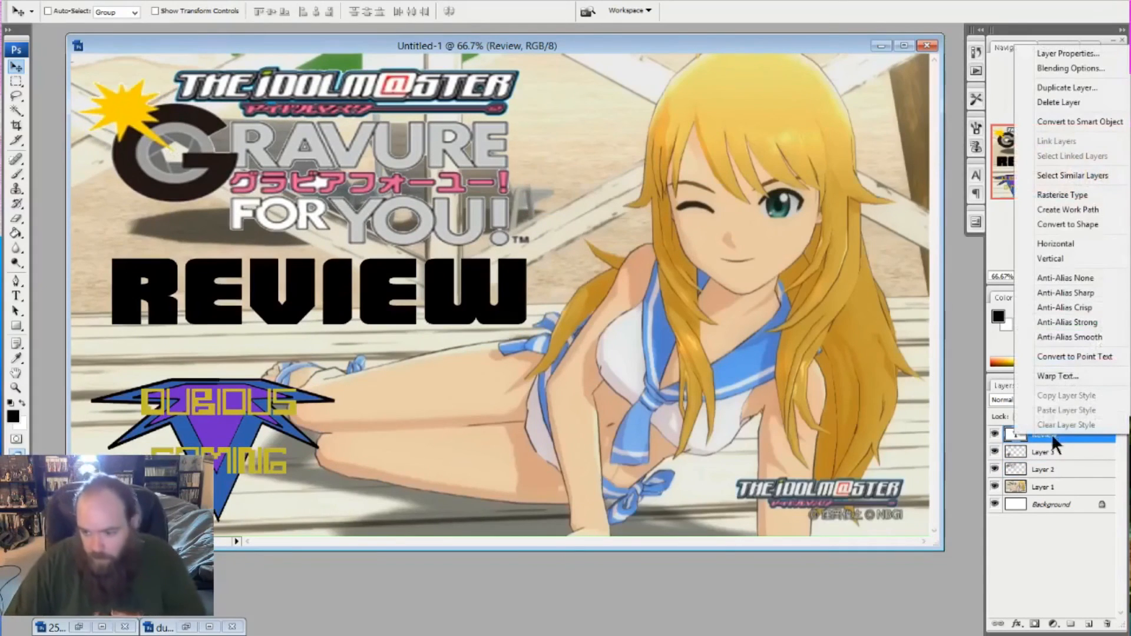
{"action": "left_click", "coordinate": [1060, 195]}
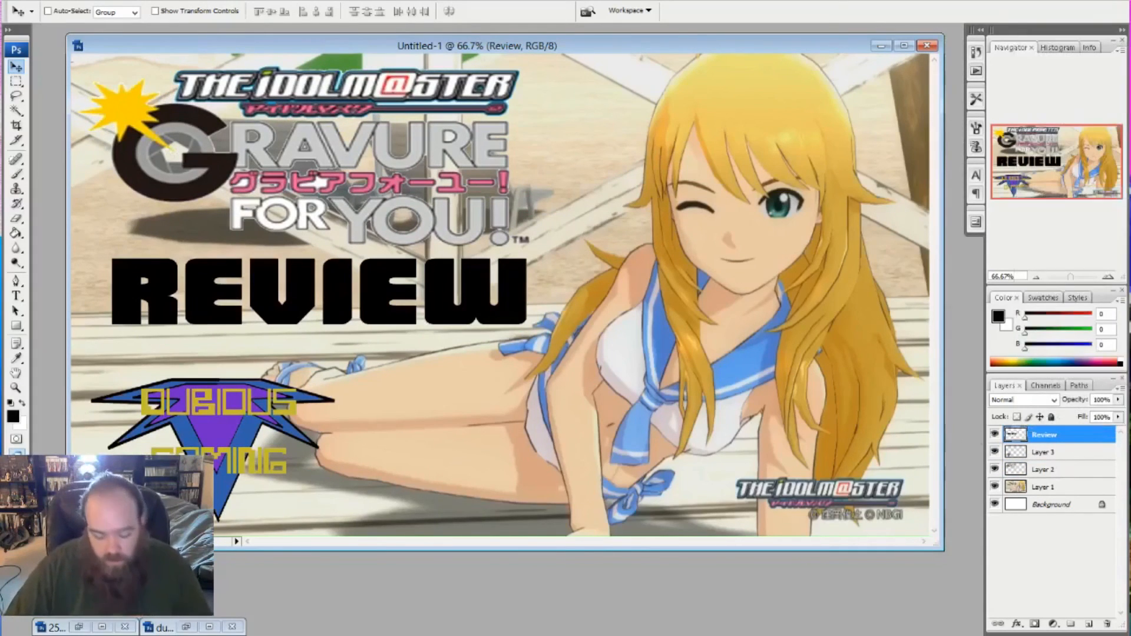
{"action": "key", "text": "ctrl+i"}
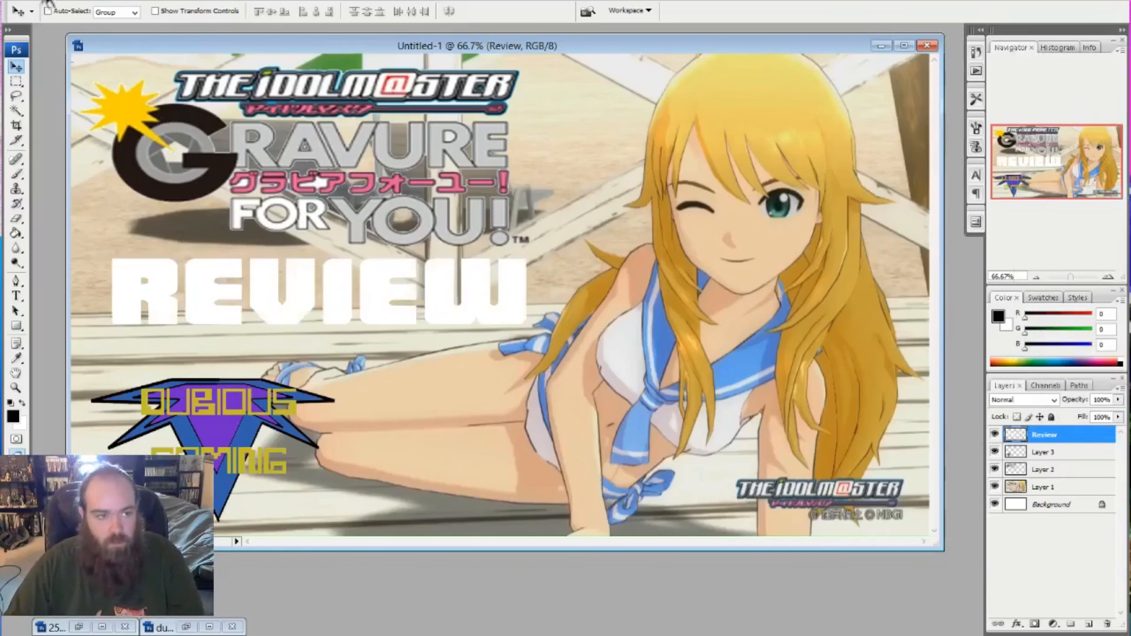
- Outline the REVIEW lettering with a 5 px black stroke, centred on the edges, at 100% opacity
{"action": "key", "text": "alt+e"}
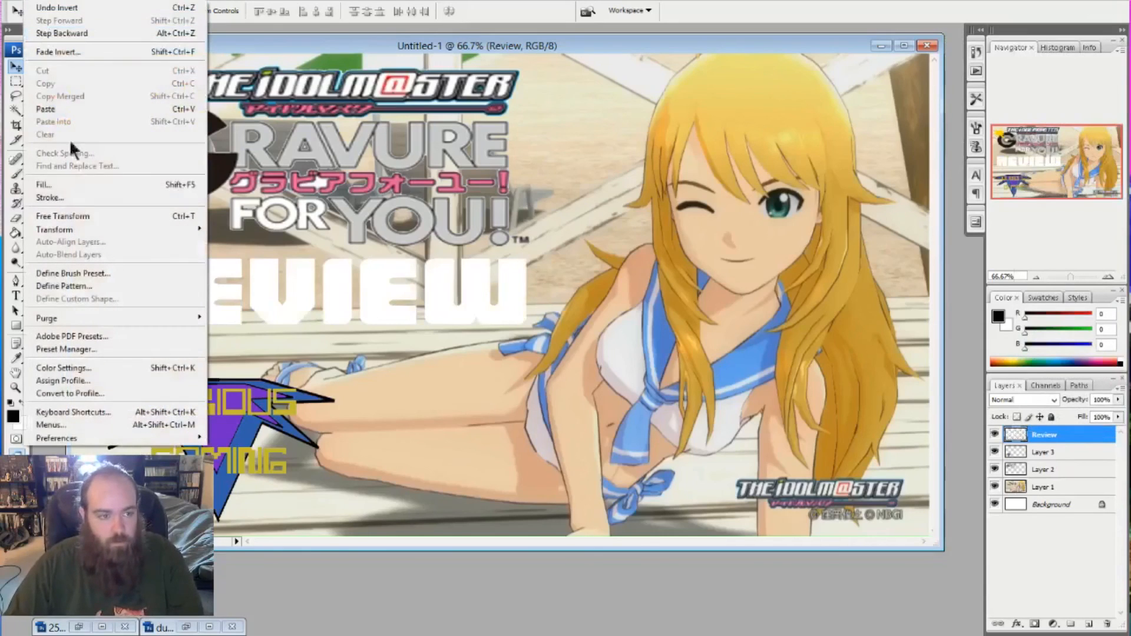
{"action": "left_click", "coordinate": [63, 198]}
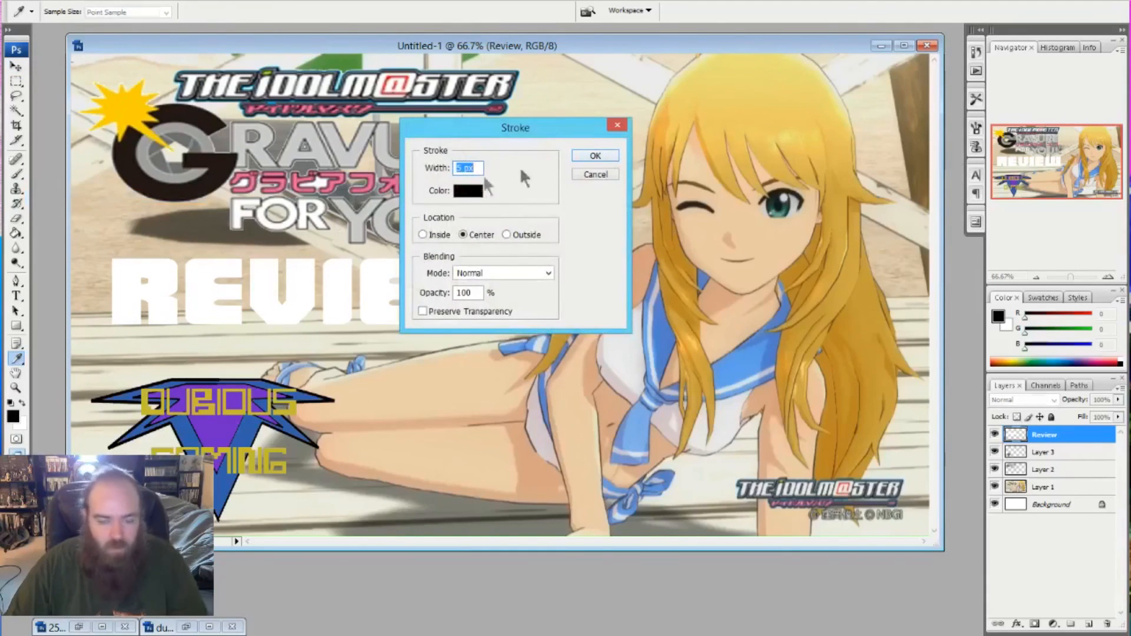
{"action": "left_click", "coordinate": [586, 155]}
{"action": "key", "text": "v"}
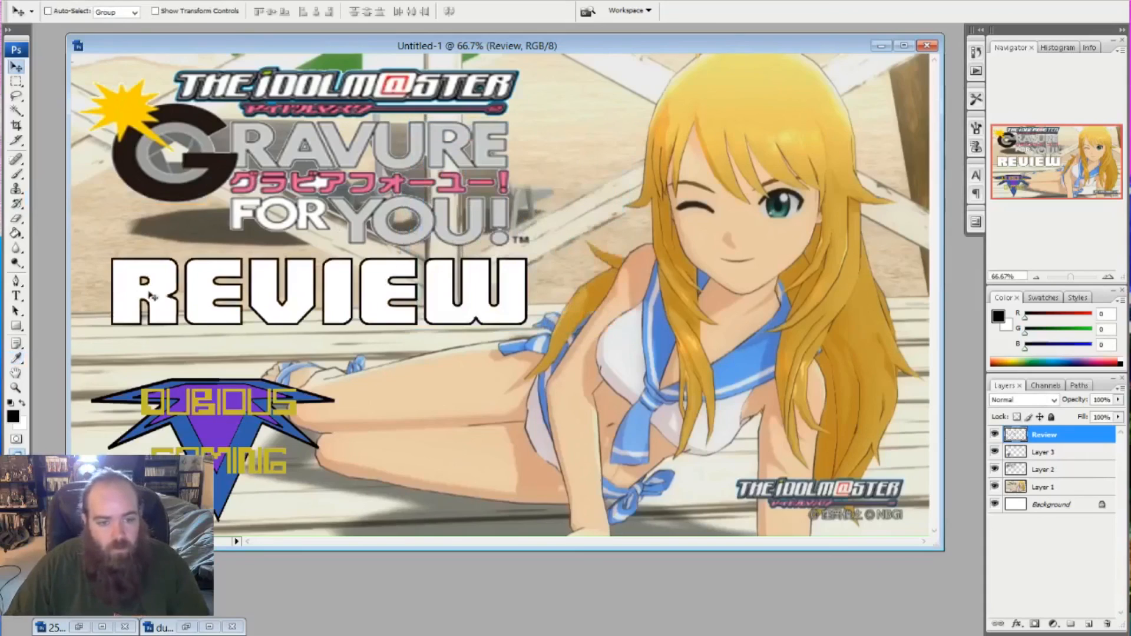